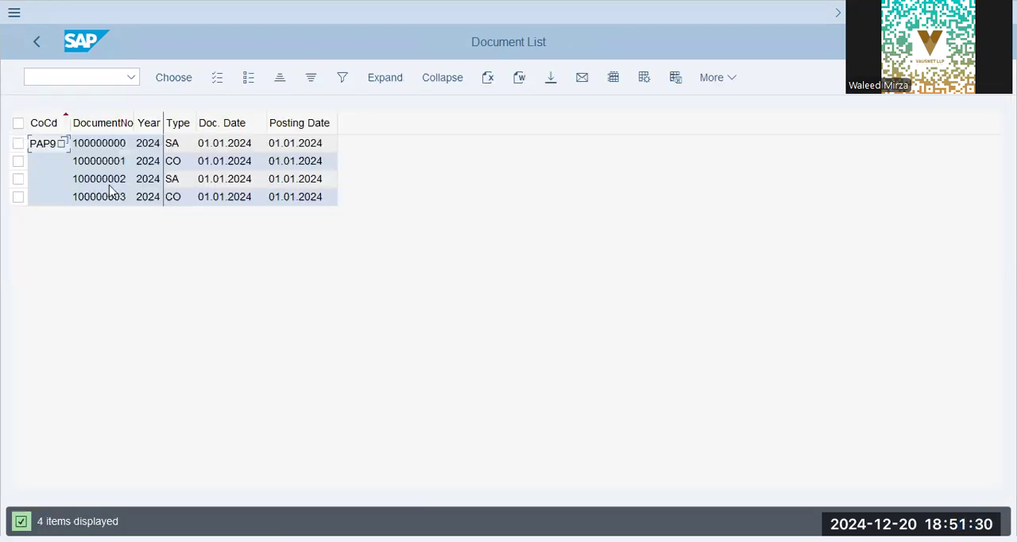
- Open the last CO document in the list in General Ledger view and examine its salary and rent line items
{"action": "left_click", "coordinate": [108, 199]}
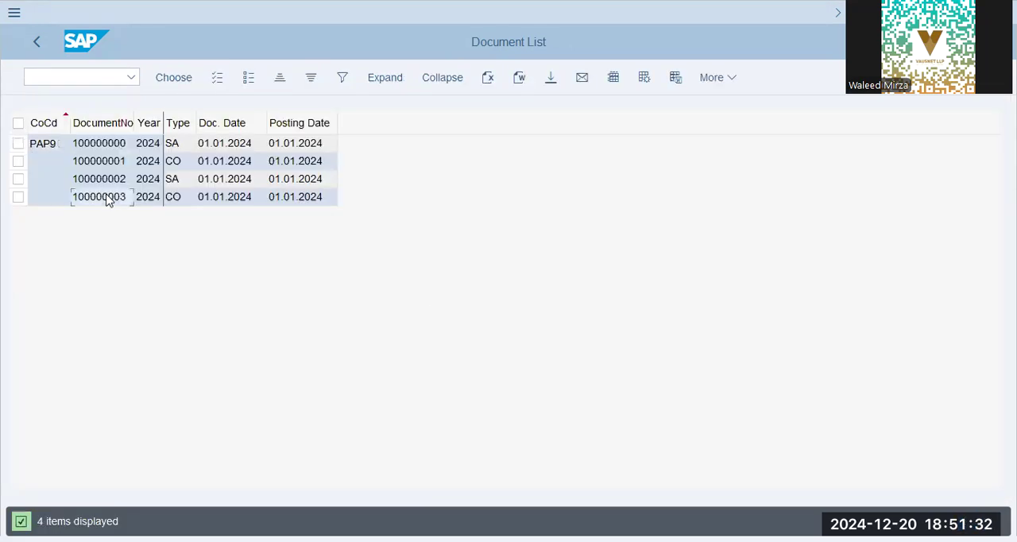
{"action": "double_click", "coordinate": [108, 199]}
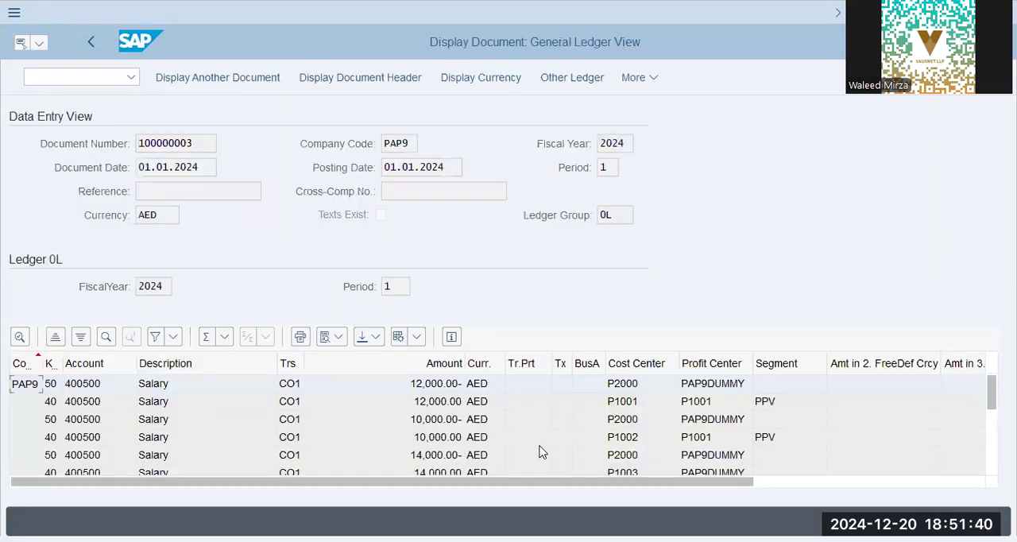
{"action": "scroll", "coordinate": [540, 450], "scroll_direction": "down", "scroll_amount": 3}
{"action": "scroll", "coordinate": [541, 450], "scroll_direction": "up", "scroll_amount": 3}
{"action": "scroll", "coordinate": [541, 450], "scroll_direction": "down", "scroll_amount": 3}
{"action": "scroll", "coordinate": [541, 450], "scroll_direction": "up", "scroll_amount": 3}
{"action": "scroll", "coordinate": [699, 407], "scroll_direction": "down", "scroll_amount": 3}
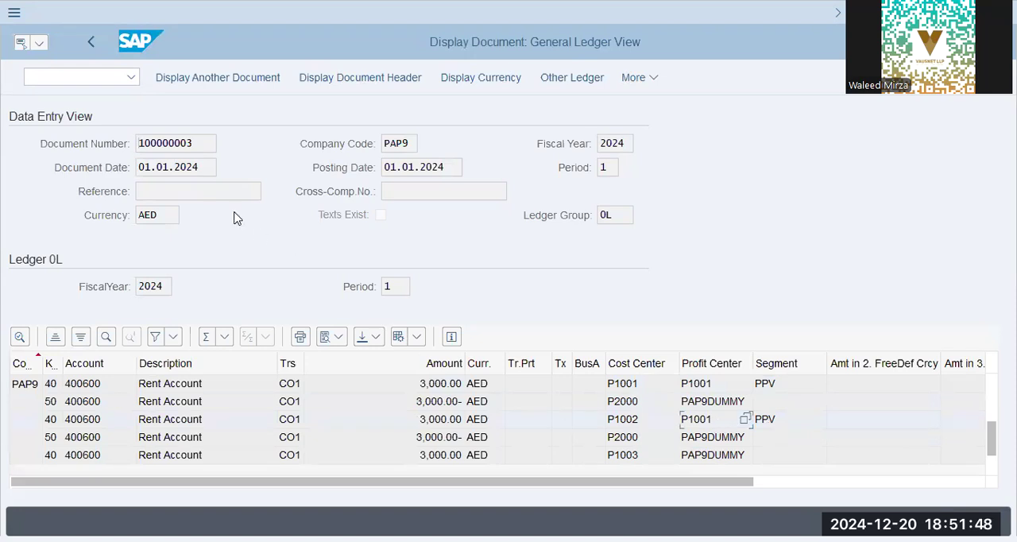
- Start transaction KE5Z for the profit center actual line items report
{"action": "left_click", "coordinate": [81, 71]}
{"action": "type", "text": "/n"}
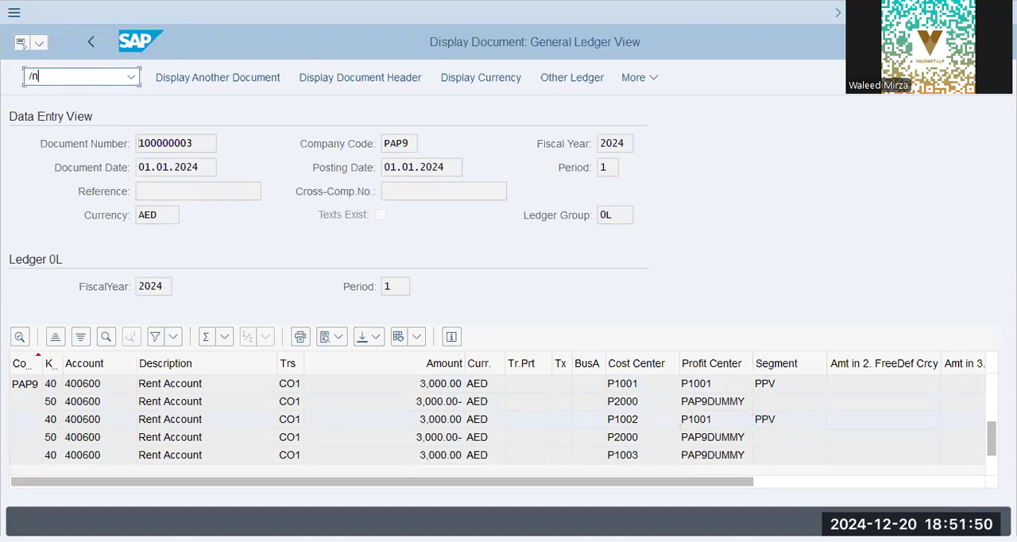
{"action": "type", "text": " ksb1"}
{"action": "key", "text": "Return"}
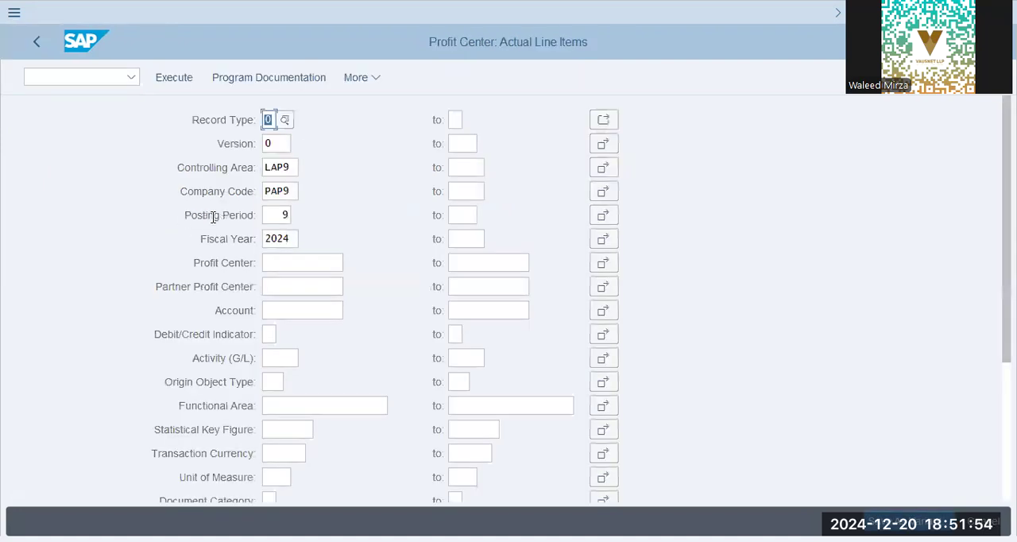
- Run the profit center line item report with posting period 1 and controlling area PAP9
{"action": "left_click", "coordinate": [278, 214]}
{"action": "left_click_drag", "start_coordinate": [283, 214], "coordinate": [304, 212]}
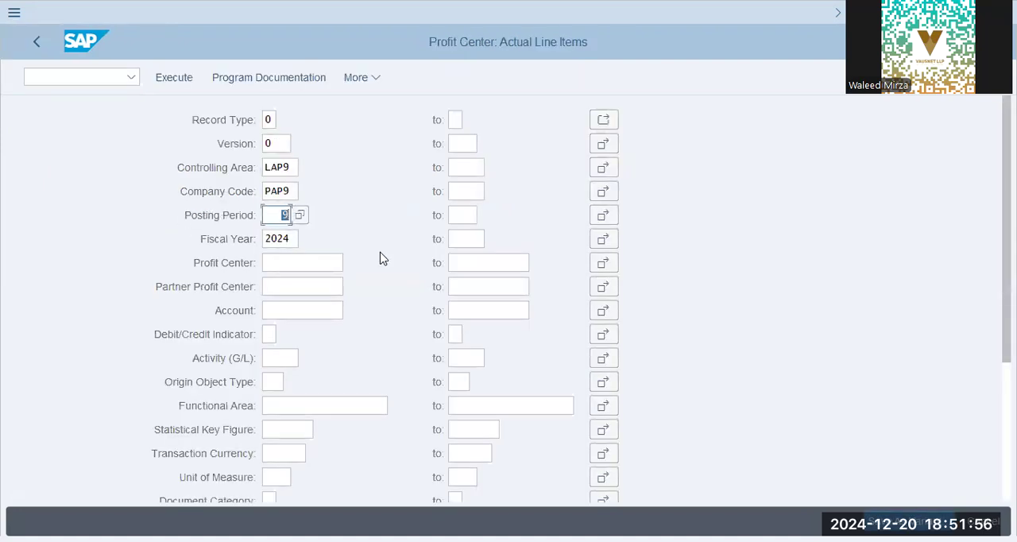
{"action": "type", "text": "1"}
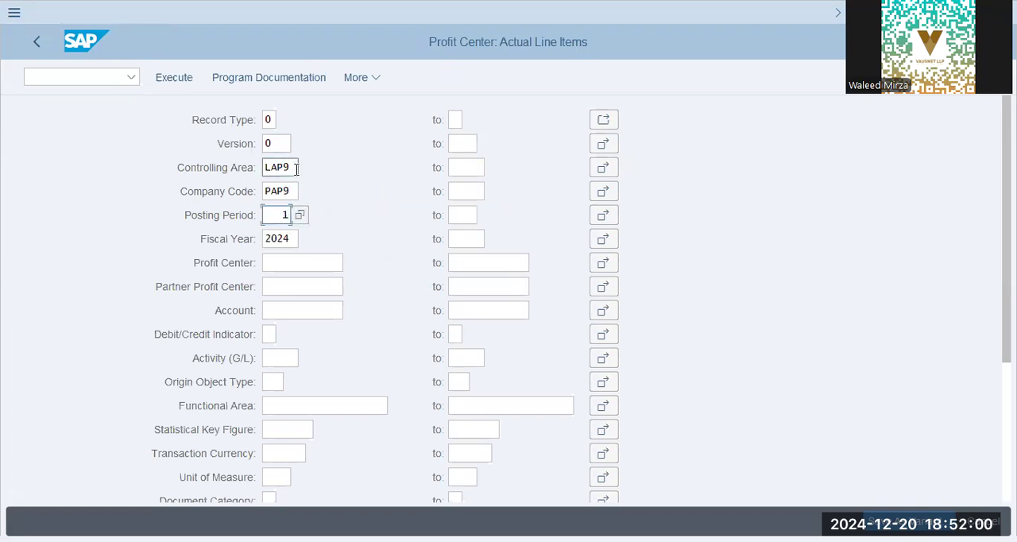
{"action": "left_click_drag", "start_coordinate": [293, 167], "coordinate": [247, 169]}
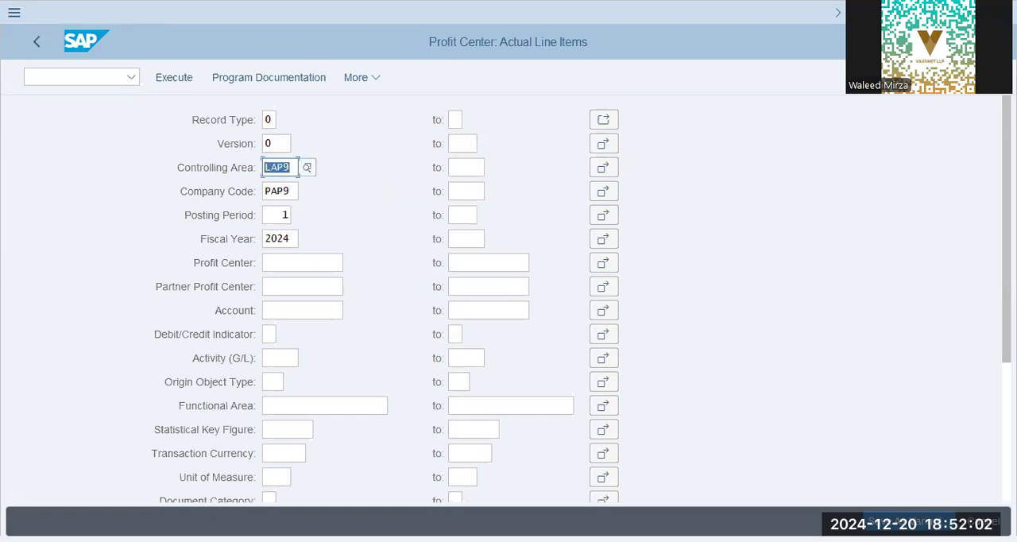
{"action": "type", "text": "pap9"}
{"action": "key", "text": "Tab"}
{"action": "left_click", "coordinate": [176, 77]}
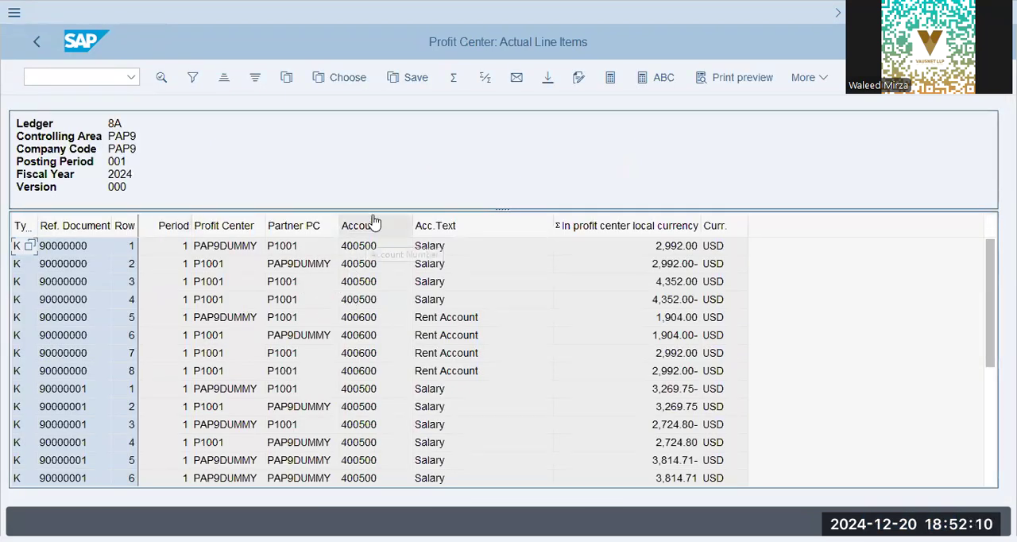
- Look through the profit center line items and switch the list to the /9DAP layout
{"action": "left_click_drag", "start_coordinate": [378, 210], "coordinate": [385, 177]}
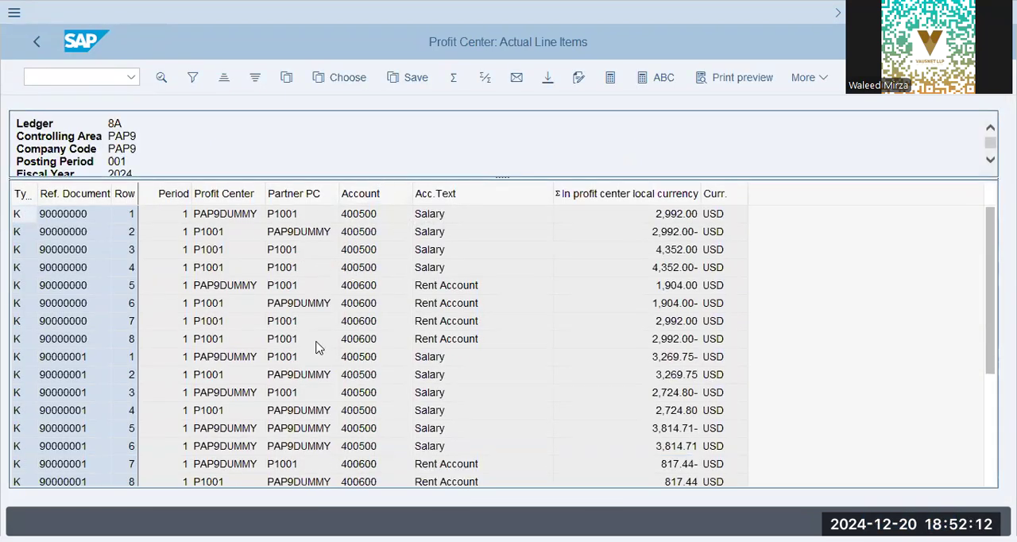
{"action": "scroll", "coordinate": [311, 360], "scroll_direction": "down", "scroll_amount": 4}
{"action": "scroll", "coordinate": [310, 363], "scroll_direction": "up", "scroll_amount": 3}
{"action": "scroll", "coordinate": [309, 362], "scroll_direction": "down", "scroll_amount": 3}
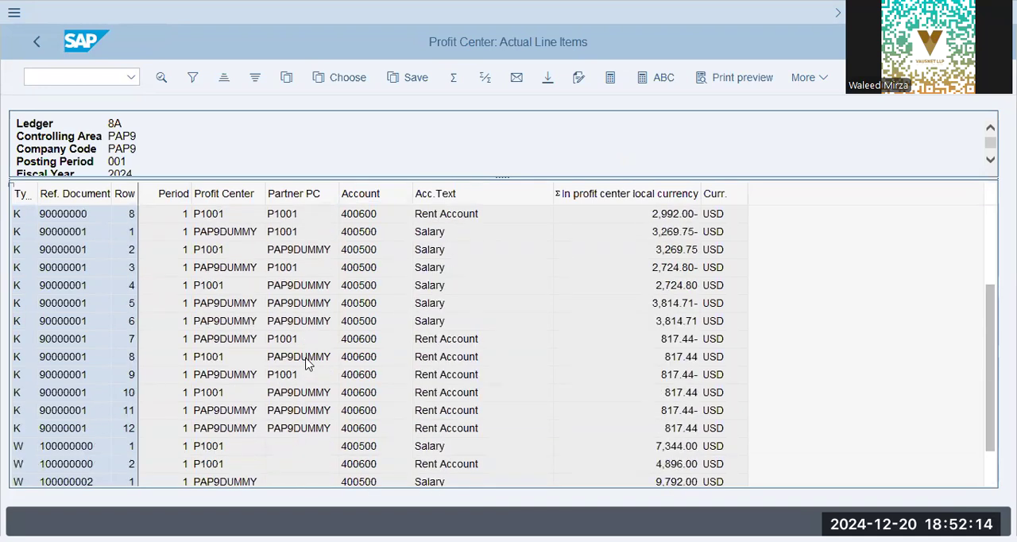
{"action": "left_click", "coordinate": [355, 82]}
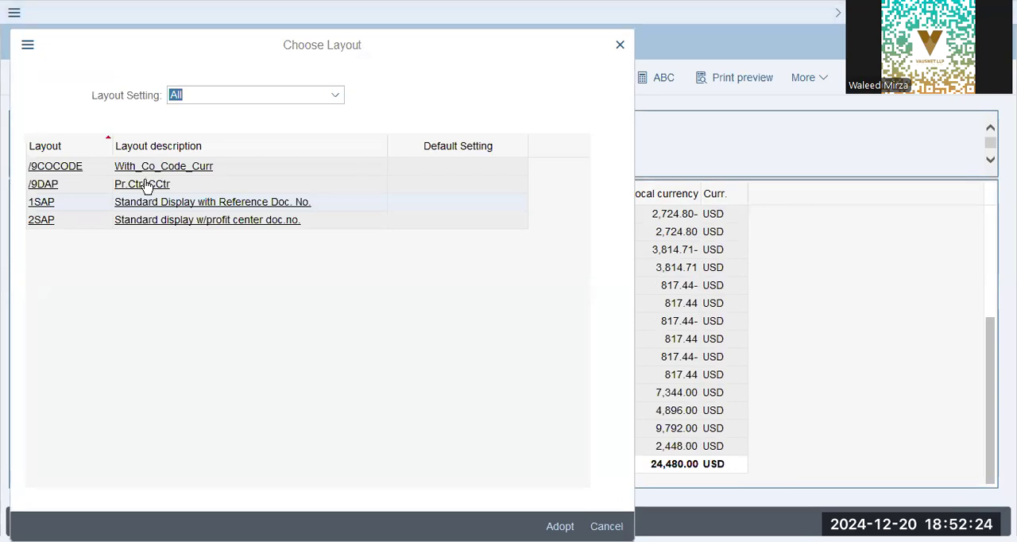
{"action": "left_click", "coordinate": [278, 202]}
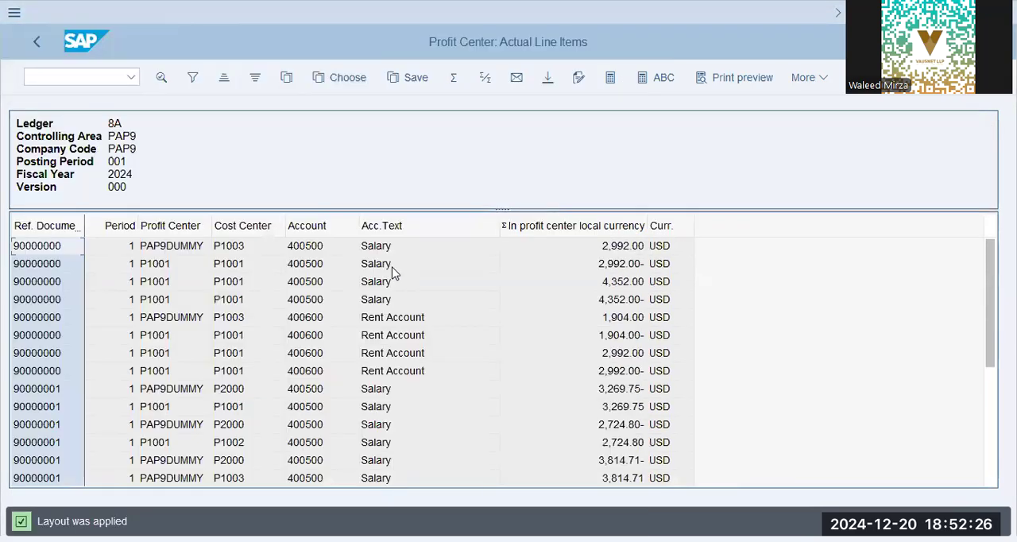
- Examine the profit centers, cost centers and amounts of the salary and rent line items, and return to the selection screen
{"action": "scroll", "coordinate": [255, 334], "scroll_direction": "down", "scroll_amount": 5}
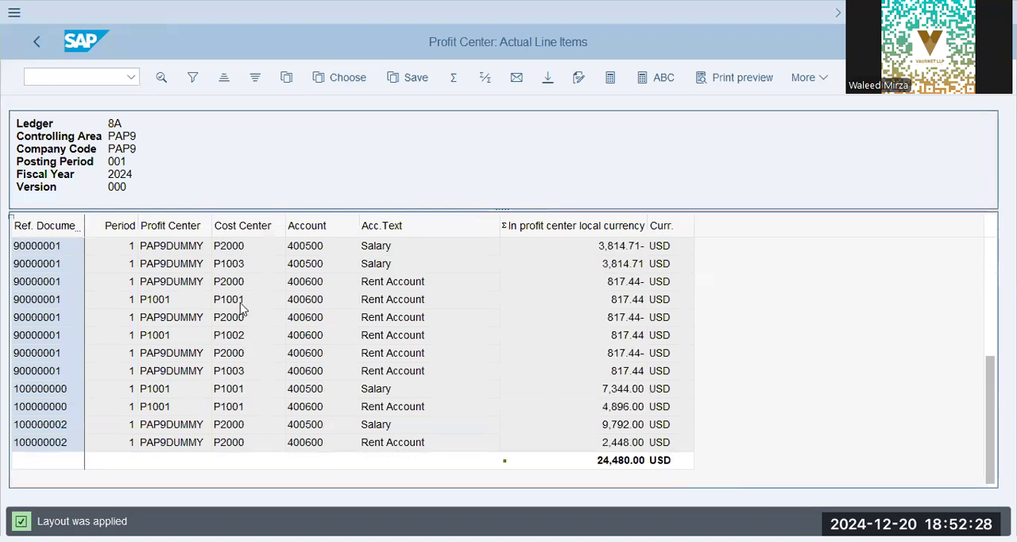
{"action": "left_click", "coordinate": [239, 322]}
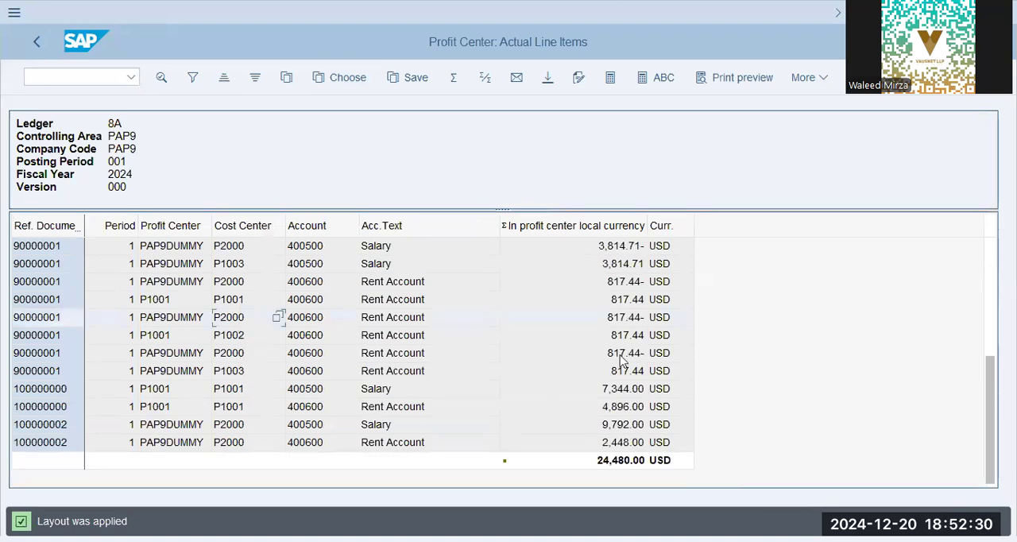
{"action": "left_click", "coordinate": [559, 359]}
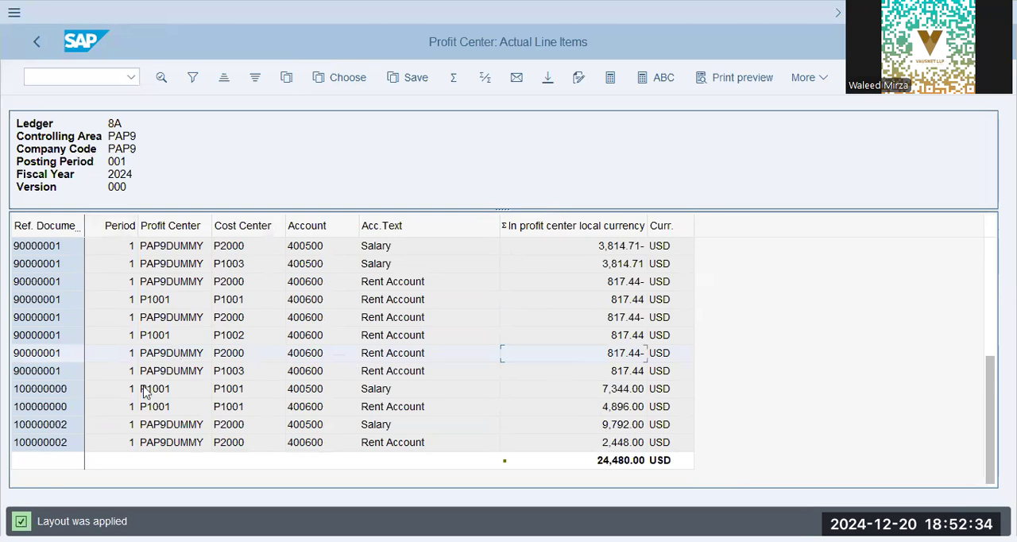
{"action": "scroll", "coordinate": [143, 388], "scroll_direction": "up", "scroll_amount": 4}
{"action": "scroll", "coordinate": [44, 304], "scroll_direction": "down", "scroll_amount": 5}
{"action": "left_click", "coordinate": [45, 336]}
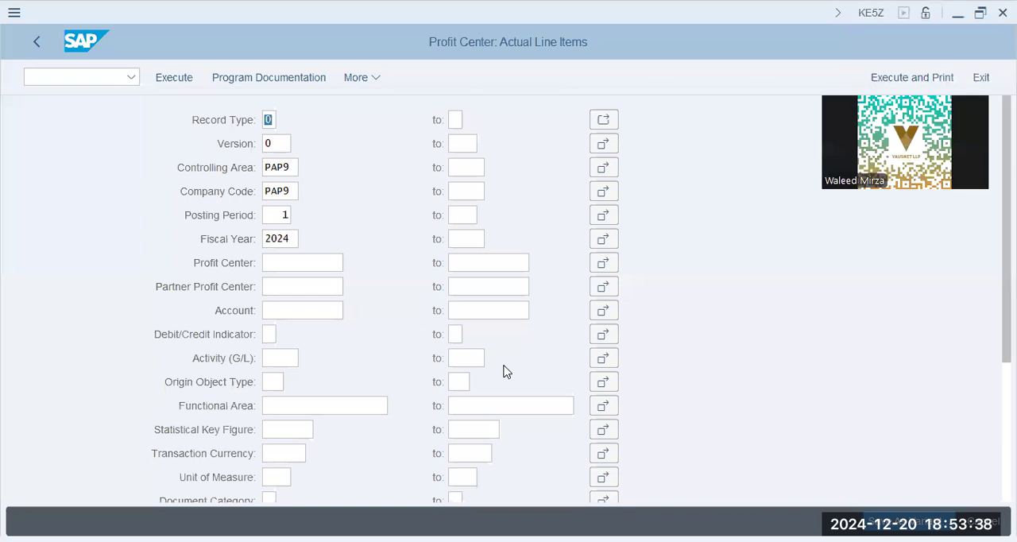
- Switch to the Word document and read the Allocations paragraph on when planning data is allocated and its posting date
{"action": "key", "text": "alt+Tab"}
{"action": "scroll", "coordinate": [481, 268], "scroll_direction": "up", "scroll_amount": 15}
{"action": "scroll", "coordinate": [482, 268], "scroll_direction": "up", "scroll_amount": 15}
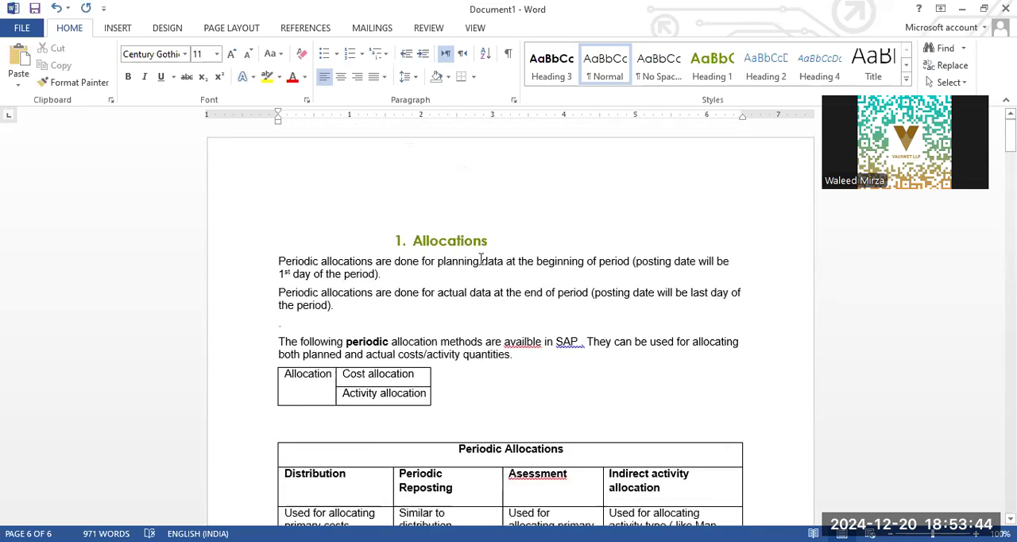
{"action": "left_click", "coordinate": [501, 302]}
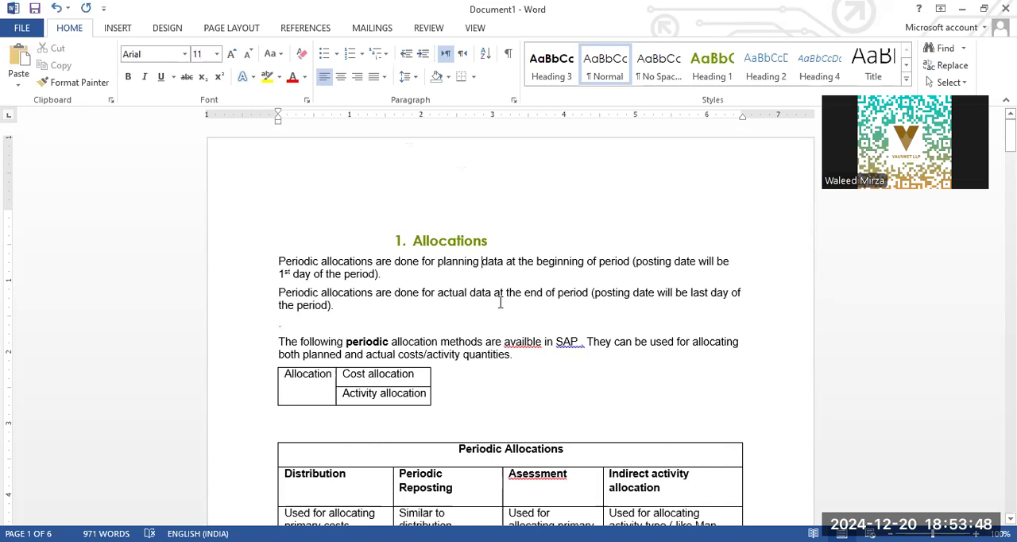
{"action": "left_click", "coordinate": [449, 238]}
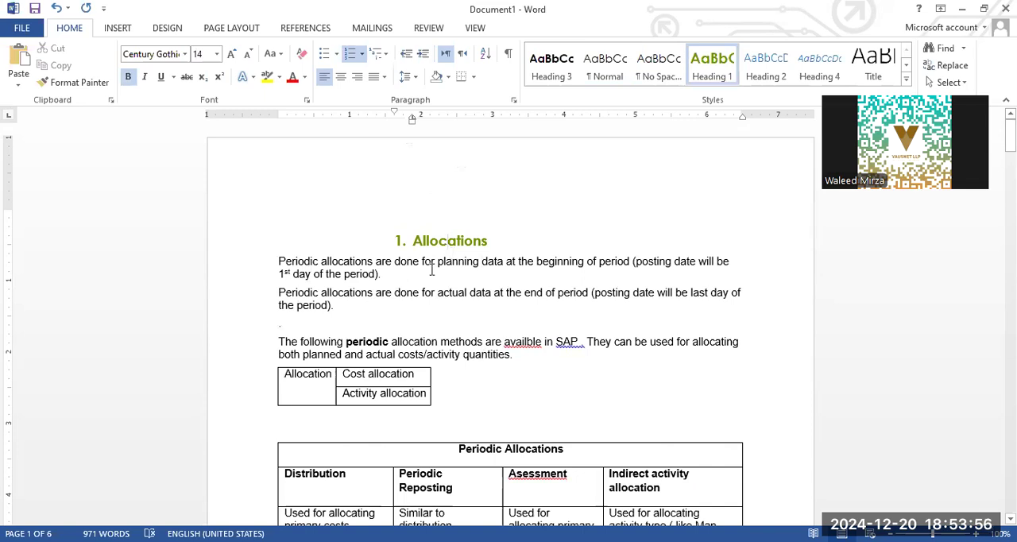
{"action": "left_click_drag", "start_coordinate": [477, 263], "coordinate": [632, 269]}
{"action": "left_click", "coordinate": [631, 266]}
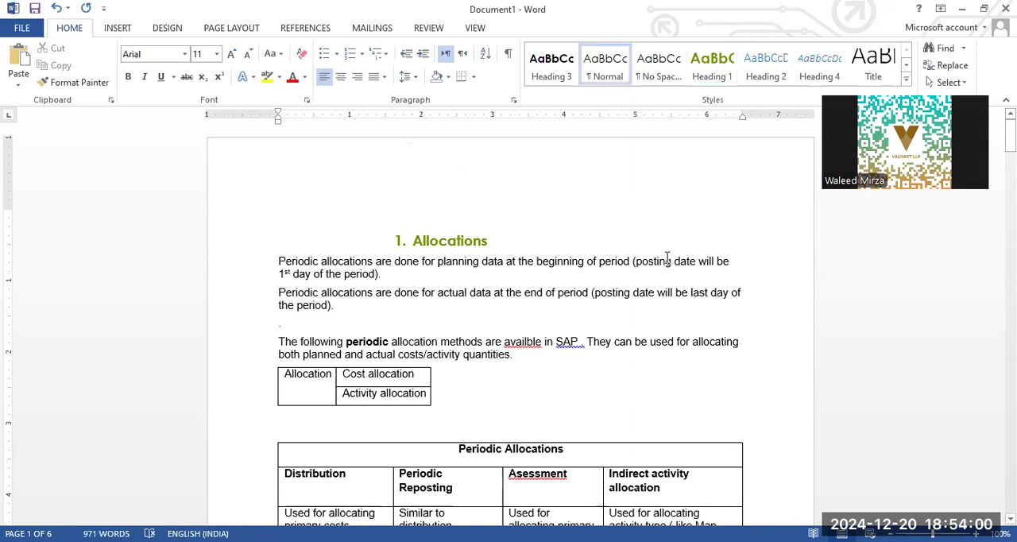
{"action": "left_click_drag", "start_coordinate": [294, 275], "coordinate": [382, 274]}
{"action": "left_click", "coordinate": [382, 274]}
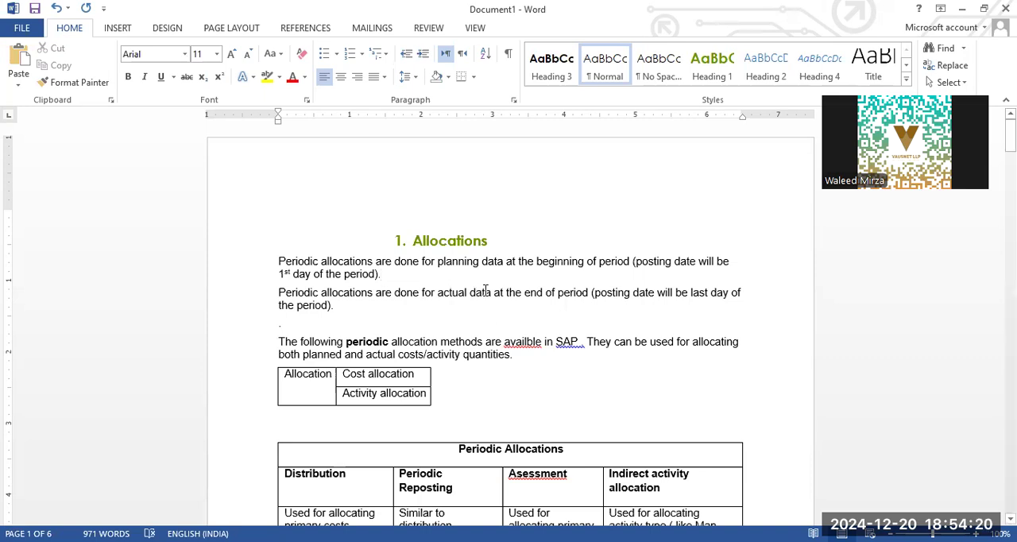
- Read the paragraph on allocating actual data at period end and the sentence introducing the periodic allocation methods
{"action": "left_click", "coordinate": [570, 293]}
{"action": "left_click_drag", "start_coordinate": [376, 293], "coordinate": [589, 293]}
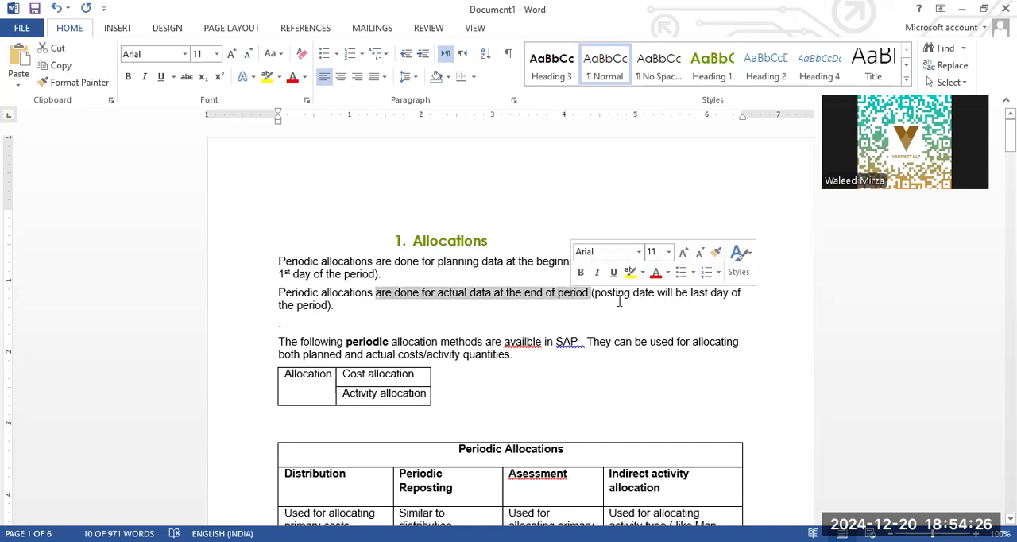
{"action": "left_click", "coordinate": [315, 304]}
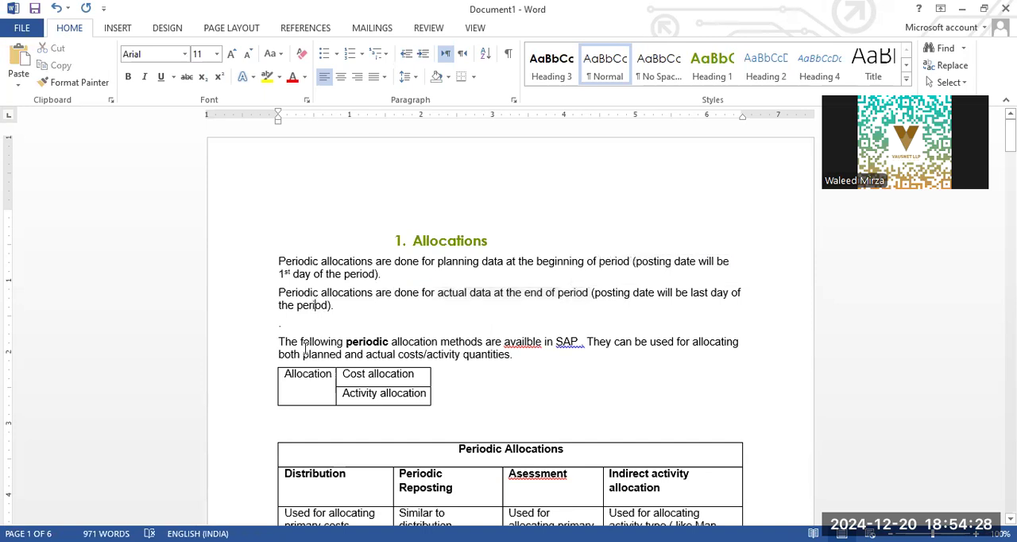
{"action": "left_click_drag", "start_coordinate": [303, 343], "coordinate": [472, 344]}
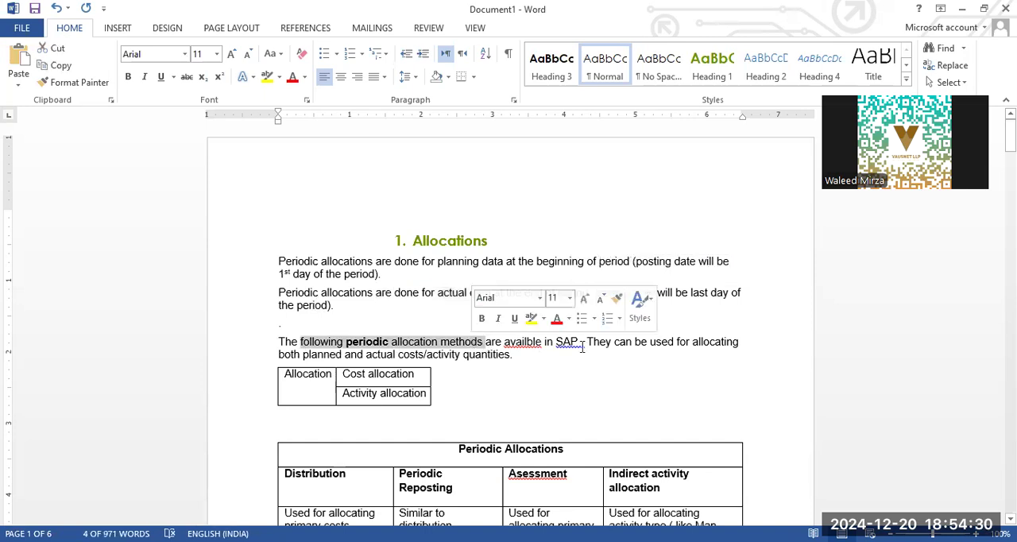
{"action": "left_click", "coordinate": [671, 366]}
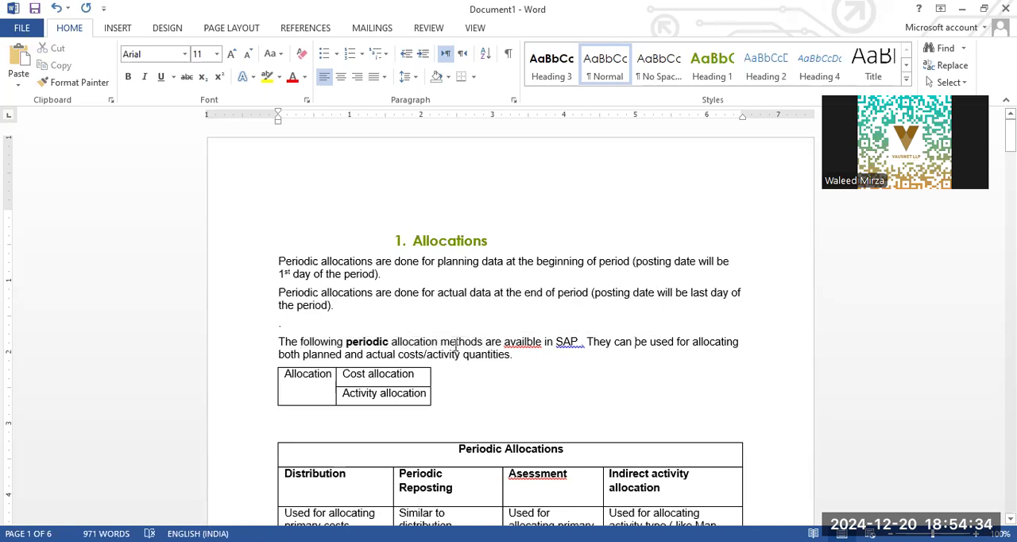
- Examine the Periodic Allocations table's first comparison row, on what each allocation method is used to allocate
{"action": "scroll", "coordinate": [495, 247], "scroll_direction": "down", "scroll_amount": 3}
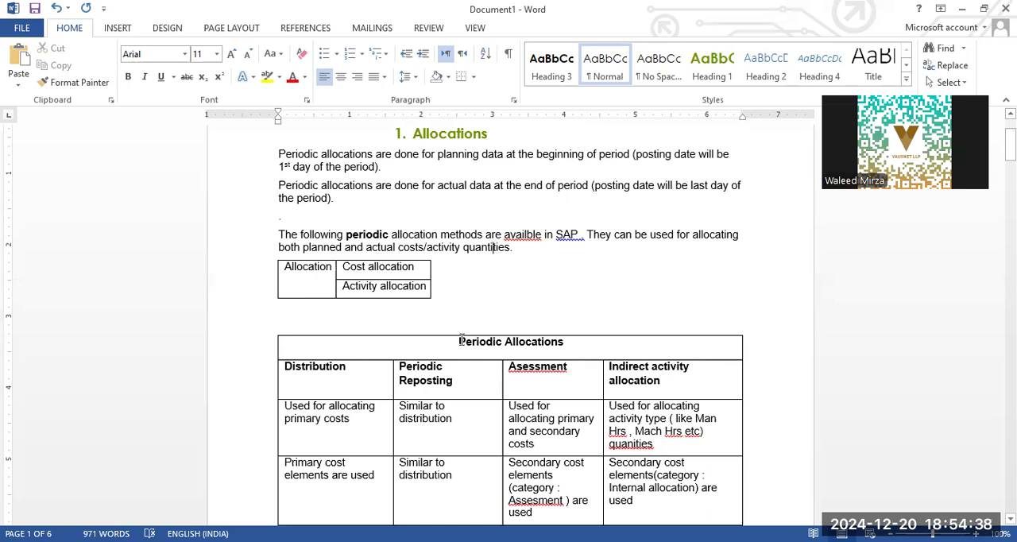
{"action": "scroll", "coordinate": [453, 338], "scroll_direction": "down", "scroll_amount": 5}
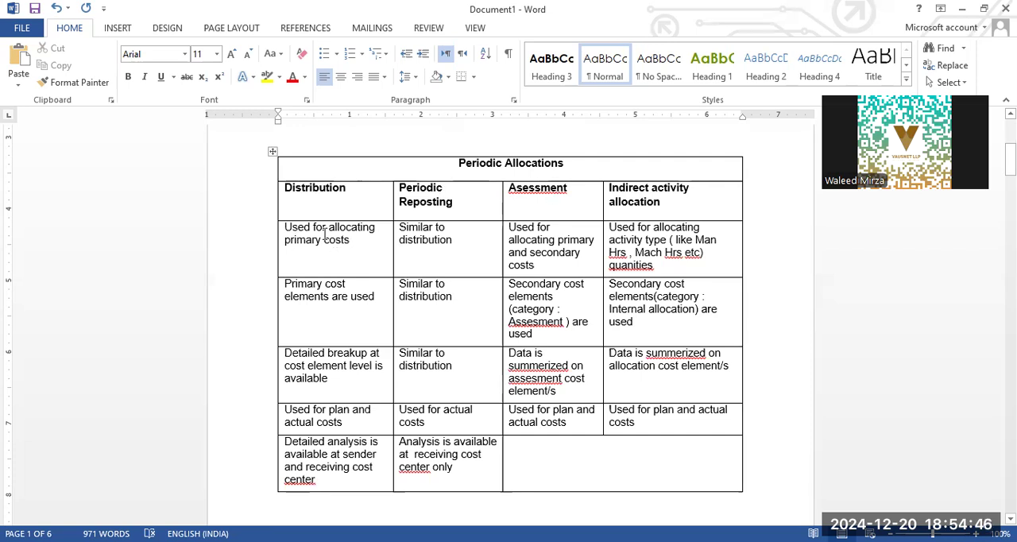
{"action": "left_click", "coordinate": [357, 246]}
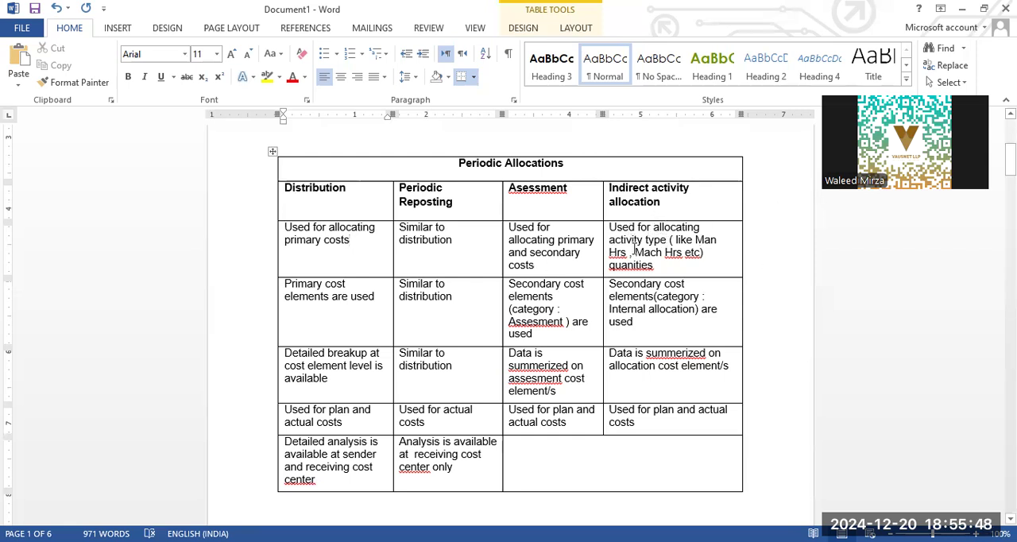
{"action": "left_click", "coordinate": [672, 267]}
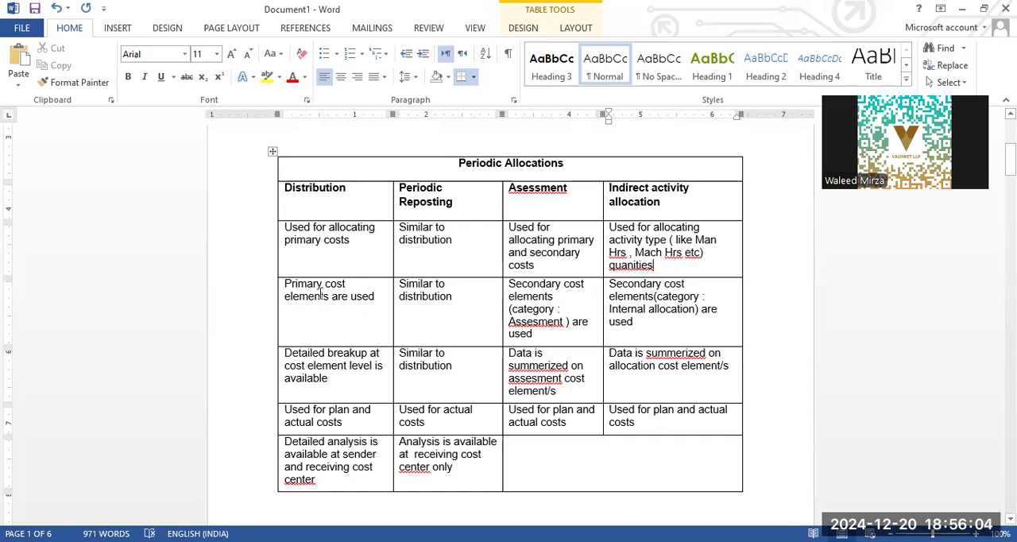
- Compare the primary cost elements used for distribution with the secondary cost elements of the assessment category in the table
{"action": "left_click_drag", "start_coordinate": [322, 286], "coordinate": [286, 287]}
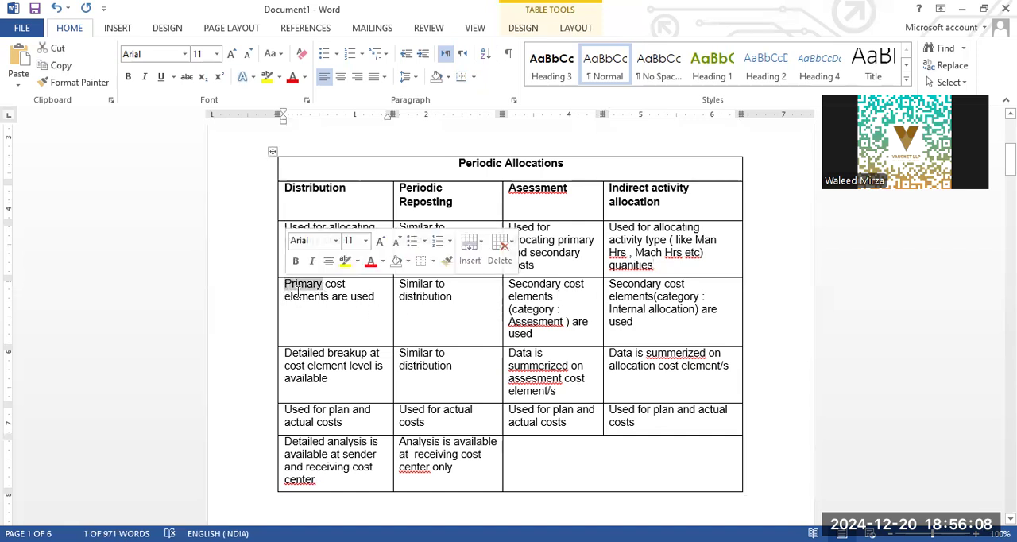
{"action": "left_click", "coordinate": [302, 298]}
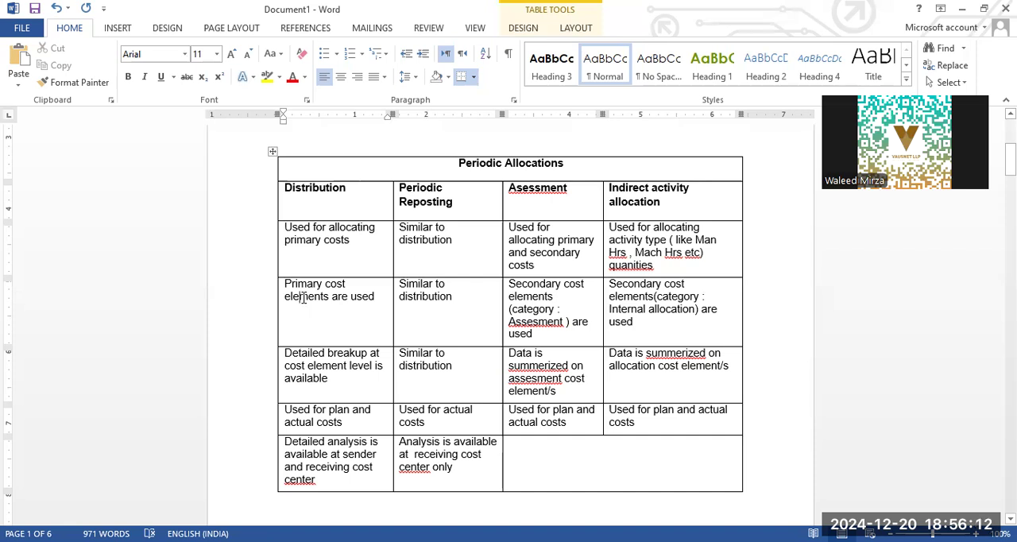
{"action": "left_click", "coordinate": [546, 286]}
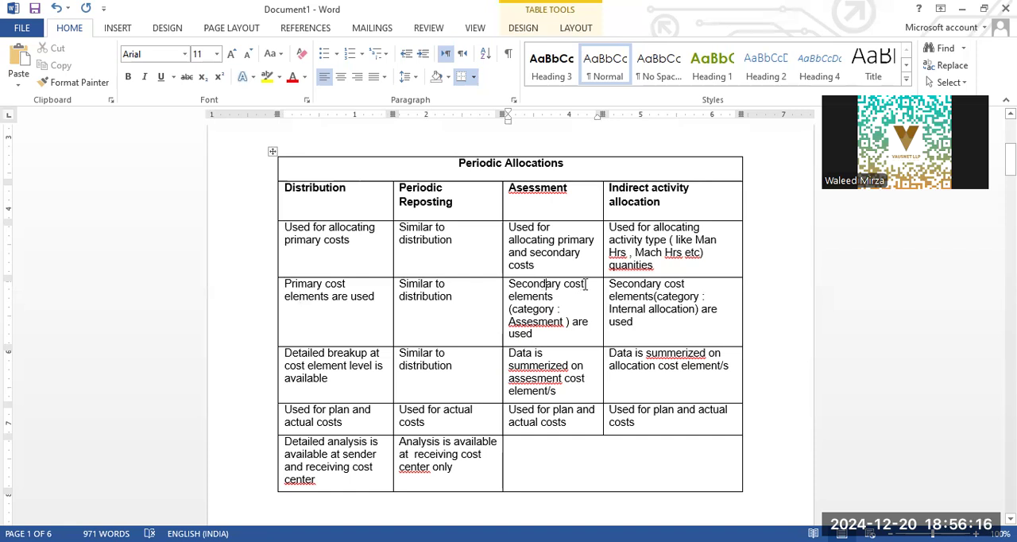
{"action": "left_click_drag", "start_coordinate": [522, 287], "coordinate": [526, 295]}
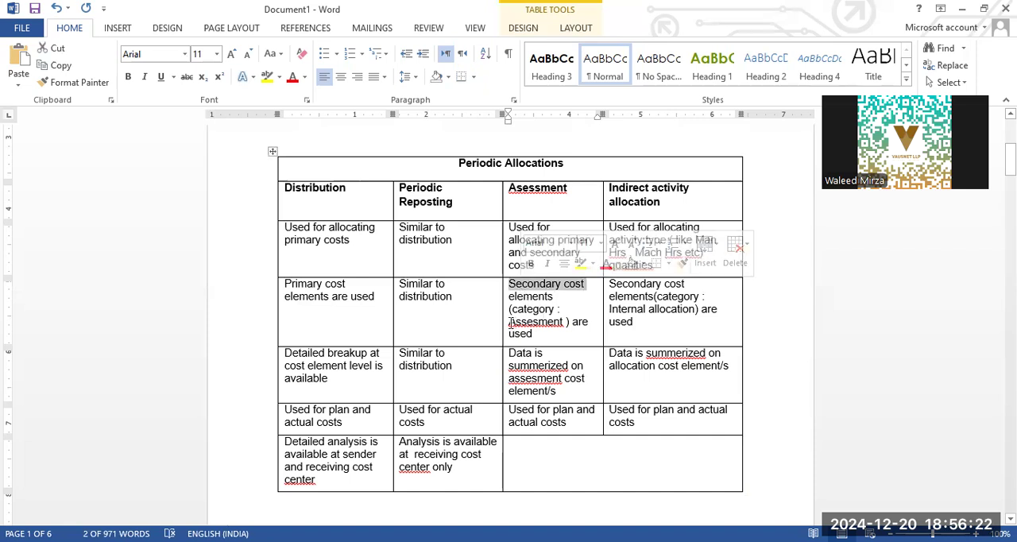
{"action": "left_click_drag", "start_coordinate": [511, 322], "coordinate": [565, 322]}
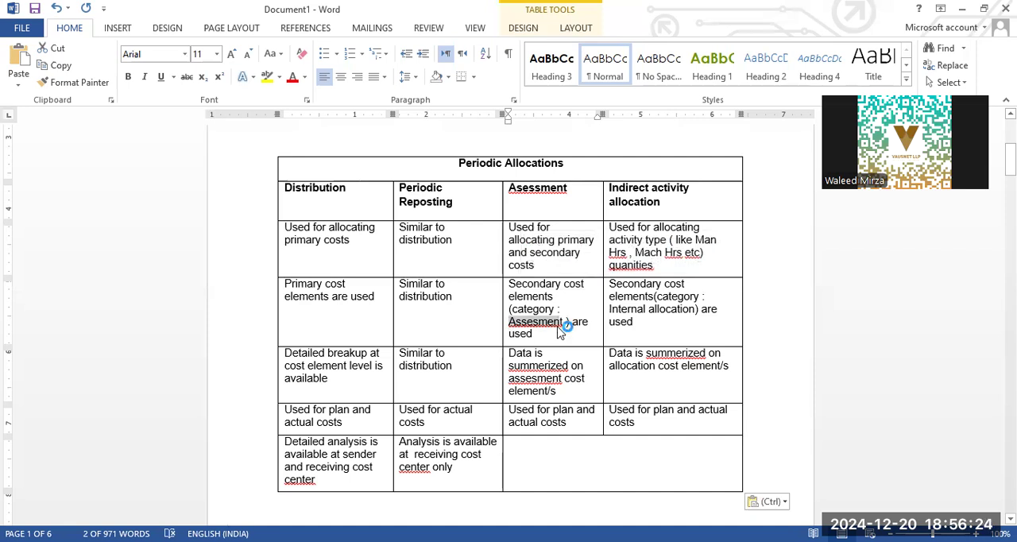
{"action": "left_click", "coordinate": [532, 333]}
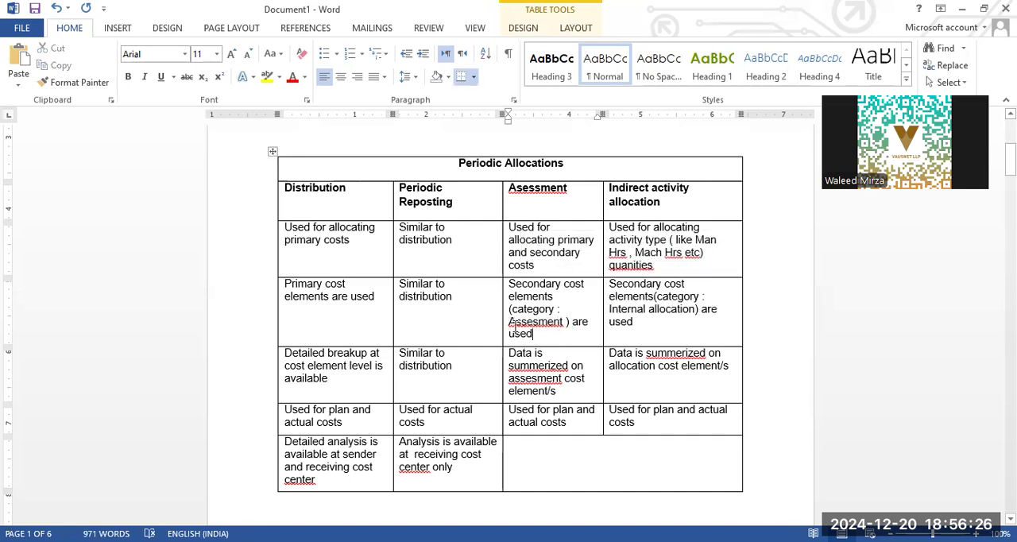
- Compare the secondary cost element categories used for assessment and for indirect activity allocation in the Periodic Allocations table
{"action": "double_click", "coordinate": [530, 322]}
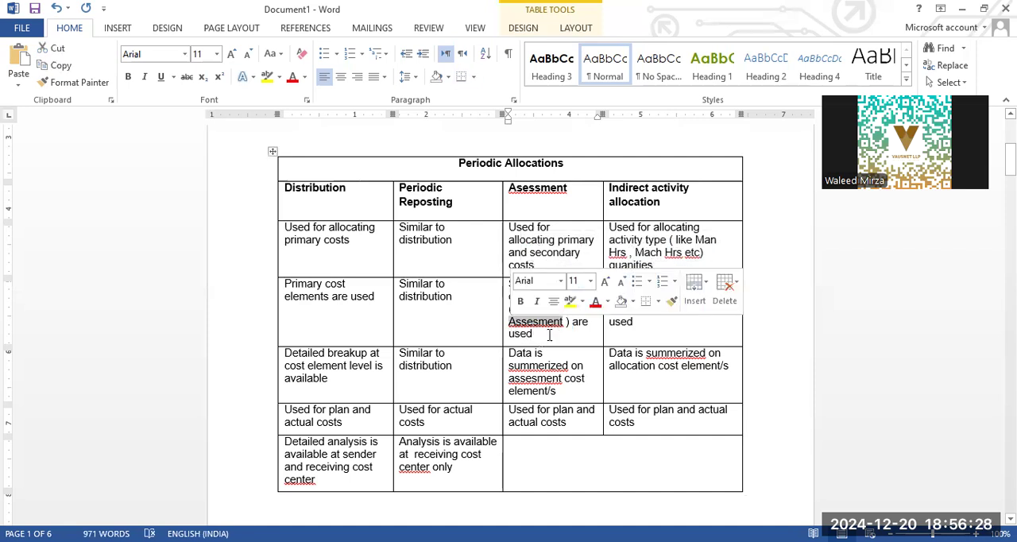
{"action": "left_click", "coordinate": [548, 335]}
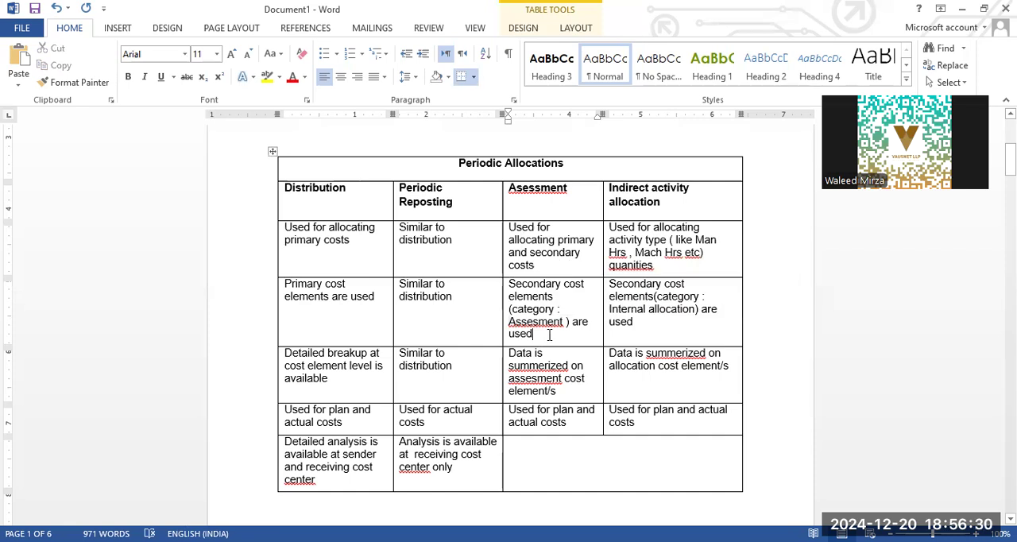
{"action": "left_click", "coordinate": [357, 290]}
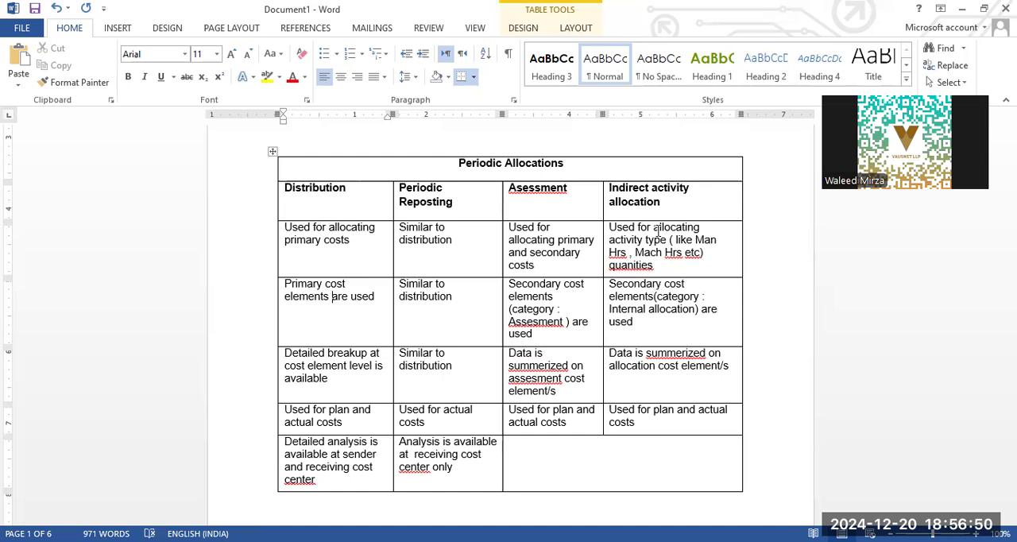
{"action": "left_click", "coordinate": [683, 297]}
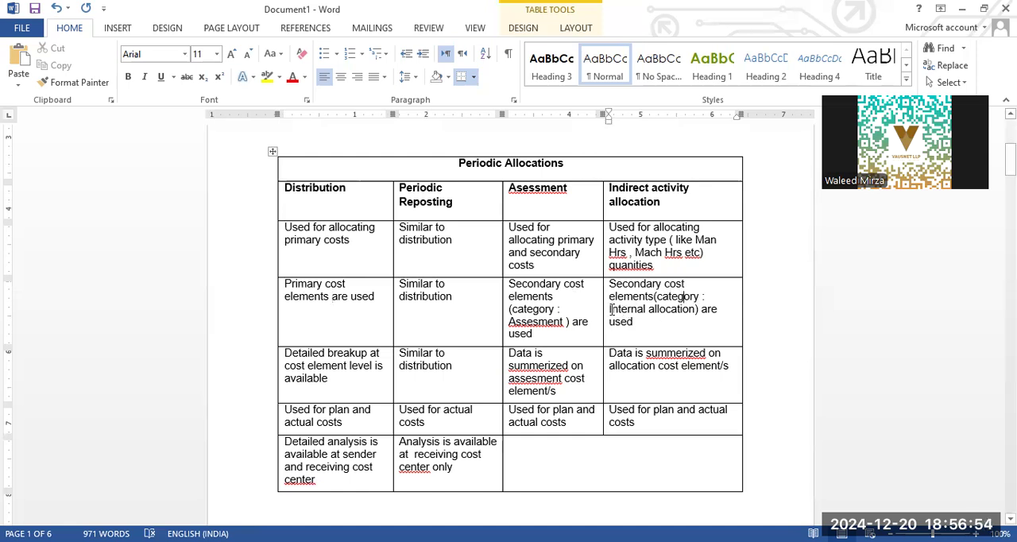
{"action": "left_click_drag", "start_coordinate": [612, 310], "coordinate": [684, 303]}
{"action": "left_click", "coordinate": [670, 318]}
- Read the table row comparing the detailed cost element breakup of distribution and reposting with the summarized data of assessment
{"action": "left_click", "coordinate": [342, 379]}
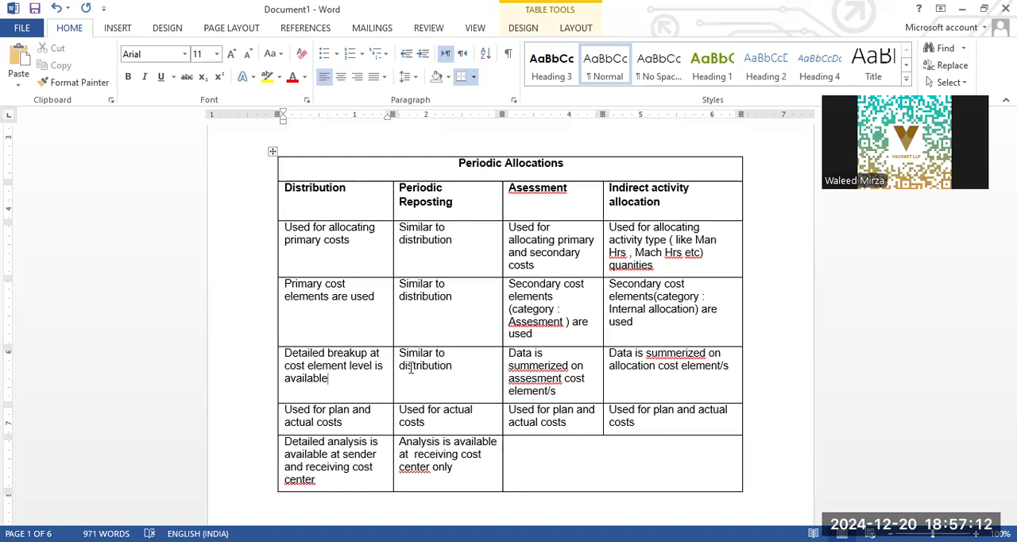
{"action": "left_click_drag", "start_coordinate": [417, 365], "coordinate": [452, 367]}
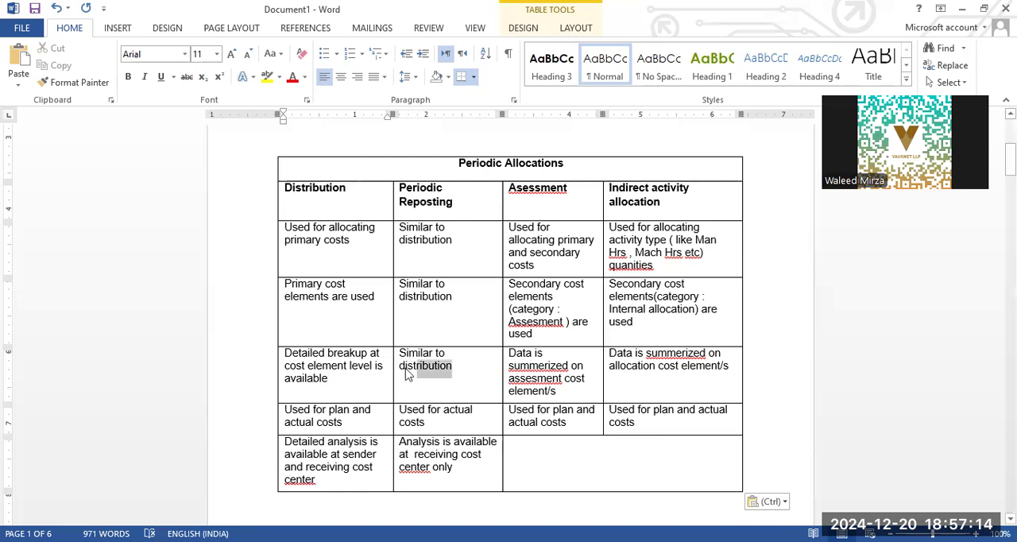
{"action": "left_click", "coordinate": [442, 372]}
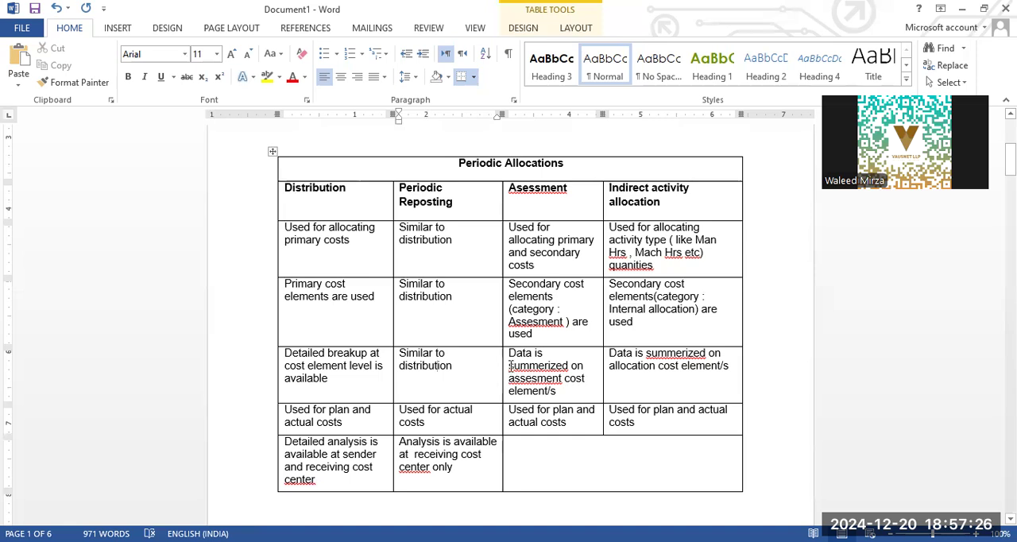
{"action": "left_click_drag", "start_coordinate": [509, 365], "coordinate": [584, 390]}
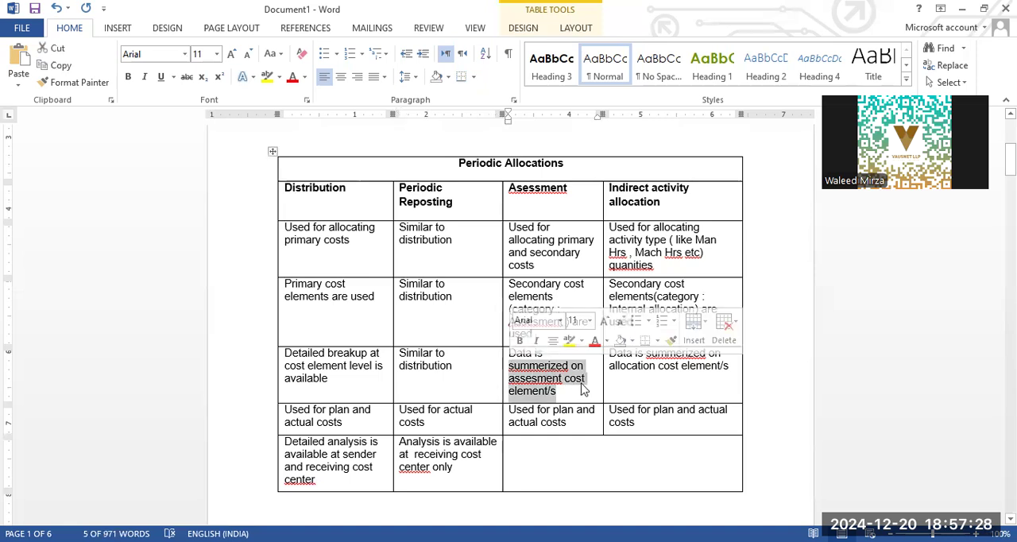
{"action": "left_click", "coordinate": [578, 385]}
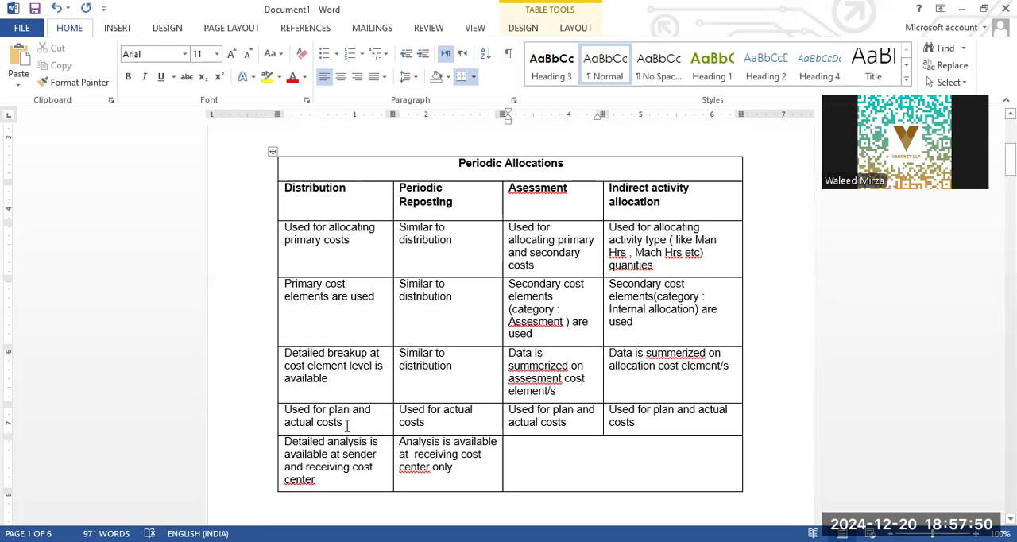
- Read the table rows on plan and actual cost usage and on analysis at the sender and receiving cost centers
{"action": "left_click", "coordinate": [466, 422]}
{"action": "left_click", "coordinate": [579, 425]}
{"action": "left_click", "coordinate": [682, 424]}
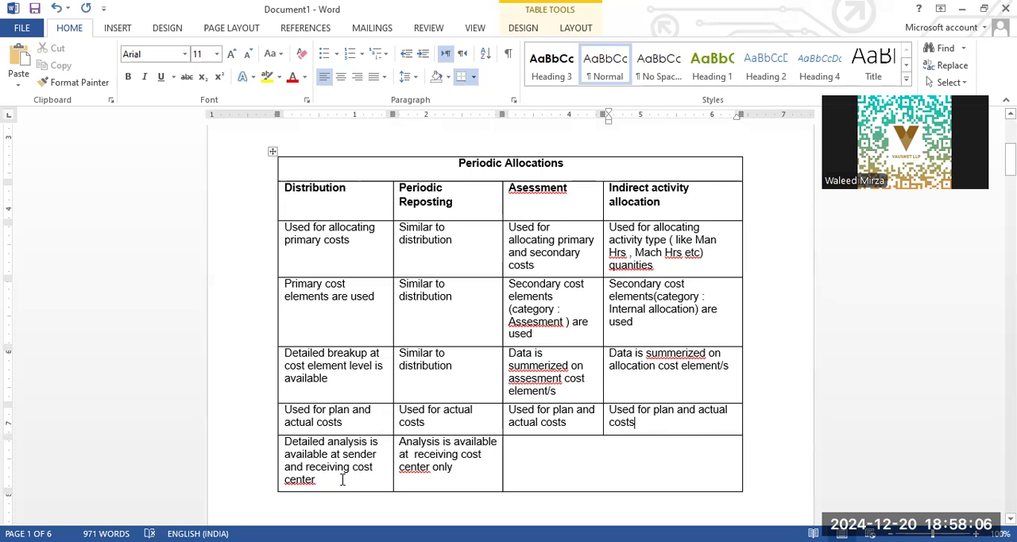
{"action": "left_click", "coordinate": [467, 470]}
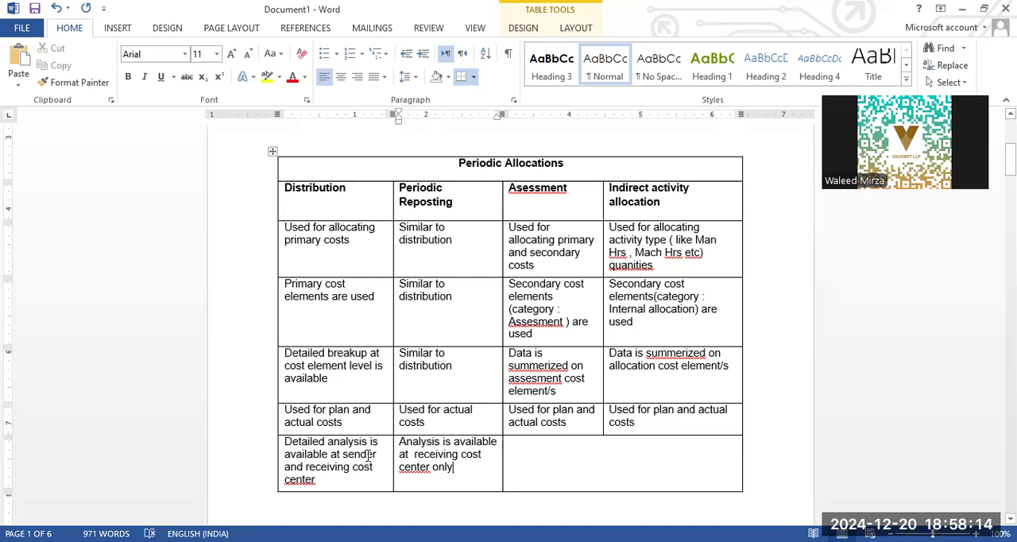
{"action": "left_click", "coordinate": [360, 454]}
{"action": "left_click", "coordinate": [446, 454]}
- Examine the table's continuation on page 2 on when distribution or periodic reposting is used, highlighting the "Comon CC" example
{"action": "scroll", "coordinate": [613, 430], "scroll_direction": "down", "scroll_amount": 10}
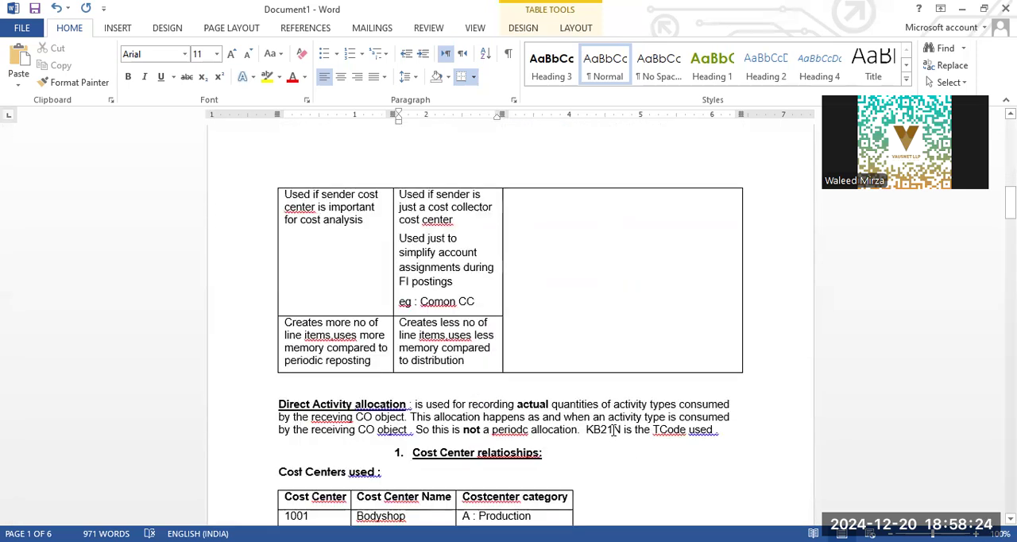
{"action": "scroll", "coordinate": [536, 374], "scroll_direction": "up", "scroll_amount": 2}
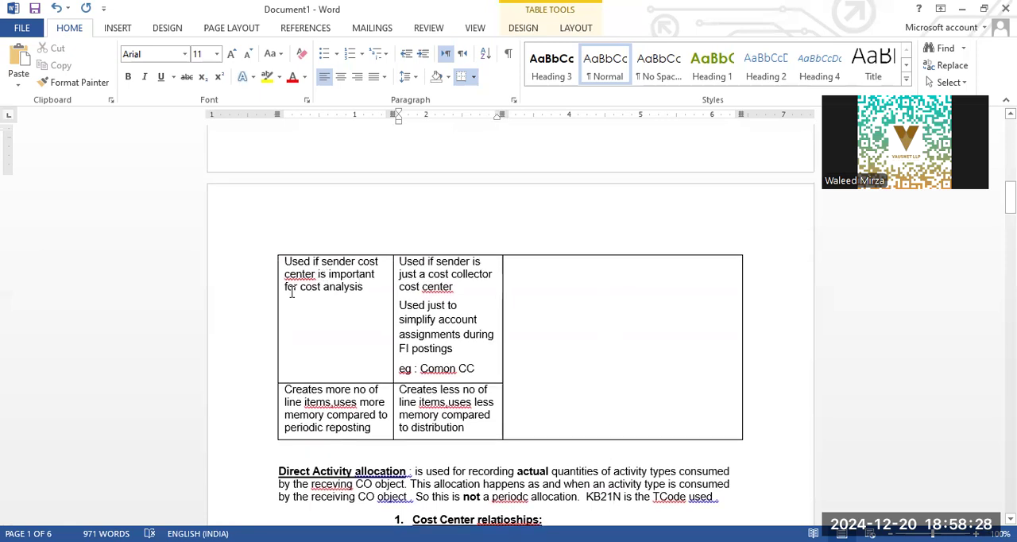
{"action": "left_click", "coordinate": [367, 289]}
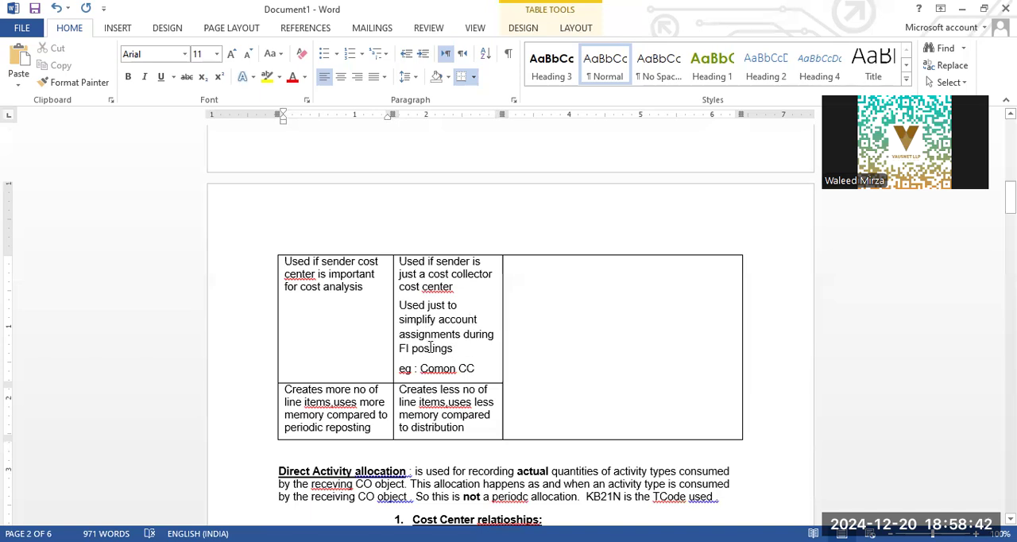
{"action": "left_click_drag", "start_coordinate": [427, 368], "coordinate": [477, 368]}
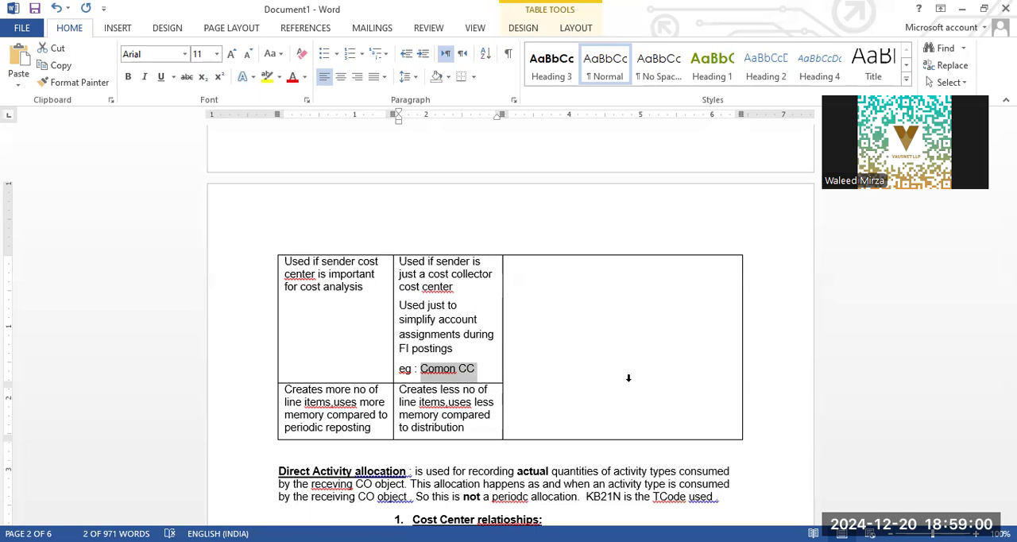
{"action": "scroll", "coordinate": [343, 295], "scroll_direction": "down", "scroll_amount": 4}
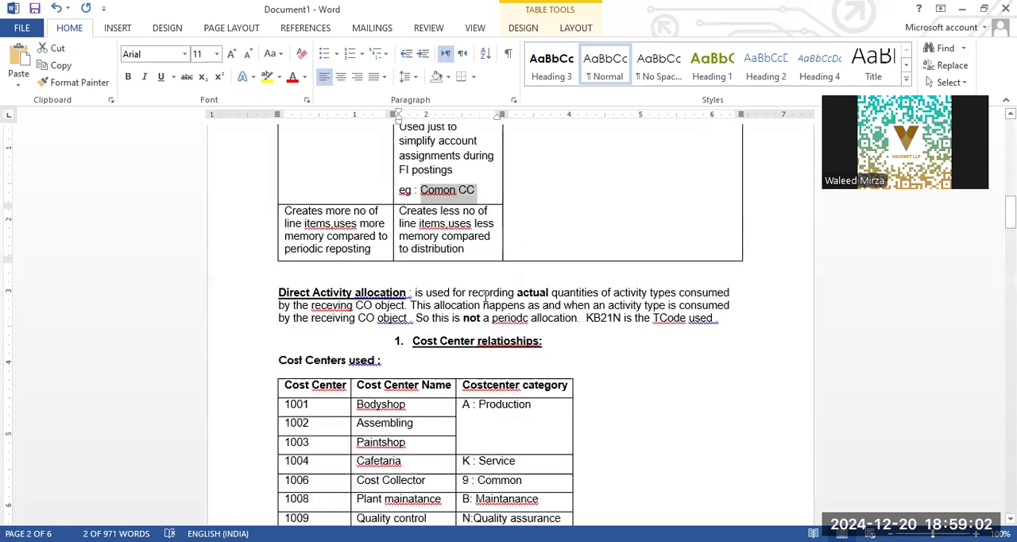
{"action": "scroll", "coordinate": [430, 306], "scroll_direction": "up", "scroll_amount": 18}
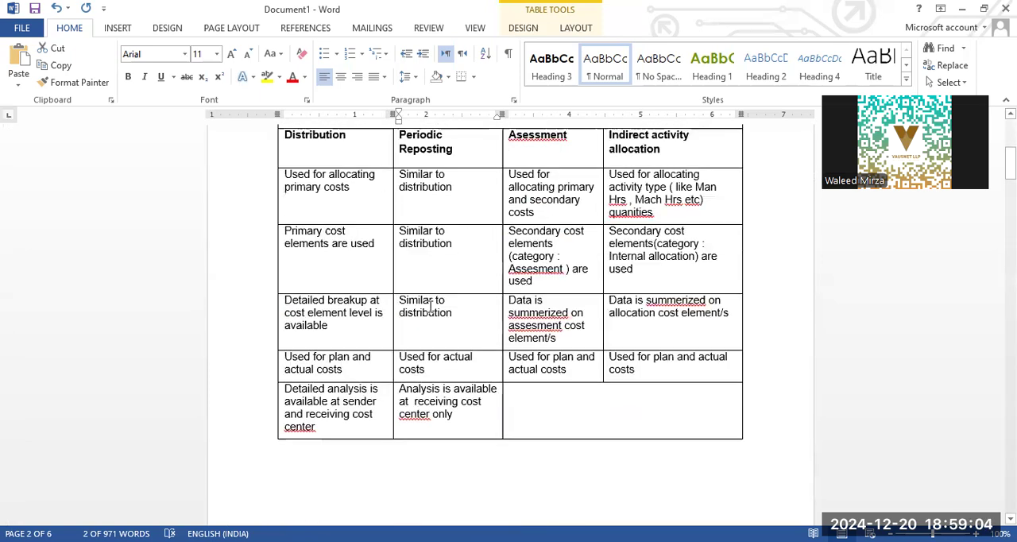
{"action": "scroll", "coordinate": [430, 306], "scroll_direction": "down", "scroll_amount": 3}
{"action": "scroll", "coordinate": [430, 306], "scroll_direction": "down", "scroll_amount": 16}
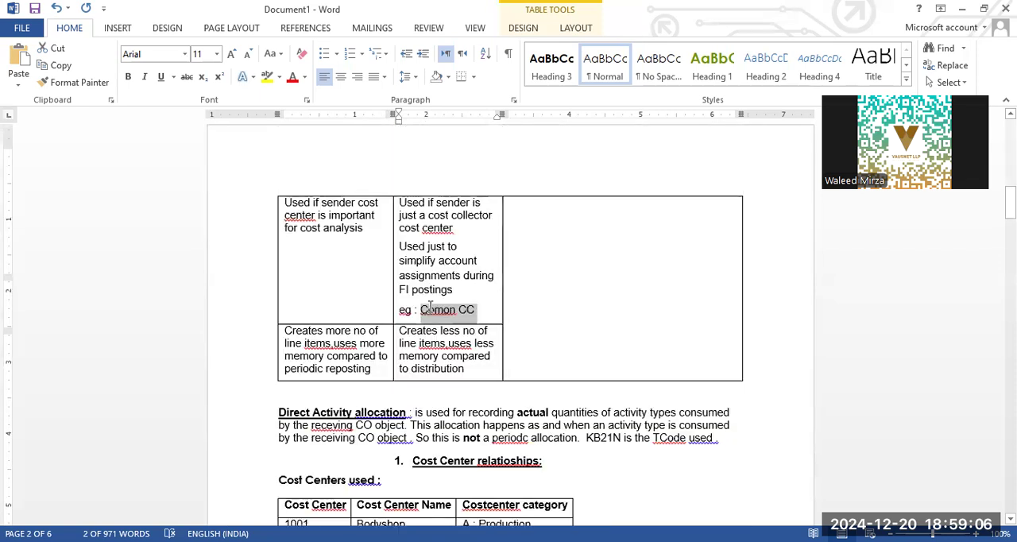
{"action": "scroll", "coordinate": [427, 302], "scroll_direction": "up", "scroll_amount": 1}
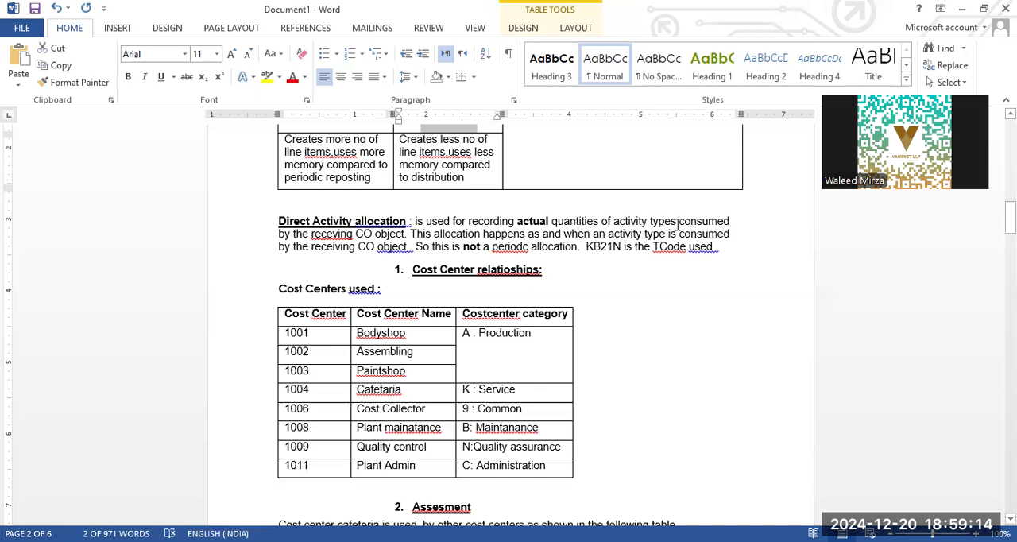
- Read the Direct Activity allocation paragraph, highlighting the activity types, the receiving CO object and the periodic allocation remark
{"action": "left_click_drag", "start_coordinate": [675, 224], "coordinate": [621, 226]}
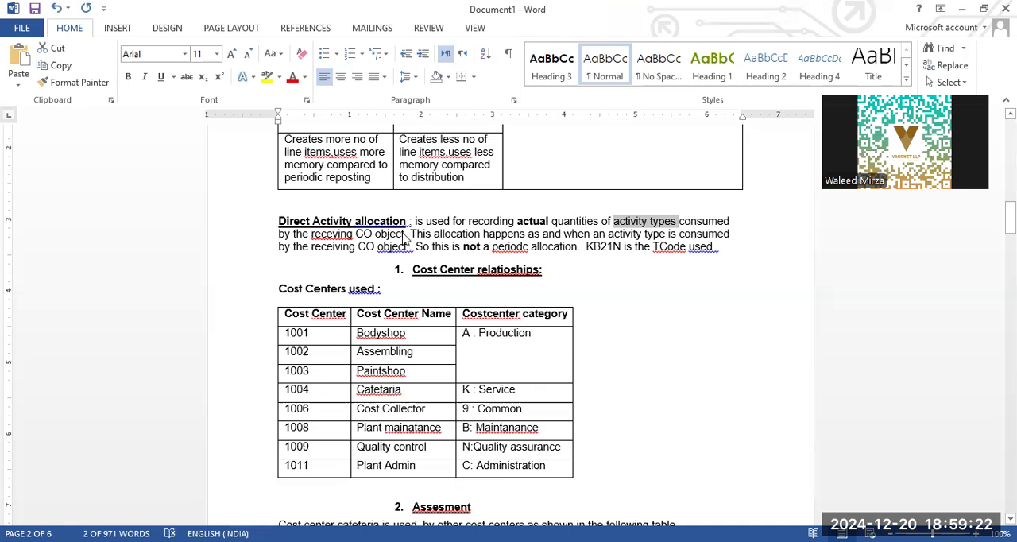
{"action": "left_click_drag", "start_coordinate": [408, 236], "coordinate": [356, 235]}
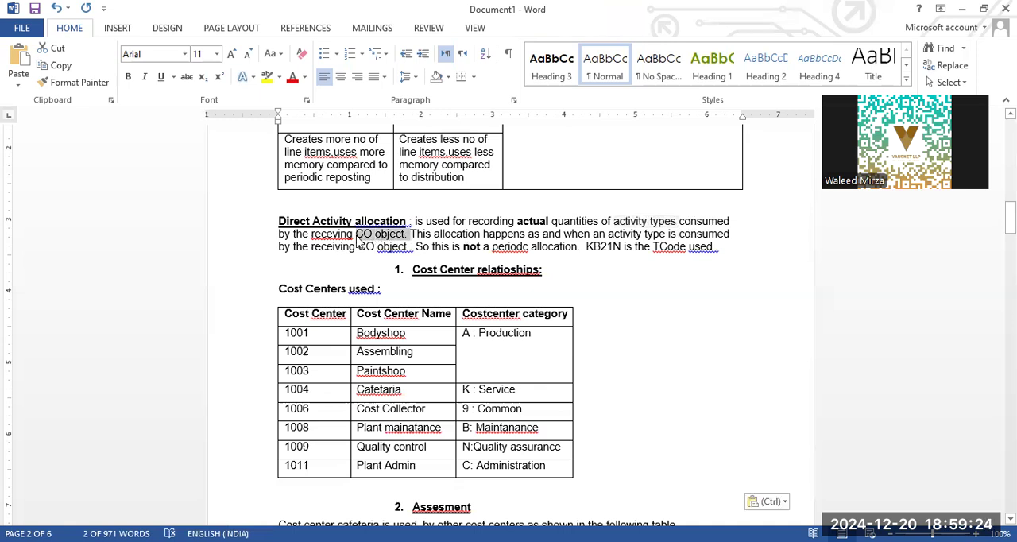
{"action": "left_click", "coordinate": [408, 234]}
{"action": "left_click_drag", "start_coordinate": [408, 233], "coordinate": [356, 234]}
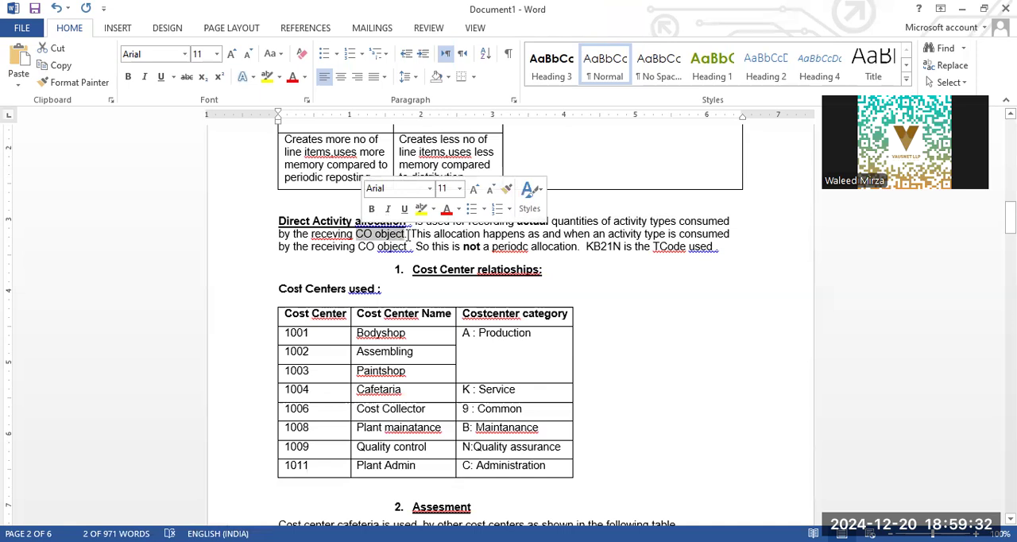
{"action": "left_click", "coordinate": [410, 234]}
{"action": "left_click_drag", "start_coordinate": [407, 233], "coordinate": [356, 234]}
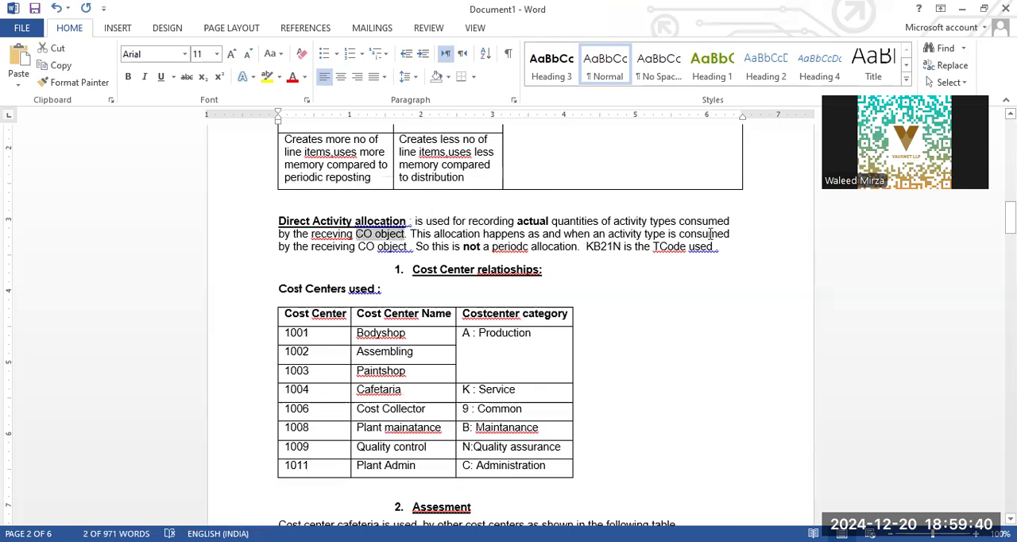
{"action": "left_click_drag", "start_coordinate": [594, 234], "coordinate": [679, 234]}
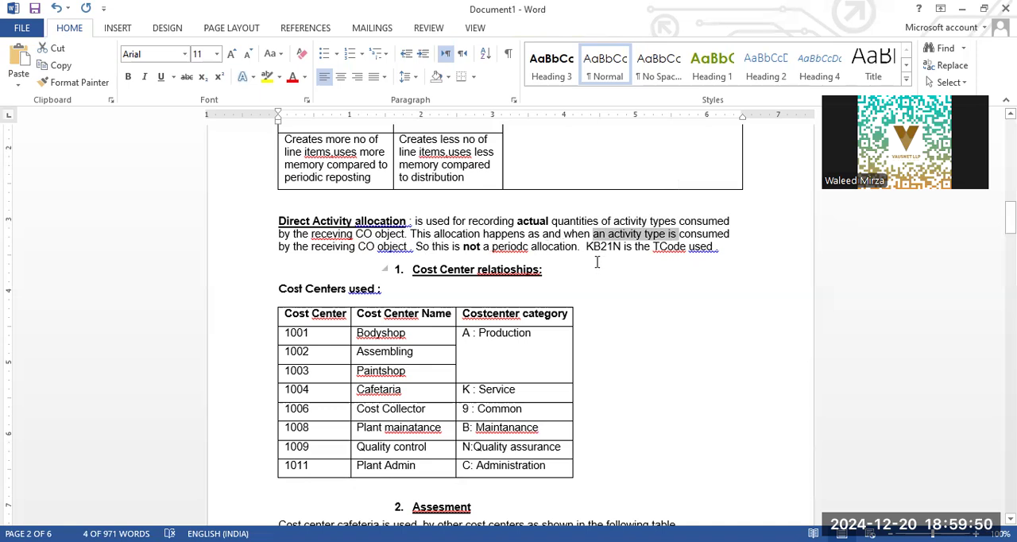
{"action": "left_click_drag", "start_coordinate": [453, 246], "coordinate": [574, 267]}
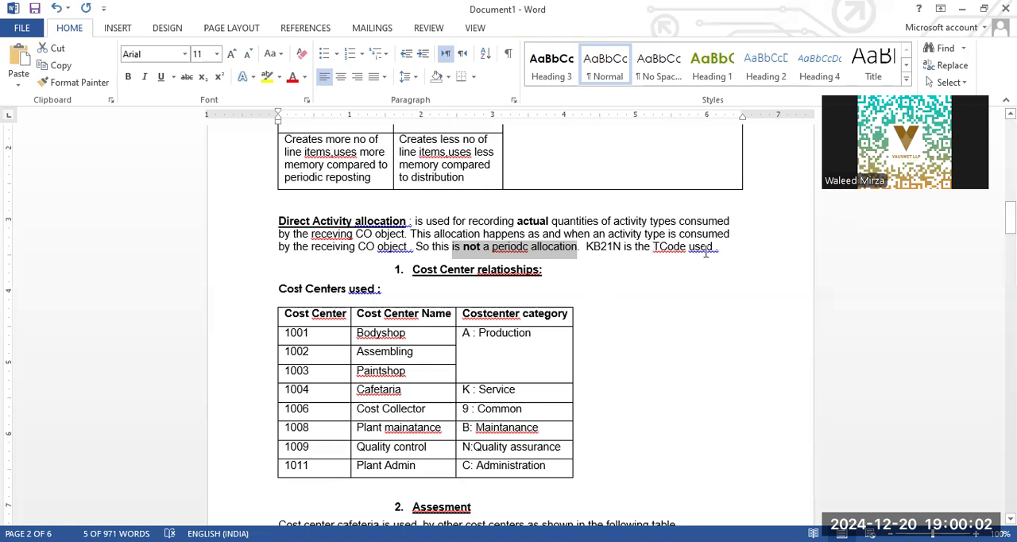
- Highlight the term "Direct Activity" in the paragraph's heading while studying the allocation method
{"action": "left_click", "coordinate": [329, 221]}
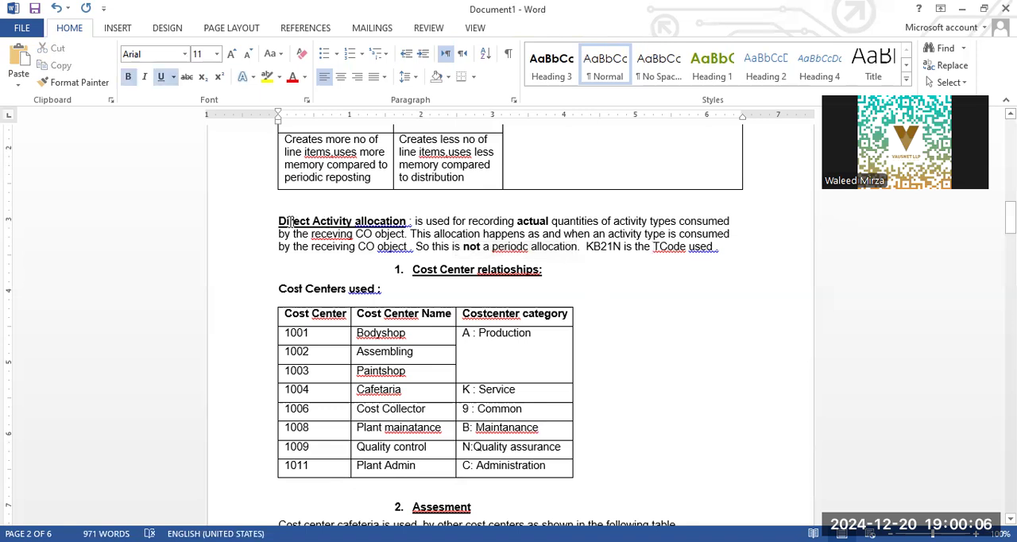
{"action": "left_click_drag", "start_coordinate": [278, 221], "coordinate": [355, 221]}
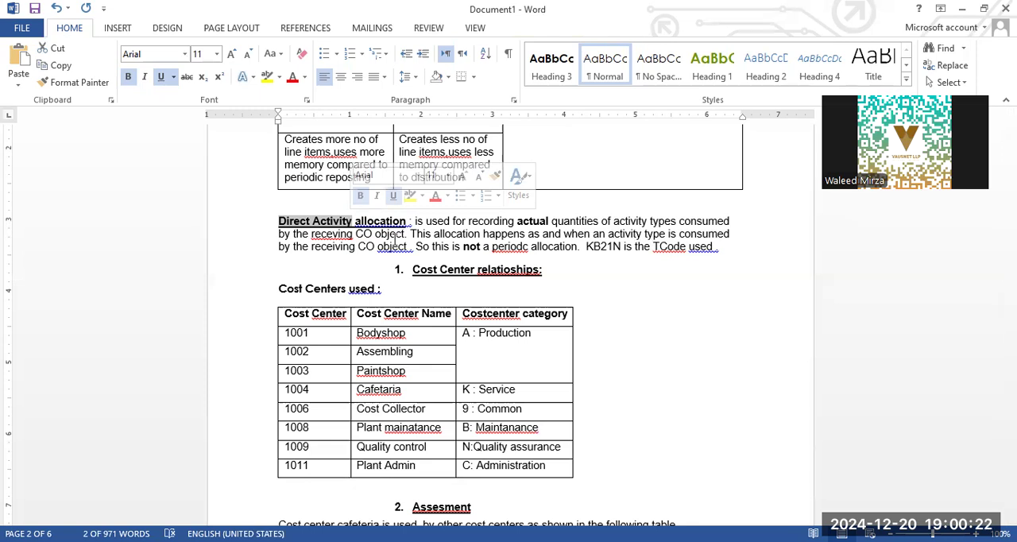
{"action": "left_click", "coordinate": [345, 223]}
{"action": "left_click_drag", "start_coordinate": [355, 223], "coordinate": [306, 225]}
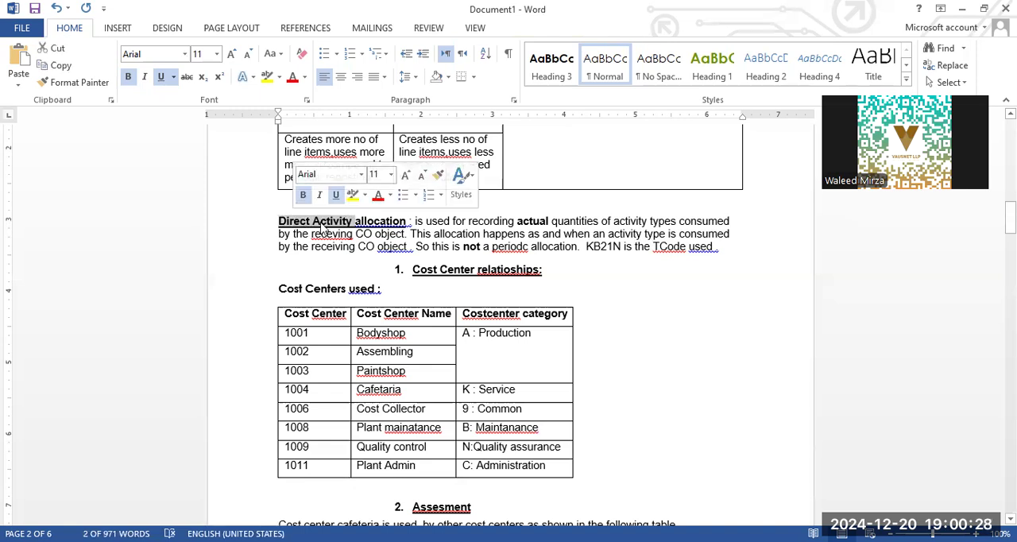
{"action": "left_click", "coordinate": [359, 225]}
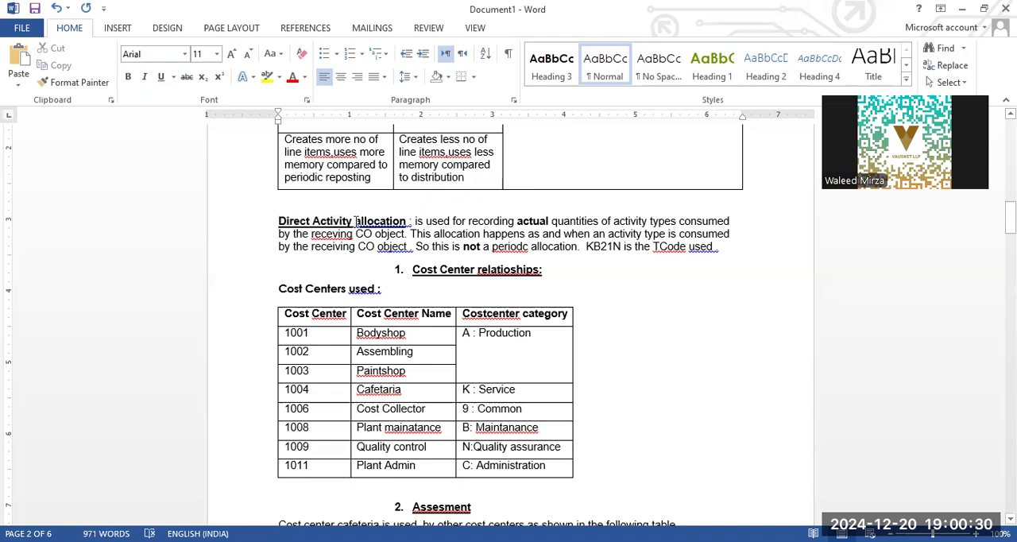
{"action": "left_click_drag", "start_coordinate": [352, 222], "coordinate": [286, 226]}
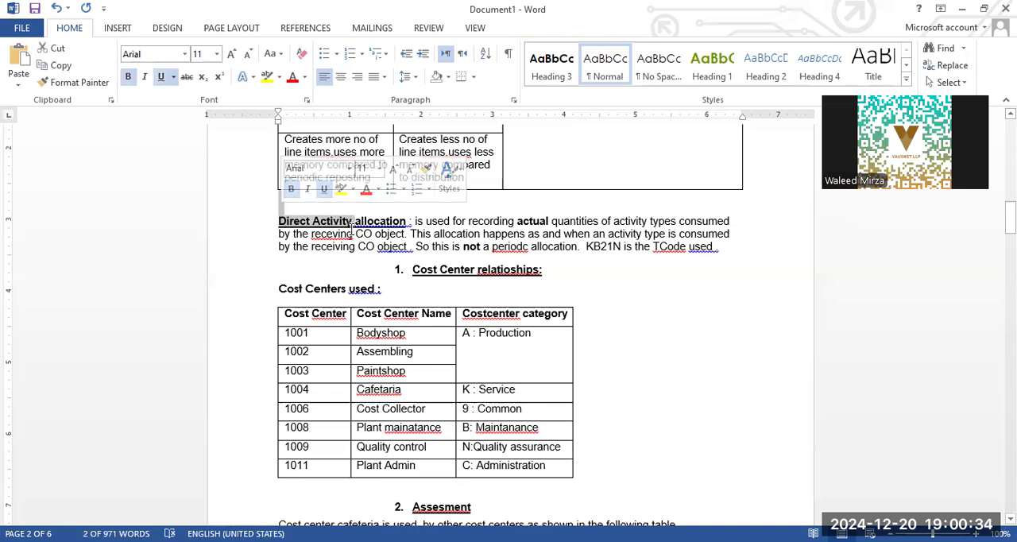
{"action": "left_click", "coordinate": [403, 234]}
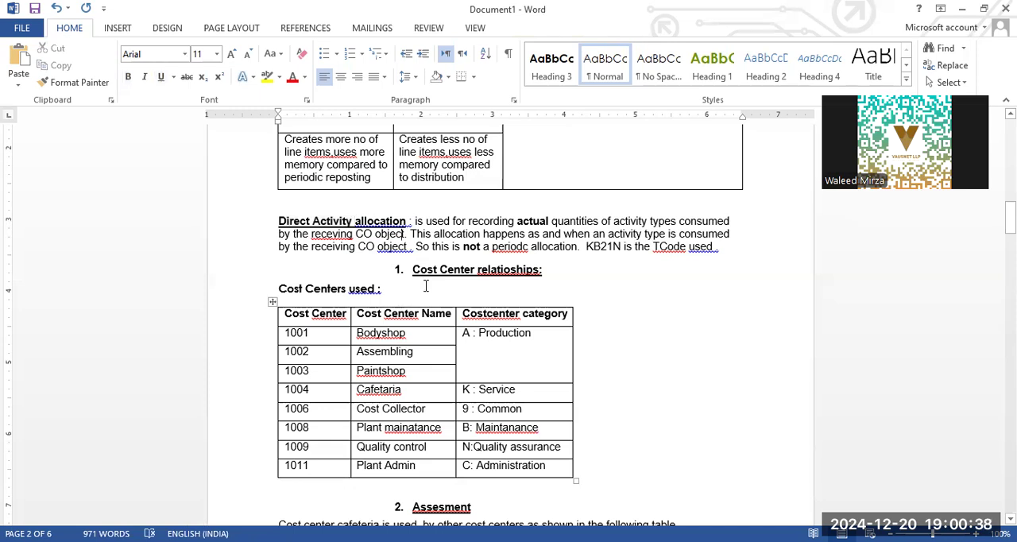
- Review the Cost Centers used table, highlighting the cost center categories, and continue to the Assesment section
{"action": "scroll", "coordinate": [426, 286], "scroll_direction": "down", "scroll_amount": 2}
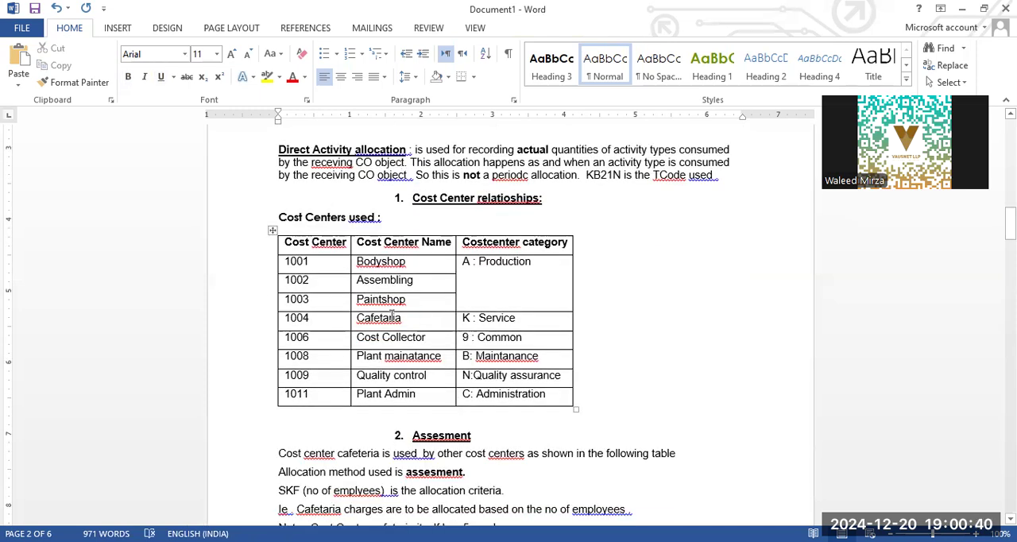
{"action": "left_click", "coordinate": [328, 269]}
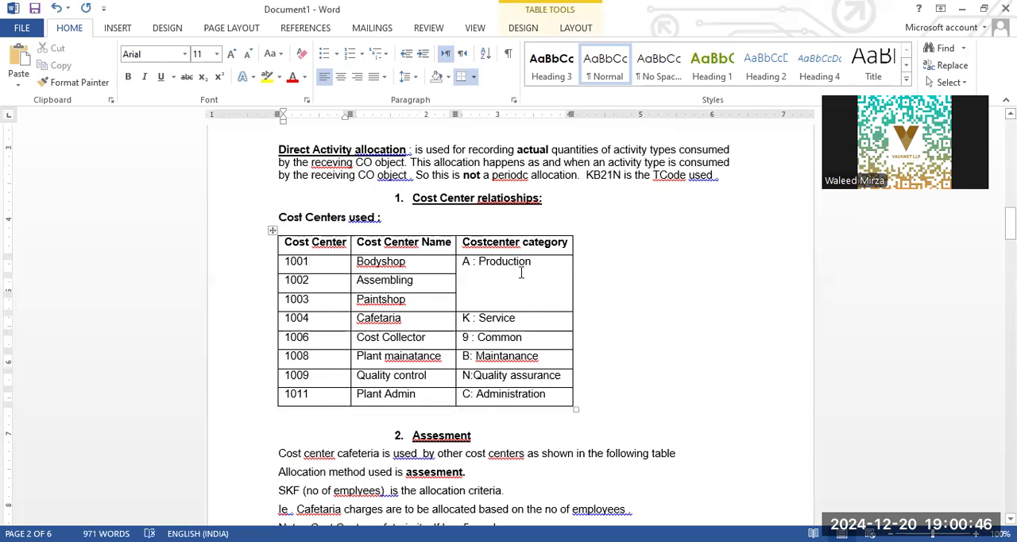
{"action": "left_click_drag", "start_coordinate": [545, 397], "coordinate": [458, 276]}
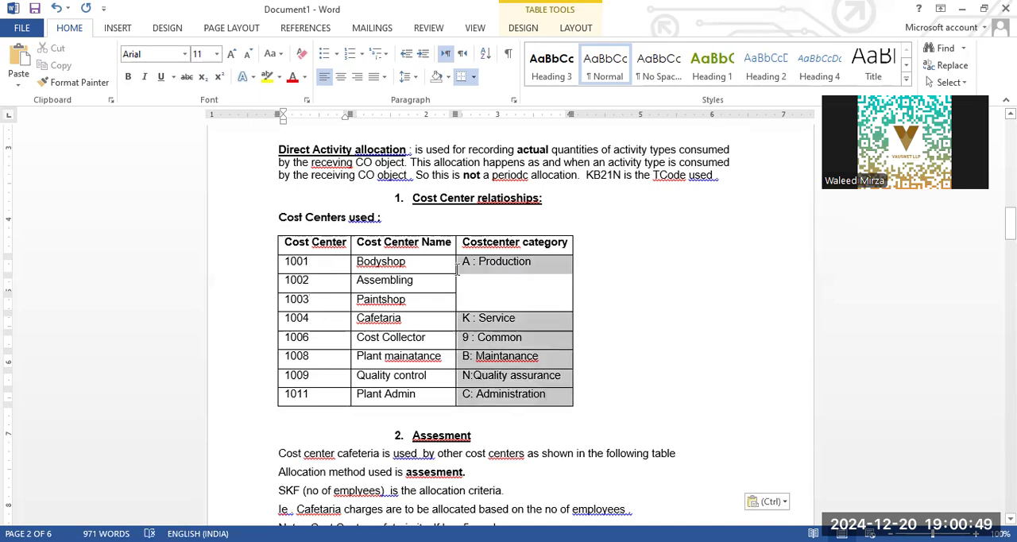
{"action": "left_click", "coordinate": [596, 248]}
{"action": "scroll", "coordinate": [602, 251], "scroll_direction": "down", "scroll_amount": 5}
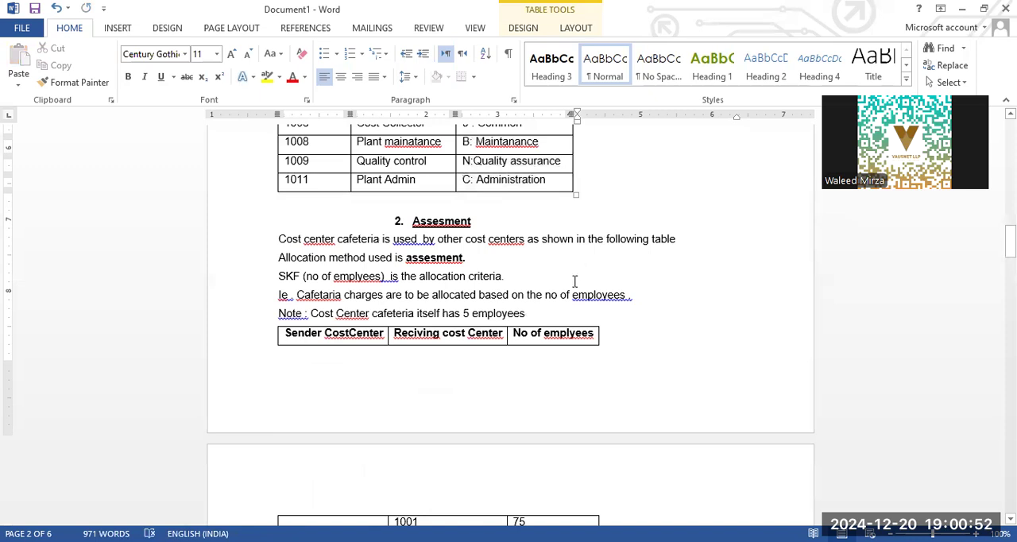
- Compare the Asessment column of the Periodic Allocations table with the cafeteria example's allocation method in the Assesment section
{"action": "scroll", "coordinate": [575, 282], "scroll_direction": "up", "scroll_amount": 20}
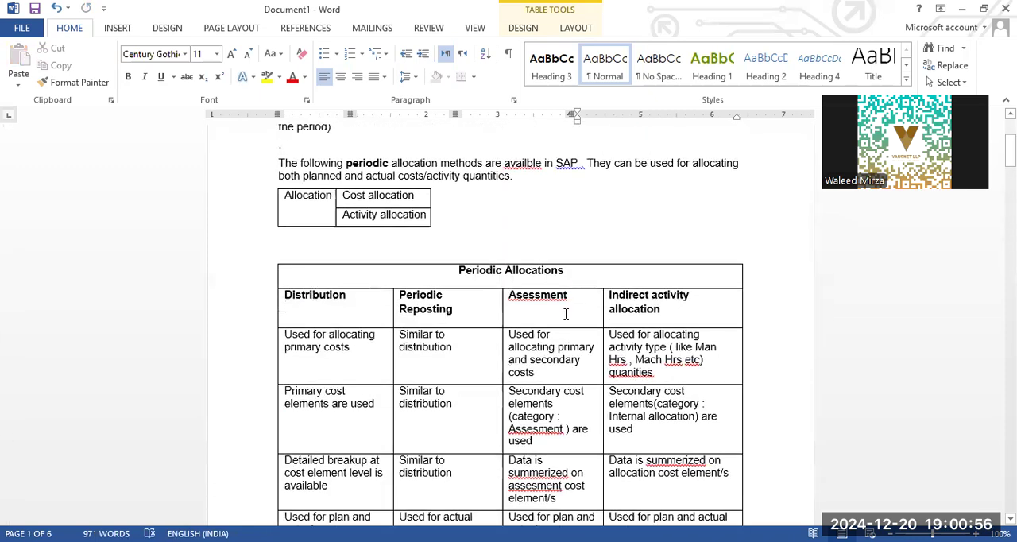
{"action": "left_click", "coordinate": [576, 371]}
{"action": "scroll", "coordinate": [575, 372], "scroll_direction": "down", "scroll_amount": 15}
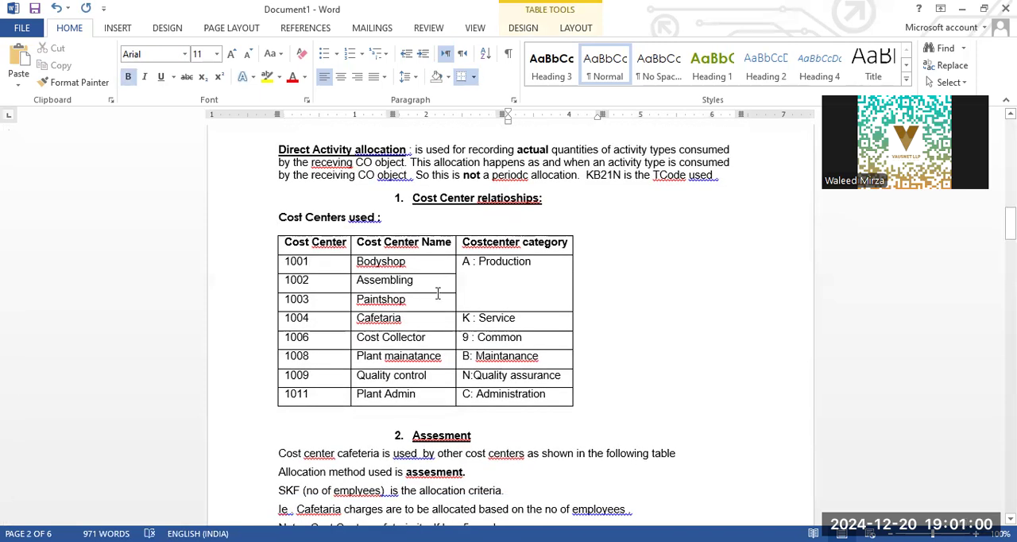
{"action": "scroll", "coordinate": [333, 310], "scroll_direction": "down", "scroll_amount": 5}
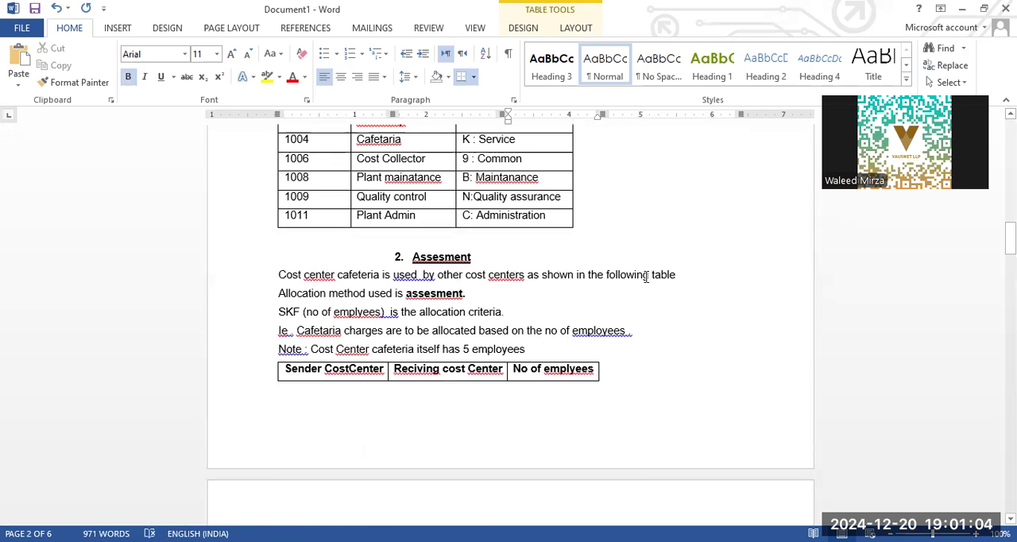
{"action": "scroll", "coordinate": [660, 293], "scroll_direction": "down", "scroll_amount": 3}
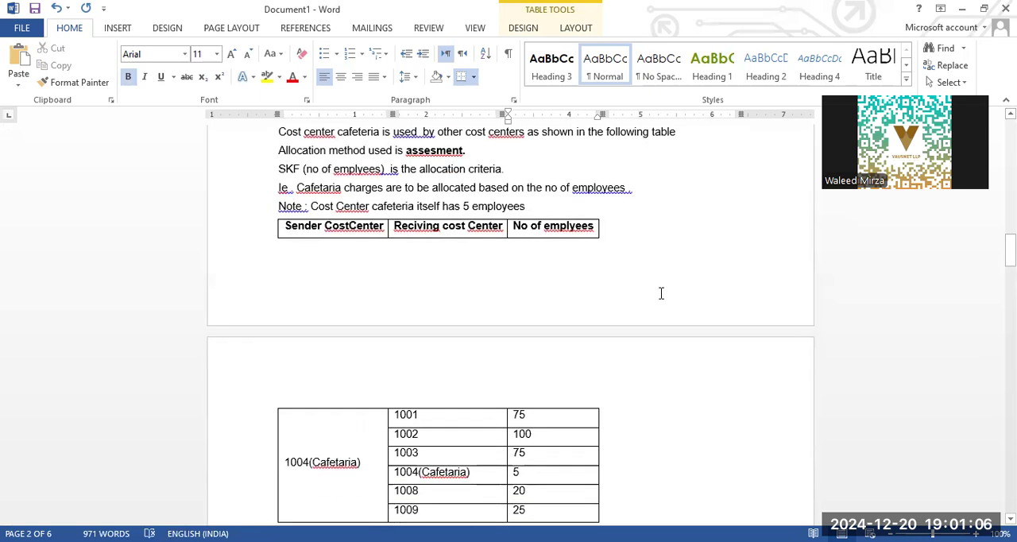
{"action": "left_click", "coordinate": [455, 152]}
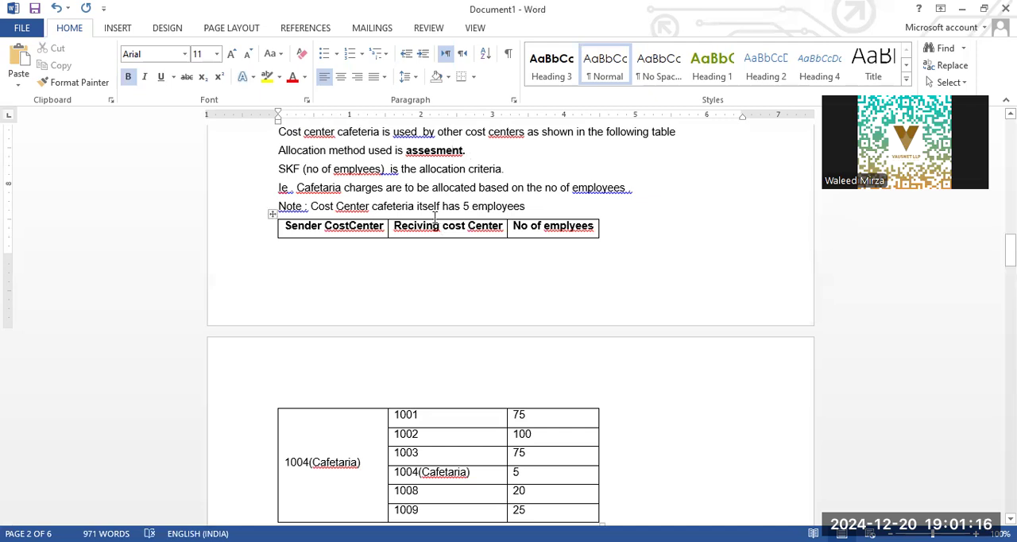
{"action": "scroll", "coordinate": [390, 226], "scroll_direction": "up", "scroll_amount": 15}
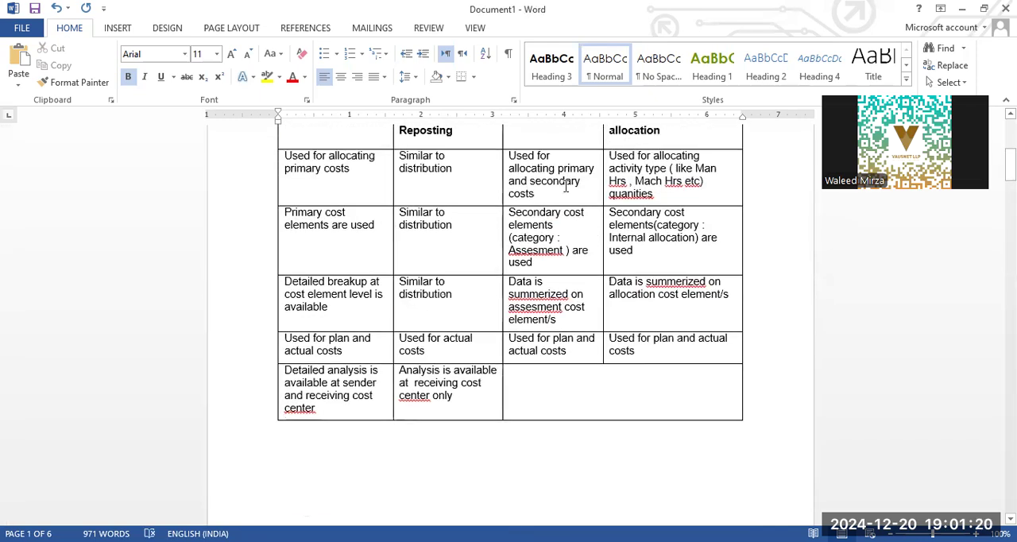
{"action": "left_click", "coordinate": [551, 179]}
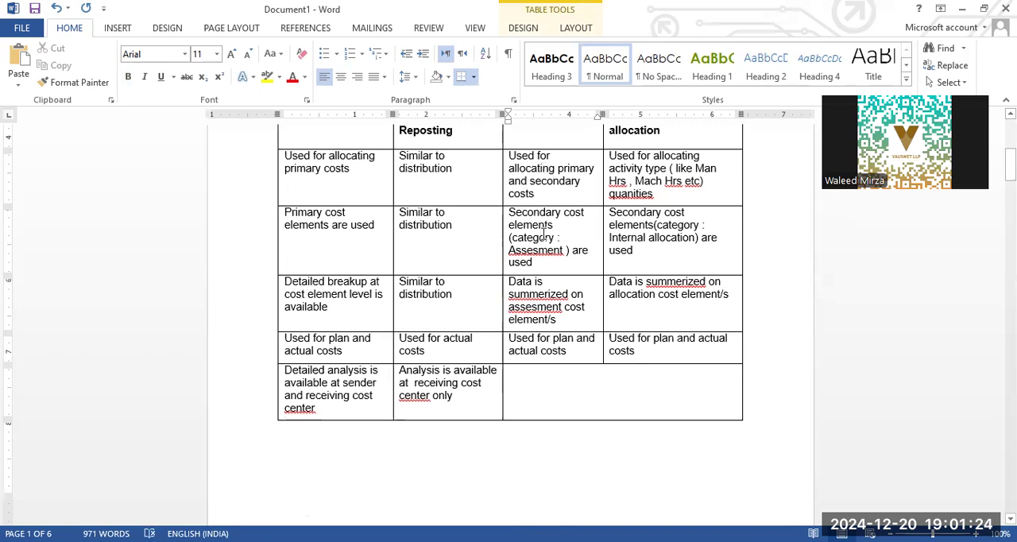
{"action": "scroll", "coordinate": [549, 271], "scroll_direction": "down", "scroll_amount": 4}
{"action": "scroll", "coordinate": [549, 271], "scroll_direction": "down", "scroll_amount": 15}
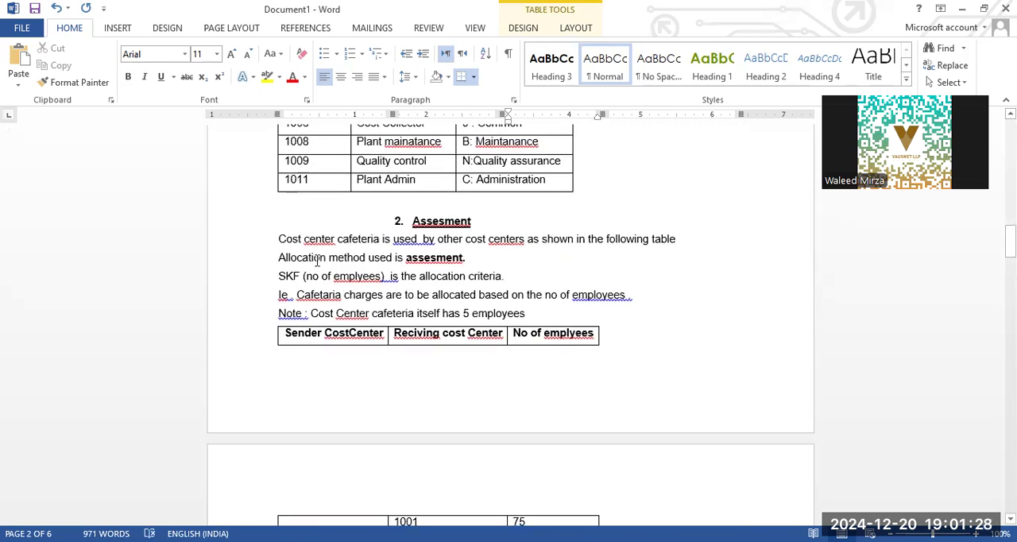
- Read the Assesment section's allocation method and criteria, highlighting the "Allocation method used is assesment." line and the SKF (no of emplyees) text
{"action": "left_click_drag", "start_coordinate": [480, 256], "coordinate": [279, 257]}
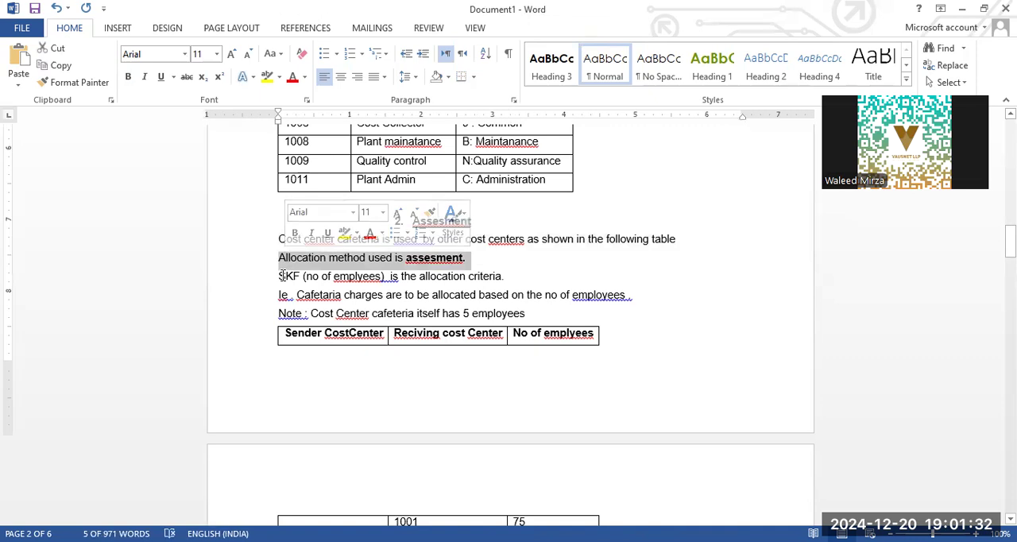
{"action": "left_click", "coordinate": [282, 276]}
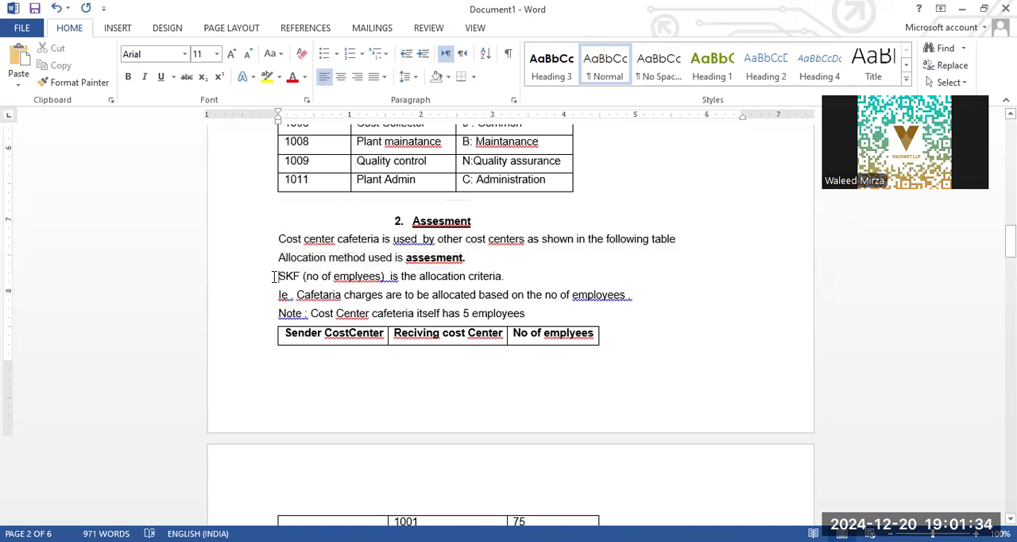
{"action": "left_click_drag", "start_coordinate": [279, 276], "coordinate": [388, 278]}
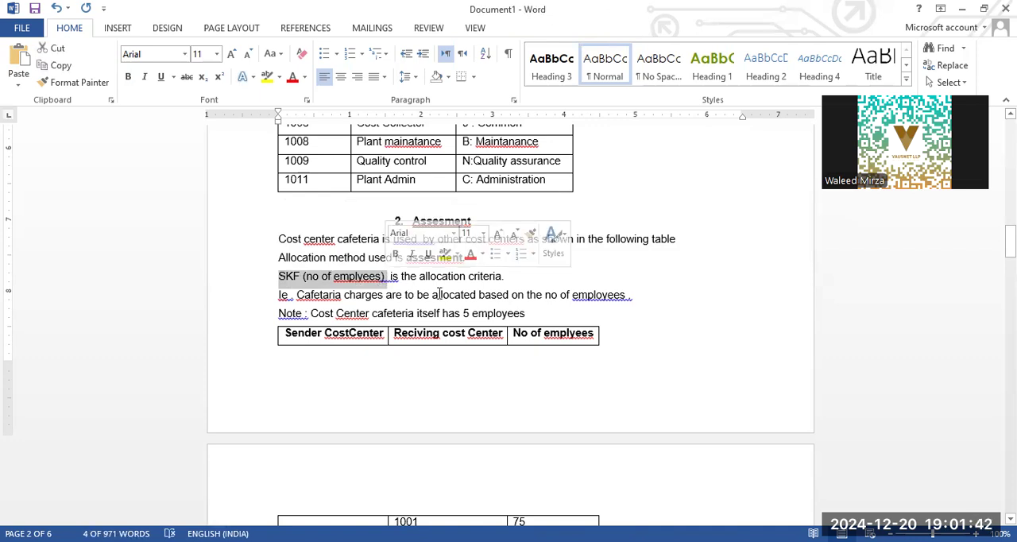
{"action": "left_click", "coordinate": [317, 278]}
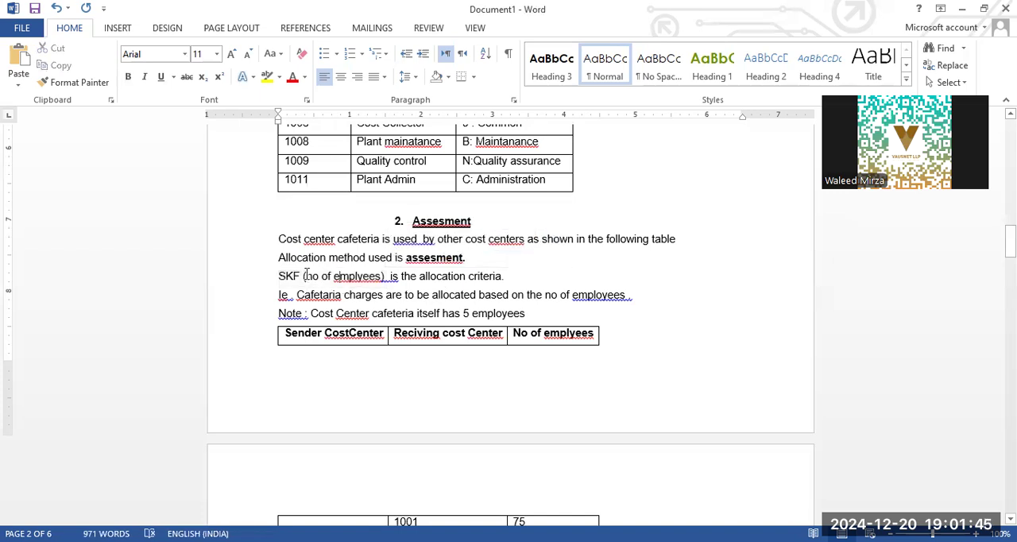
{"action": "double_click", "coordinate": [350, 239]}
{"action": "left_click_drag", "start_coordinate": [334, 279], "coordinate": [387, 278]}
{"action": "left_click_drag", "start_coordinate": [505, 278], "coordinate": [382, 277]}
{"action": "left_click", "coordinate": [364, 275]}
- Review production cost centers 1001 to 1003 in the Cost Centers used table, highlighting the names Bodyshop, Assembling and Paintshop
{"action": "scroll", "coordinate": [343, 241], "scroll_direction": "up", "scroll_amount": 3}
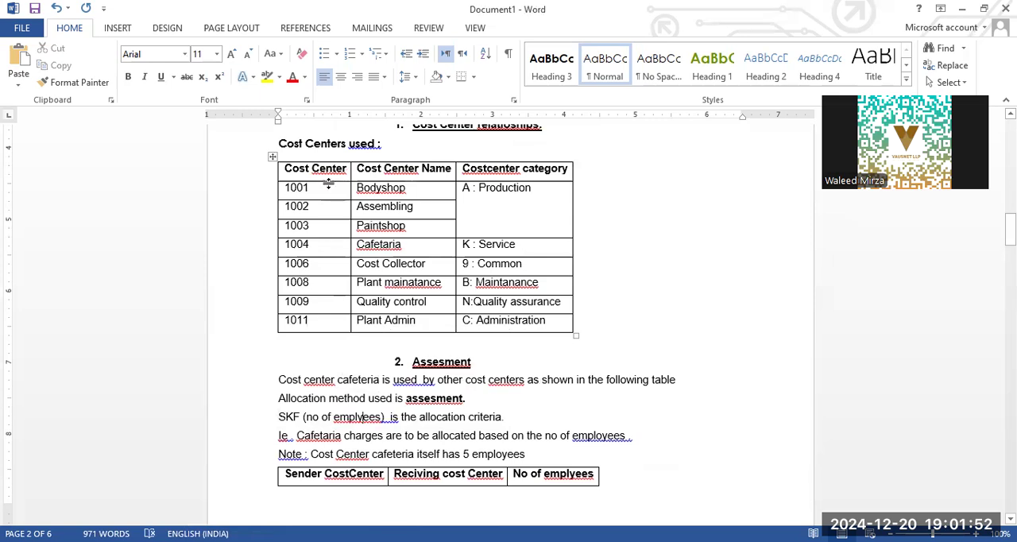
{"action": "left_click", "coordinate": [322, 208]}
{"action": "left_click", "coordinate": [327, 233]}
{"action": "left_click", "coordinate": [429, 191]}
{"action": "left_click", "coordinate": [432, 211]}
{"action": "left_click", "coordinate": [337, 228]}
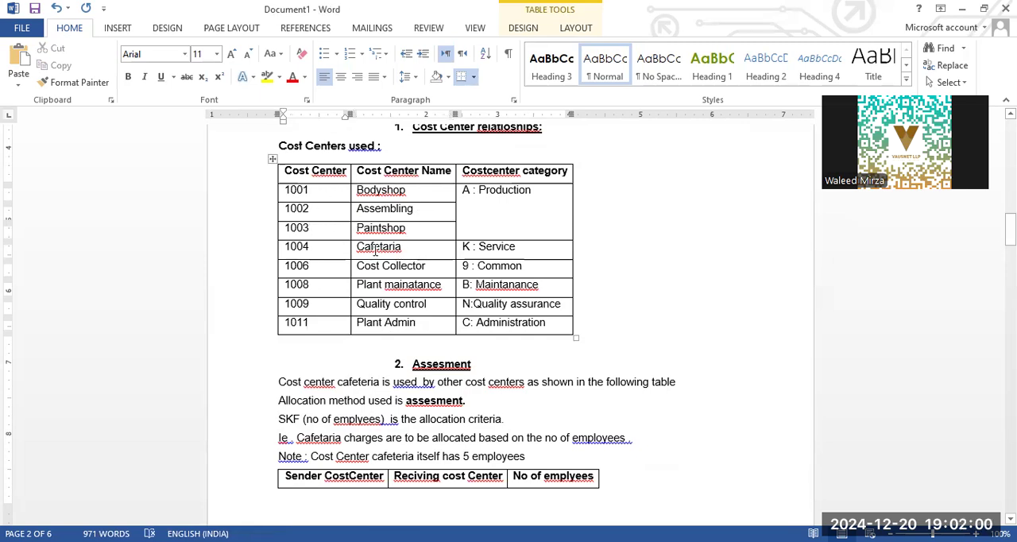
{"action": "left_click_drag", "start_coordinate": [410, 230], "coordinate": [402, 196]}
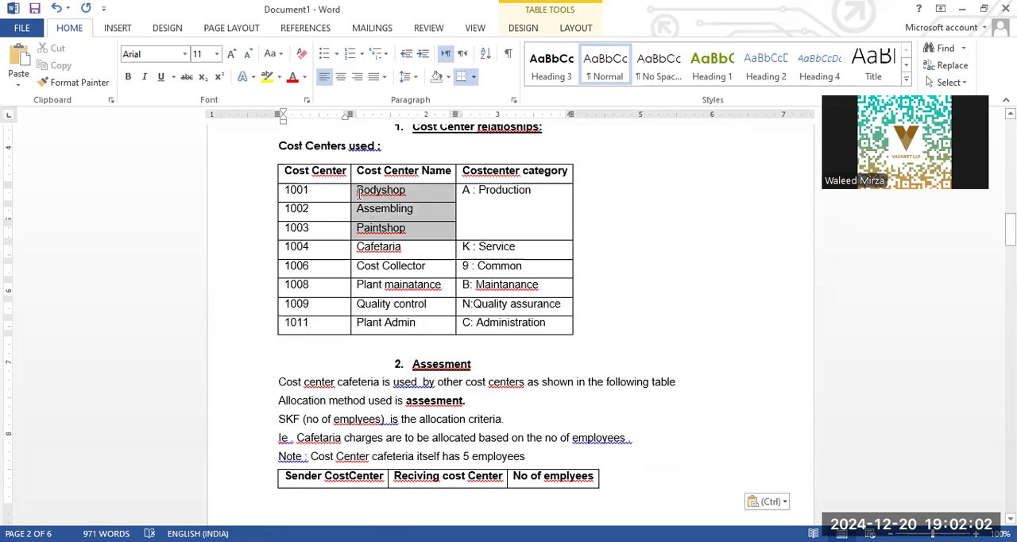
{"action": "left_click", "coordinate": [402, 196]}
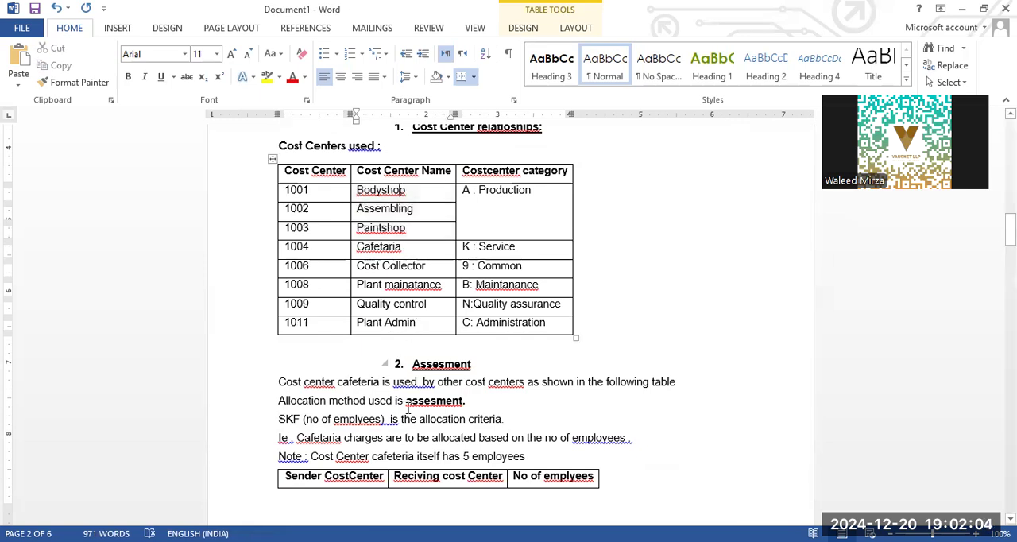
- Read how cafeteria charges are allocated by number of employees, highlighting those phrases and the note about the cafeteria's own 5 employees
{"action": "scroll", "coordinate": [438, 412], "scroll_direction": "down", "scroll_amount": 1}
{"action": "scroll", "coordinate": [438, 411], "scroll_direction": "down", "scroll_amount": 3}
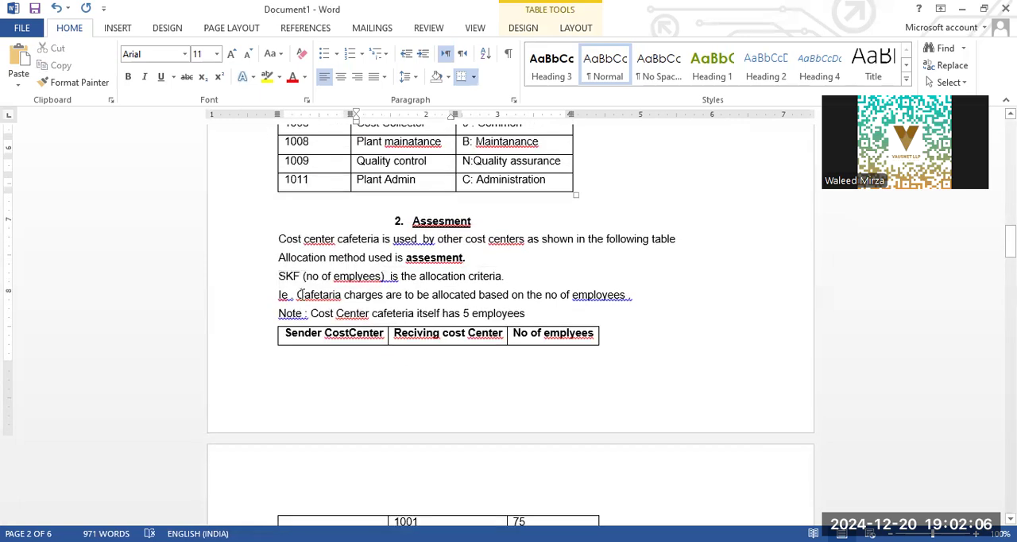
{"action": "left_click_drag", "start_coordinate": [298, 294], "coordinate": [384, 296]}
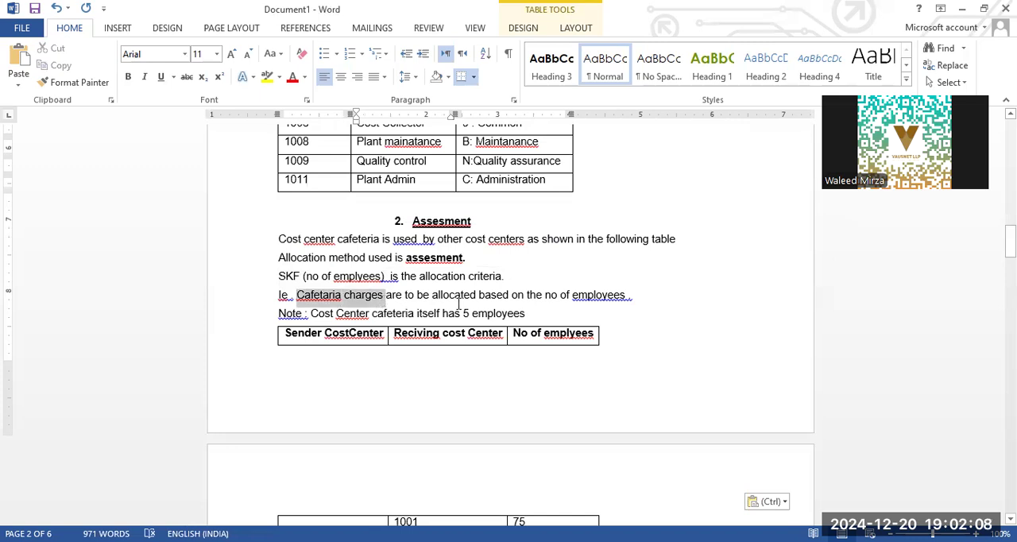
{"action": "left_click", "coordinate": [448, 296]}
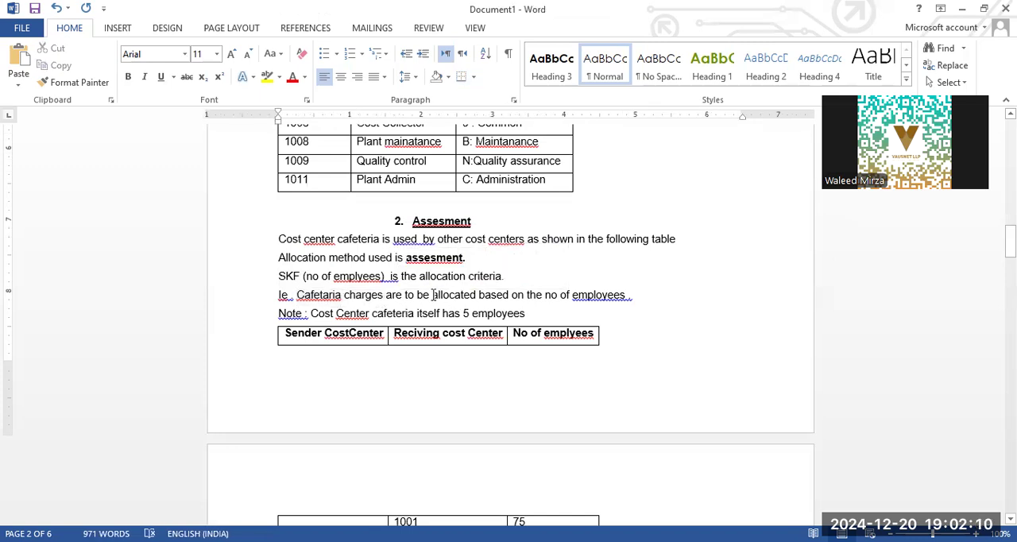
{"action": "left_click_drag", "start_coordinate": [433, 295], "coordinate": [628, 296]}
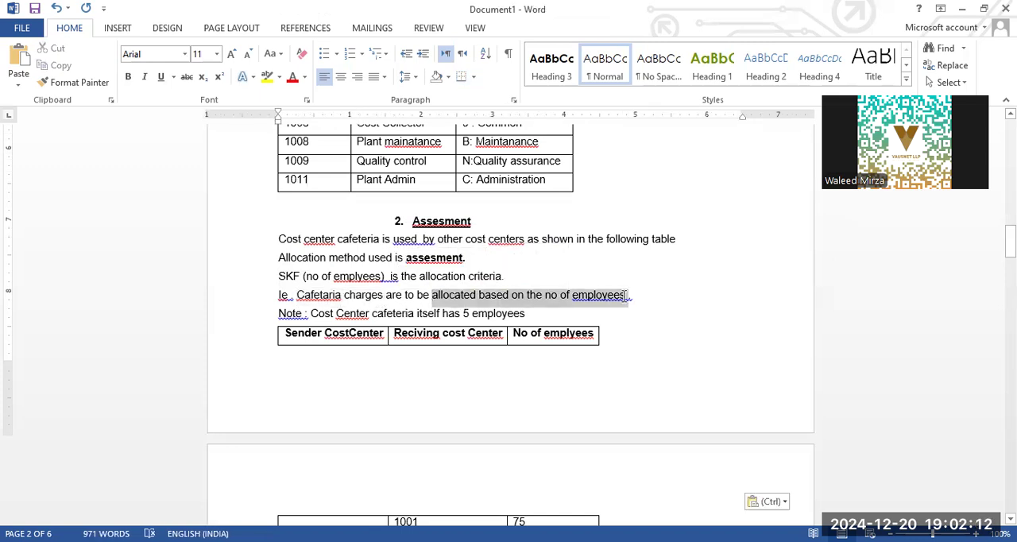
{"action": "left_click", "coordinate": [353, 313]}
{"action": "left_click_drag", "start_coordinate": [311, 313], "coordinate": [527, 316]}
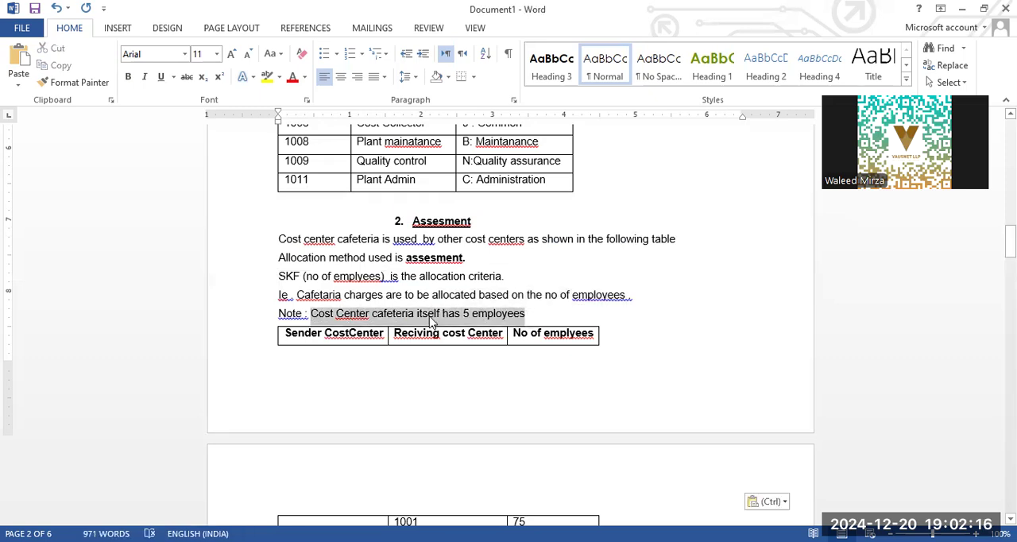
- Examine the assessment table's receiving cost centers and employee numbers, highlighting 1004(Cafetaria) as both sender and receiver
{"action": "scroll", "coordinate": [433, 322], "scroll_direction": "down", "scroll_amount": 5}
{"action": "scroll", "coordinate": [466, 320], "scroll_direction": "down", "scroll_amount": 3}
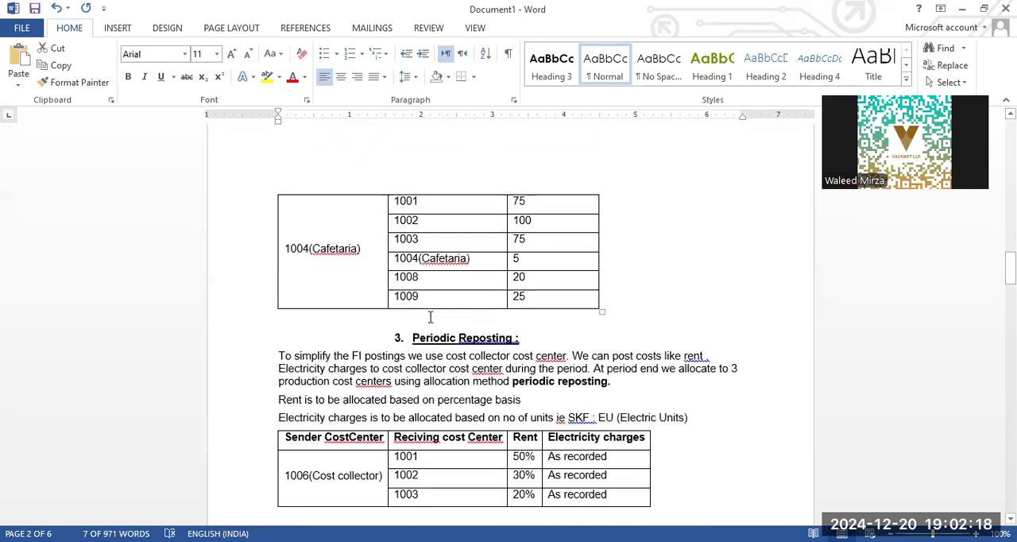
{"action": "scroll", "coordinate": [354, 387], "scroll_direction": "up", "scroll_amount": 4}
{"action": "left_click_drag", "start_coordinate": [362, 391], "coordinate": [281, 385]}
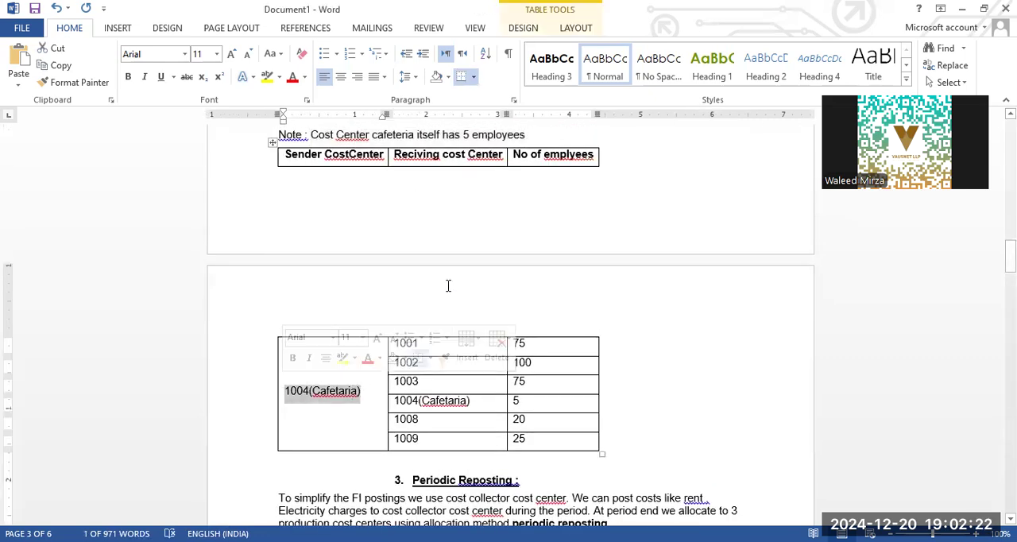
{"action": "left_click", "coordinate": [458, 403]}
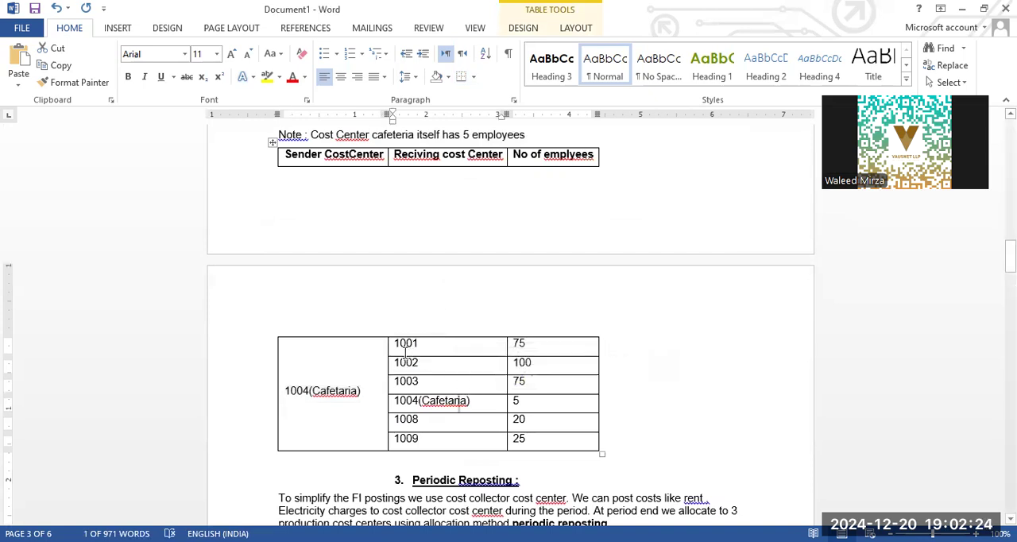
{"action": "left_click", "coordinate": [435, 349]}
{"action": "left_click", "coordinate": [431, 383]}
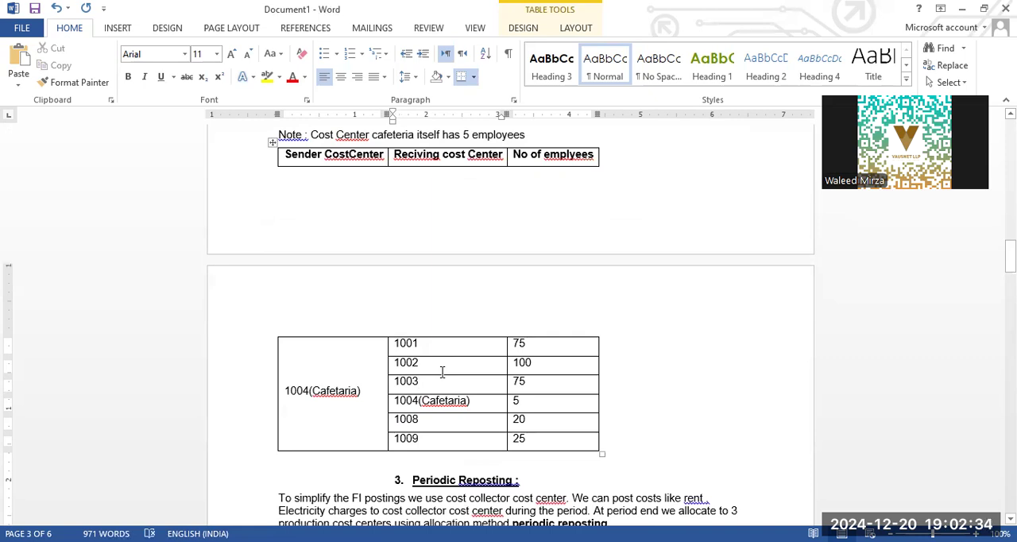
{"action": "left_click", "coordinate": [443, 353]}
{"action": "left_click", "coordinate": [445, 368]}
{"action": "left_click_drag", "start_coordinate": [474, 401], "coordinate": [392, 401]}
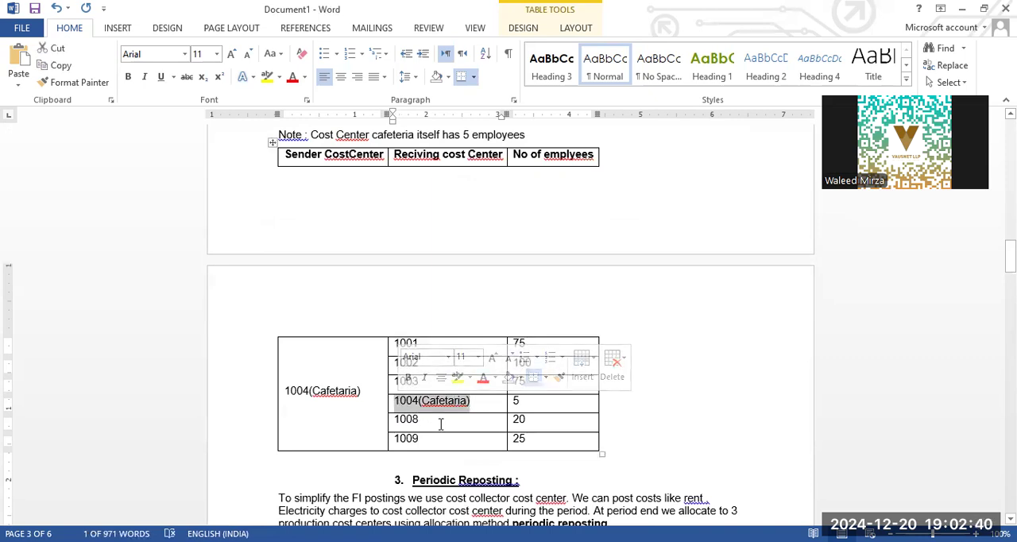
{"action": "left_click", "coordinate": [557, 436]}
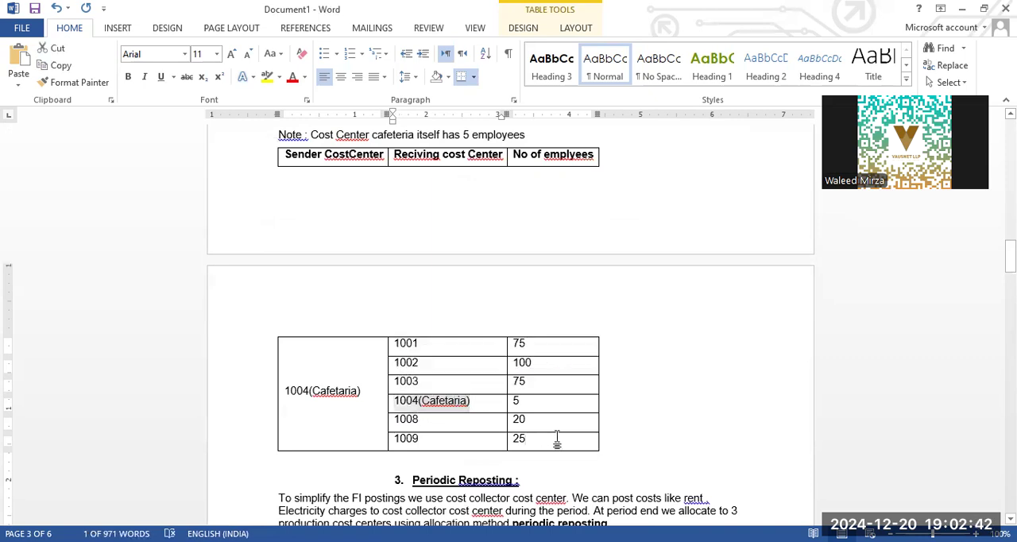
- Read the Periodic Reposting section's description, highlighting the line on allocating rent on a percentage basis
{"action": "scroll", "coordinate": [571, 410], "scroll_direction": "down", "scroll_amount": 5}
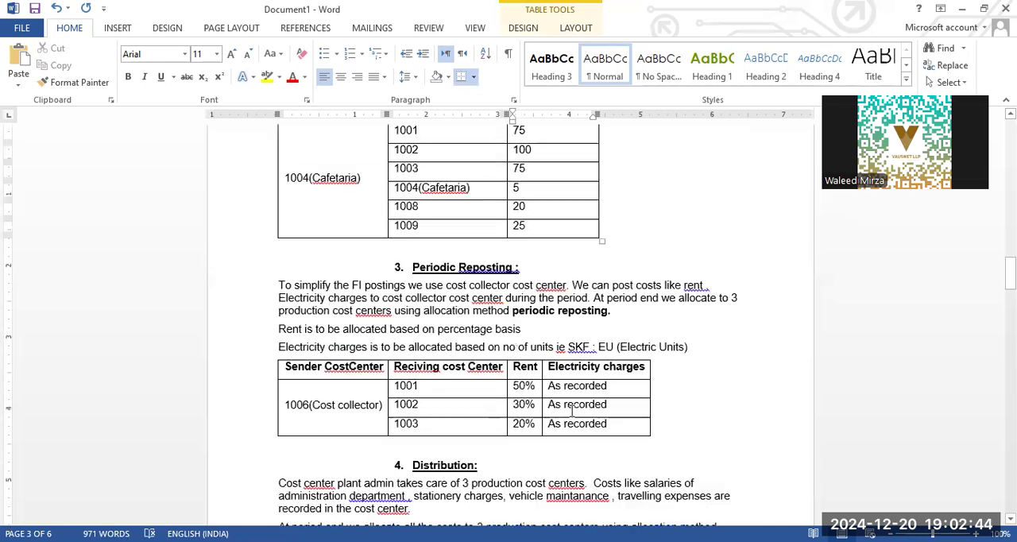
{"action": "left_click", "coordinate": [488, 269]}
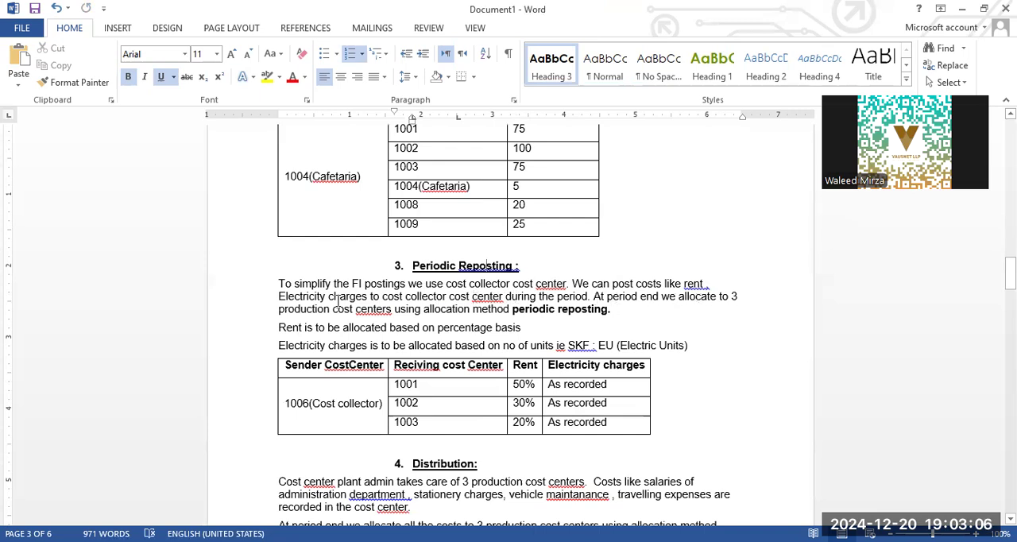
{"action": "left_click", "coordinate": [610, 310]}
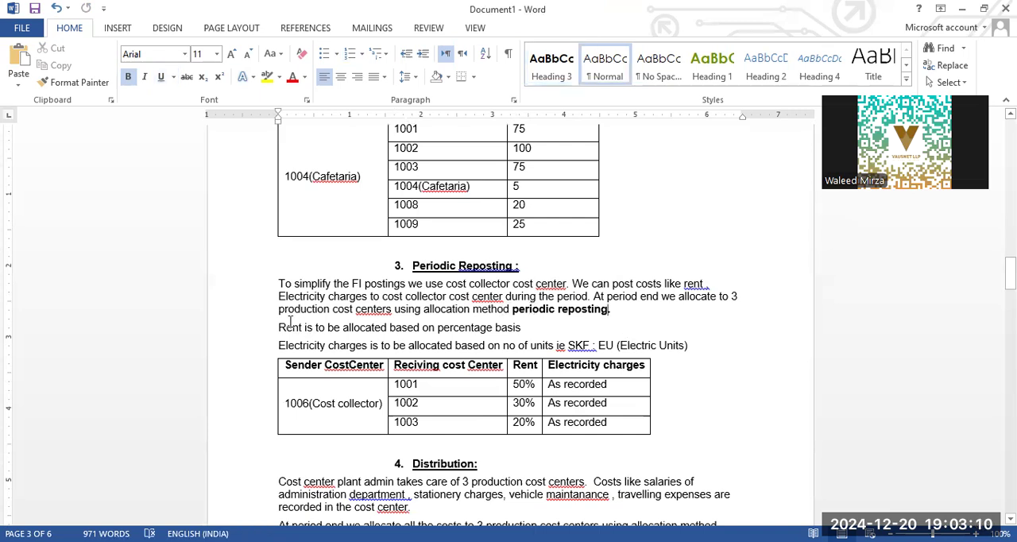
{"action": "mouse_move", "coordinate": [282, 329]}
{"action": "left_mouse_down"}
{"action": "mouse_move", "coordinate": [512, 332]}
{"action": "mouse_move", "coordinate": [286, 324]}
{"action": "left_mouse_up"}
{"action": "left_click", "coordinate": [542, 334]}
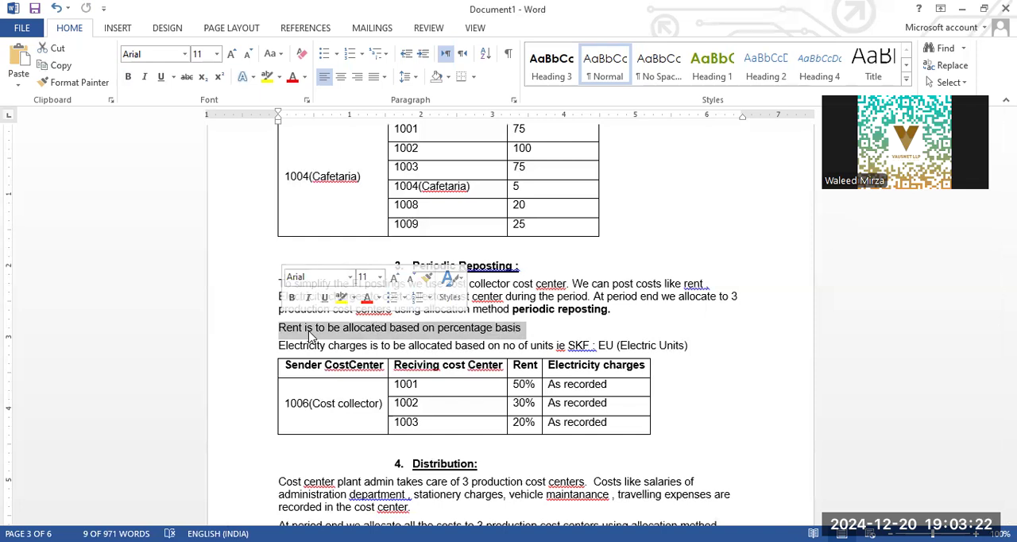
{"action": "left_click", "coordinate": [499, 334]}
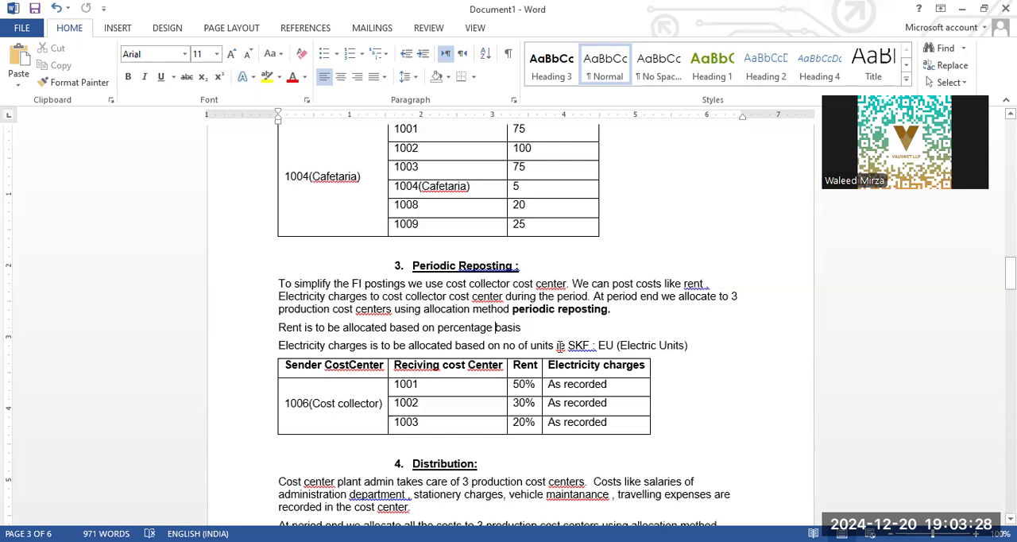
- Highlight "Electric Units" as the electricity allocation basis, review the 1006(Cost collector) table, and continue to the Distribution section
{"action": "left_click_drag", "start_coordinate": [569, 345], "coordinate": [686, 345]}
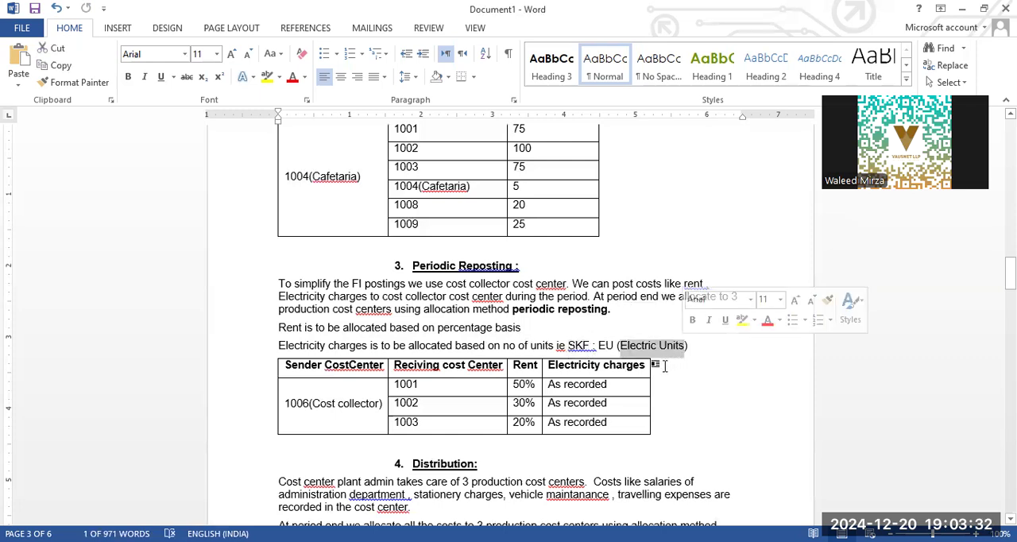
{"action": "left_click", "coordinate": [312, 404]}
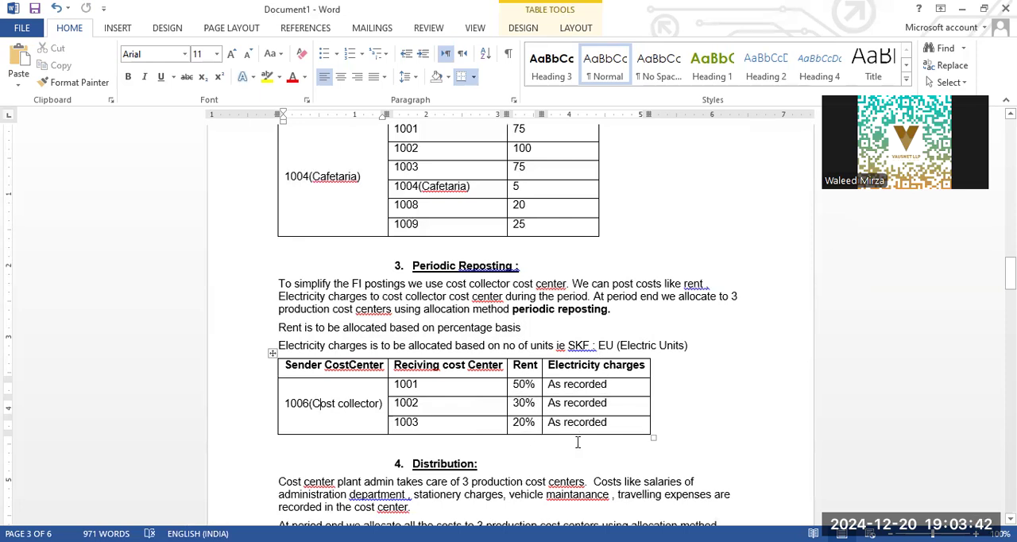
{"action": "scroll", "coordinate": [638, 388], "scroll_direction": "down", "scroll_amount": 5}
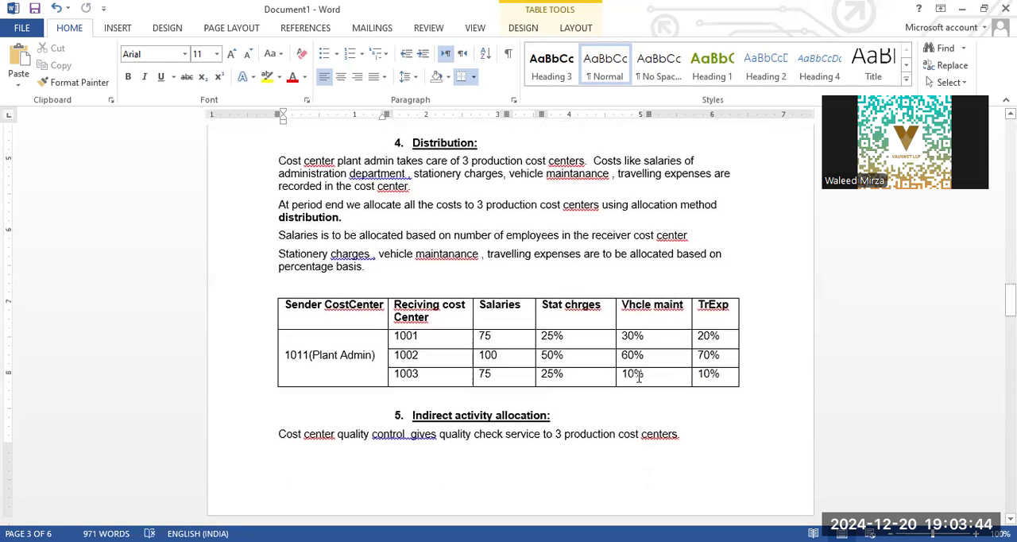
- Read the Distribution section and its table, highlighting sender "Plant Admin" and "number of employees" as the salary allocation basis
{"action": "left_click", "coordinate": [472, 162]}
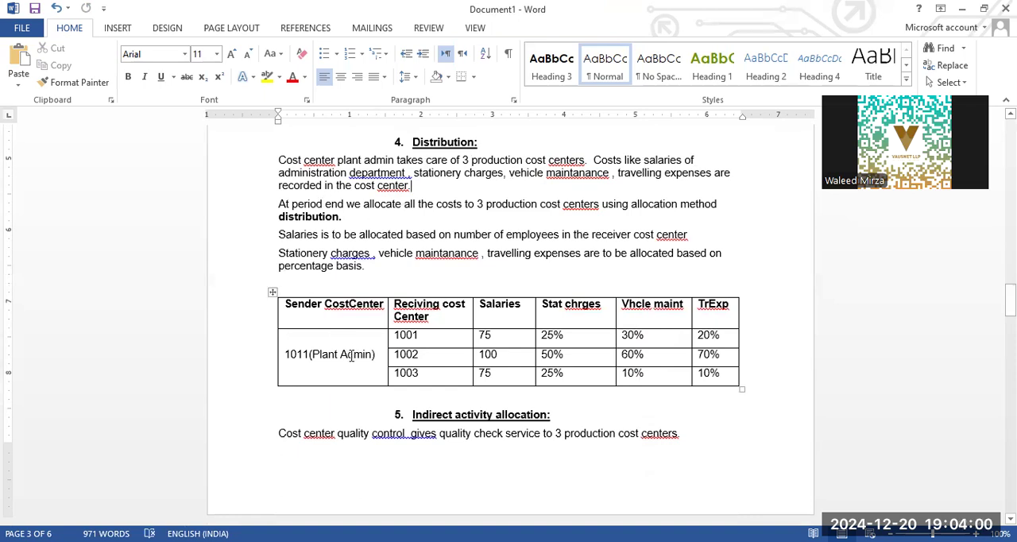
{"action": "left_click_drag", "start_coordinate": [349, 357], "coordinate": [326, 357]}
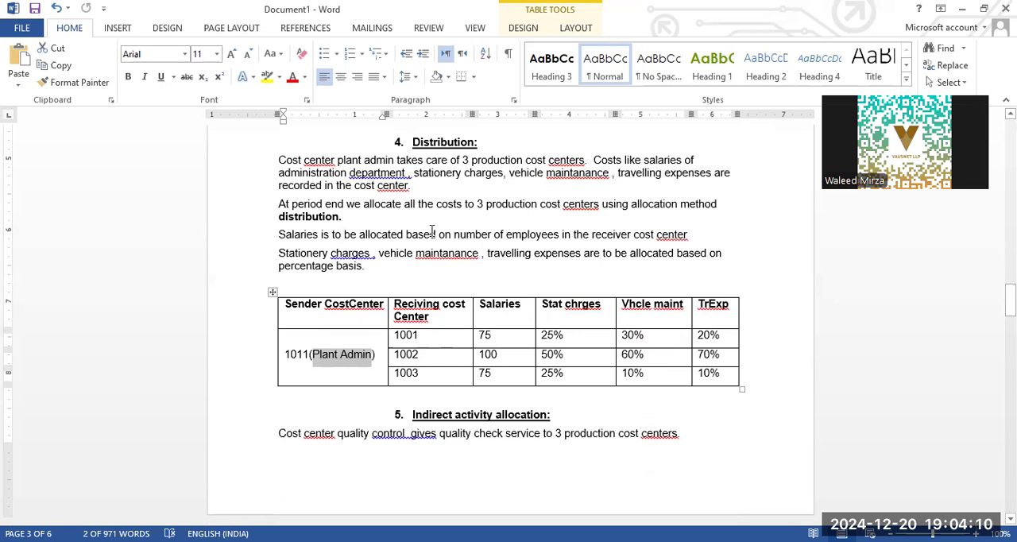
{"action": "left_click", "coordinate": [689, 236]}
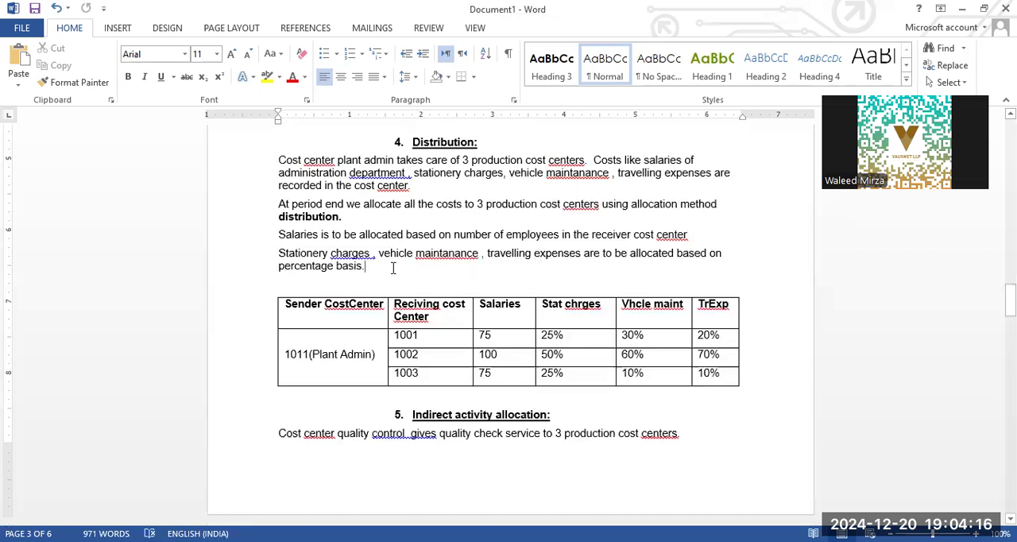
{"action": "left_click", "coordinate": [514, 339]}
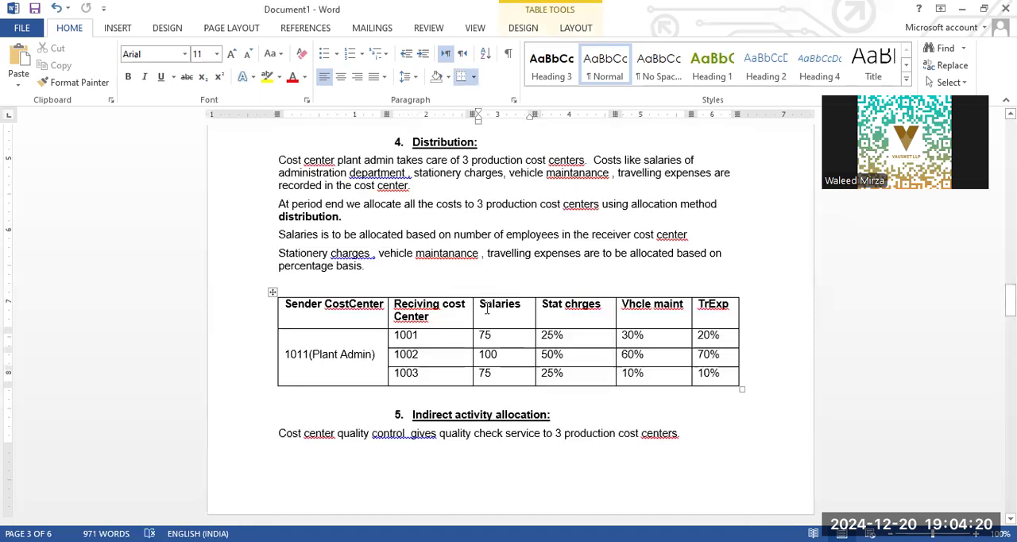
{"action": "left_click_drag", "start_coordinate": [455, 236], "coordinate": [561, 236]}
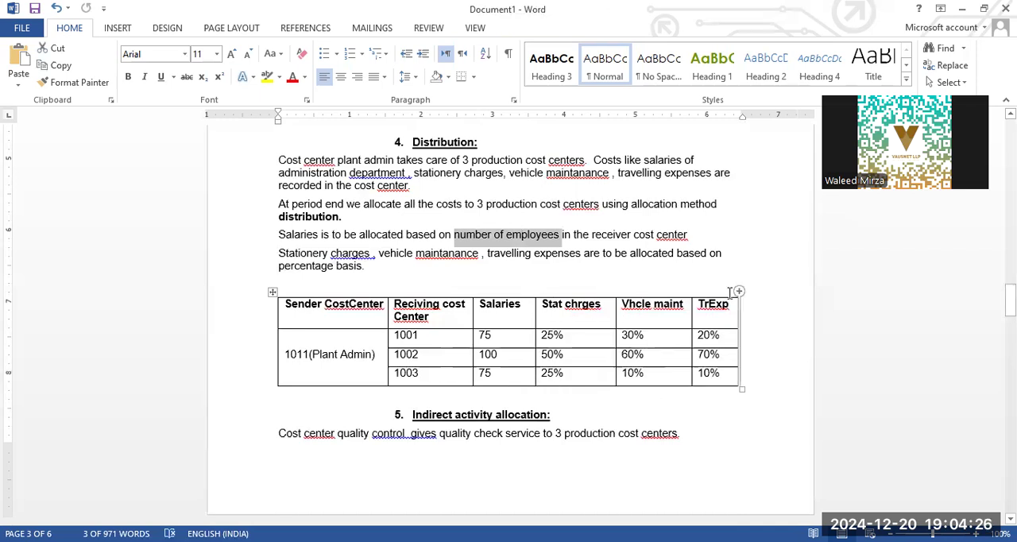
{"action": "left_click", "coordinate": [427, 341]}
- Continue to the Indirect activity allocation section and highlight the quality control cost center in its opening sentence
{"action": "scroll", "coordinate": [481, 276], "scroll_direction": "down", "scroll_amount": 5}
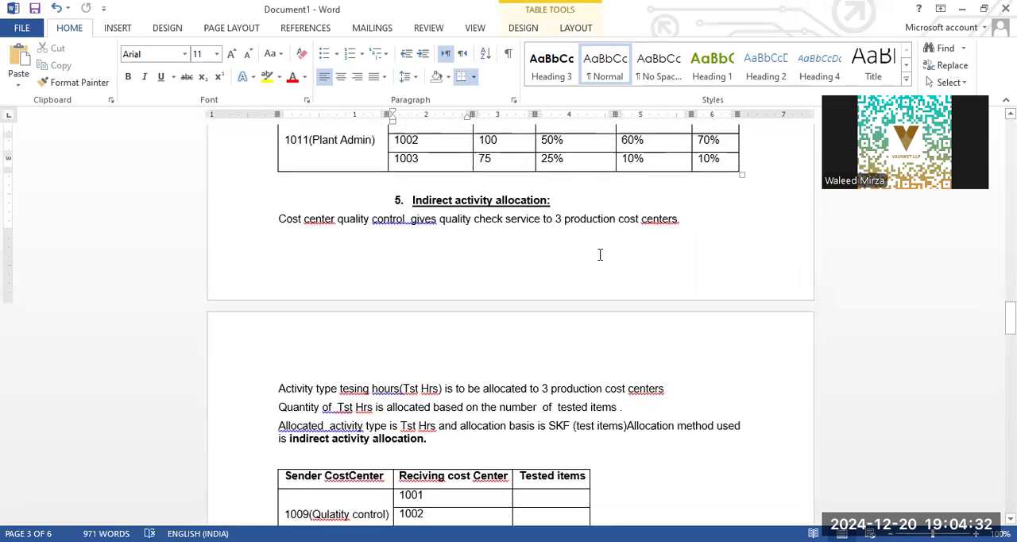
{"action": "scroll", "coordinate": [600, 255], "scroll_direction": "down", "scroll_amount": 2}
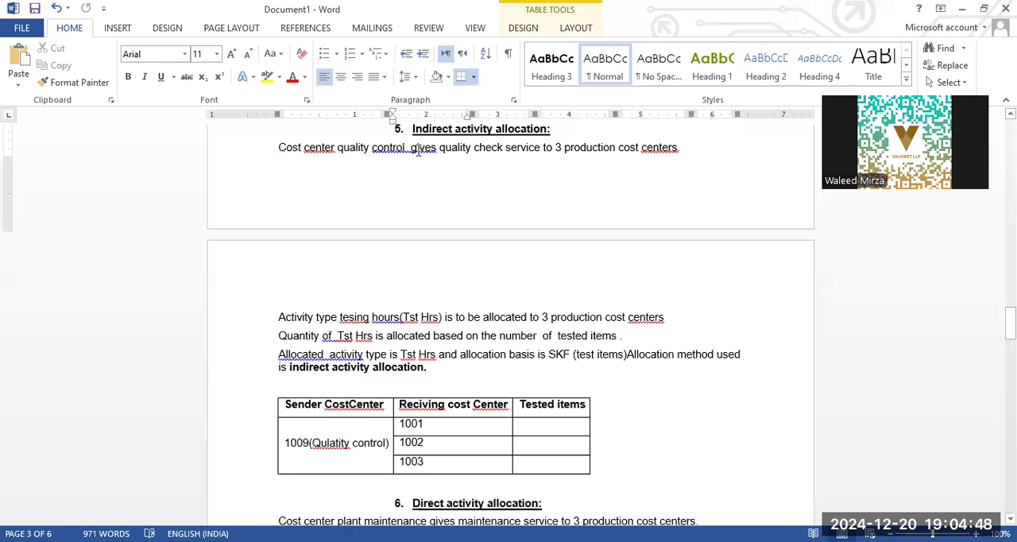
{"action": "left_click_drag", "start_coordinate": [406, 151], "coordinate": [304, 151]}
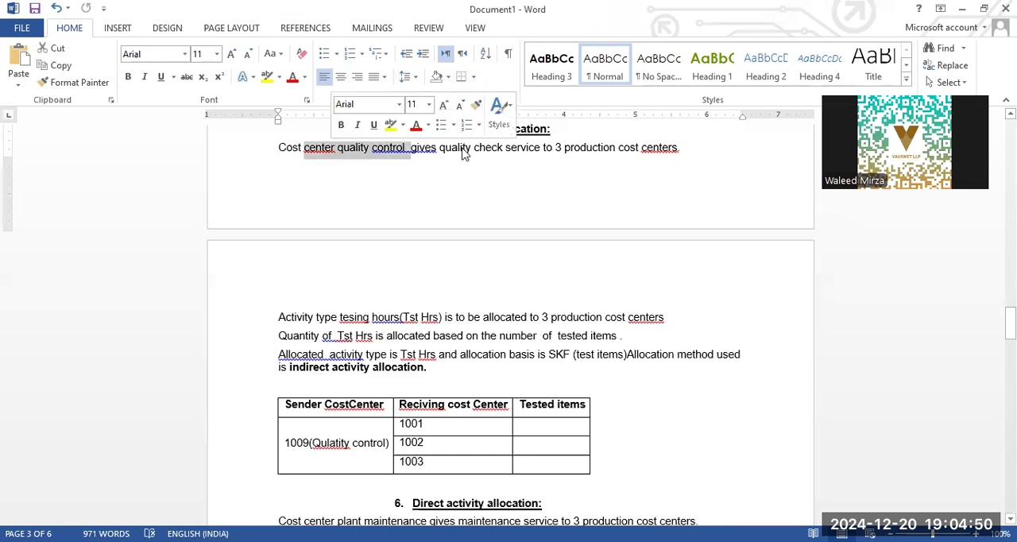
{"action": "left_click", "coordinate": [474, 150]}
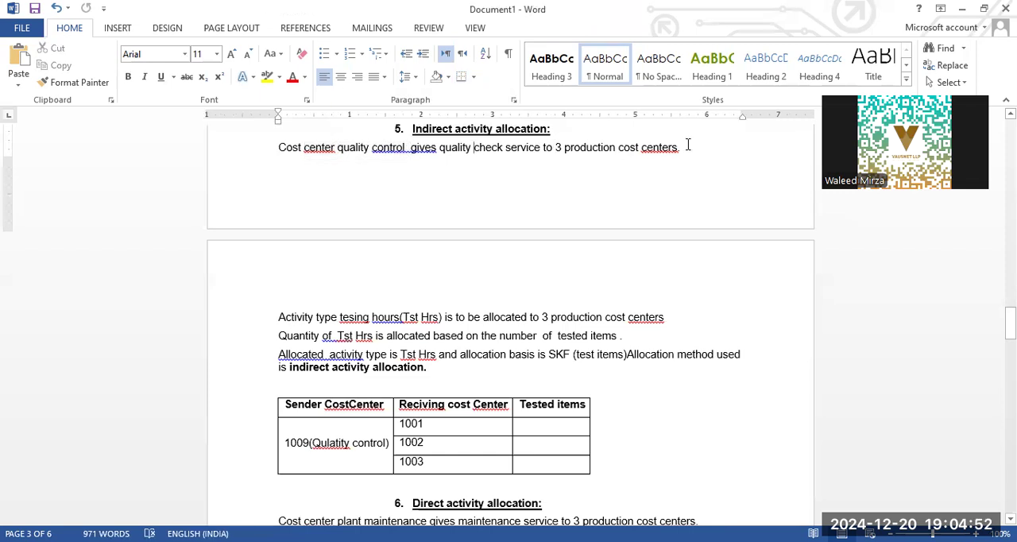
- Study the activity type allocated to the 3 production cost centers, highlighting "tesing hours" in that line
{"action": "left_click_drag", "start_coordinate": [278, 317], "coordinate": [347, 318]}
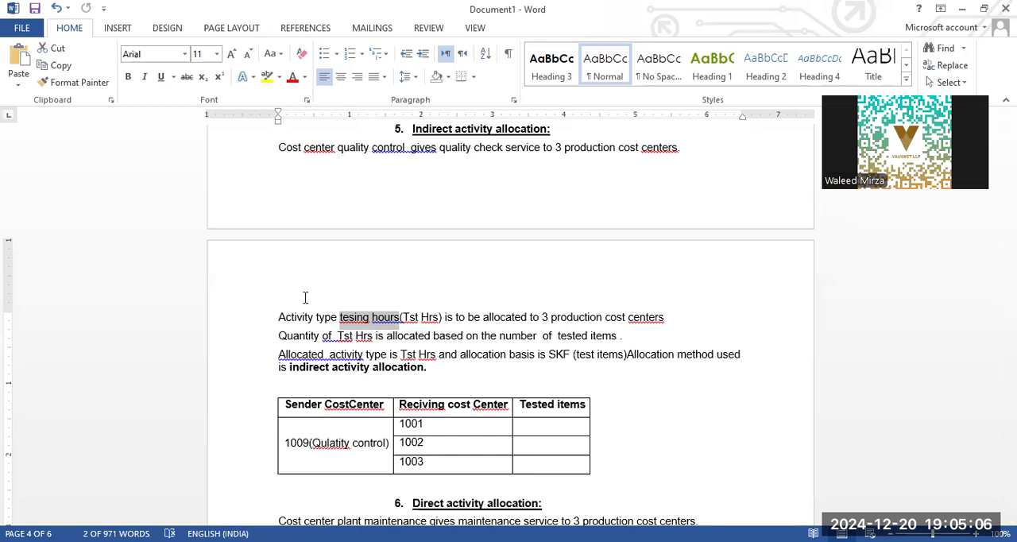
{"action": "left_click", "coordinate": [383, 325]}
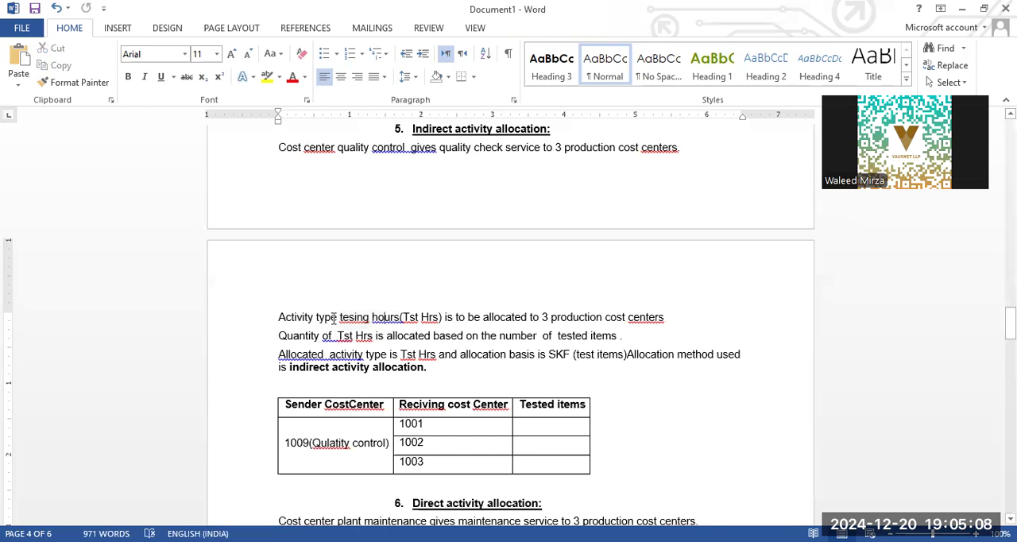
{"action": "left_click_drag", "start_coordinate": [340, 319], "coordinate": [401, 319]}
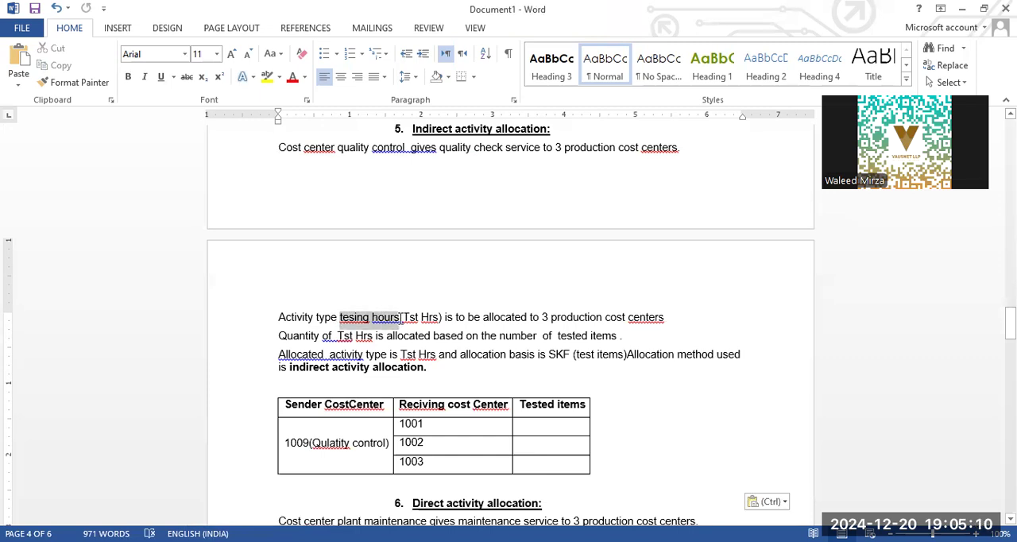
{"action": "left_click", "coordinate": [447, 327]}
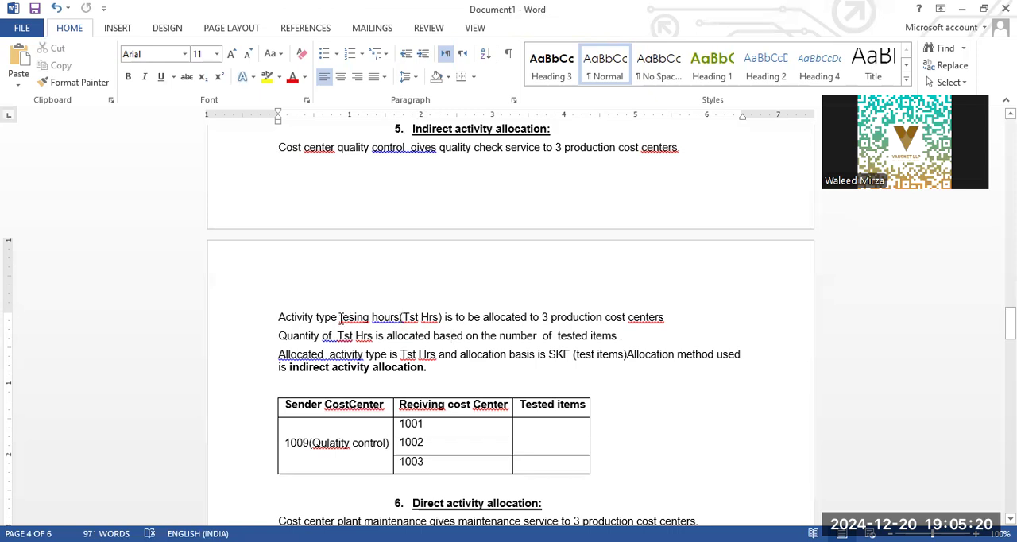
{"action": "left_click_drag", "start_coordinate": [352, 317], "coordinate": [399, 318]}
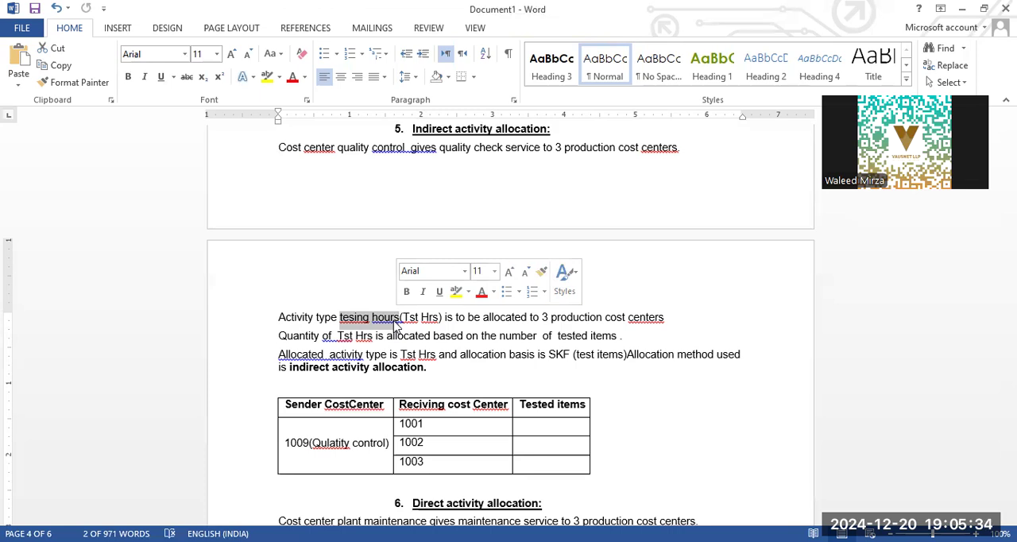
{"action": "left_click", "coordinate": [402, 319]}
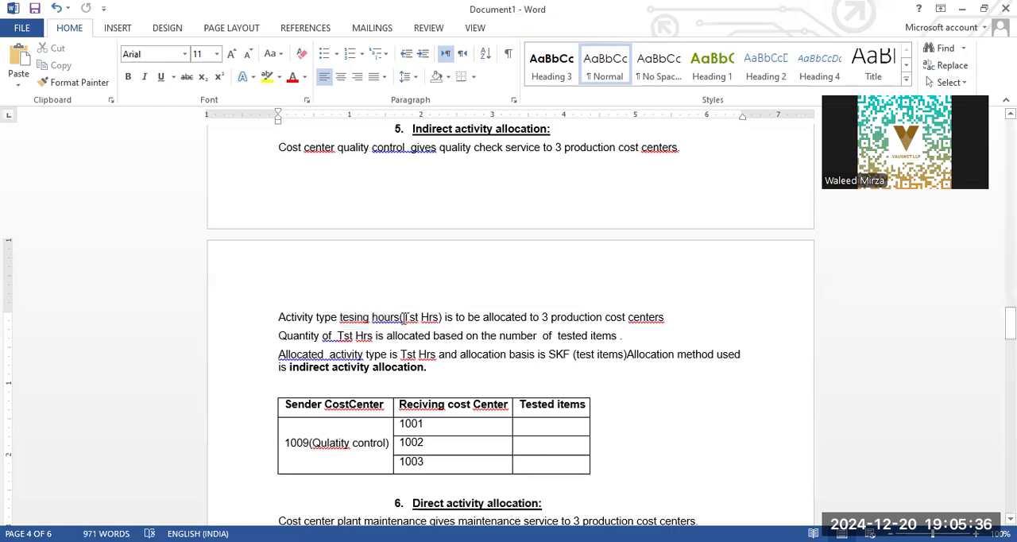
{"action": "left_click_drag", "start_coordinate": [340, 318], "coordinate": [404, 326]}
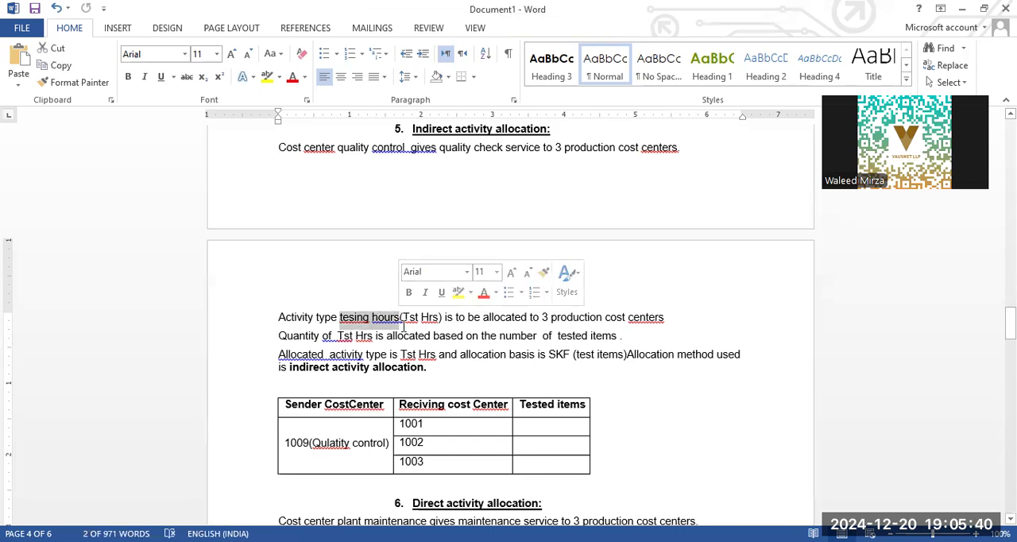
{"action": "left_click", "coordinate": [347, 320]}
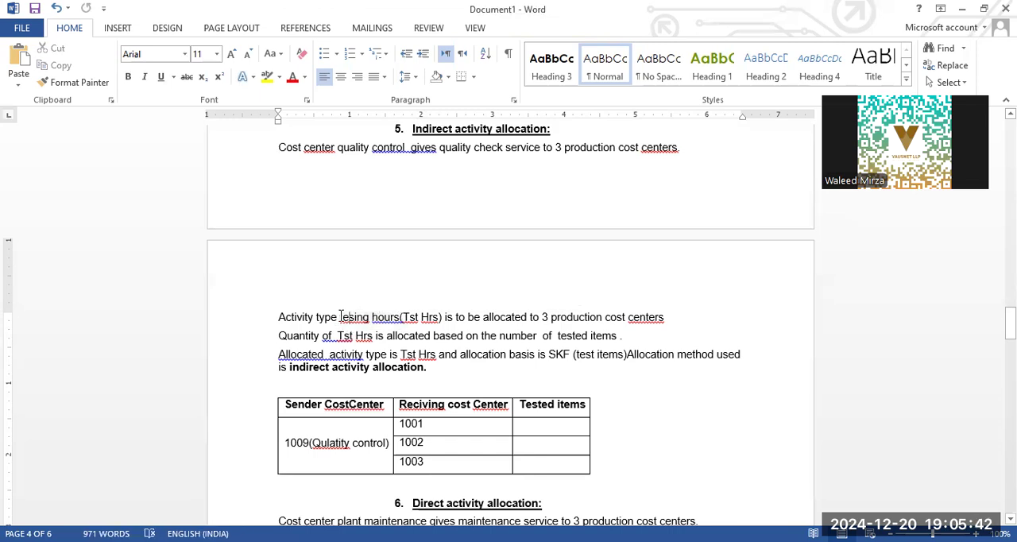
{"action": "left_click_drag", "start_coordinate": [340, 318], "coordinate": [399, 318]}
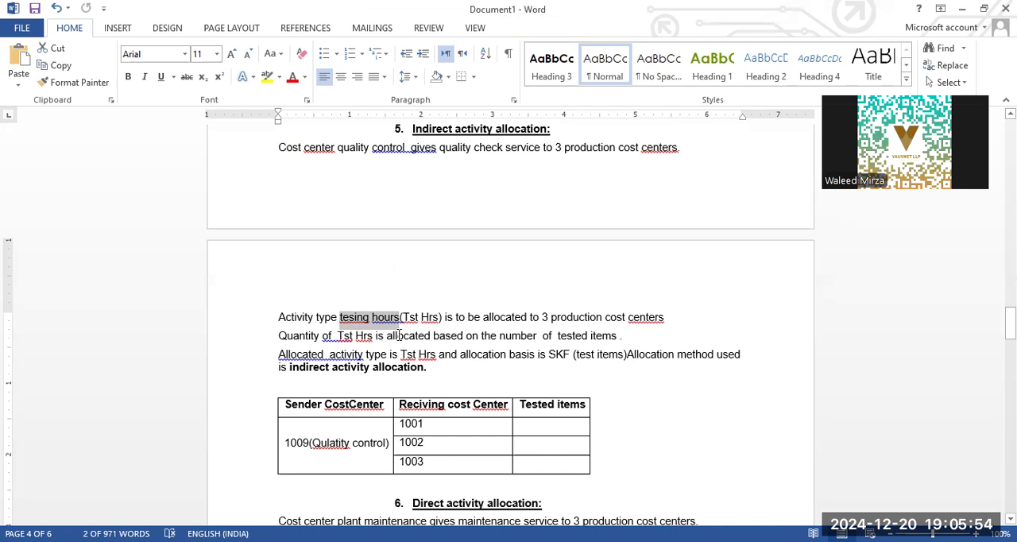
- Highlight the line on allocating Tst Hrs by number of tested items and review the 1009 table's Tested items cells
{"action": "left_click_drag", "start_coordinate": [625, 335], "coordinate": [358, 341]}
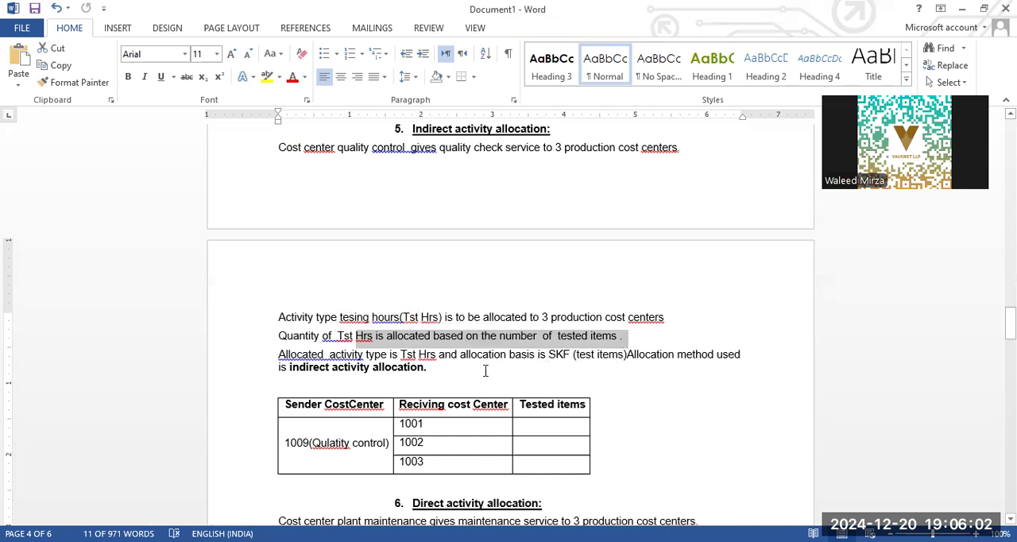
{"action": "left_click", "coordinate": [448, 371]}
{"action": "scroll", "coordinate": [449, 371], "scroll_direction": "down", "scroll_amount": 3}
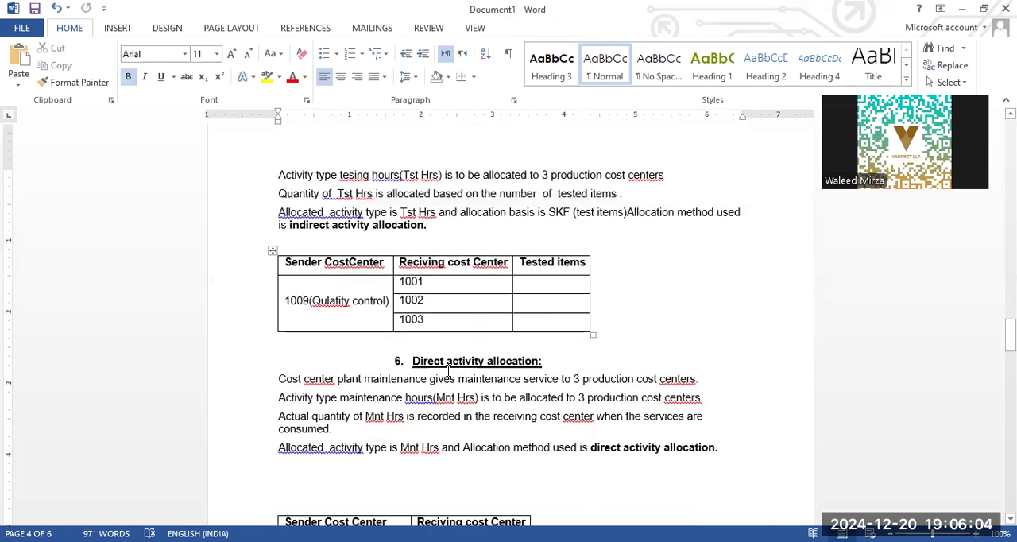
{"action": "scroll", "coordinate": [448, 371], "scroll_direction": "down", "scroll_amount": 2}
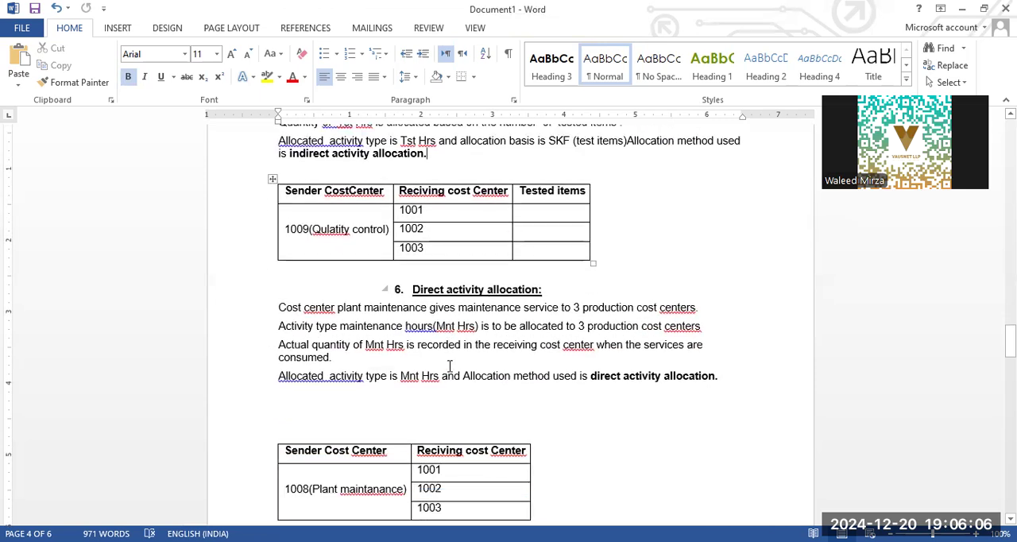
{"action": "left_click", "coordinate": [561, 216]}
{"action": "left_click", "coordinate": [555, 230]}
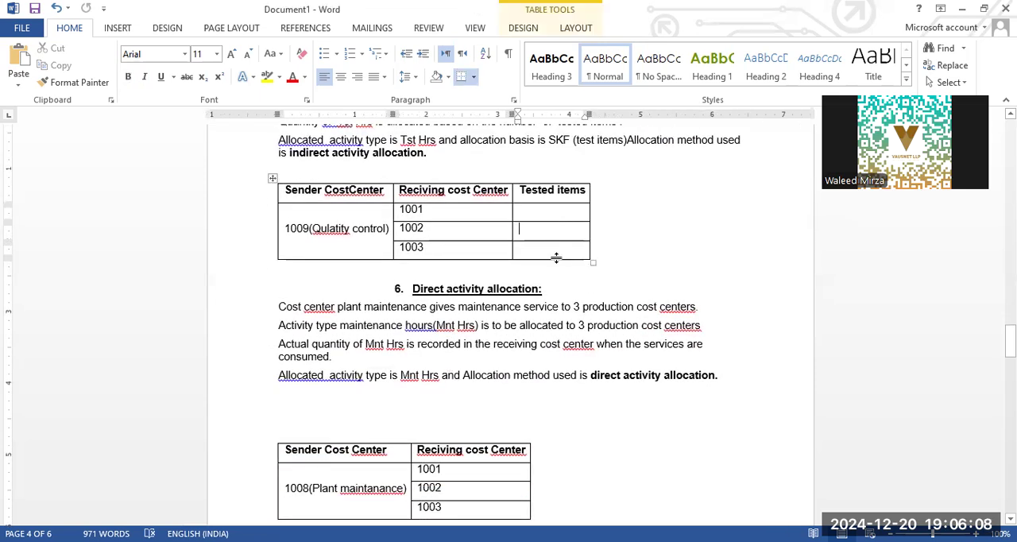
{"action": "left_click", "coordinate": [548, 249]}
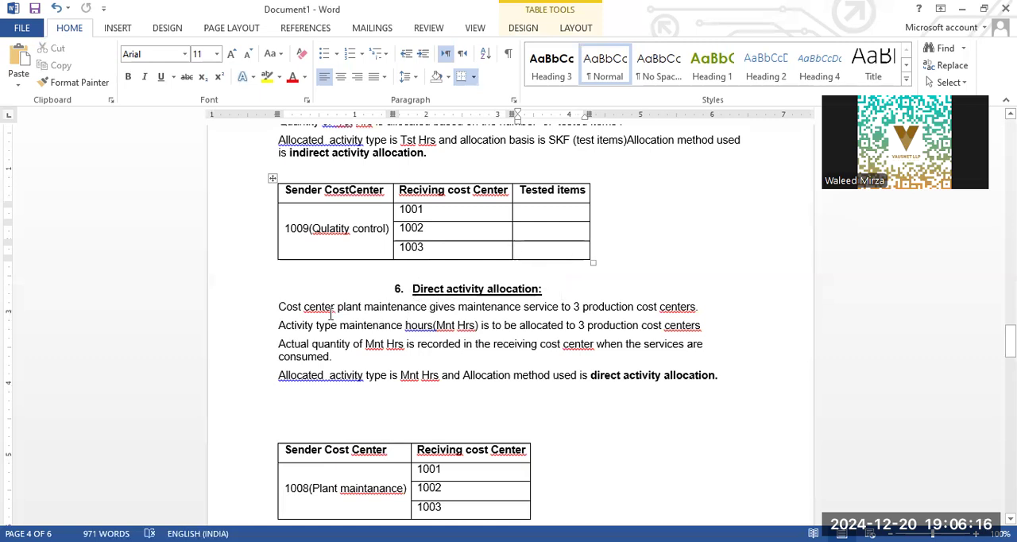
- Read the Direct activity allocation section on plant maintenance hours, highlighting the line naming the allocated activity type
{"action": "left_click", "coordinate": [394, 307]}
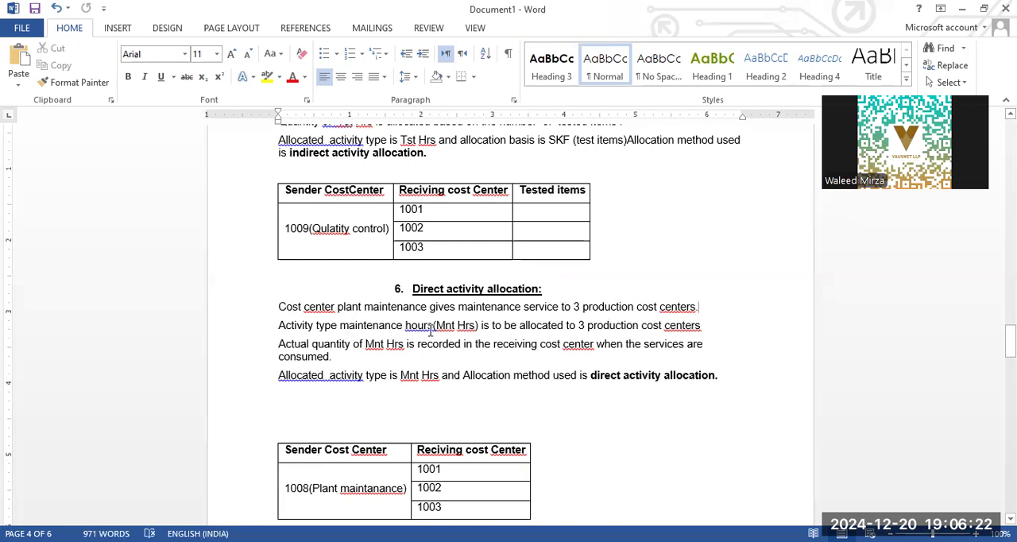
{"action": "left_click", "coordinate": [613, 325]}
{"action": "left_click_drag", "start_coordinate": [278, 375], "coordinate": [461, 382]}
{"action": "left_click", "coordinate": [417, 379]}
- Continue to the "Allocation by Assessment using SKF" section and read its introduction and cafeteria sender and receiver table
{"action": "scroll", "coordinate": [688, 375], "scroll_direction": "down", "scroll_amount": 3}
{"action": "scroll", "coordinate": [688, 375], "scroll_direction": "down", "scroll_amount": 12}
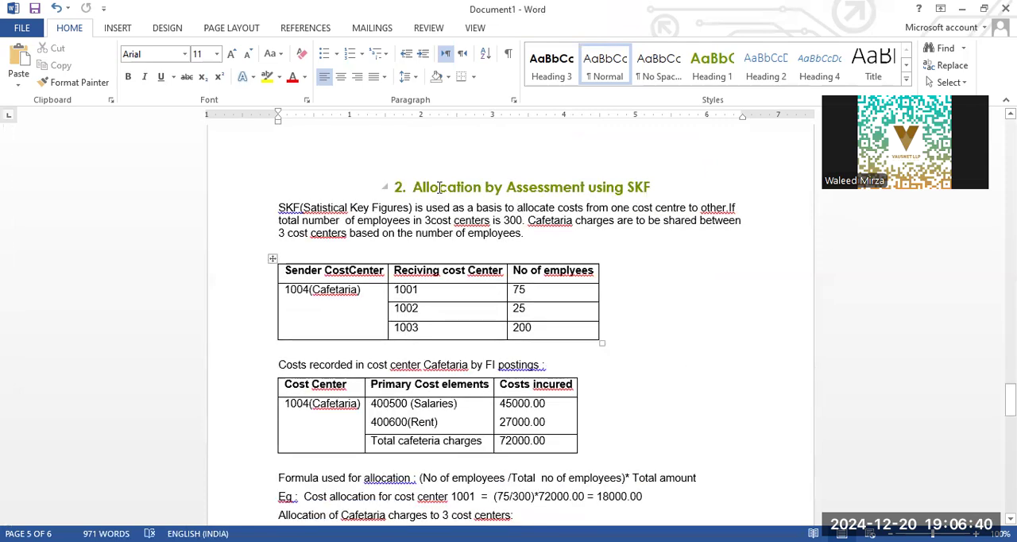
{"action": "left_click", "coordinate": [572, 188]}
{"action": "key", "text": "Right"}
{"action": "key", "text": "Right"}
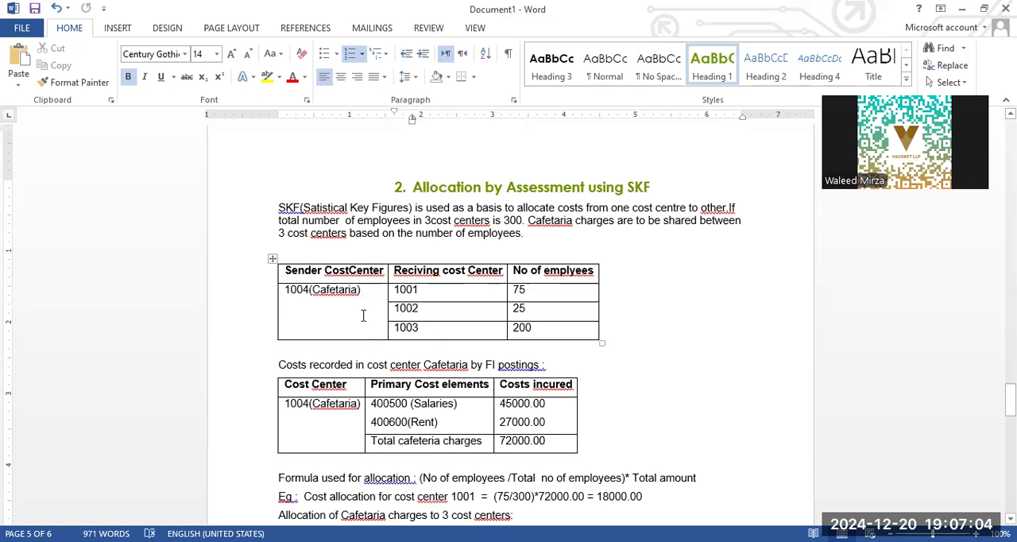
- Examine the primary costs recorded in cost center 1004(Cafetaria), highlighting the "Total cafeteria charges" row
{"action": "scroll", "coordinate": [366, 287], "scroll_direction": "down", "scroll_amount": 3}
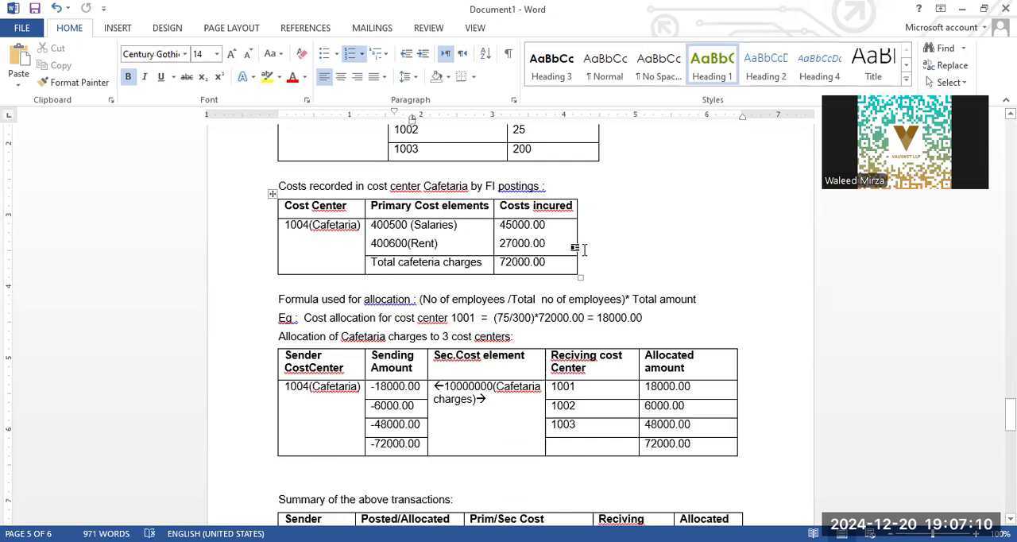
{"action": "left_click", "coordinate": [317, 248]}
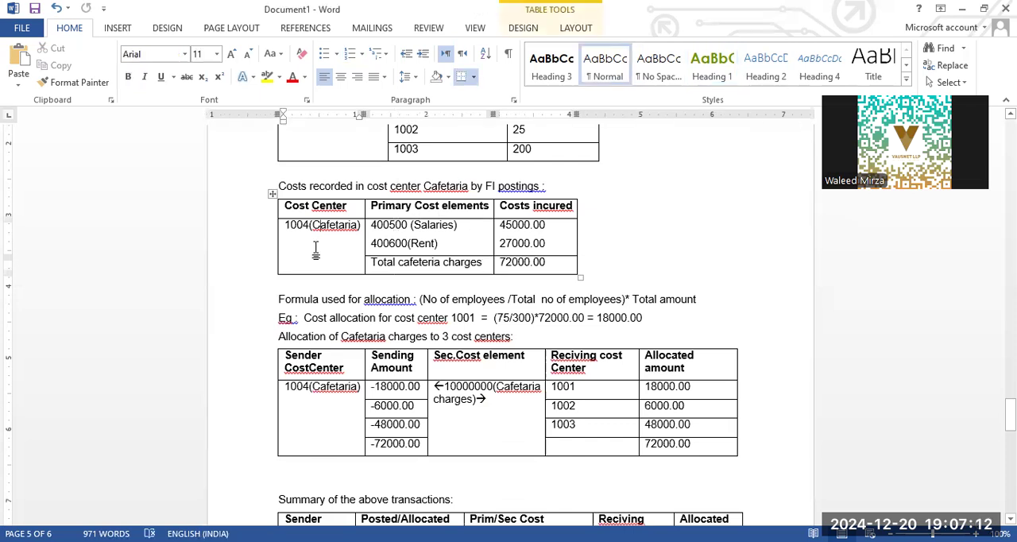
{"action": "left_click", "coordinate": [458, 243]}
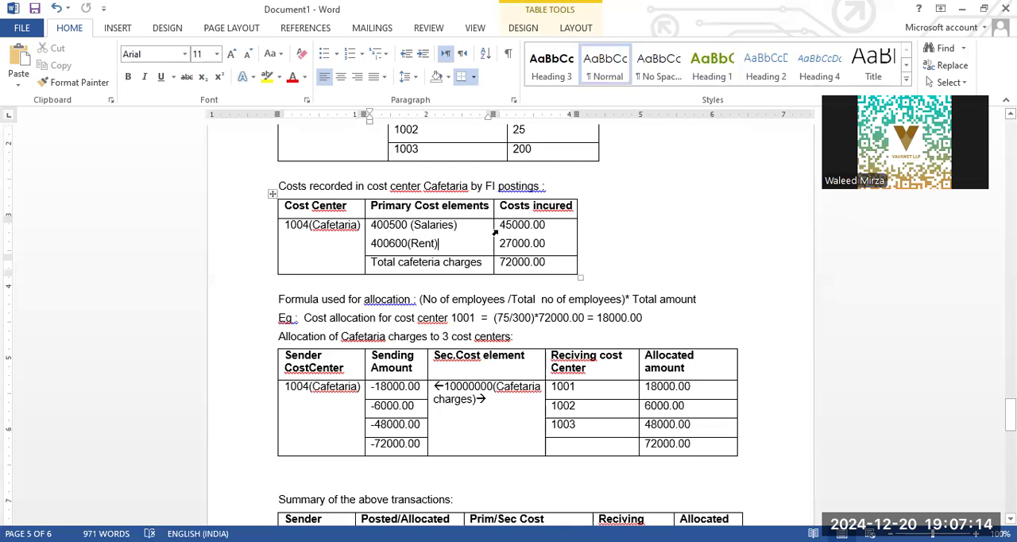
{"action": "left_click_drag", "start_coordinate": [550, 264], "coordinate": [397, 262]}
- Return to the SKF table and highlight the employee numbers of receiving cost centers 1001, 1002 and 1003
{"action": "scroll", "coordinate": [520, 215], "scroll_direction": "up", "scroll_amount": 1}
{"action": "scroll", "coordinate": [520, 214], "scroll_direction": "up", "scroll_amount": 1}
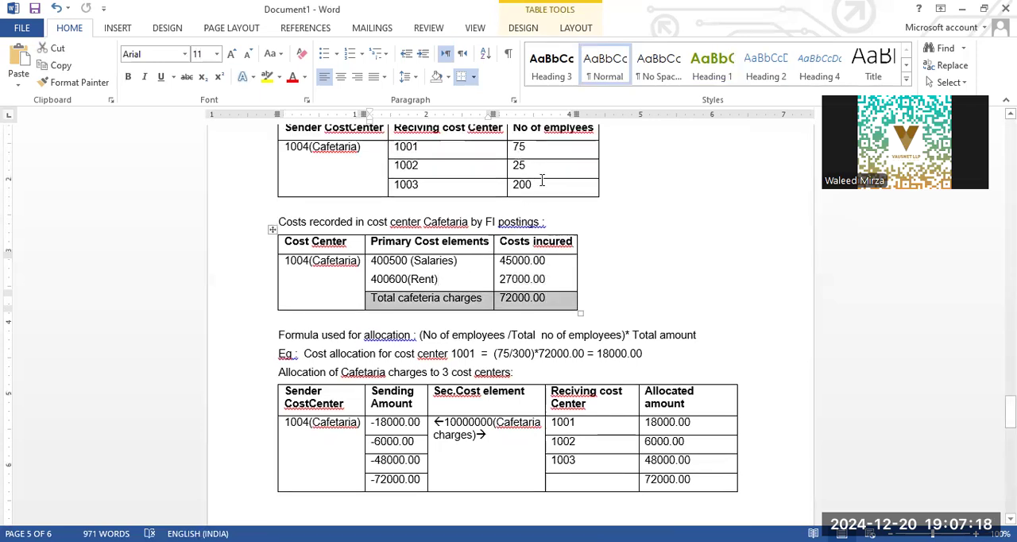
{"action": "left_click_drag", "start_coordinate": [543, 181], "coordinate": [544, 150]}
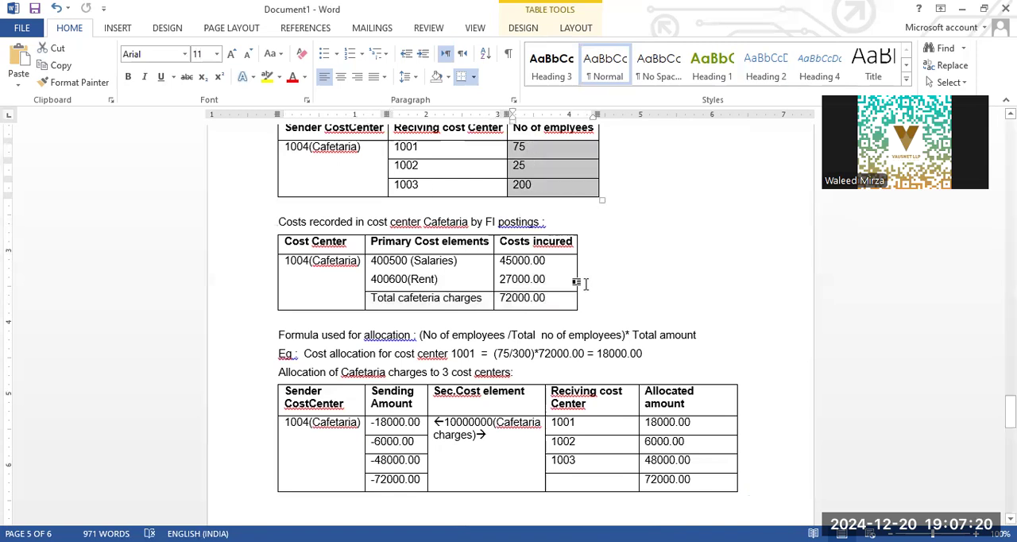
{"action": "scroll", "coordinate": [445, 199], "scroll_direction": "up", "scroll_amount": 2}
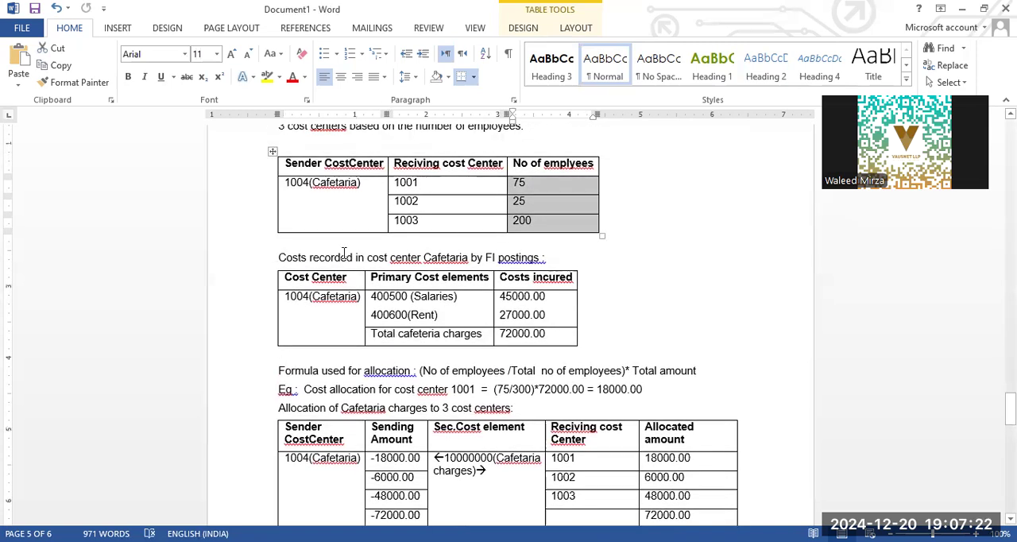
- Review the allocation formula against the total cafeteria charges and highlight the result in the cost center 1001 example
{"action": "scroll", "coordinate": [344, 253], "scroll_direction": "down", "scroll_amount": 3}
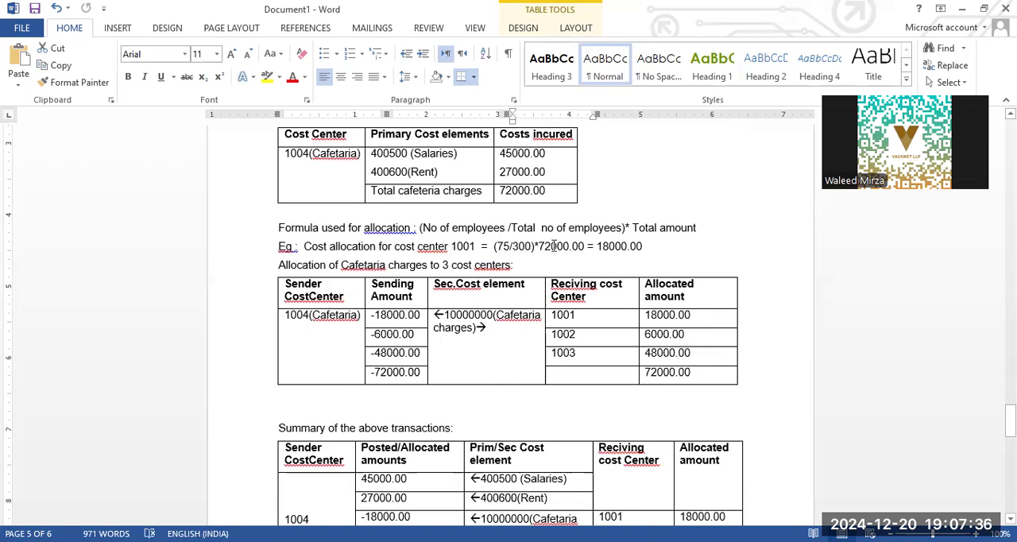
{"action": "left_click", "coordinate": [555, 193]}
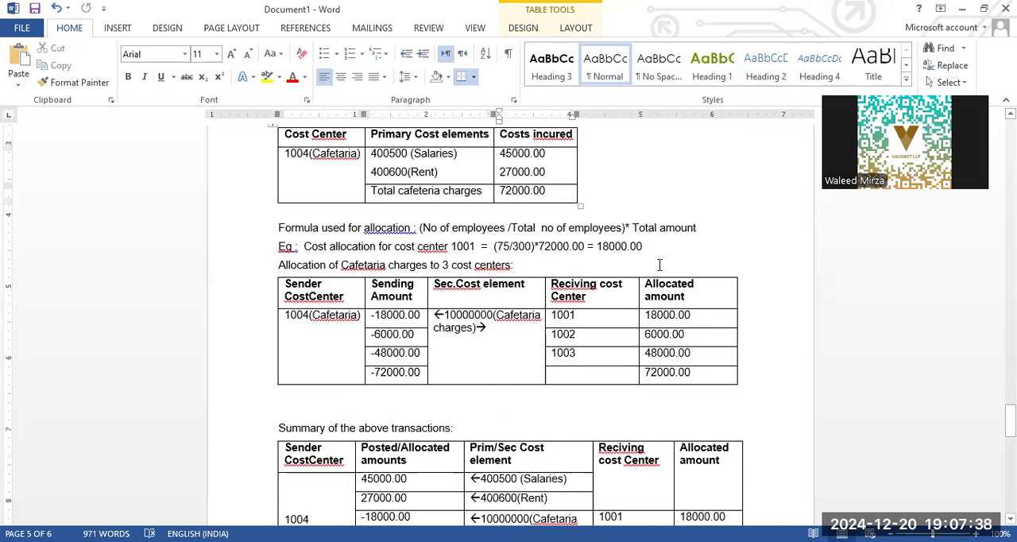
{"action": "left_click_drag", "start_coordinate": [678, 251], "coordinate": [572, 250]}
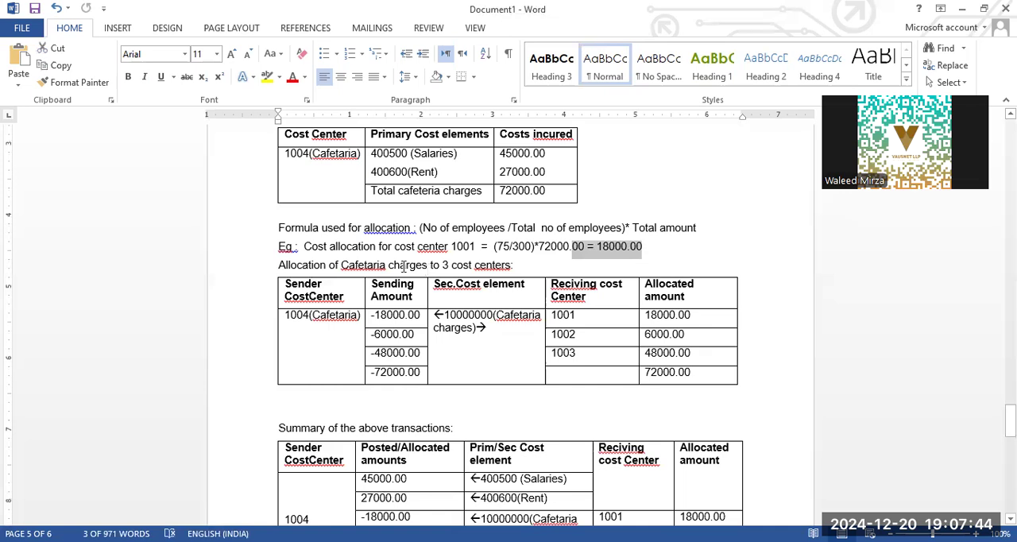
- Examine the table allocating Cafetaria charges from cost center 1004 to the three receiving cost centers, including its secondary cost element
{"action": "left_click", "coordinate": [515, 266]}
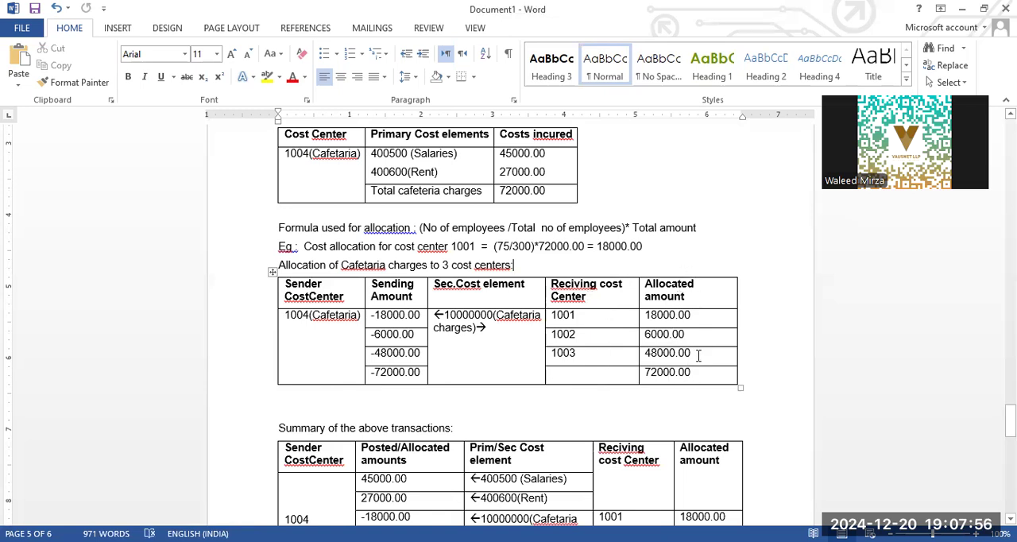
{"action": "scroll", "coordinate": [709, 355], "scroll_direction": "down", "scroll_amount": 5}
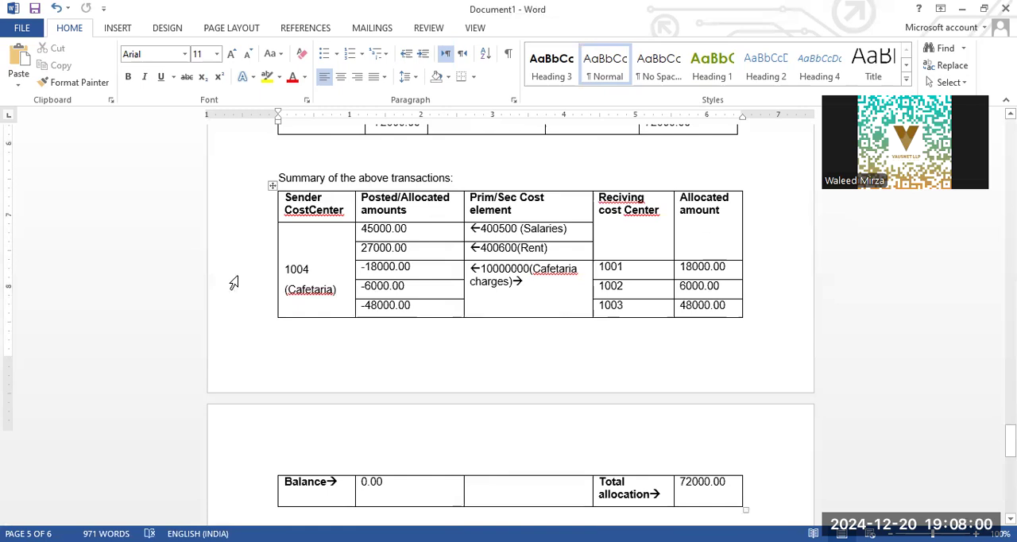
{"action": "scroll", "coordinate": [319, 287], "scroll_direction": "up", "scroll_amount": 1}
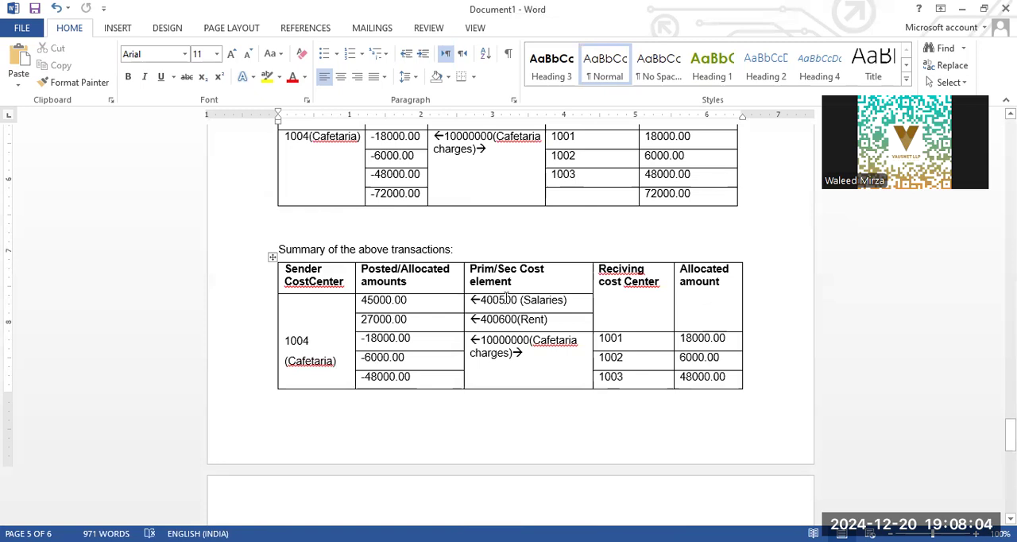
{"action": "scroll", "coordinate": [507, 290], "scroll_direction": "up", "scroll_amount": 3}
{"action": "scroll", "coordinate": [504, 288], "scroll_direction": "down", "scroll_amount": 2}
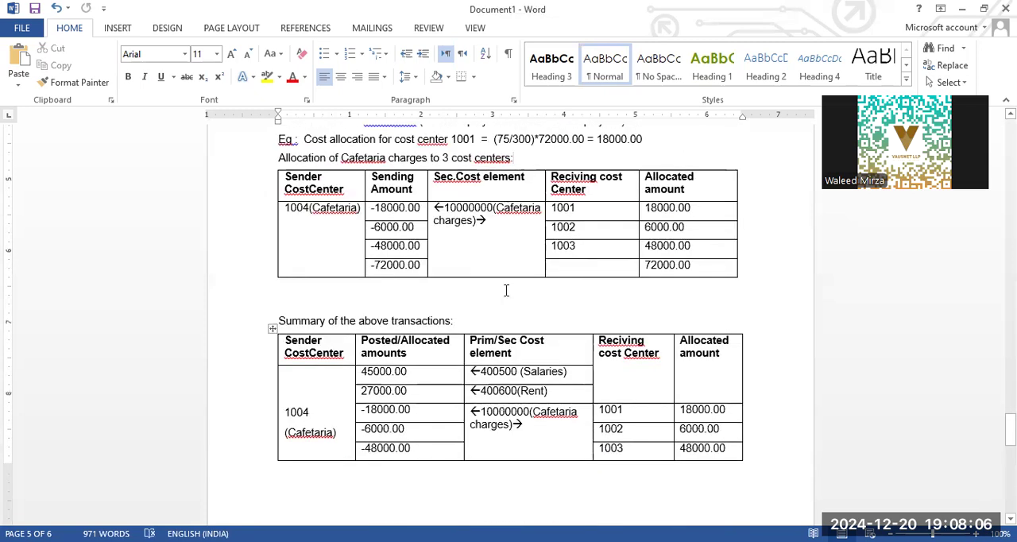
{"action": "left_click", "coordinate": [517, 226]}
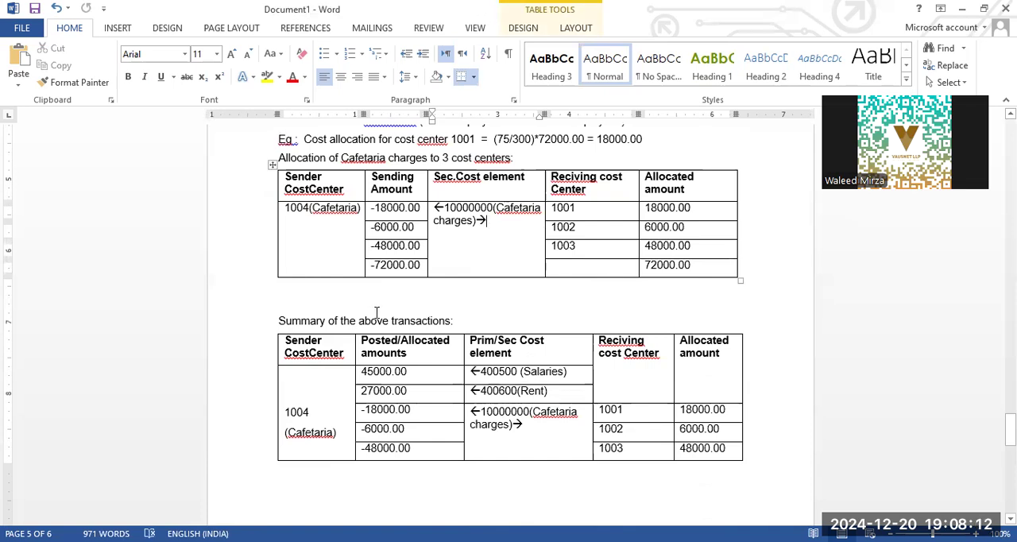
- Review the posted and allocated amounts of cost center 1004 in the transaction summary table, highlighting the Rent row's amount and cost element
{"action": "left_click", "coordinate": [334, 431]}
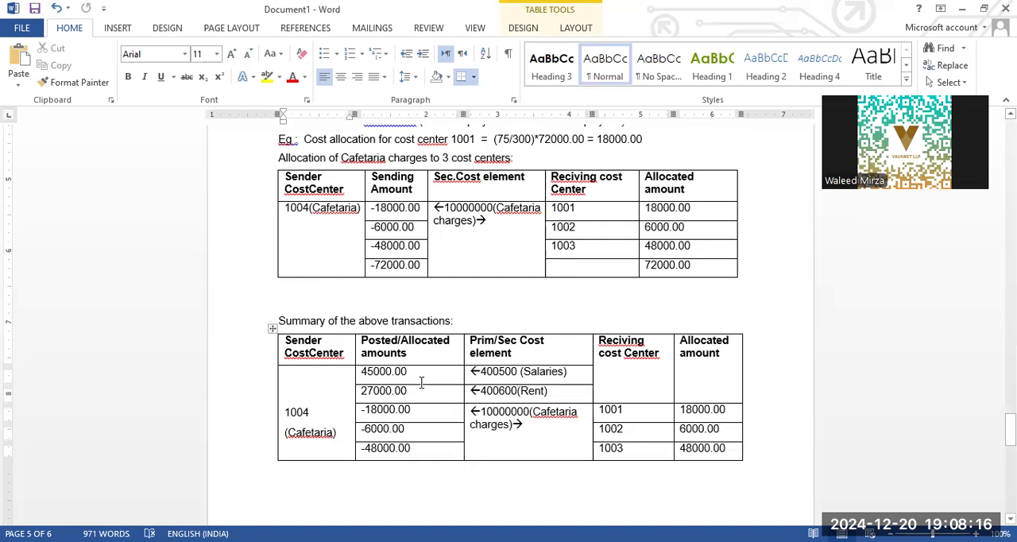
{"action": "left_click_drag", "start_coordinate": [422, 371], "coordinate": [427, 389]}
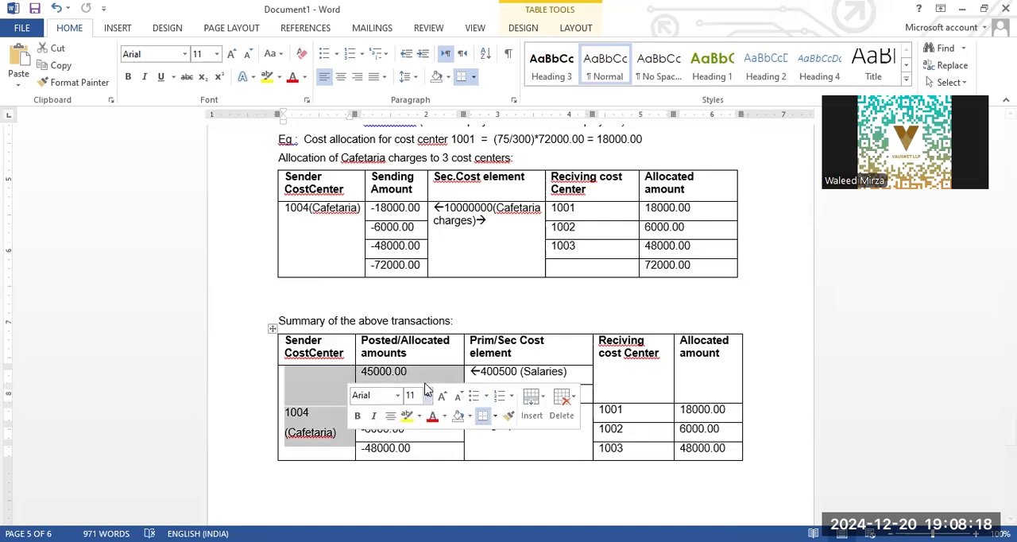
{"action": "key", "text": "ctrl+v"}
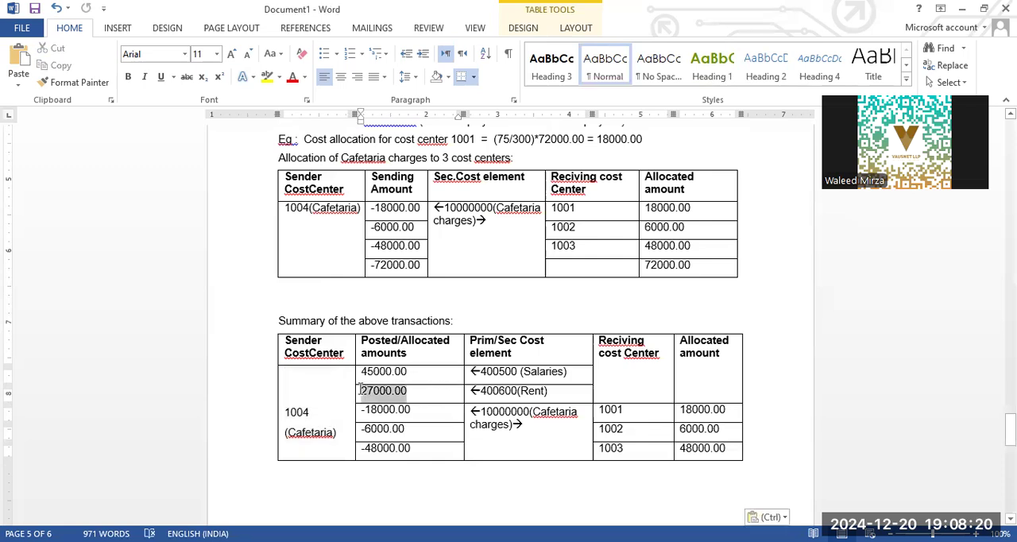
{"action": "double_click", "coordinate": [360, 390]}
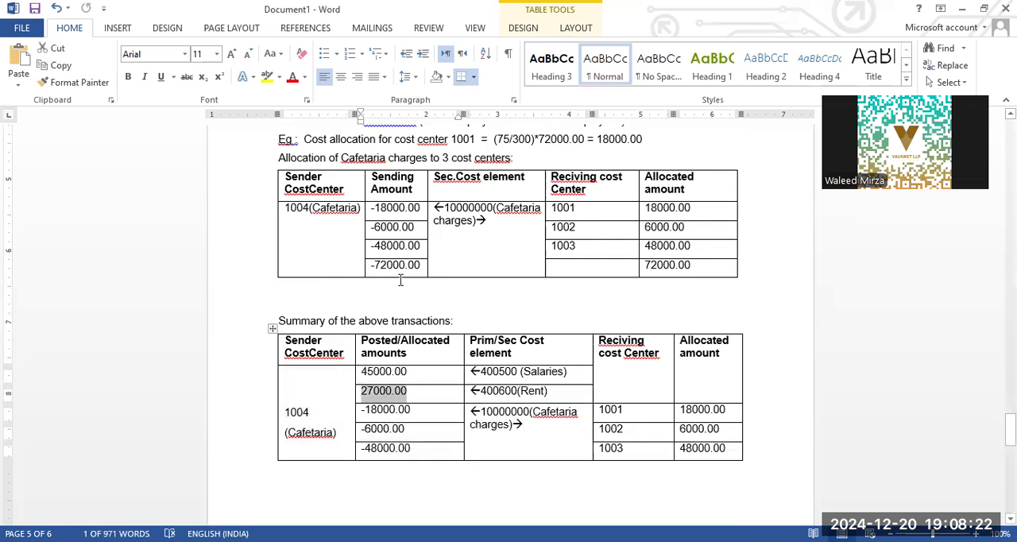
{"action": "triple_click", "coordinate": [559, 391]}
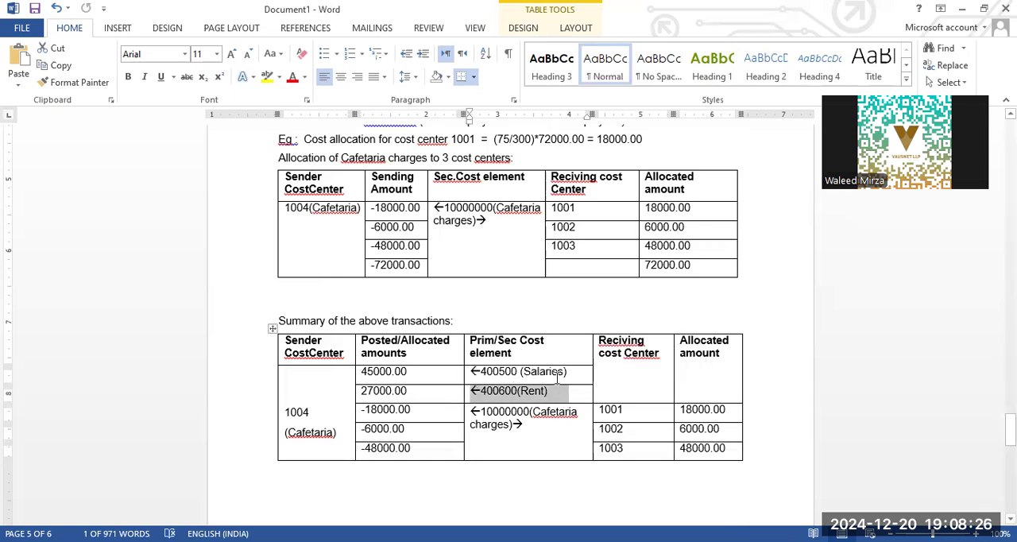
{"action": "left_click", "coordinate": [367, 411]}
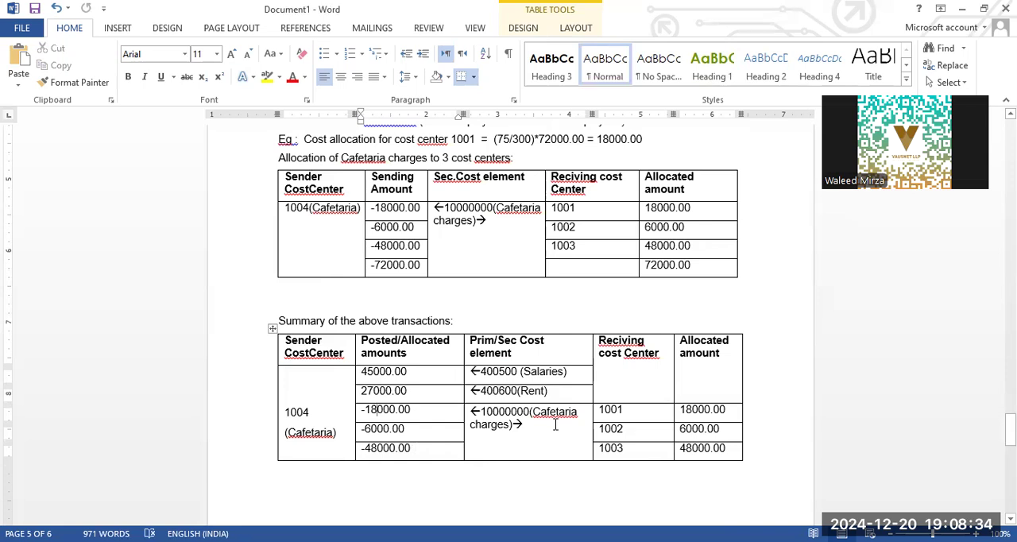
- Check the Balance and Total allocation row that closes the summary table on the last page
{"action": "scroll", "coordinate": [556, 426], "scroll_direction": "down", "scroll_amount": 10}
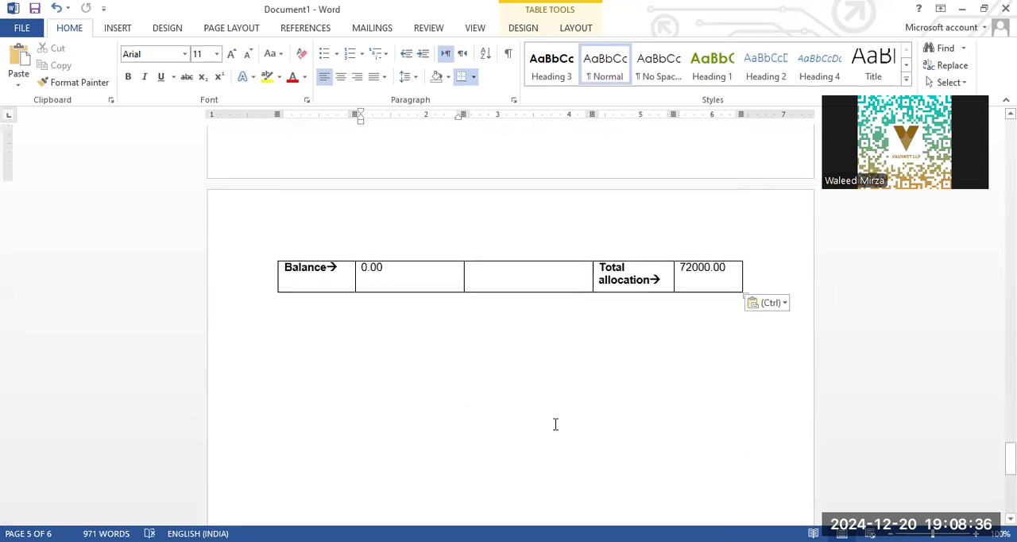
{"action": "scroll", "coordinate": [554, 424], "scroll_direction": "up", "scroll_amount": 2}
{"action": "left_click", "coordinate": [416, 349]}
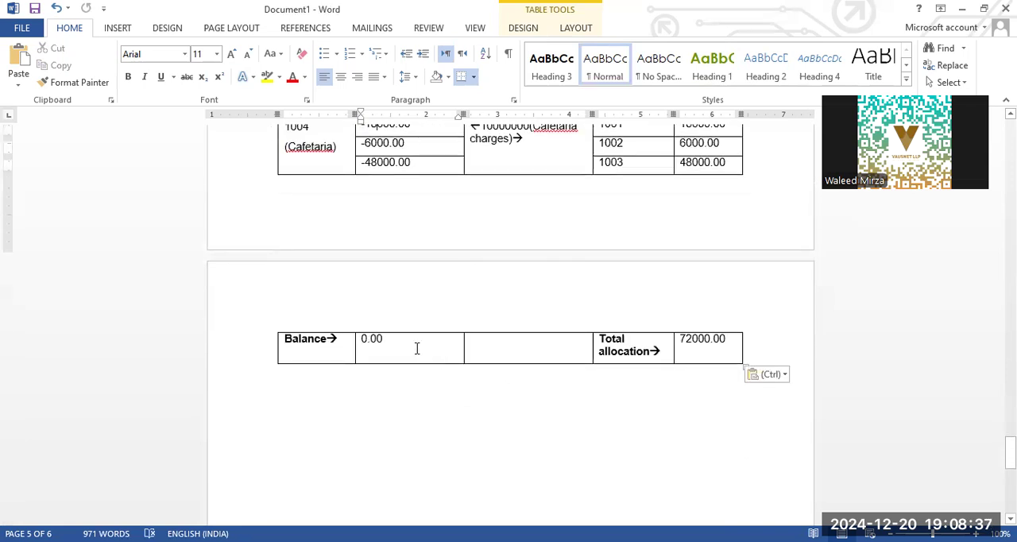
{"action": "left_click", "coordinate": [690, 352]}
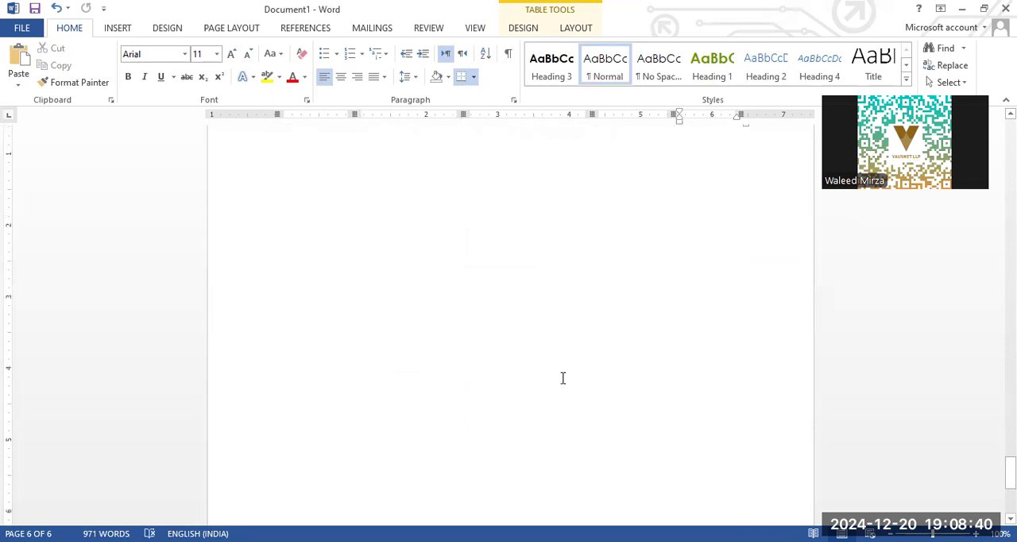
{"action": "scroll", "coordinate": [563, 379], "scroll_direction": "down", "scroll_amount": 5}
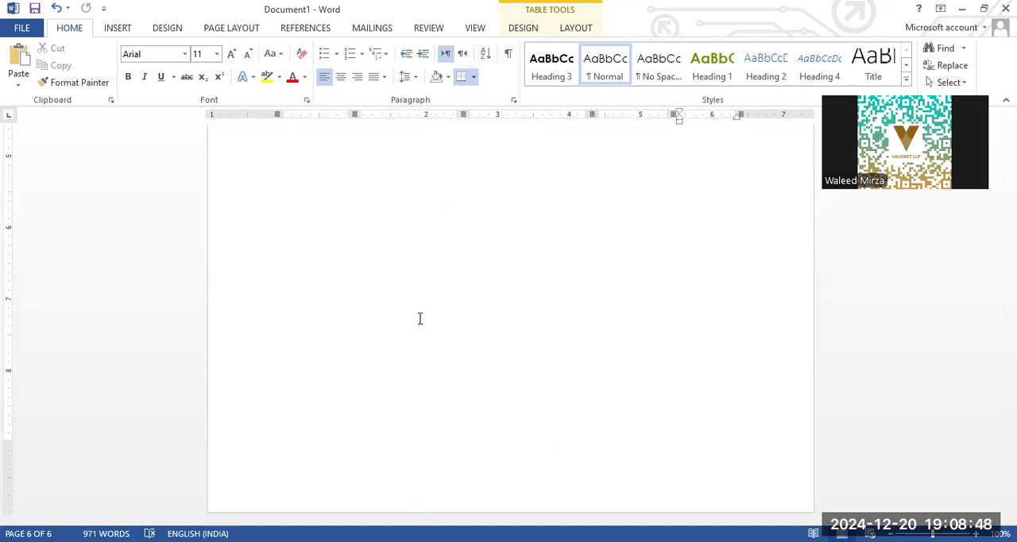
- Switch to SAP, leave the Profit Center: Actual Line Items screen and bring up SAP Easy Access
{"action": "key", "text": "alt+Tab"}
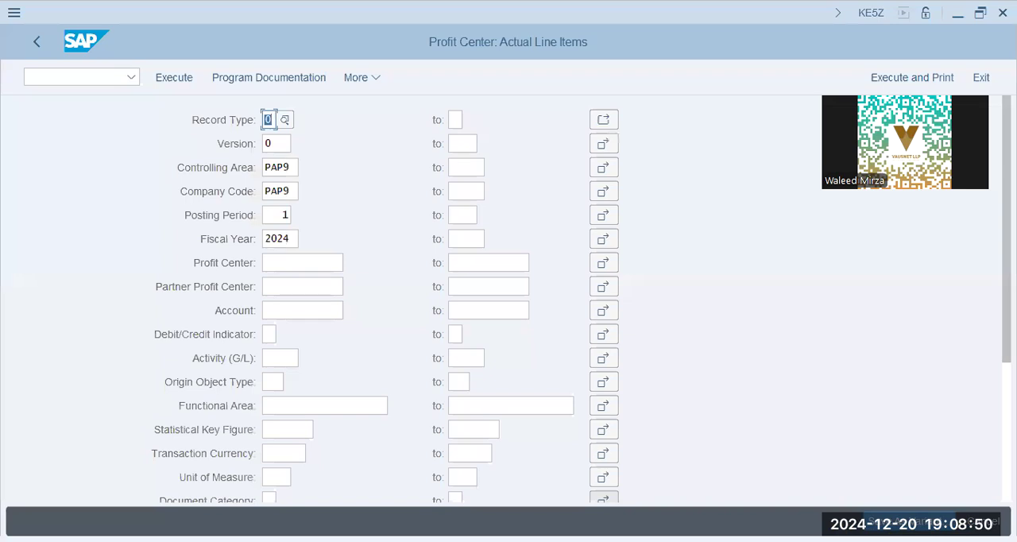
{"action": "left_click", "coordinate": [32, 39]}
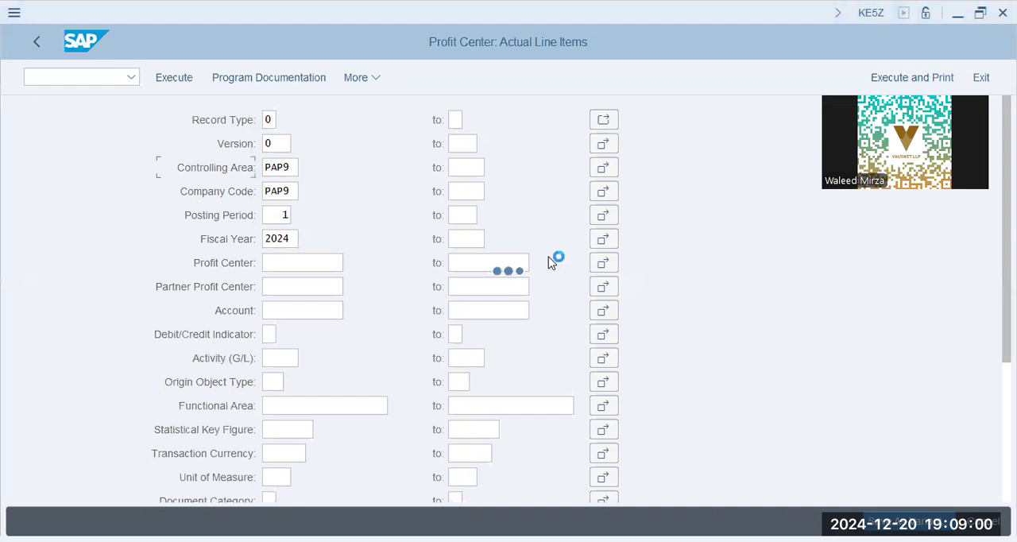
{"action": "key", "text": "Down"}
{"action": "key", "text": "alt+Tab"}
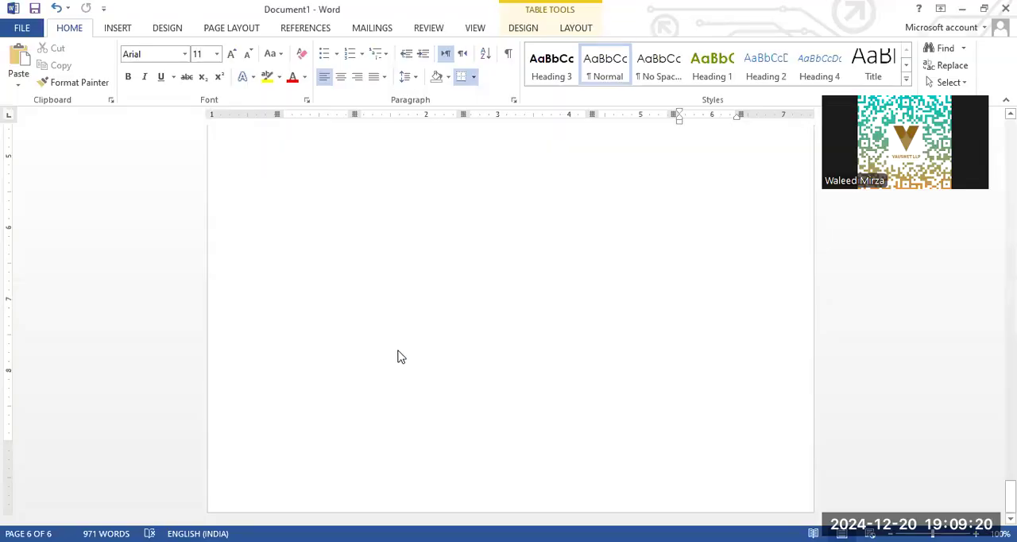
{"action": "key", "text": "alt+Tab"}
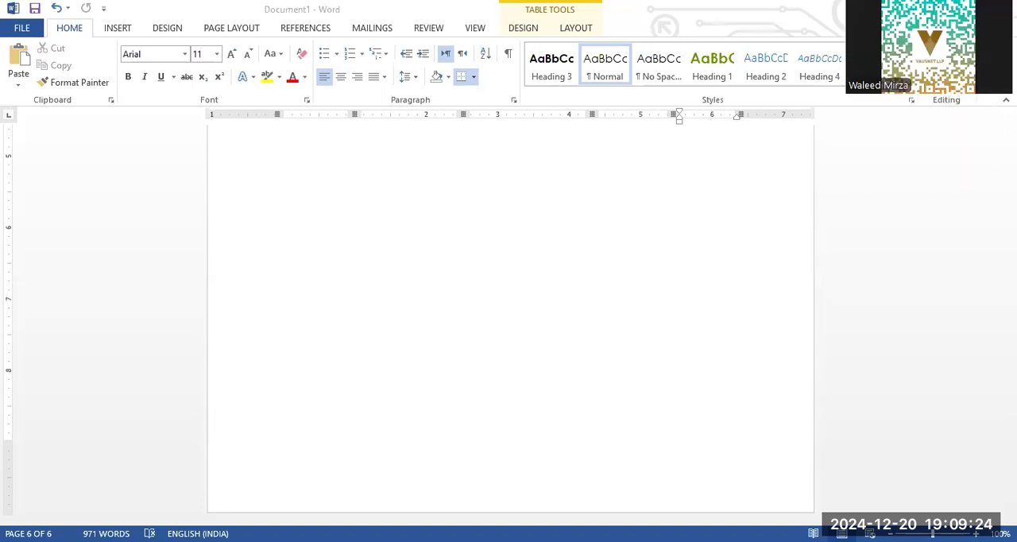
{"action": "key", "text": "alt+Tab"}
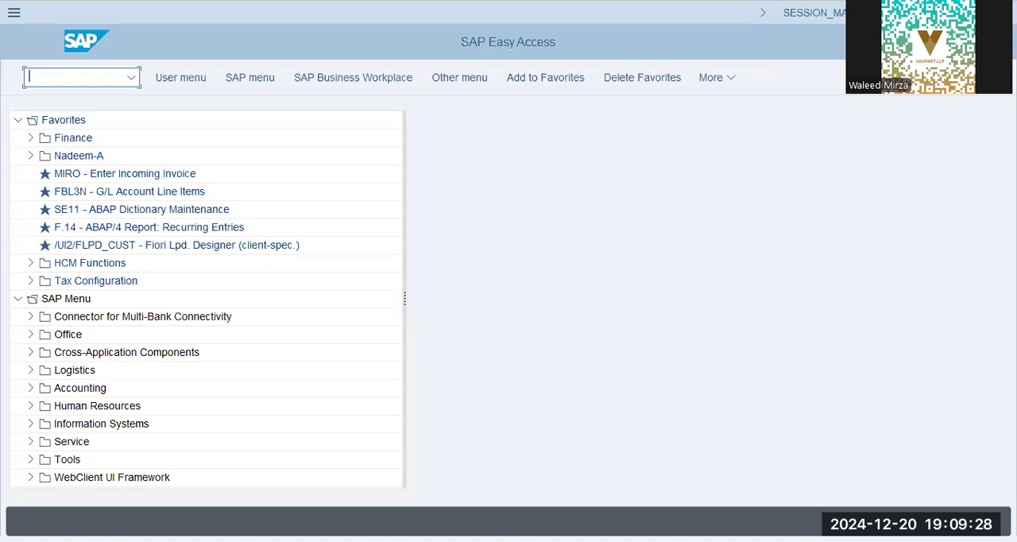
{"action": "key", "text": "alt+Tab"}
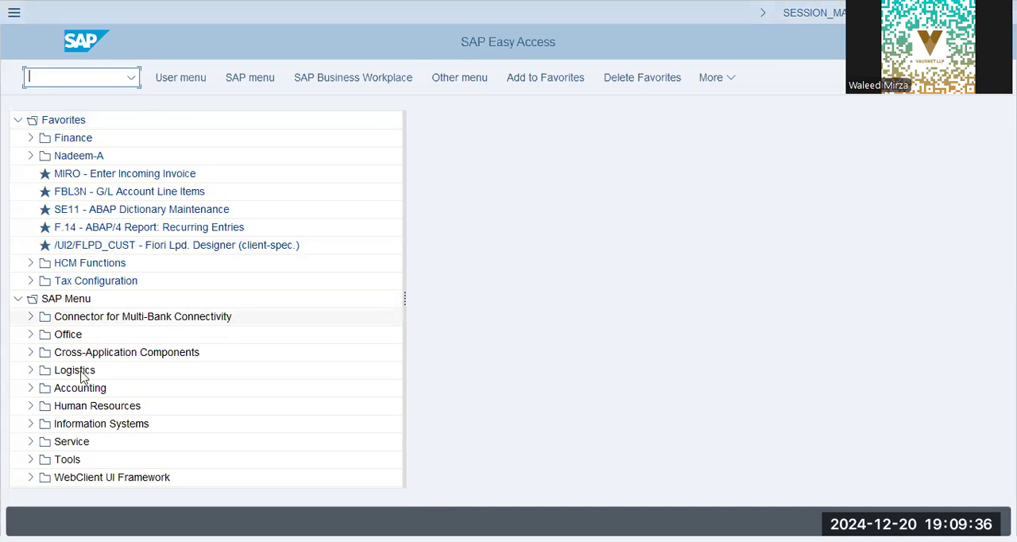
- Expand Accounting, Controlling, Cost Center Accounting, Master Data, Cost Center and Individual Processing, and open transaction KS01 - Create
{"action": "left_click", "coordinate": [31, 388]}
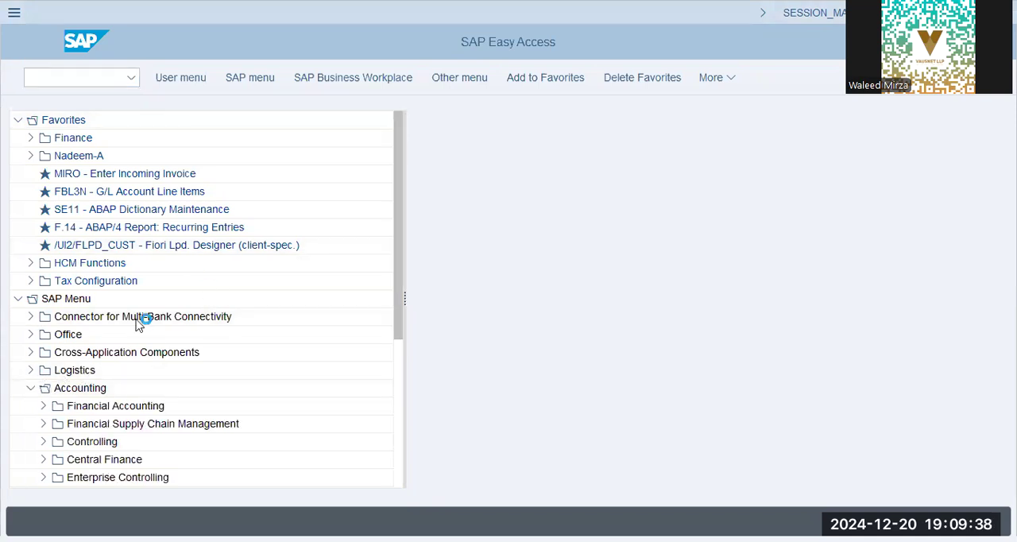
{"action": "scroll", "coordinate": [103, 374], "scroll_direction": "down", "scroll_amount": 3}
{"action": "left_click", "coordinate": [43, 370]}
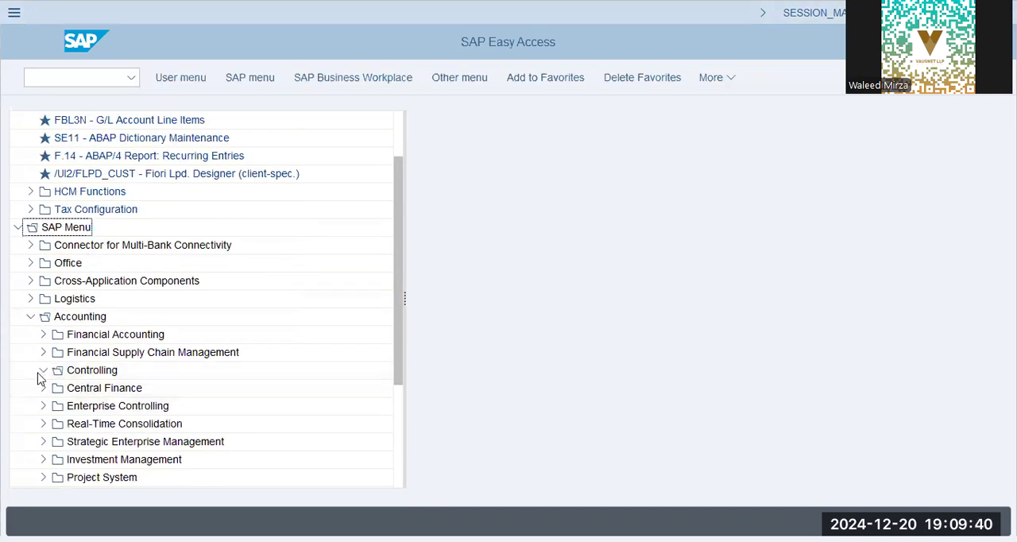
{"action": "left_click", "coordinate": [55, 406]}
{"action": "scroll", "coordinate": [114, 390], "scroll_direction": "down", "scroll_amount": 5}
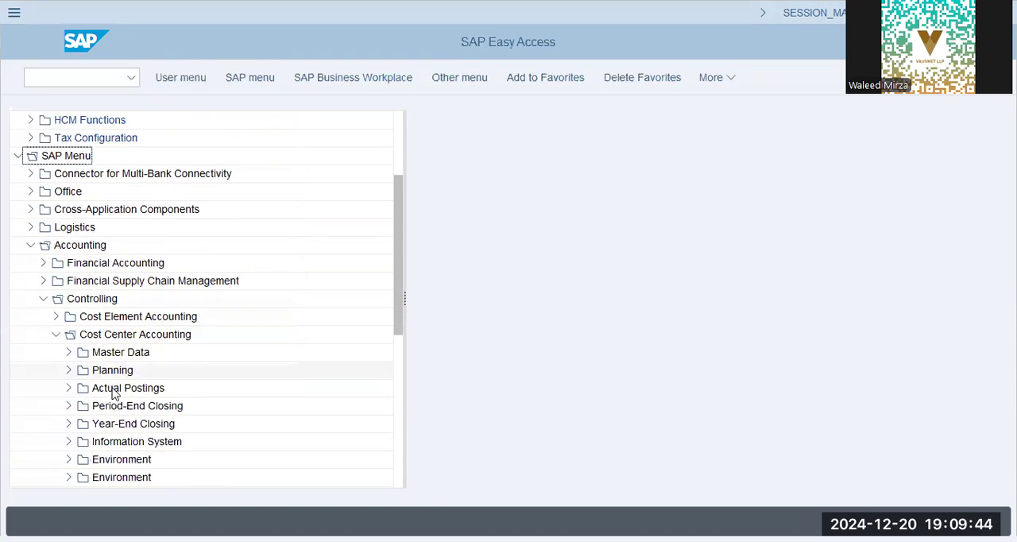
{"action": "left_click", "coordinate": [68, 298]}
{"action": "left_click", "coordinate": [129, 318]}
{"action": "left_click", "coordinate": [81, 388]}
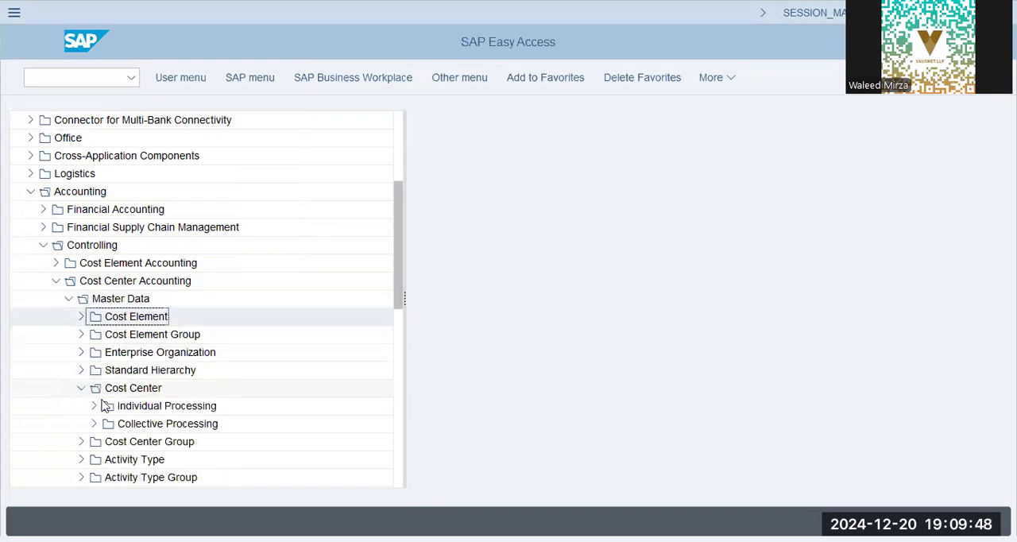
{"action": "left_click", "coordinate": [95, 406]}
{"action": "double_click", "coordinate": [173, 389]}
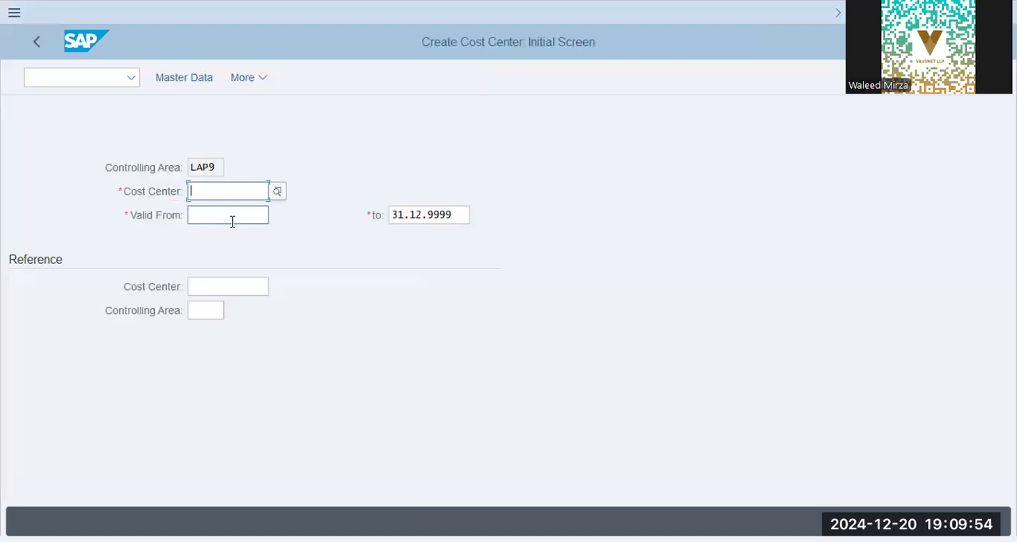
- Run transaction OKKS and set the controlling area to PAP9 in place of LAP9
{"action": "left_click", "coordinate": [80, 81]}
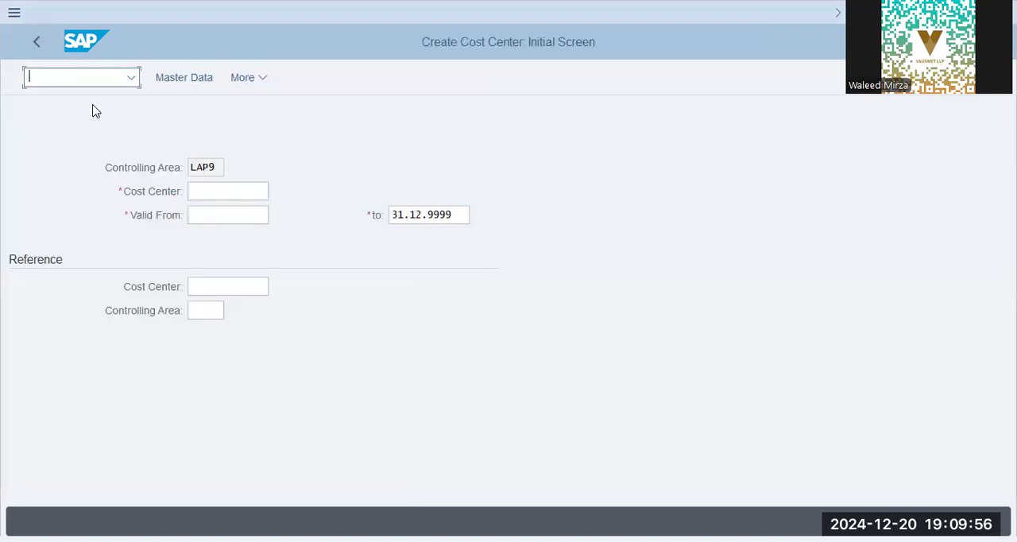
{"action": "type", "text": "/n okks"}
{"action": "left_click_drag", "start_coordinate": [215, 167], "coordinate": [159, 169]}
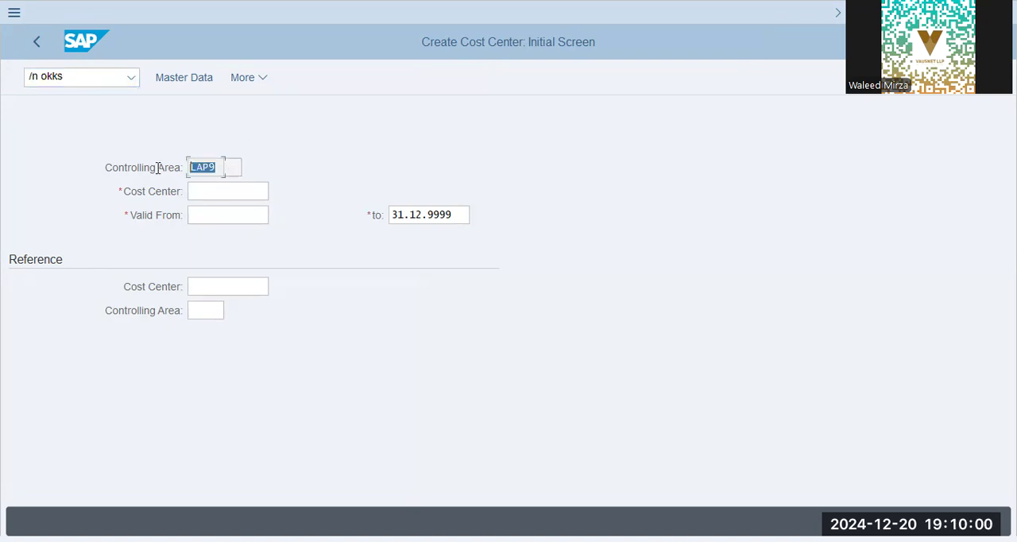
{"action": "left_click", "coordinate": [100, 78]}
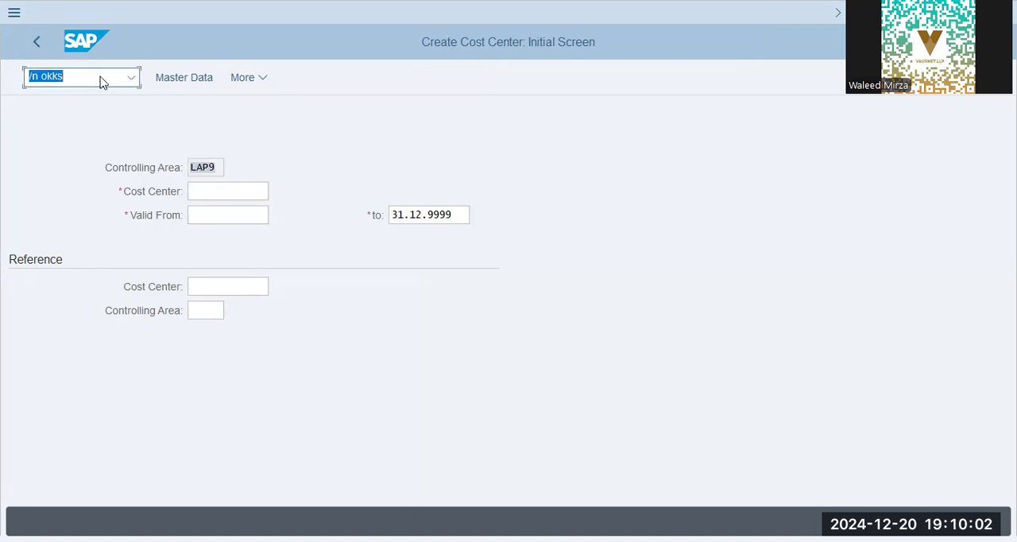
{"action": "key", "text": "Return"}
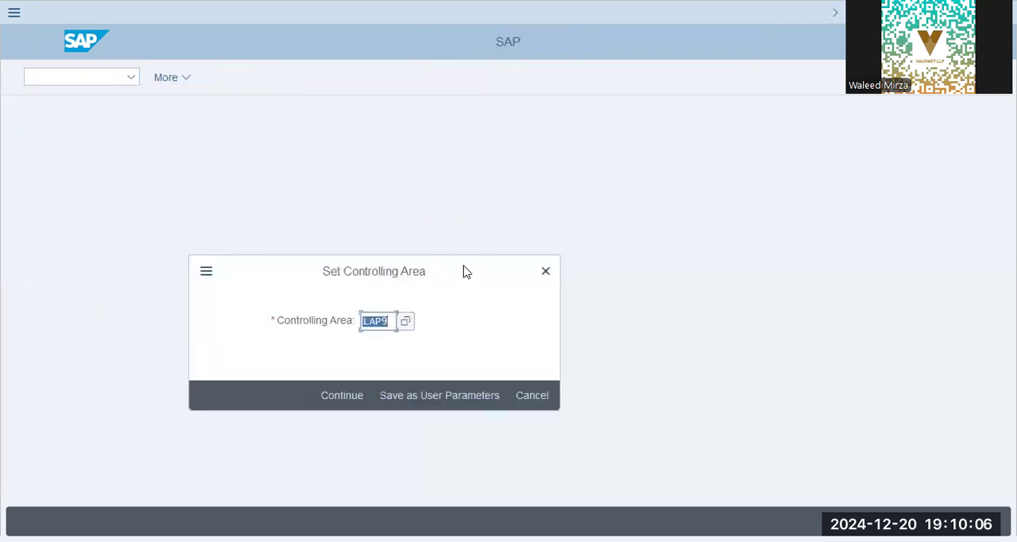
{"action": "key", "text": "Return"}
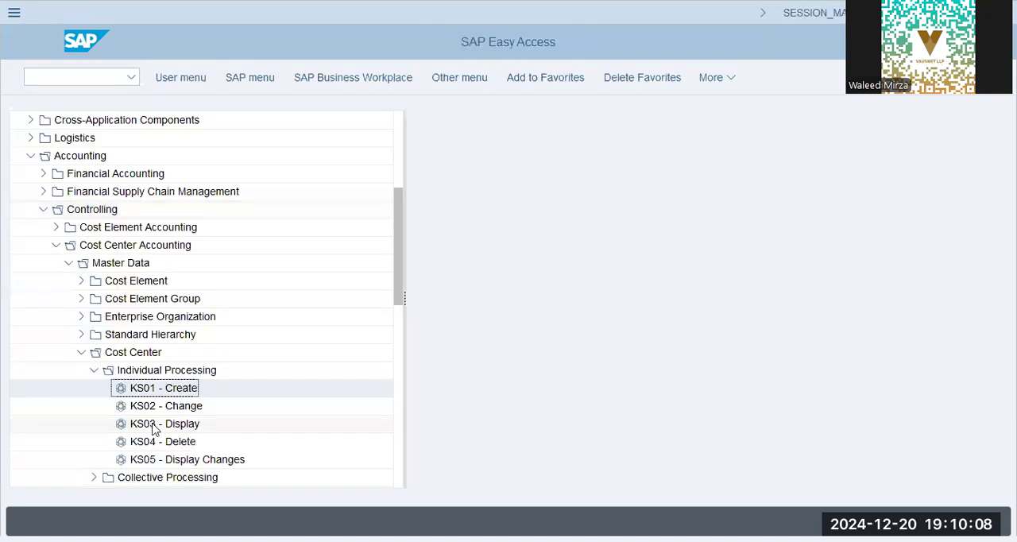
- Open transaction KS01 - Create and fill in the initial screen with a valid-from date of 01.01.2024 in controlling area PAP9
{"action": "double_click", "coordinate": [163, 388]}
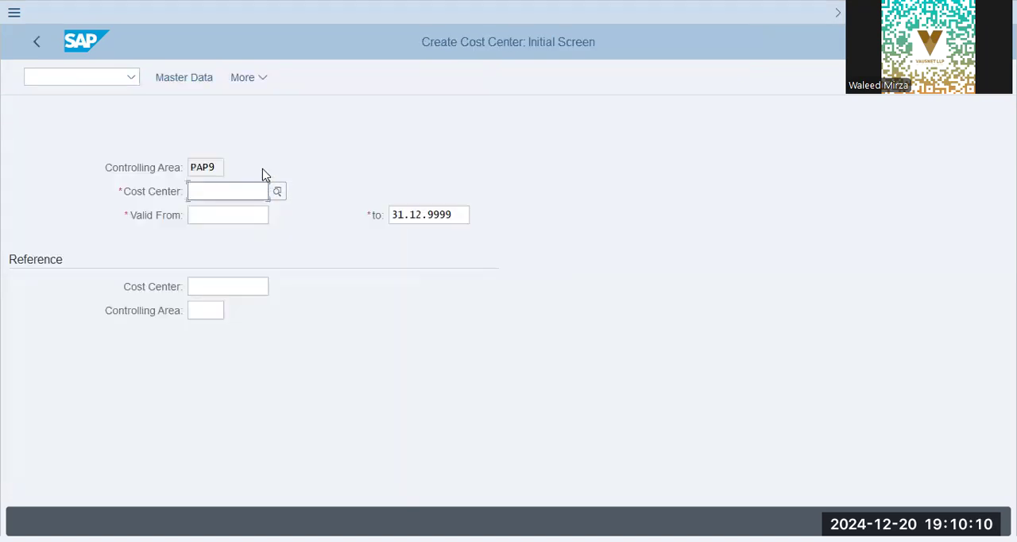
{"action": "left_click", "coordinate": [200, 167]}
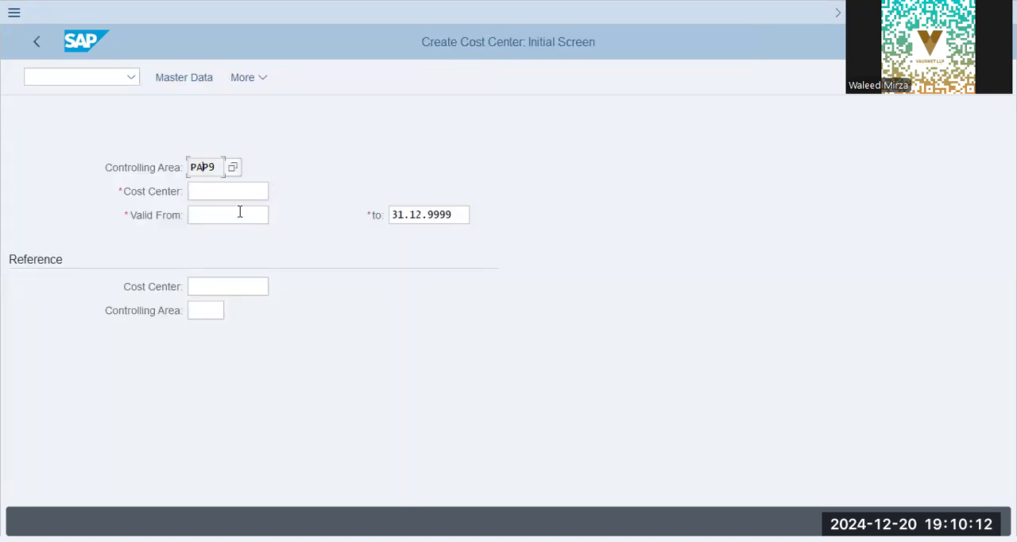
{"action": "key", "text": "Tab"}
{"action": "type", "text": "p"}
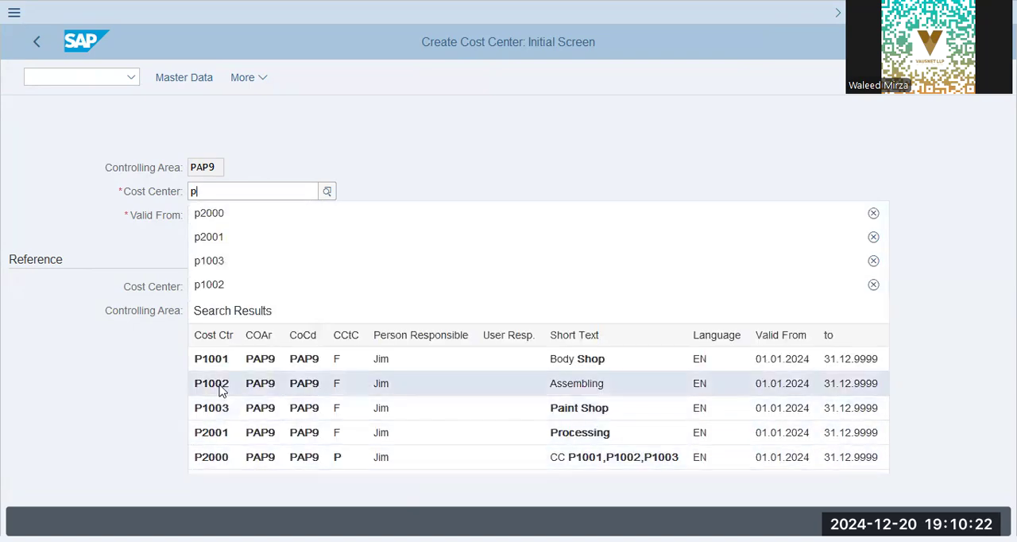
{"action": "type", "text": "1004"}
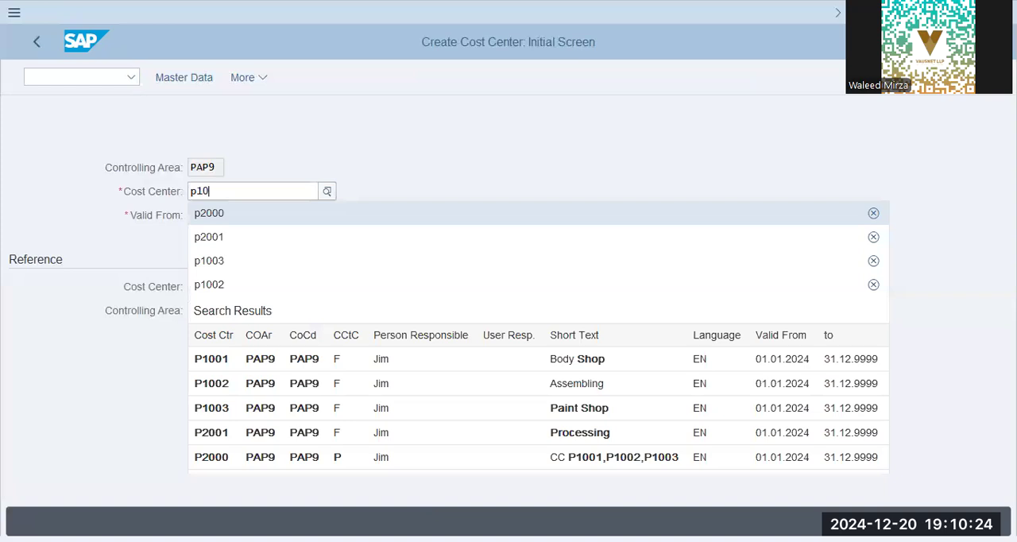
{"action": "key", "text": "Tab"}
{"action": "type", "text": "01.01.2024"}
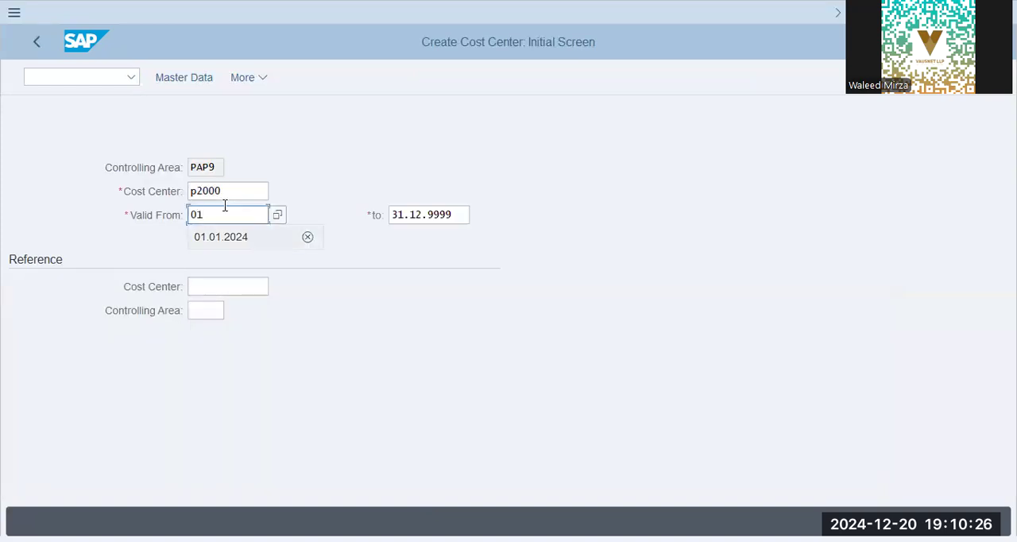
{"action": "key", "text": "Tab"}
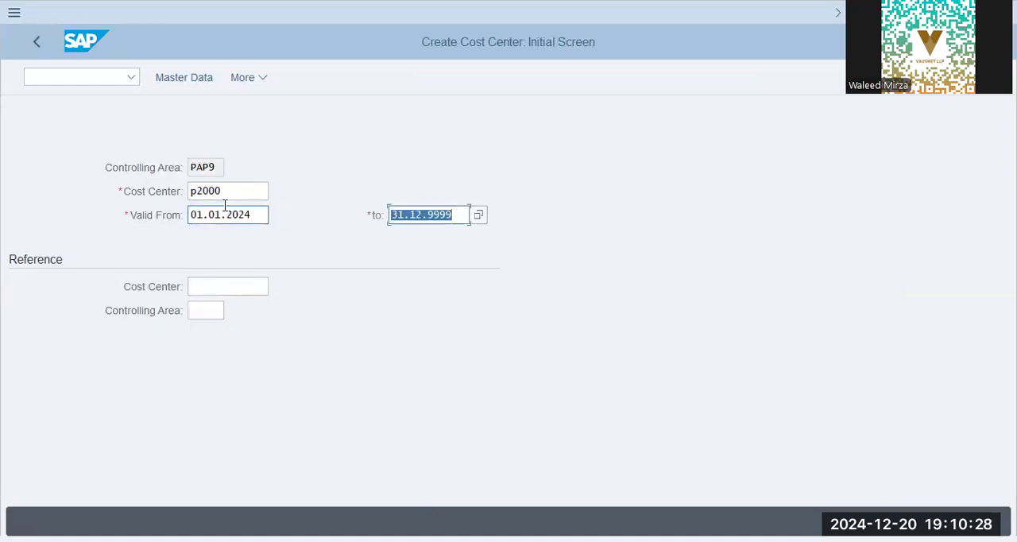
{"action": "left_click", "coordinate": [234, 288]}
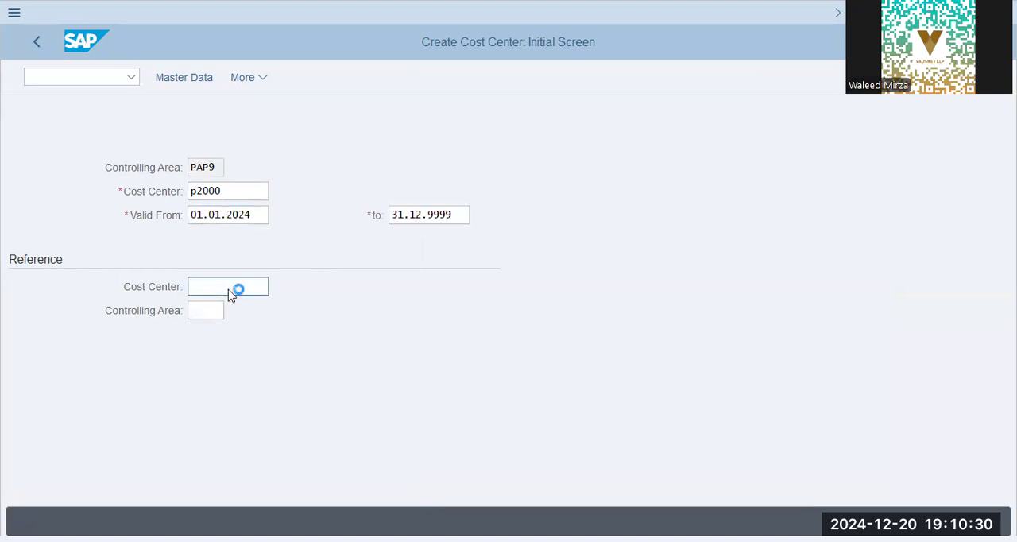
{"action": "key", "text": "Return"}
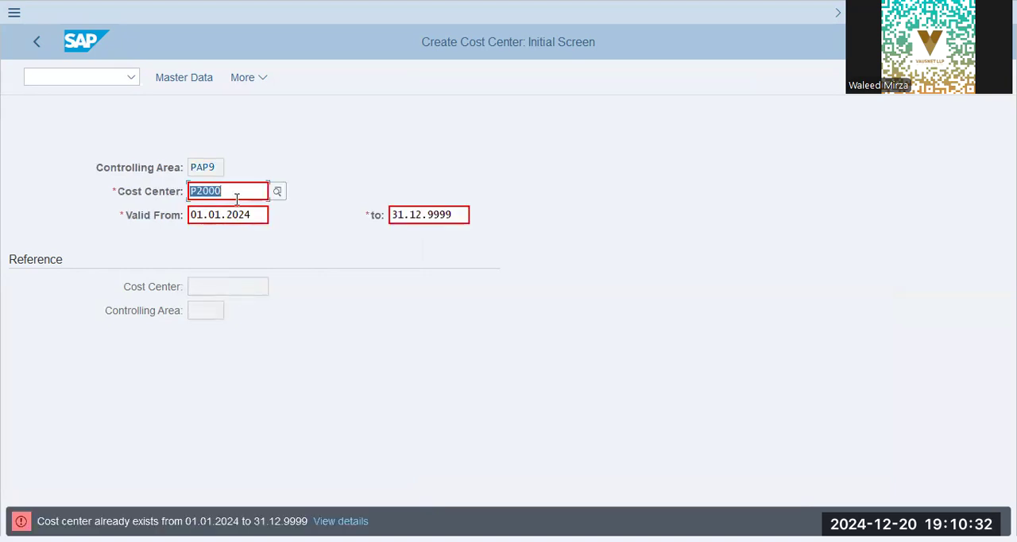
- Set the new cost center's number to P1004 and open its master data
{"action": "type", "text": "p1004"}
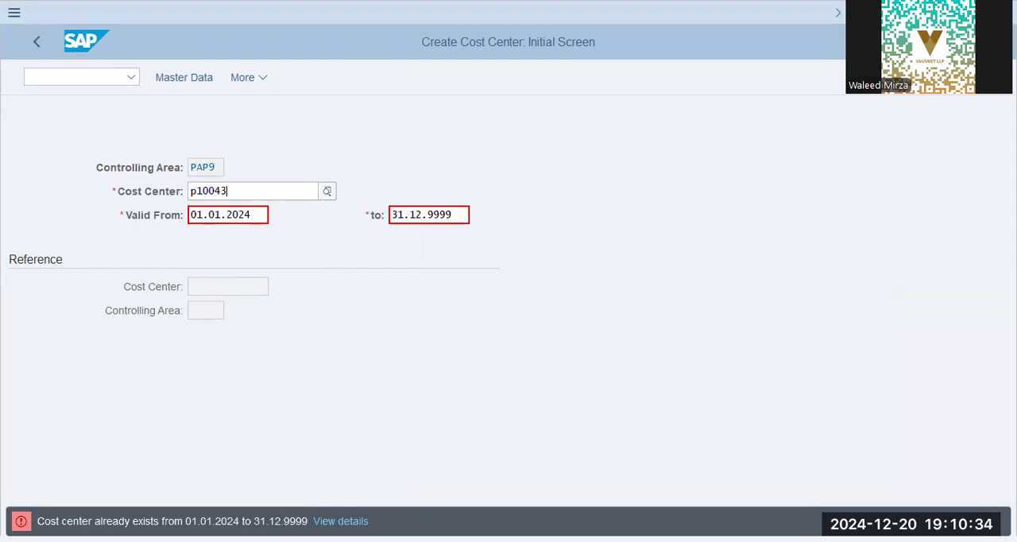
{"action": "key", "text": "Tab"}
{"action": "left_click", "coordinate": [231, 80]}
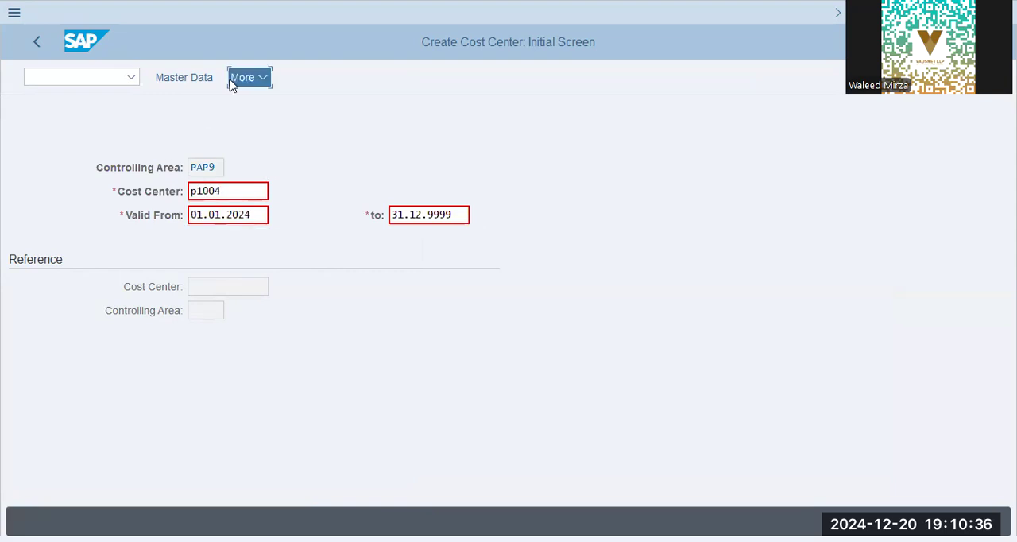
{"action": "left_click", "coordinate": [200, 80]}
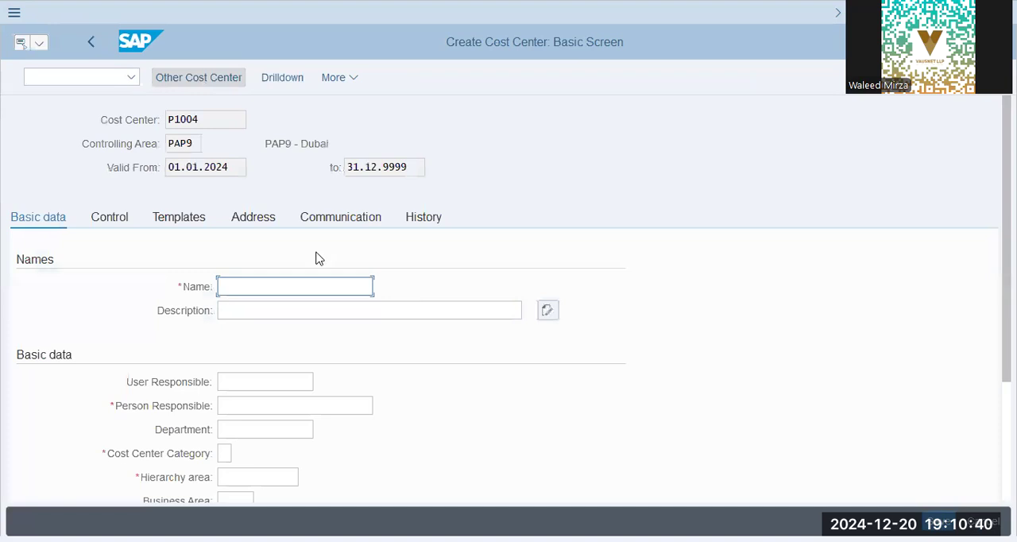
- Enter Cafetaria as both the name and the description of cost center P1004
{"action": "type", "text": "Cafe"}
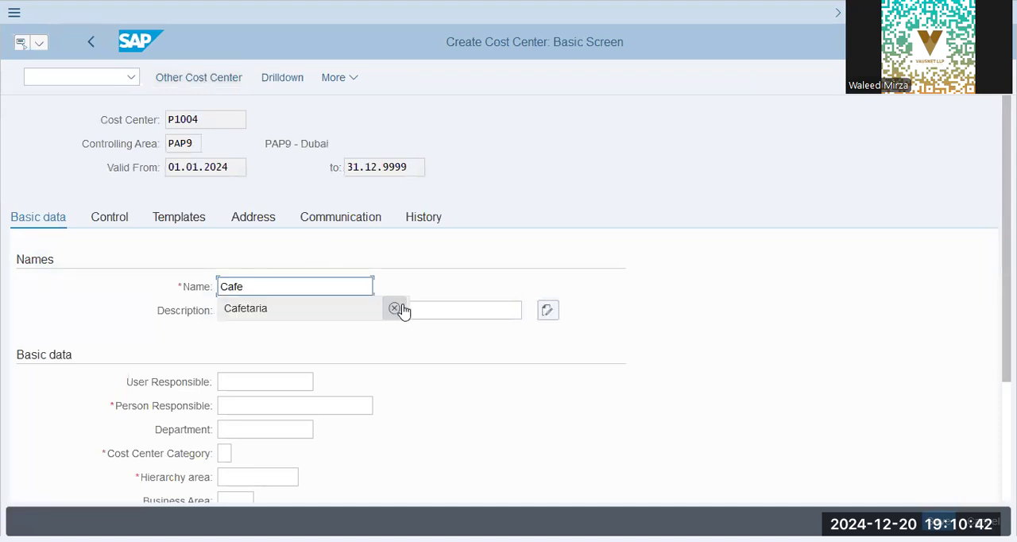
{"action": "key", "text": "Down"}
{"action": "key", "text": "Tab"}
{"action": "type", "text": "ca"}
{"action": "key", "text": "Down"}
{"action": "key", "text": "Return"}
- Fill in the name of the person responsible and choose cost center category 9
{"action": "key", "text": "Tab"}
{"action": "key", "text": "Tab"}
{"action": "key", "text": "Tab"}
{"action": "key", "text": "Tab"}
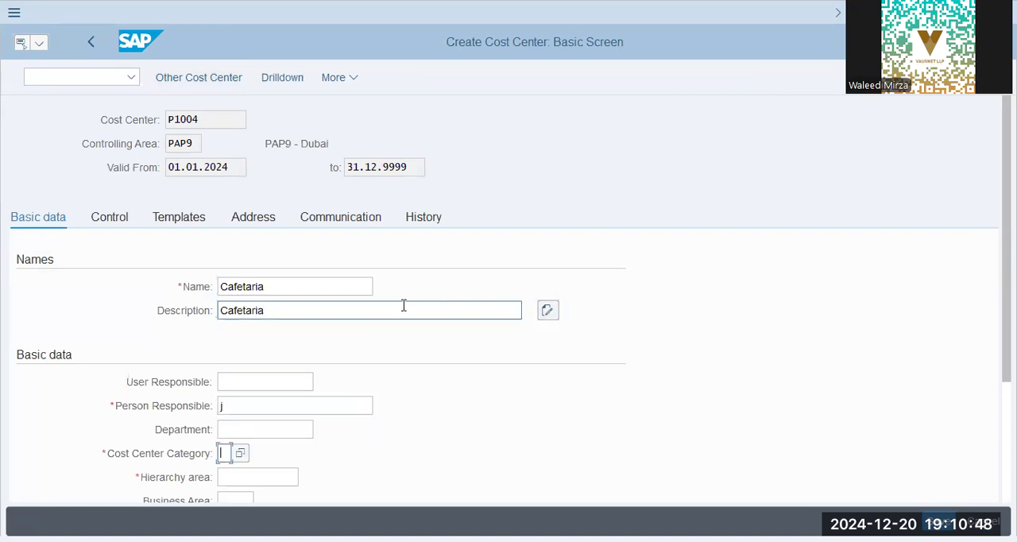
{"action": "key", "text": "shift+Tab"}
{"action": "key", "text": "shift+Tab"}
{"action": "type", "text": "Jim"}
{"action": "key", "text": "Tab"}
{"action": "key", "text": "Tab"}
{"action": "key", "text": "F4"}
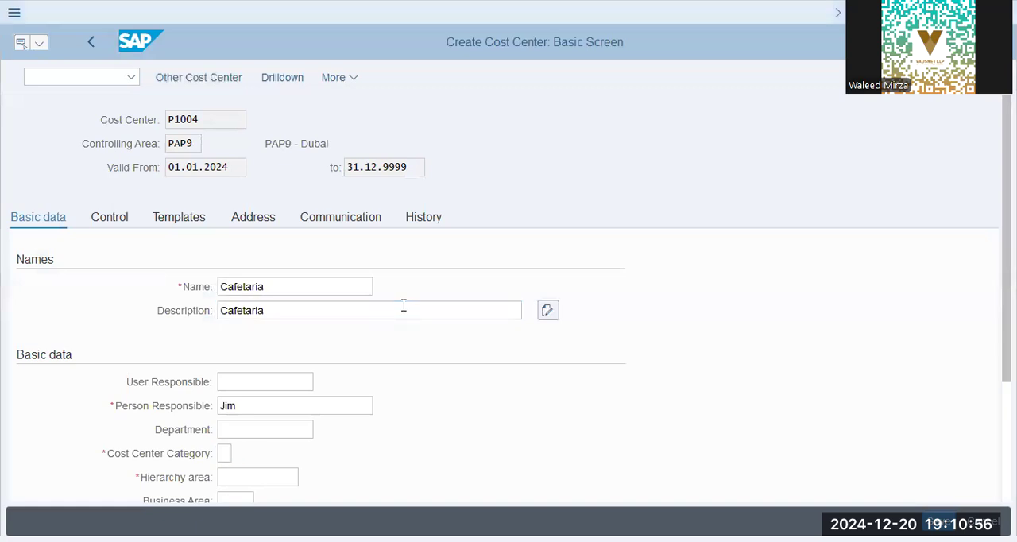
{"action": "left_click", "coordinate": [242, 454]}
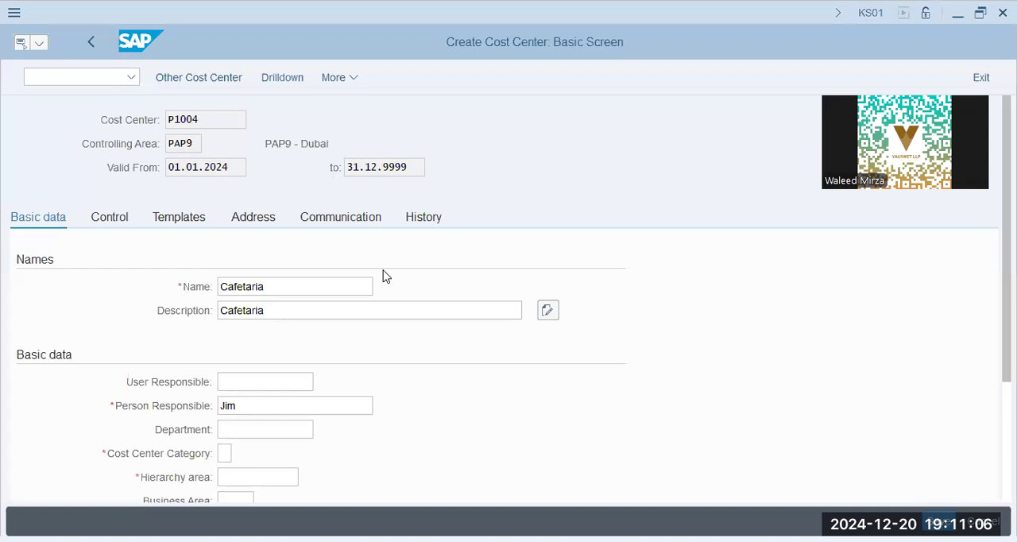
{"action": "double_click", "coordinate": [314, 275]}
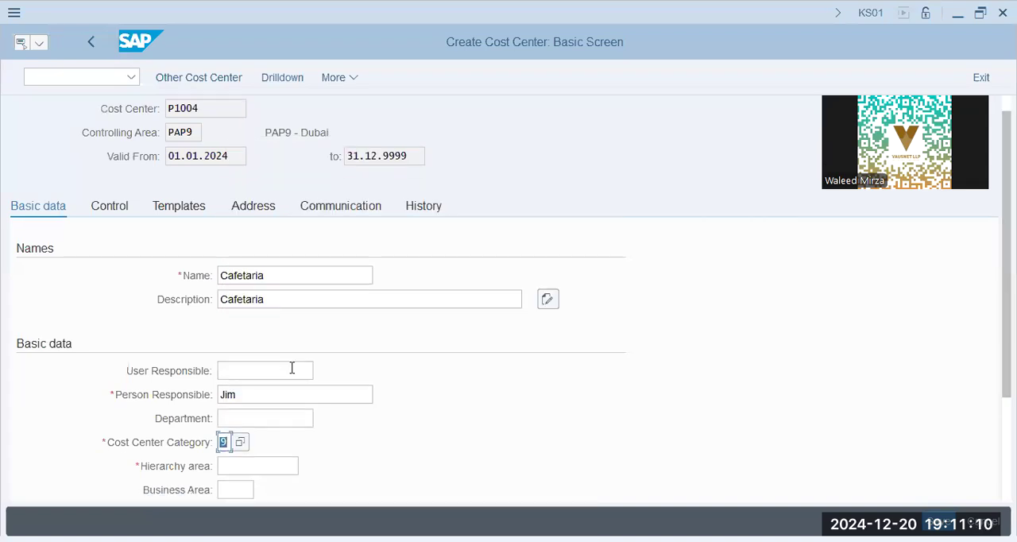
- Assign hierarchy area PAP9 to the cost center and save it
{"action": "scroll", "coordinate": [292, 370], "scroll_direction": "down", "scroll_amount": 3}
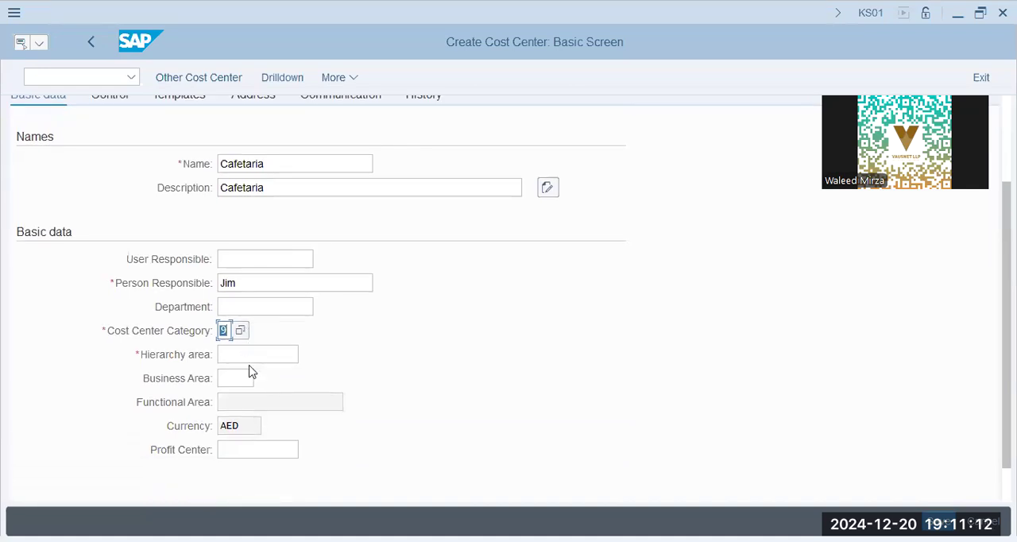
{"action": "left_click", "coordinate": [253, 354]}
{"action": "left_click", "coordinate": [306, 354]}
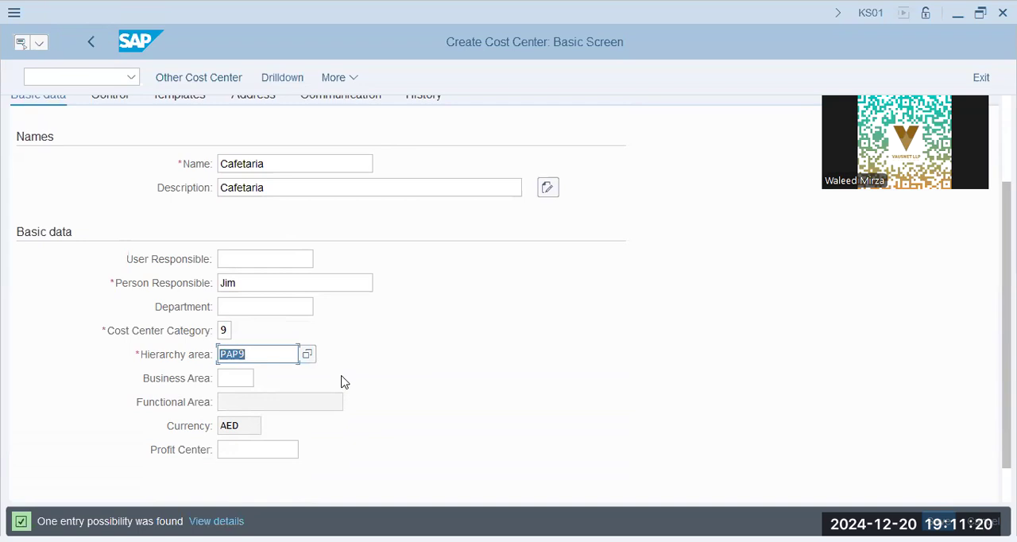
{"action": "left_click", "coordinate": [939, 521]}
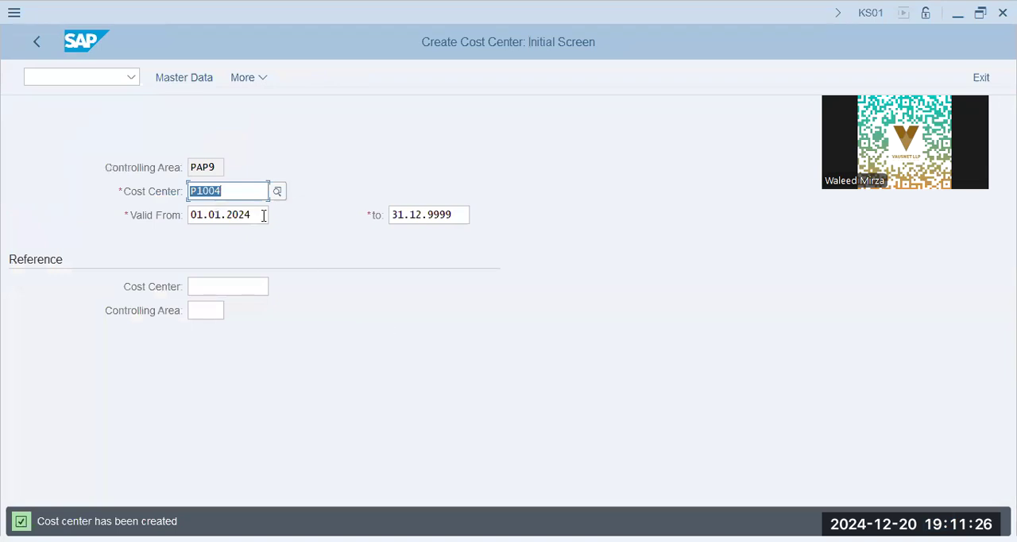
- Run transaction KANK, enter CO area PAP9 and open its number range groups for changing
{"action": "left_click", "coordinate": [226, 191]}
{"action": "key", "text": "alt+Tab"}
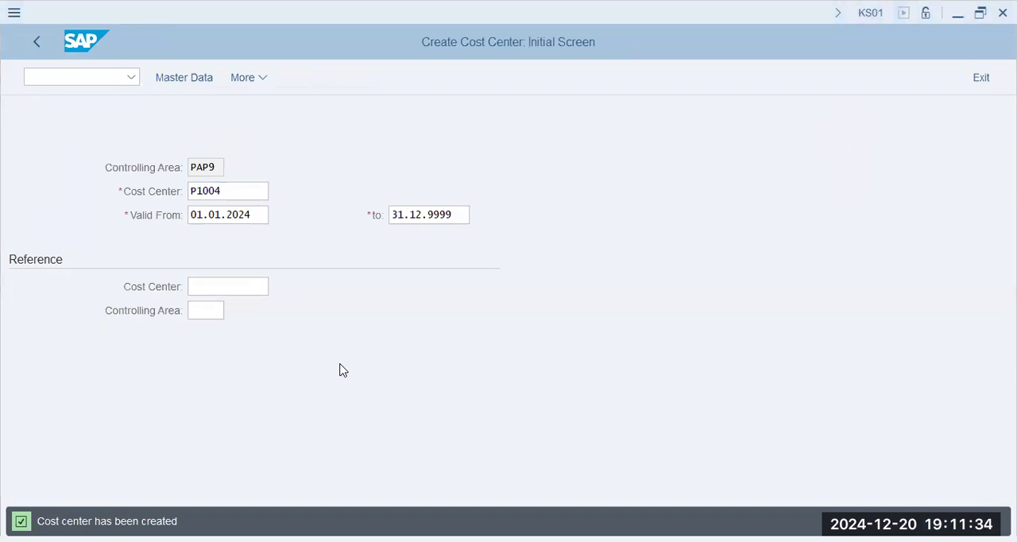
{"action": "left_click", "coordinate": [88, 77]}
{"action": "type", "text": "/n k"}
{"action": "type", "text": "s01"}
{"action": "key", "text": "Return"}
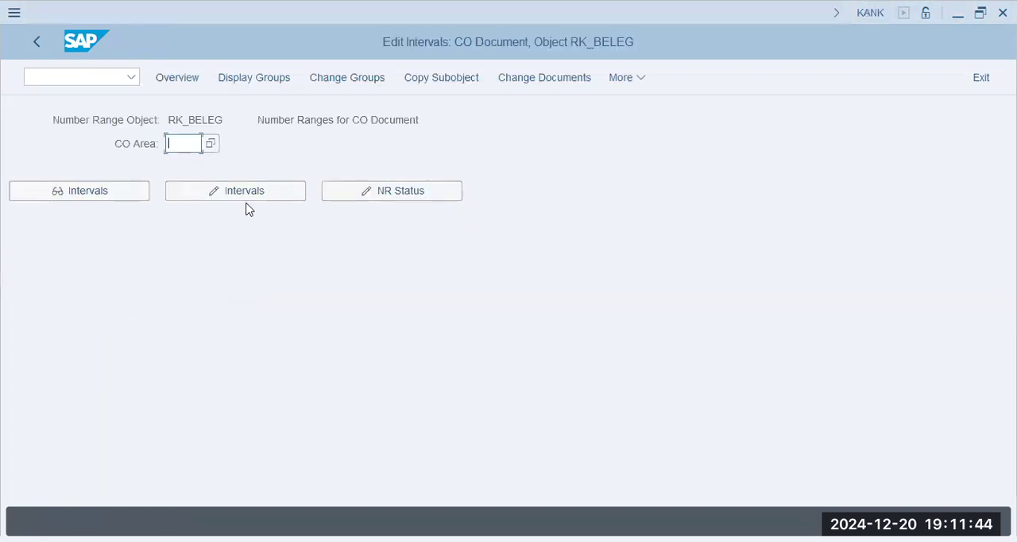
{"action": "type", "text": "pap9"}
{"action": "key", "text": "Tab"}
{"action": "key", "text": "Tab"}
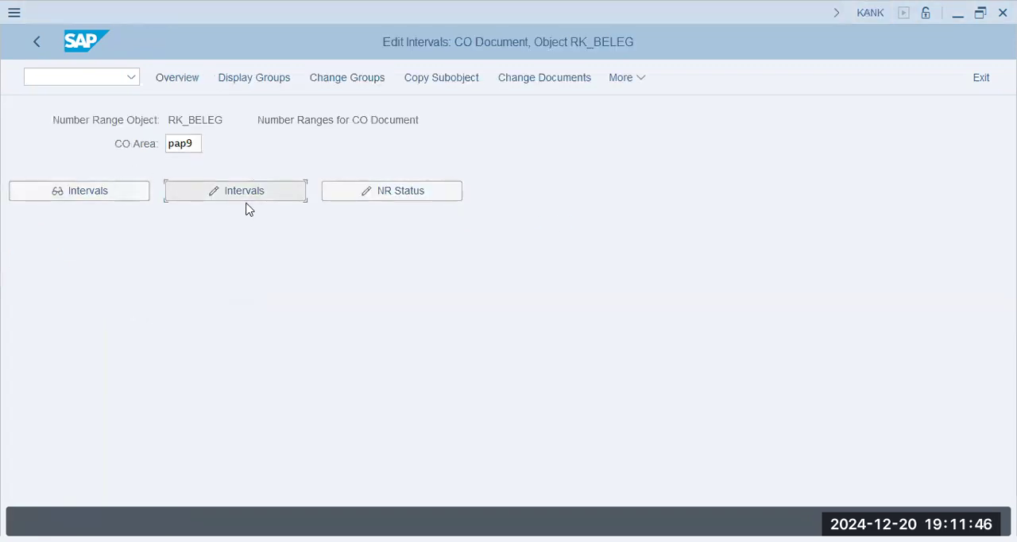
{"action": "left_click", "coordinate": [342, 78]}
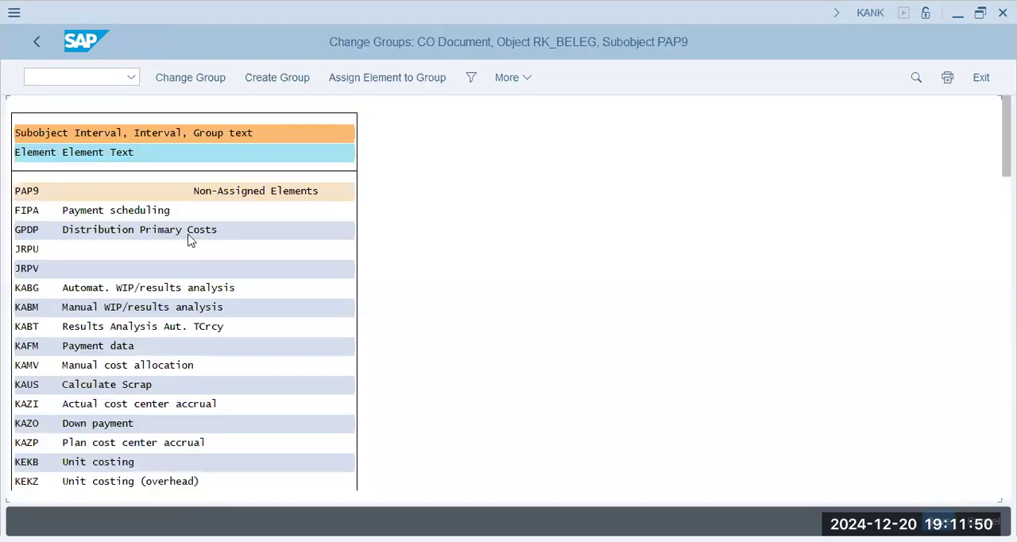
{"action": "key", "text": "ctrl+f"}
{"action": "type", "text": "rks"}
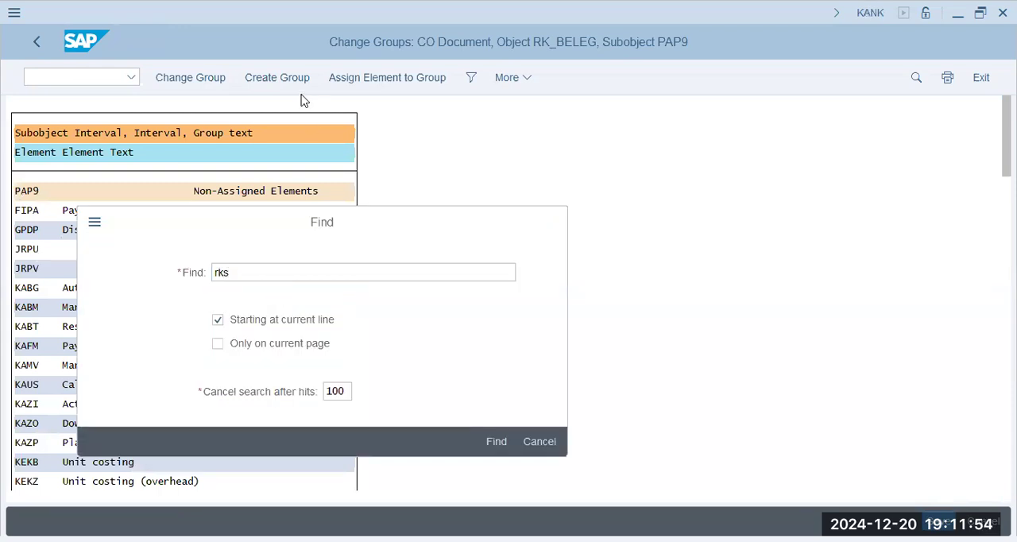
{"action": "key", "text": "Return"}
{"action": "key", "text": "Return"}
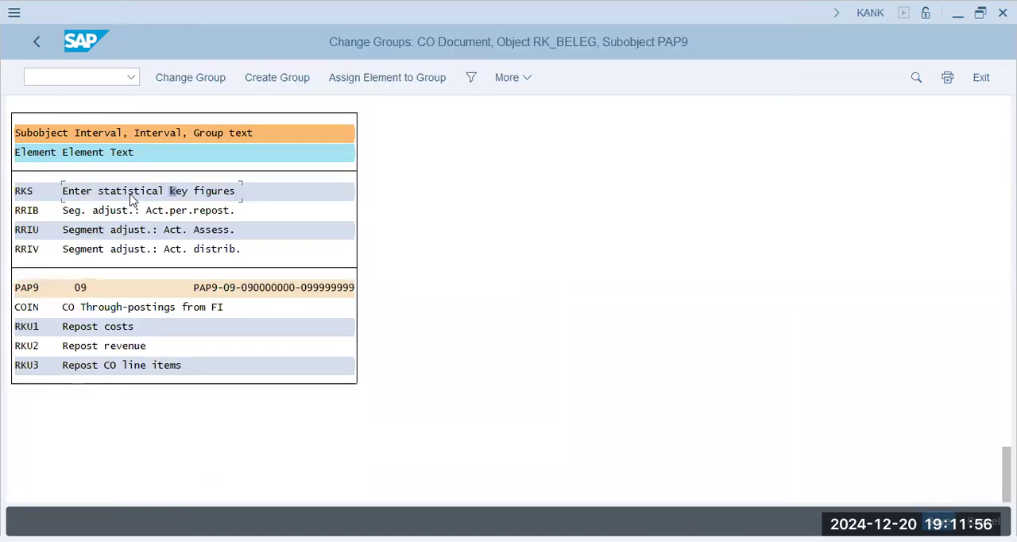
{"action": "left_click", "coordinate": [356, 81]}
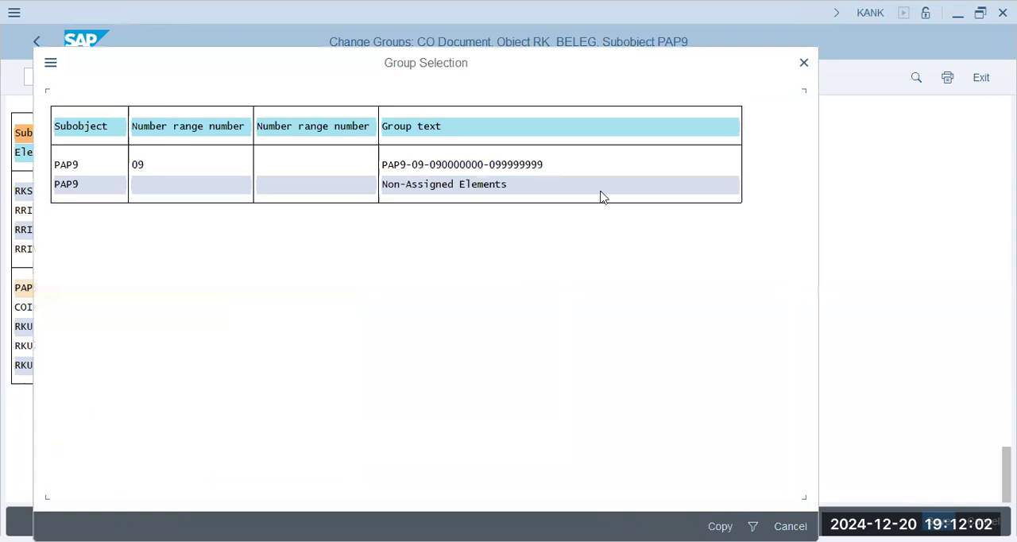
{"action": "double_click", "coordinate": [462, 165]}
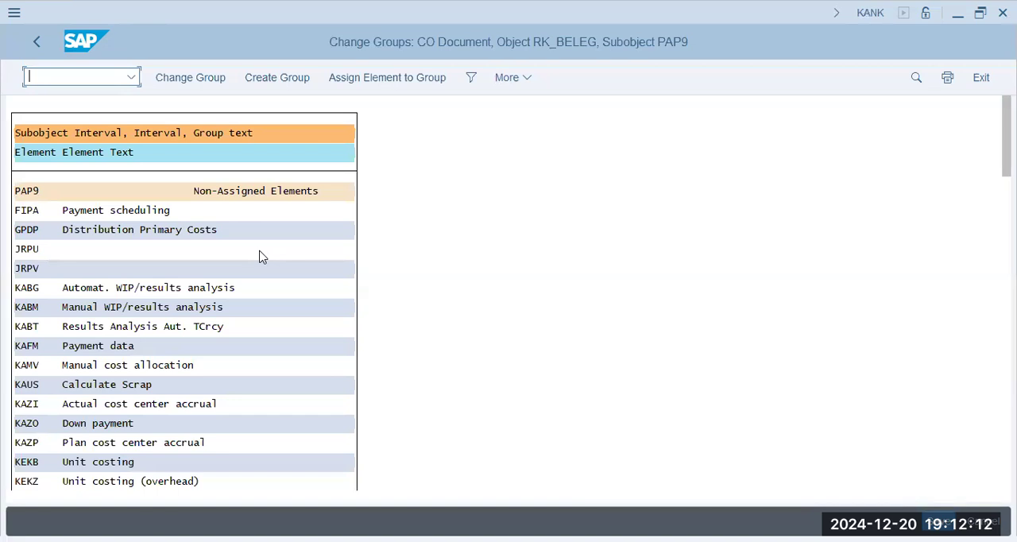
{"action": "left_click", "coordinate": [237, 228]}
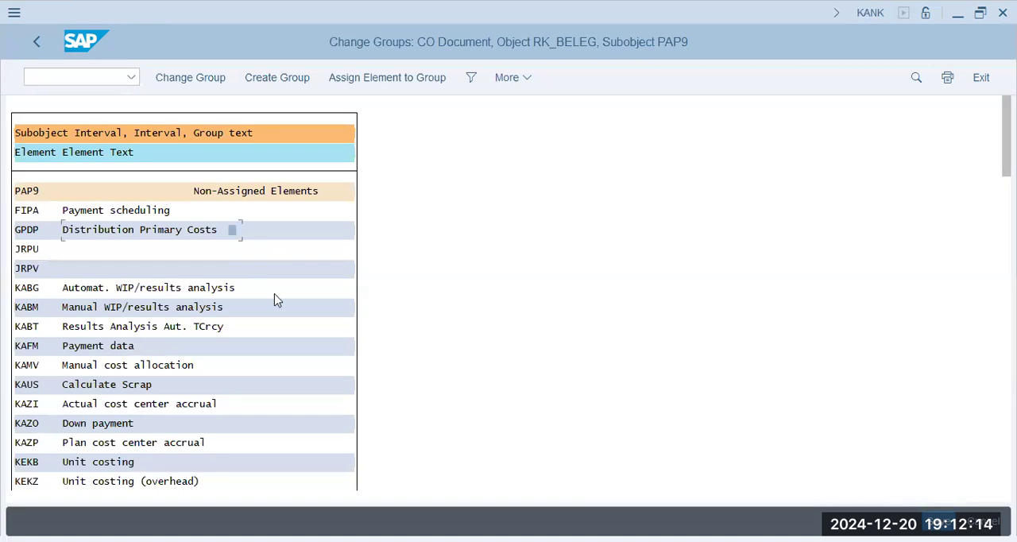
{"action": "key", "text": "ctrl+f"}
{"action": "type", "text": "rkiu"}
{"action": "key", "text": "Return"}
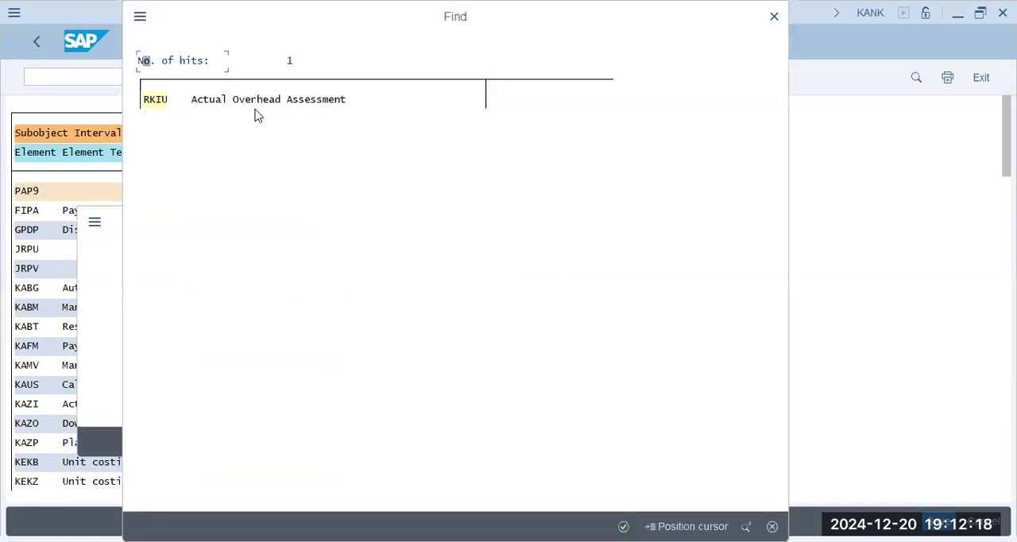
{"action": "key", "text": "Return"}
{"action": "left_click", "coordinate": [180, 191]}
{"action": "left_click", "coordinate": [397, 80]}
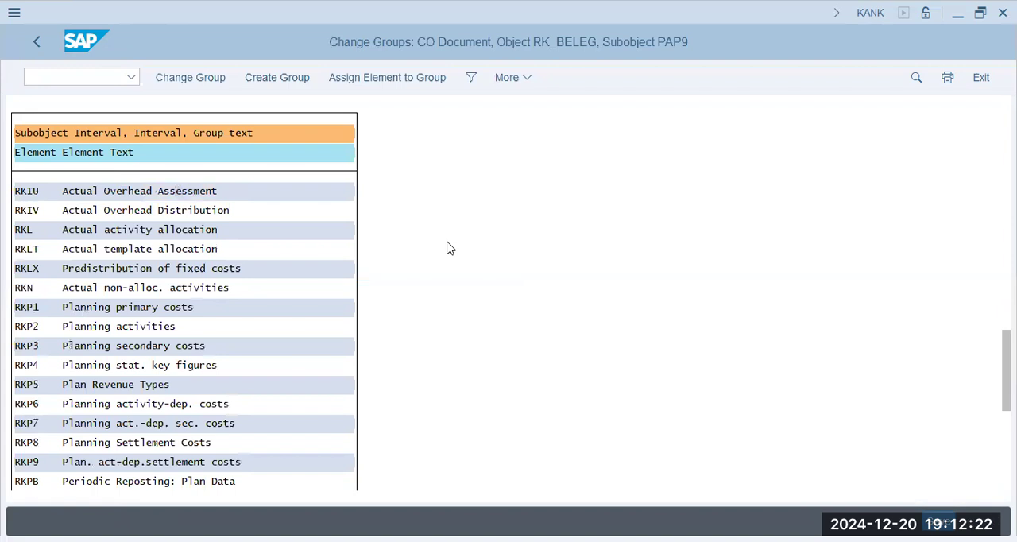
{"action": "left_click", "coordinate": [449, 168]}
{"action": "left_click", "coordinate": [542, 168]}
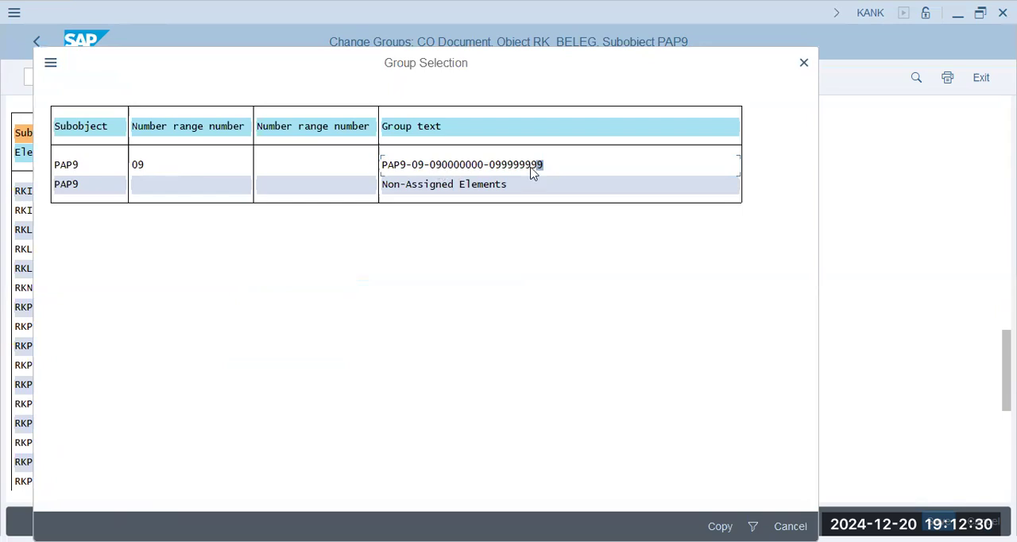
{"action": "left_click", "coordinate": [451, 167]}
{"action": "key", "text": "Return"}
{"action": "key", "text": "ctrl+s"}
- Check which elements are assigned to interval 09 of PAP9, including RKIU and RKS, and save the groups again
{"action": "left_click_drag", "start_coordinate": [1007, 136], "coordinate": [1007, 469]}
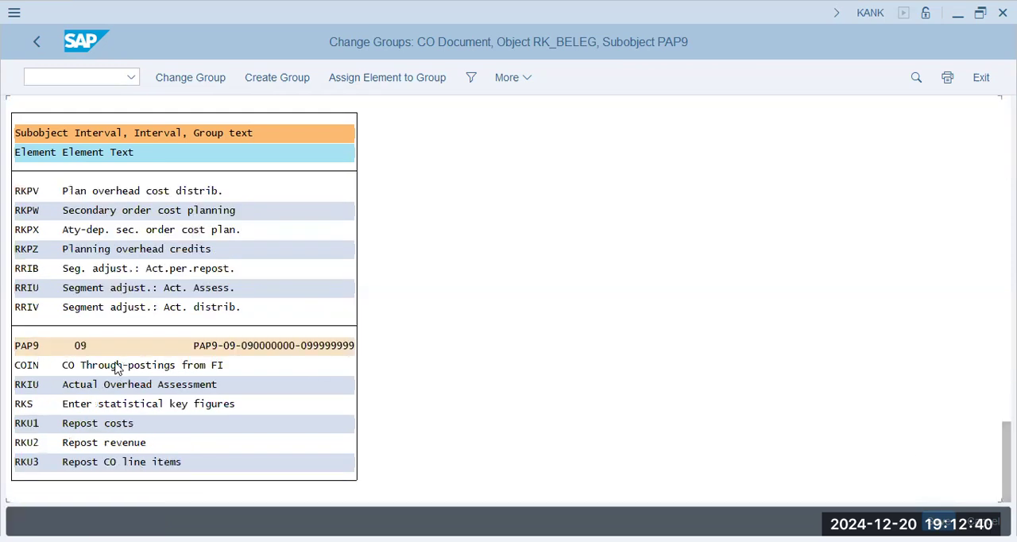
{"action": "left_click", "coordinate": [90, 384]}
{"action": "left_click", "coordinate": [155, 467]}
{"action": "left_click", "coordinate": [246, 351]}
{"action": "left_click", "coordinate": [331, 350]}
{"action": "key", "text": "ctrl+s"}
{"action": "left_click", "coordinate": [214, 405]}
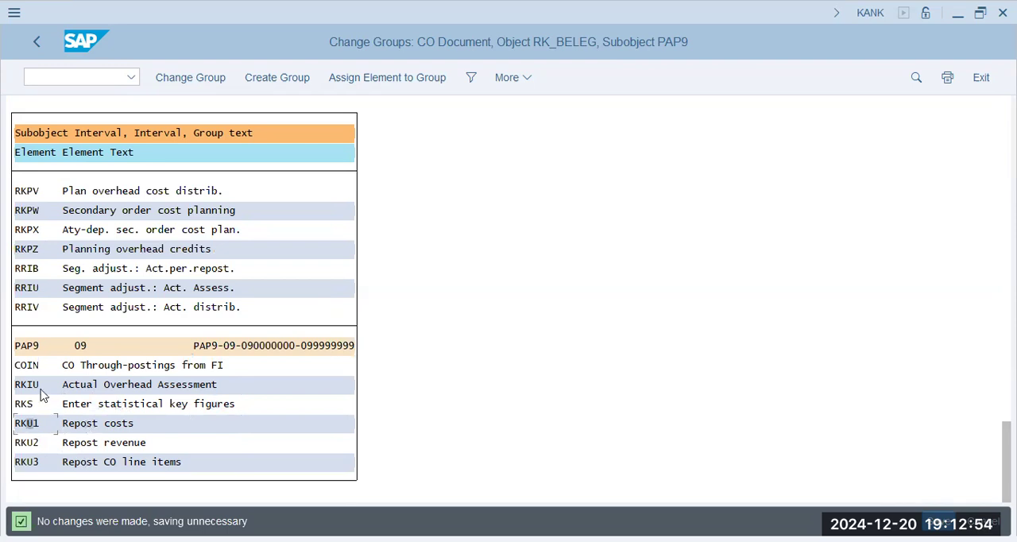
{"action": "left_click", "coordinate": [133, 387]}
{"action": "left_click", "coordinate": [80, 385]}
- Leave the number range groups and run transaction KK01 to create a statistical key figure
{"action": "key", "text": "F3"}
{"action": "left_click", "coordinate": [101, 77]}
{"action": "type", "text": "/n kk0"}
{"action": "key", "text": "Return"}
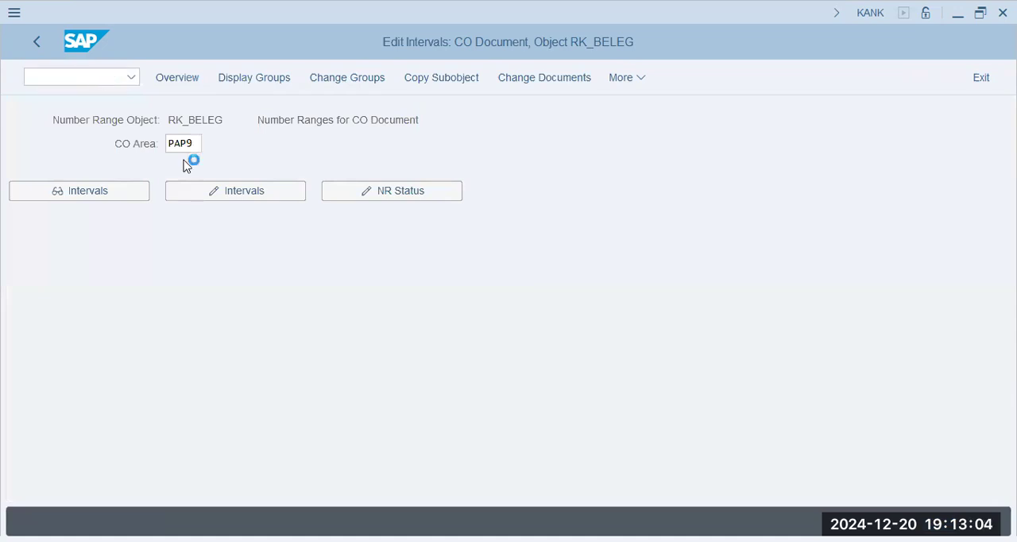
{"action": "left_click", "coordinate": [204, 191]}
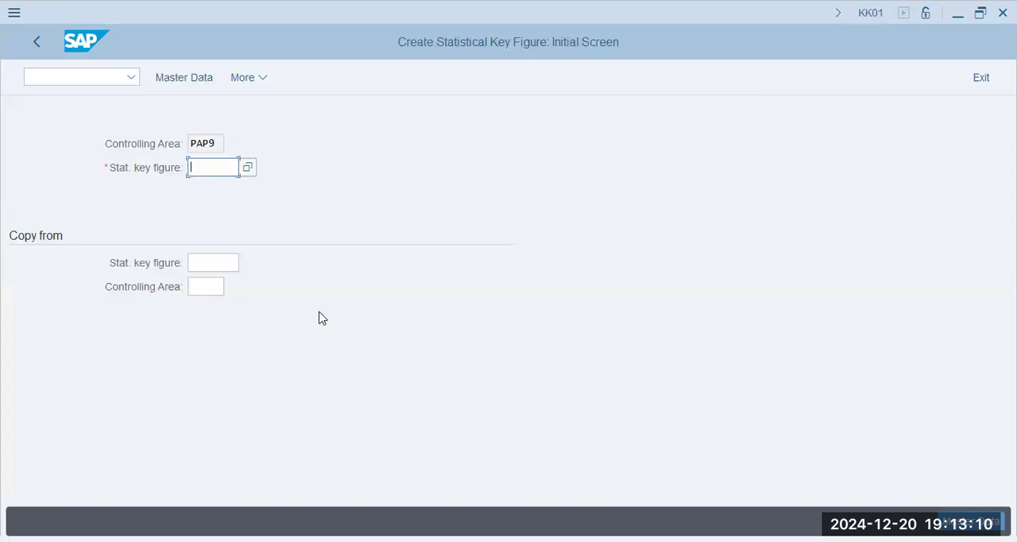
- Enter EMP as the new statistical key figure in controlling area PAP9 and open its master data
{"action": "key", "text": "alt+Tab"}
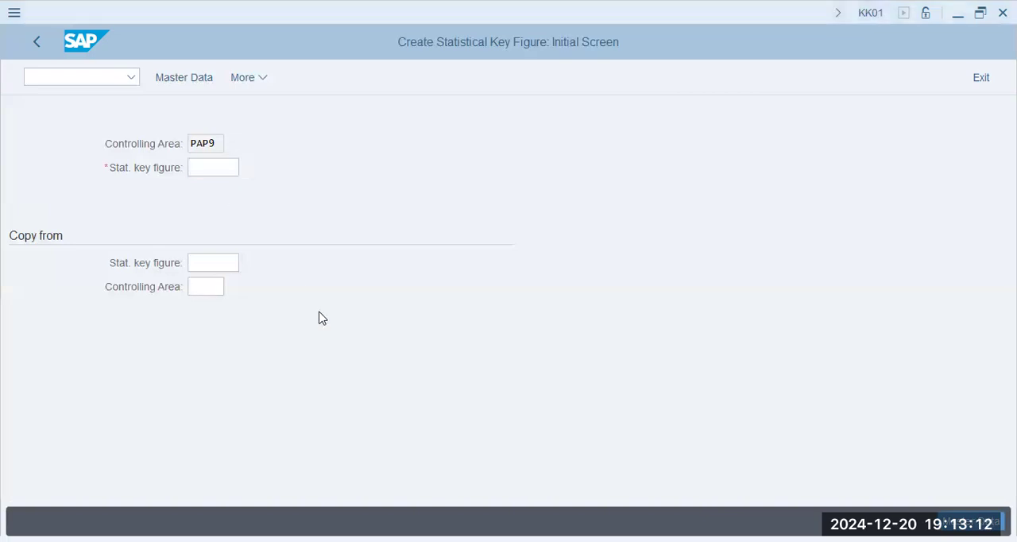
{"action": "key", "text": "alt+Tab"}
{"action": "type", "text": "emp"}
{"action": "key", "text": "Tab"}
{"action": "left_click", "coordinate": [200, 142]}
{"action": "left_click", "coordinate": [139, 167]}
{"action": "left_click_drag", "start_coordinate": [220, 170], "coordinate": [102, 168]}
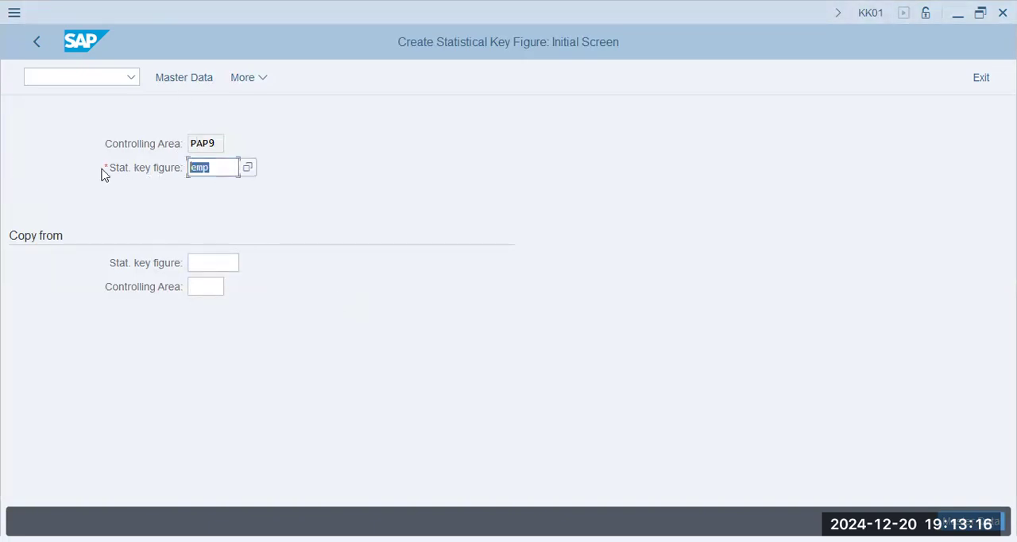
{"action": "left_click", "coordinate": [190, 80]}
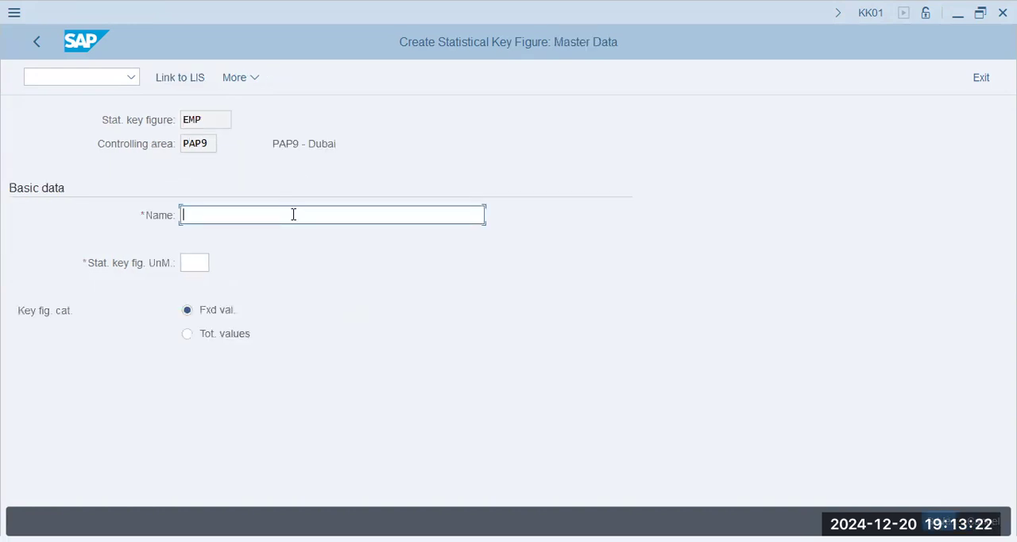
- Name the key figure Employee, set its unit to EA with the fixed value category, and save it
{"action": "type", "text": "Employee"}
{"action": "key", "text": "Tab"}
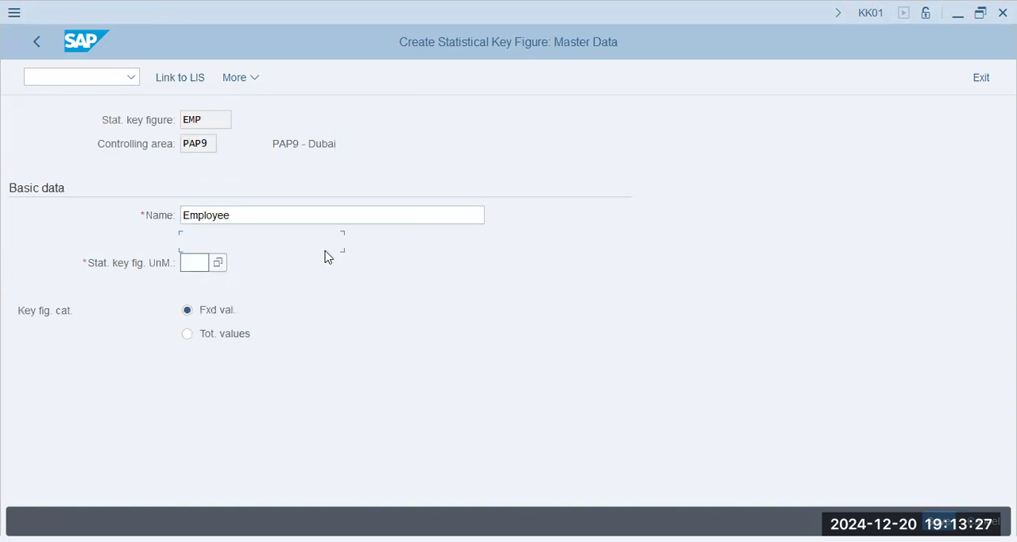
{"action": "type", "text": "ea"}
{"action": "left_click", "coordinate": [348, 253]}
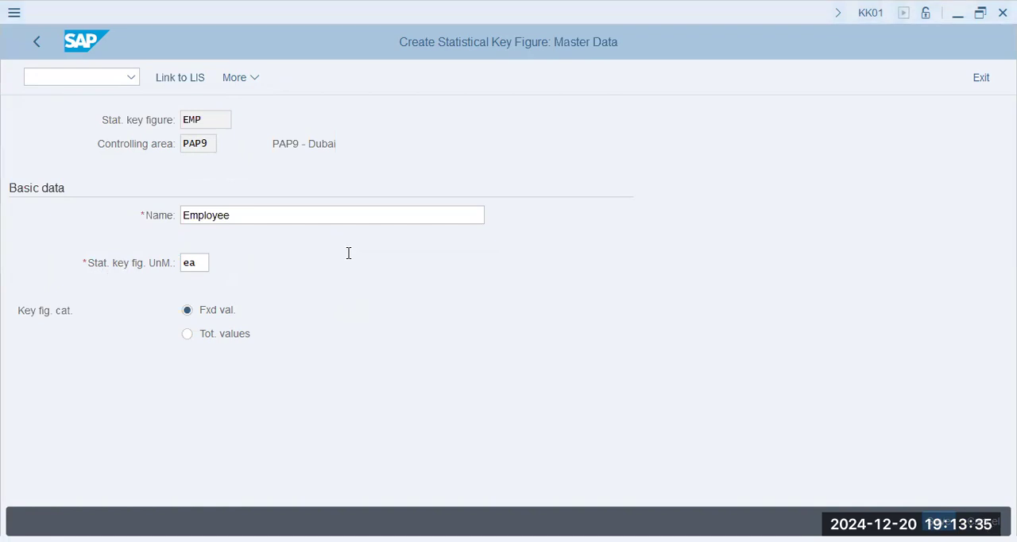
{"action": "left_click", "coordinate": [228, 342]}
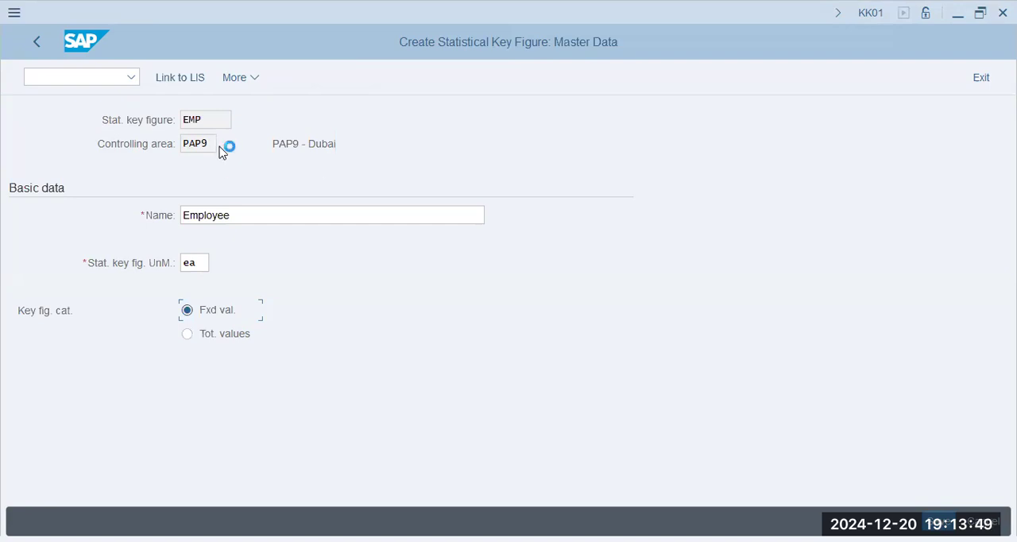
{"action": "key", "text": "ctrl+s"}
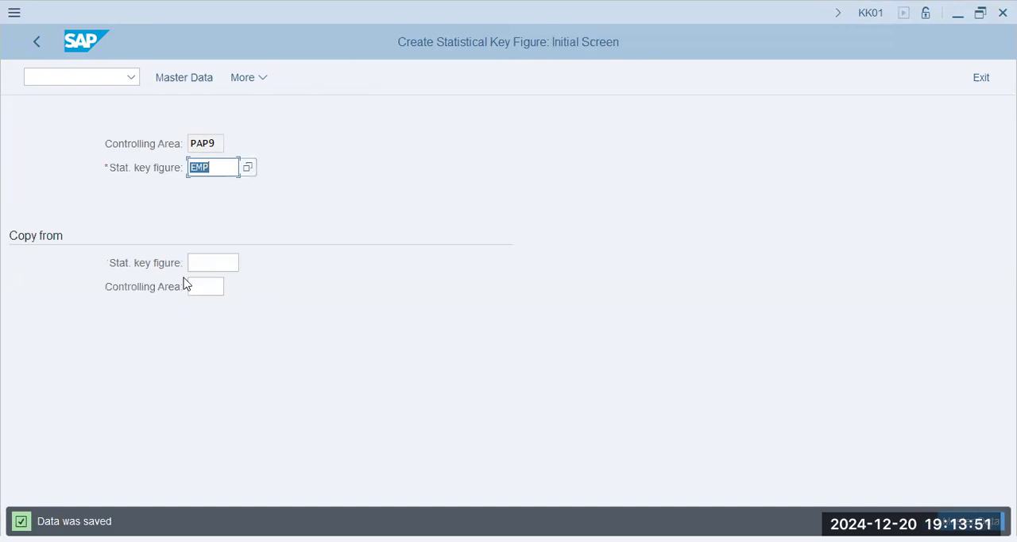
- Run transaction KB31N to enter statistical key figures
{"action": "key", "text": "ctrl+slash"}
{"action": "type", "text": "/n kb31n"}
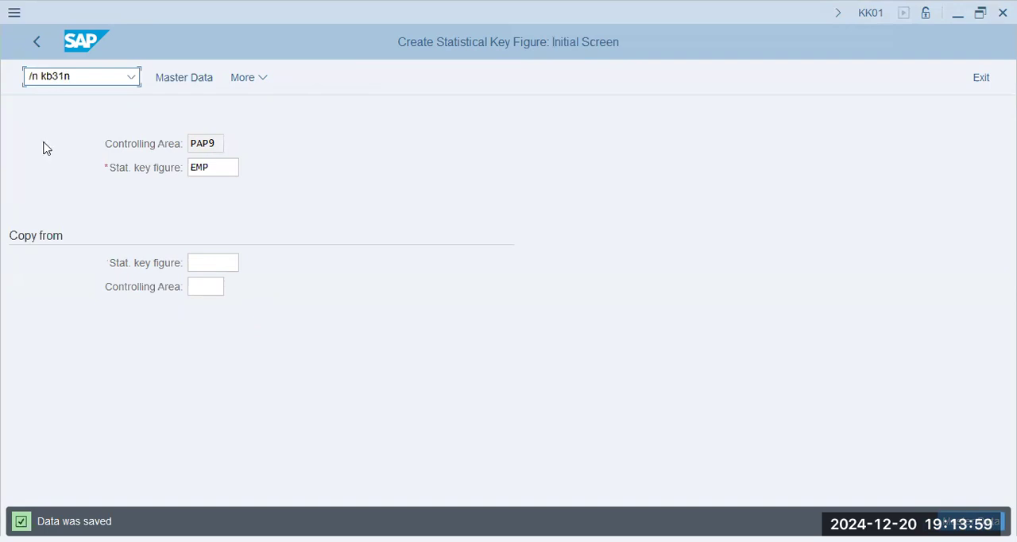
{"action": "key", "text": "Return"}
{"action": "key", "text": "Return"}
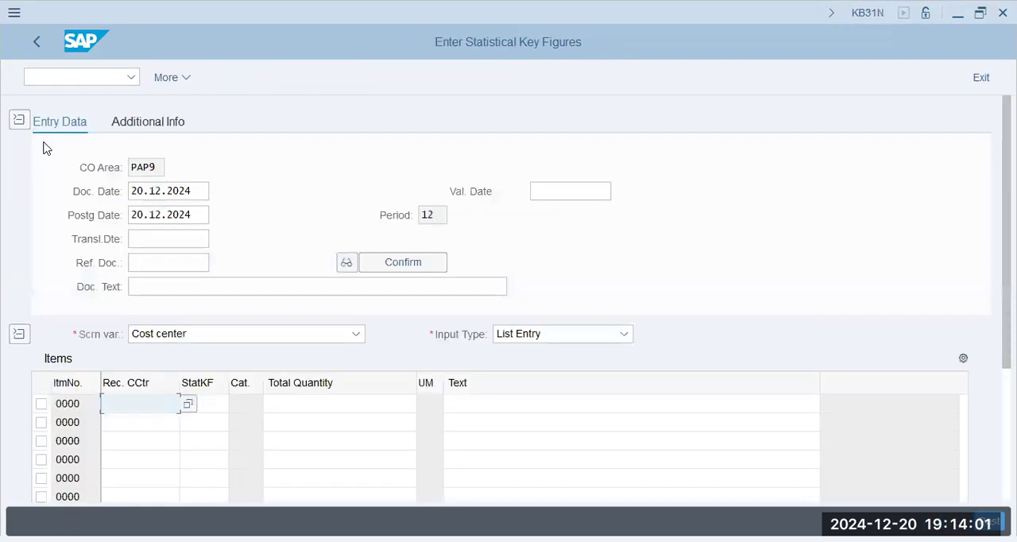
- Set both the document date and the posting date to 01.01.2024
{"action": "left_click", "coordinate": [203, 191]}
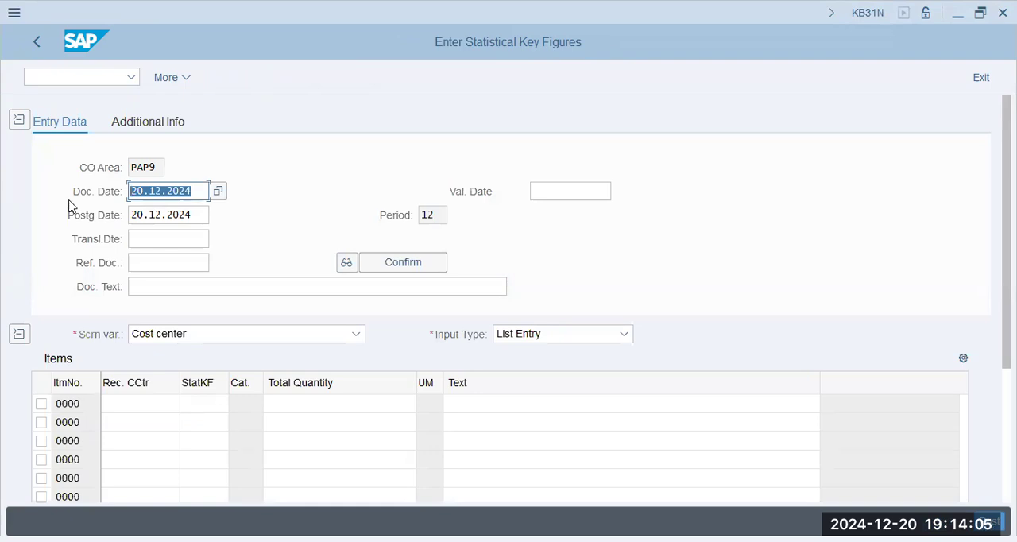
{"action": "type", "text": "01.01.2024"}
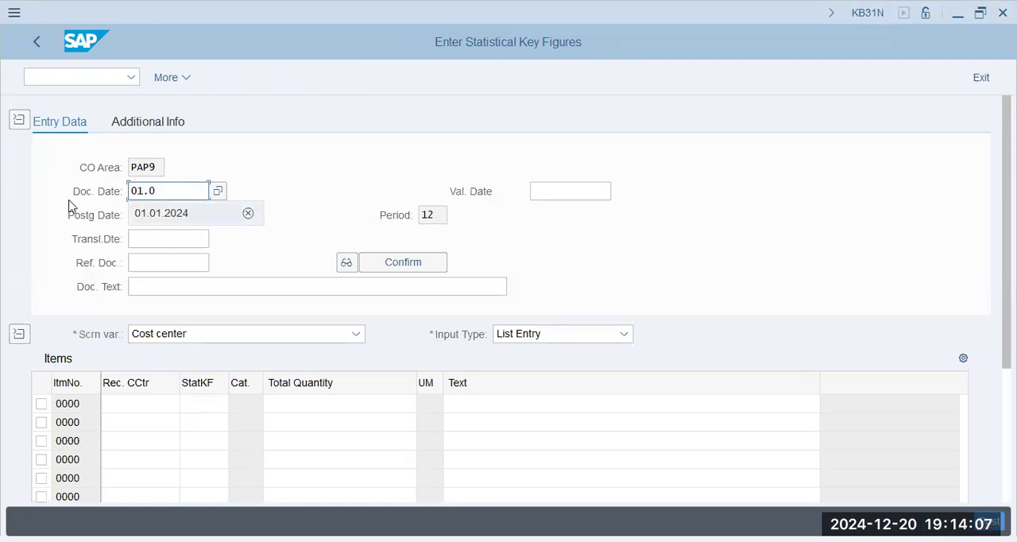
{"action": "key", "text": "Tab"}
{"action": "type", "text": "01.01"}
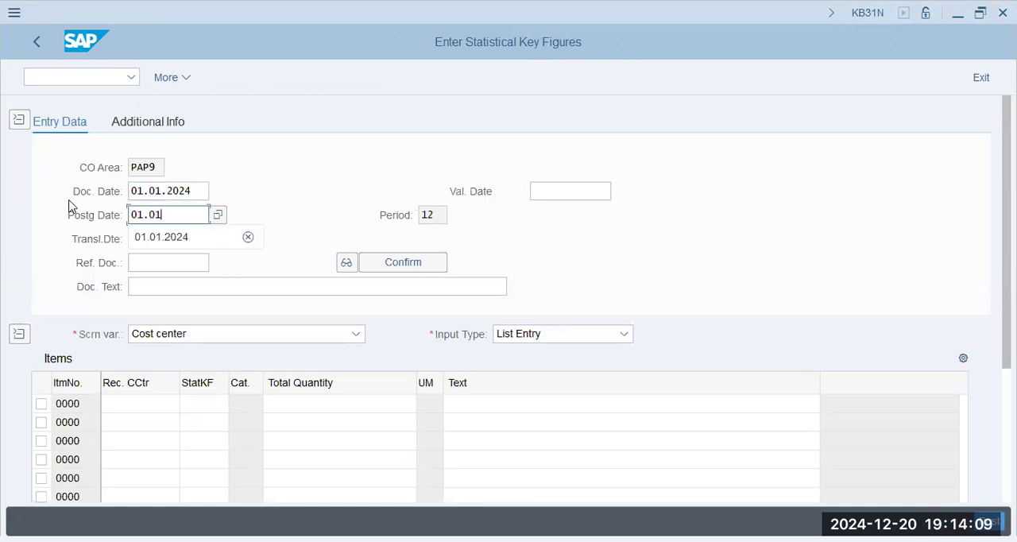
{"action": "type", "text": ".2024"}
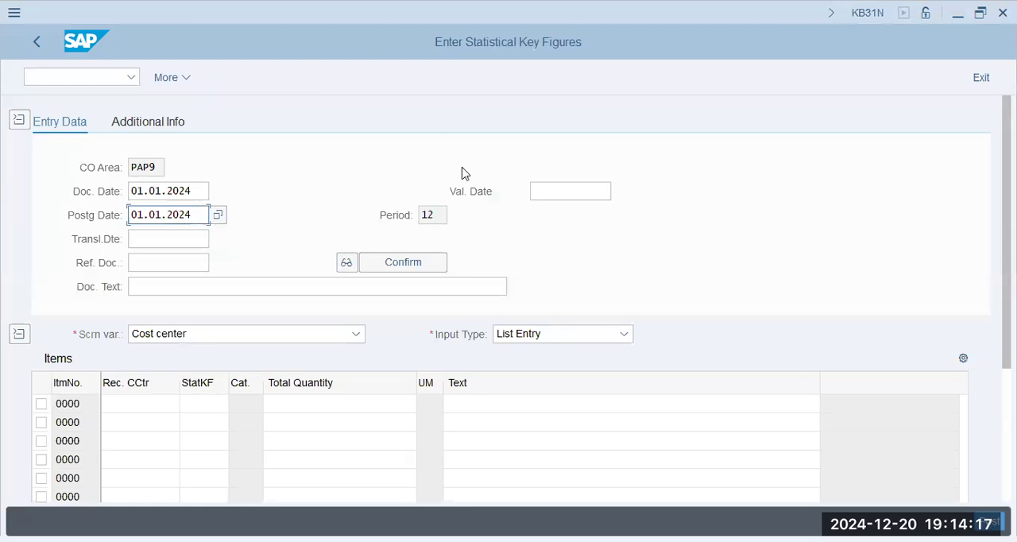
{"action": "key", "text": "alt+Tab"}
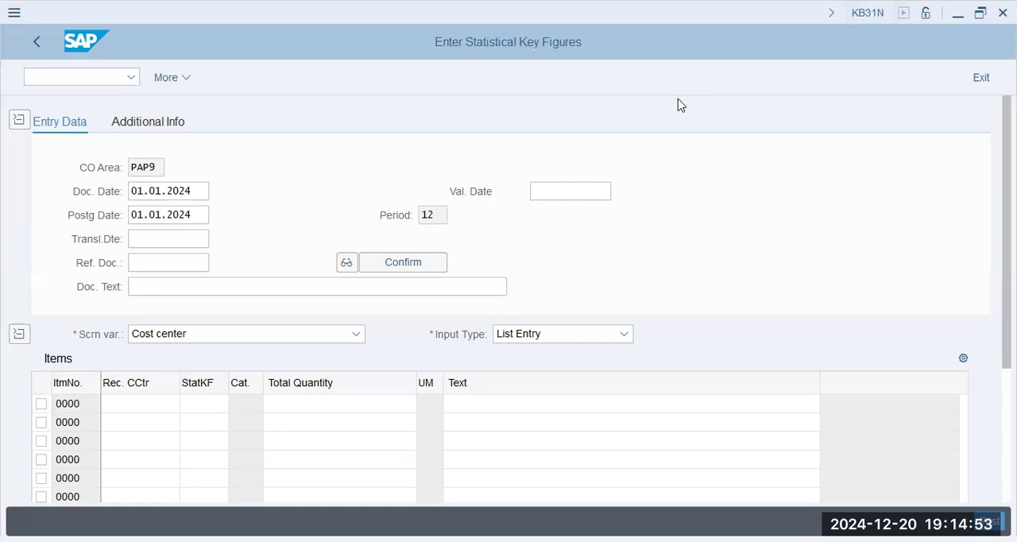
{"action": "left_click", "coordinate": [195, 191]}
{"action": "left_click", "coordinate": [167, 215]}
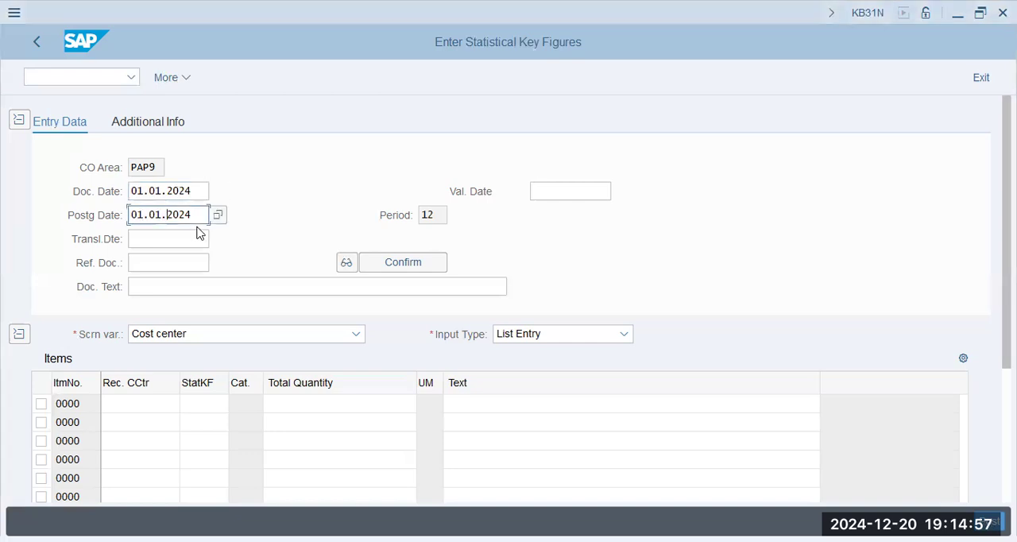
{"action": "key", "text": "alt+Tab"}
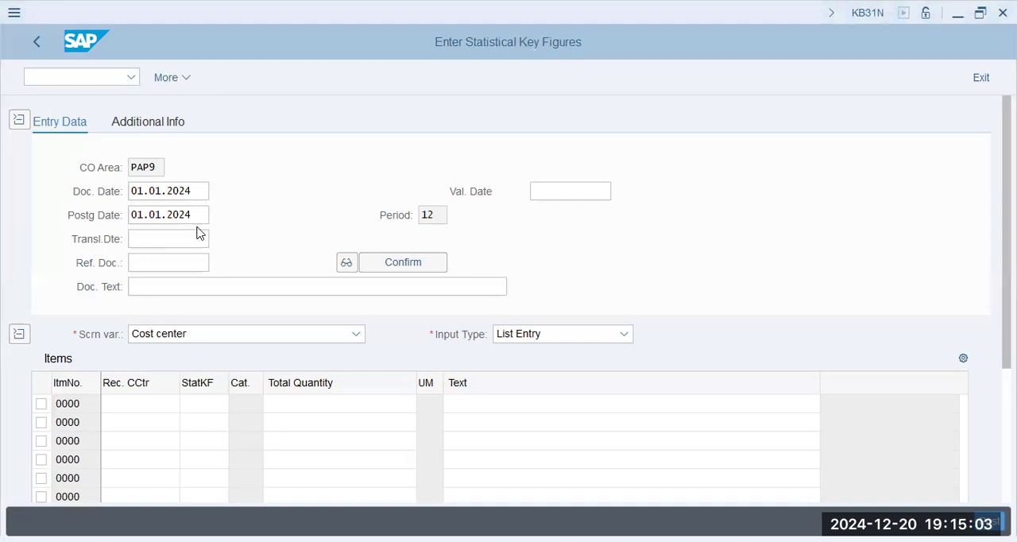
- Enter P1001, P1002 and P1003 as receiver cost centers in the first three item rows
{"action": "left_click", "coordinate": [179, 303]}
{"action": "type", "text": "p1001"}
{"action": "key", "text": "Tab"}
{"action": "key", "text": "shift+Tab"}
{"action": "key", "text": "Down"}
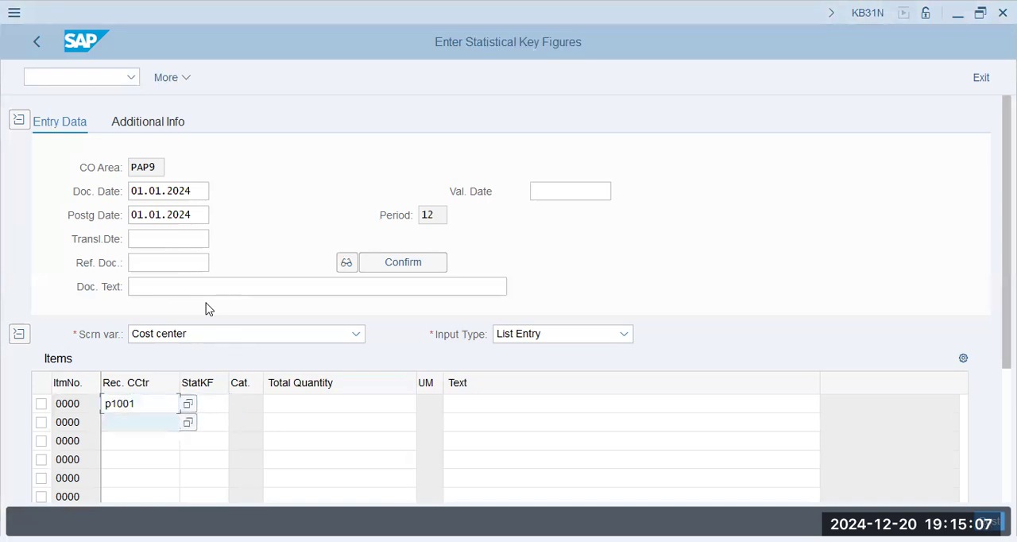
{"action": "type", "text": "p1002"}
{"action": "key", "text": "Tab"}
{"action": "key", "text": "Tab"}
{"action": "key", "text": "shift+Tab"}
{"action": "key", "text": "shift+Tab"}
{"action": "key", "text": "Down"}
{"action": "type", "text": "p1"}
{"action": "key", "text": "BackSpace"}
{"action": "key", "text": "BackSpace"}
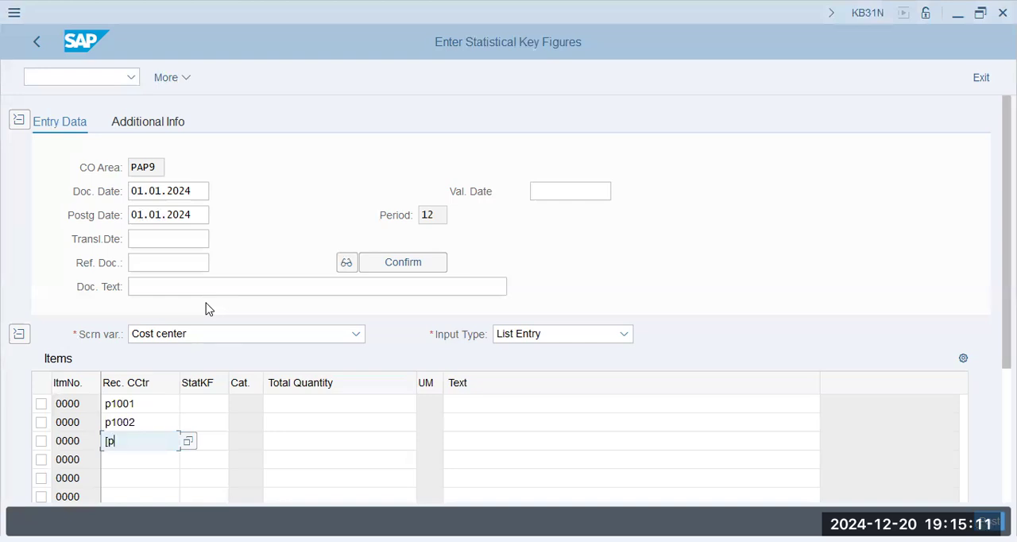
{"action": "type", "text": "p1003"}
{"action": "key", "text": "Tab"}
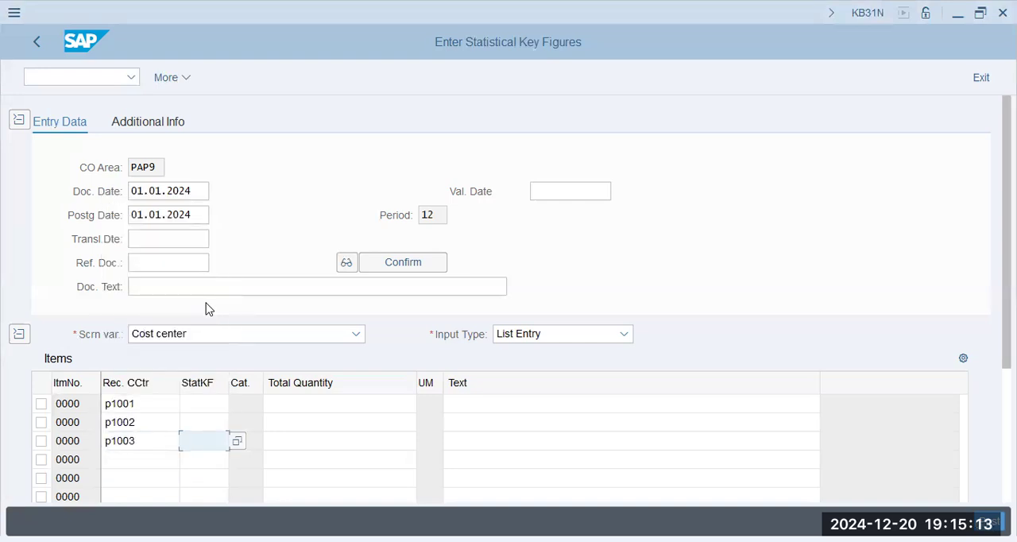
- Assign statistical key figure EMP to the item rows of P1001, P1002 and P1003
{"action": "key", "text": "Up"}
{"action": "key", "text": "Up"}
{"action": "type", "text": "emp"}
{"action": "key", "text": "Tab"}
{"action": "key", "text": "shift+Tab"}
{"action": "key", "text": "Down"}
{"action": "type", "text": "emp"}
{"action": "key", "text": "Tab"}
{"action": "key", "text": "shift+Tab"}
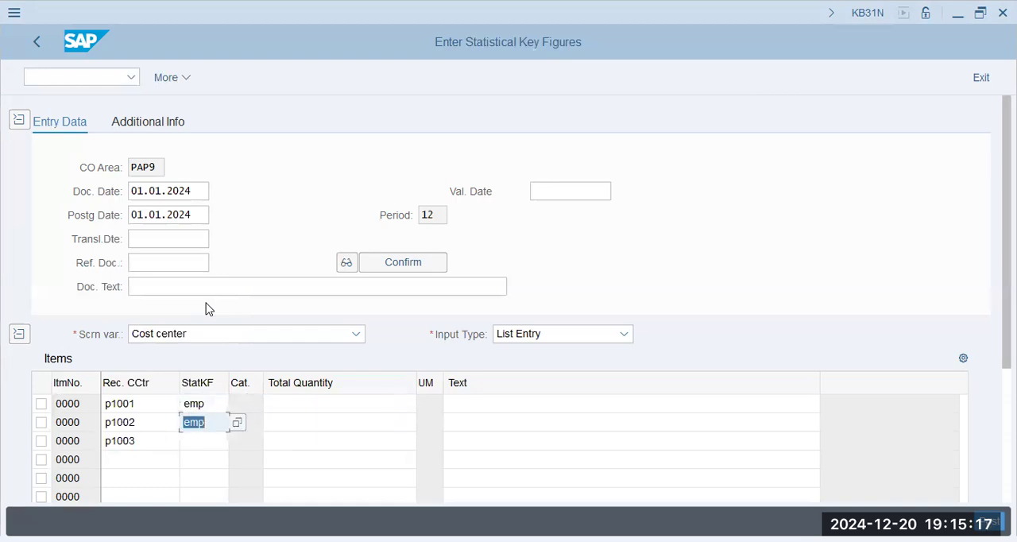
{"action": "key", "text": "Down"}
{"action": "type", "text": "emp"}
{"action": "key", "text": "Tab"}
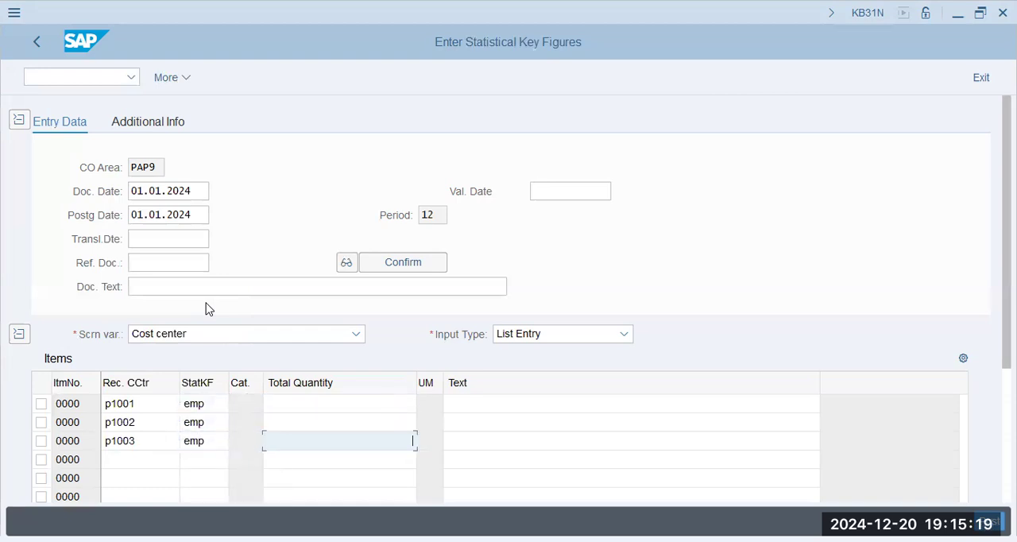
- Set the total quantities to 75 for P1001, 25 for P1002 and 200 for P1003, and confirm the entries
{"action": "key", "text": "Up"}
{"action": "key", "text": "Up"}
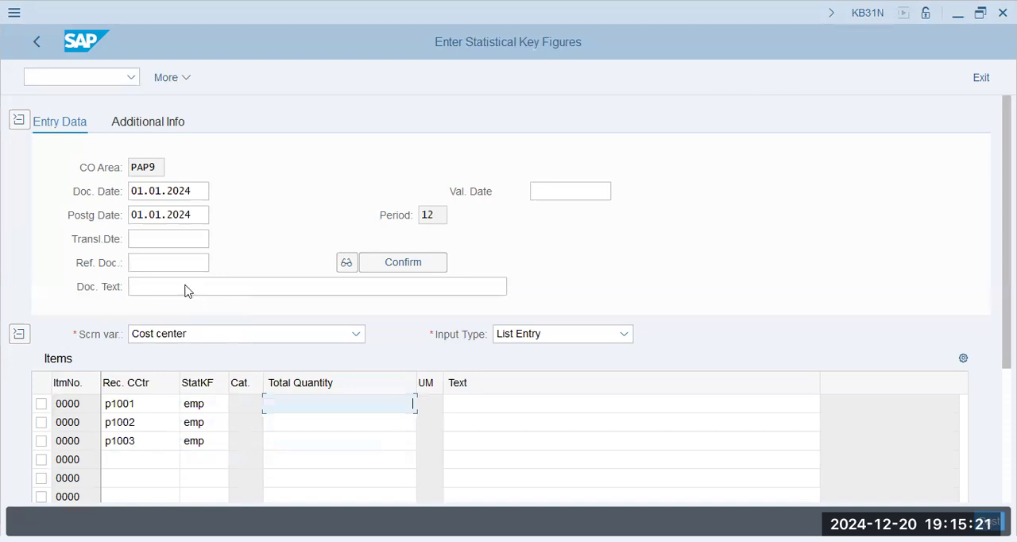
{"action": "type", "text": "74"}
{"action": "key", "text": "BackSpace"}
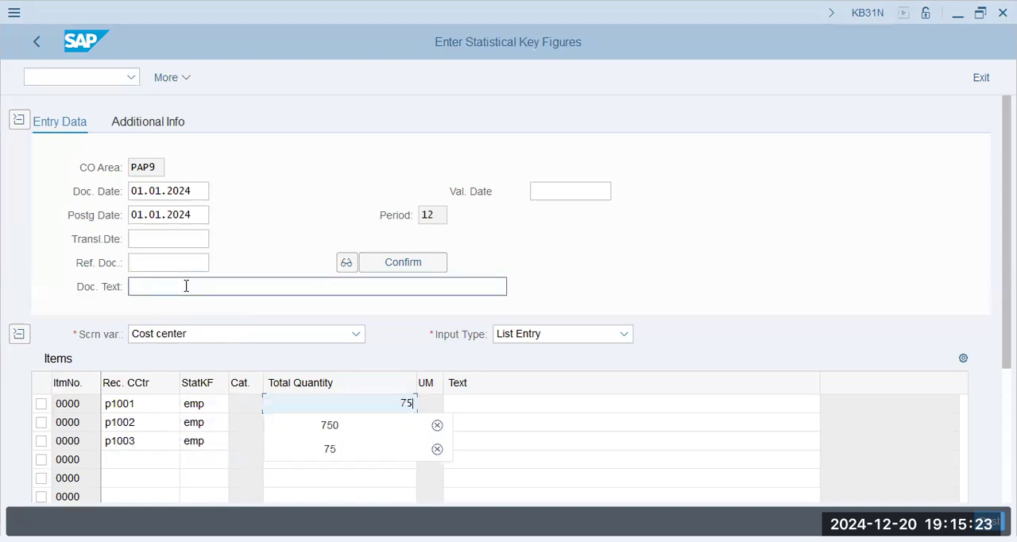
{"action": "type", "text": "5"}
{"action": "key", "text": "Down"}
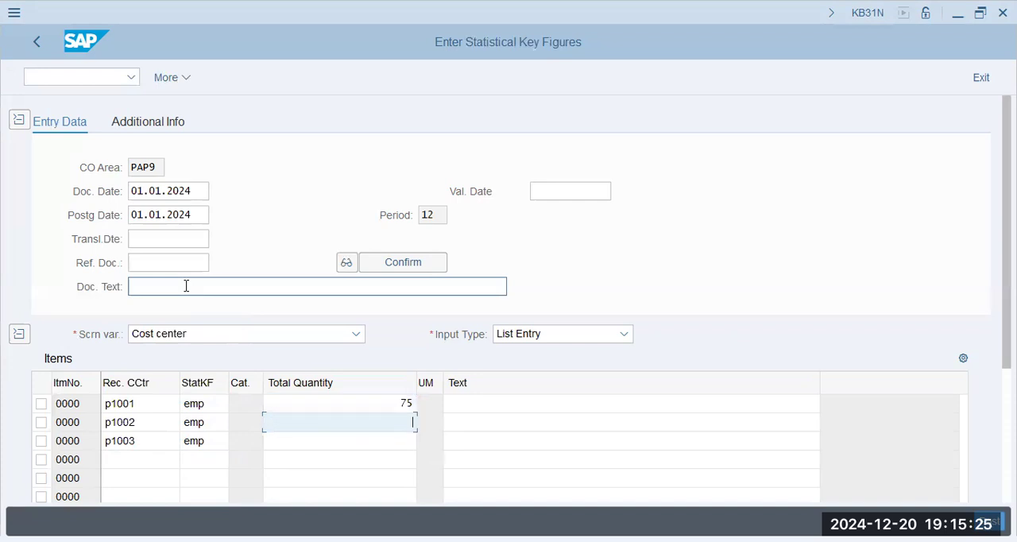
{"action": "type", "text": "25"}
{"action": "key", "text": "Tab"}
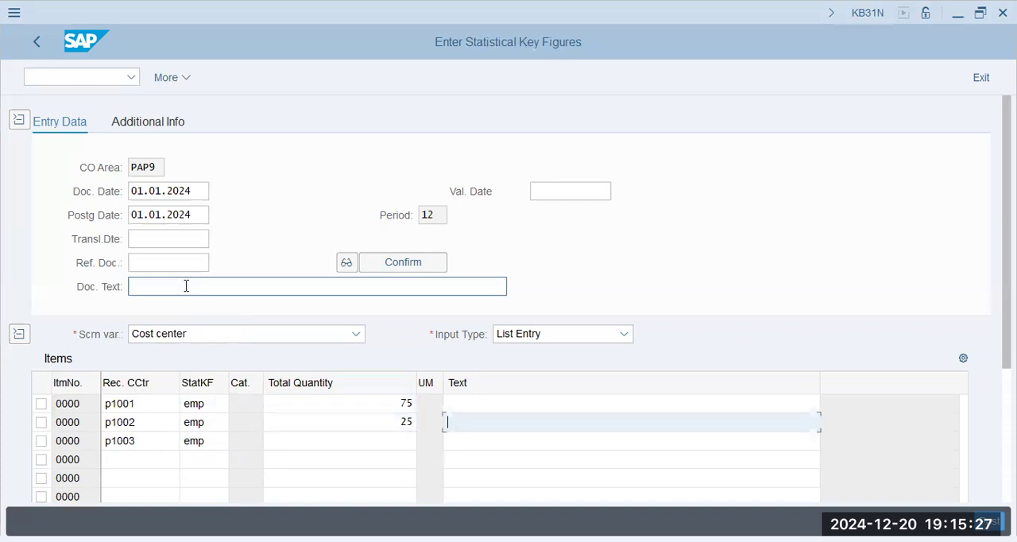
{"action": "key", "text": "Tab"}
{"action": "type", "text": "200"}
{"action": "key", "text": "Tab"}
{"action": "key", "text": "Return"}
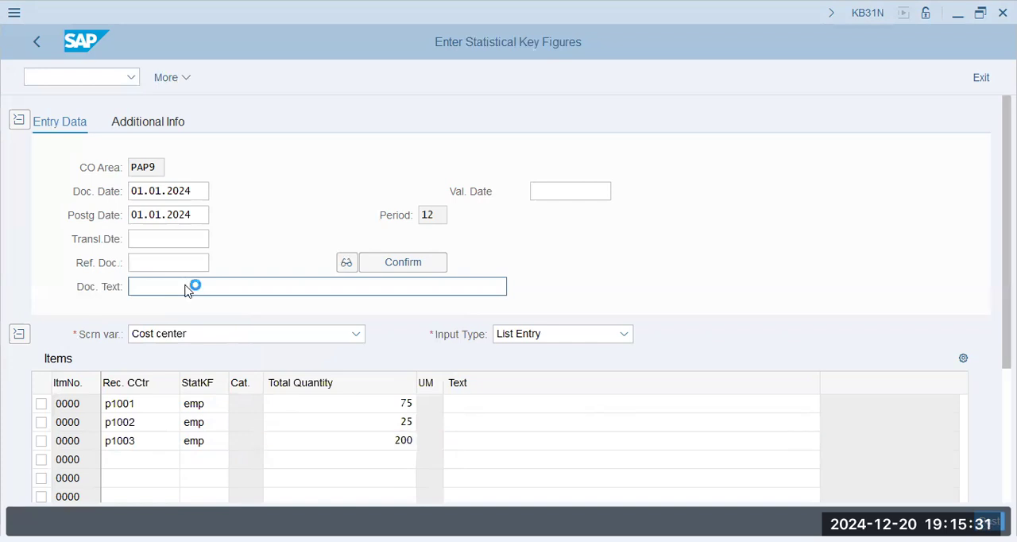
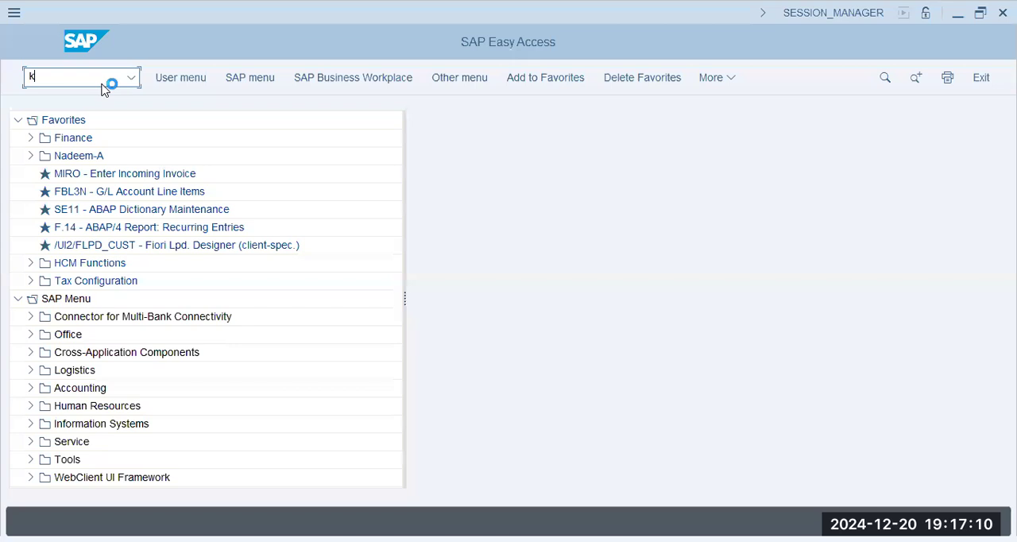
- Open the statistical key figure entry with KB31N and set the document and posting dates to 01.01.2024
{"action": "type", "text": "e51"}
{"action": "key", "text": "Return"}
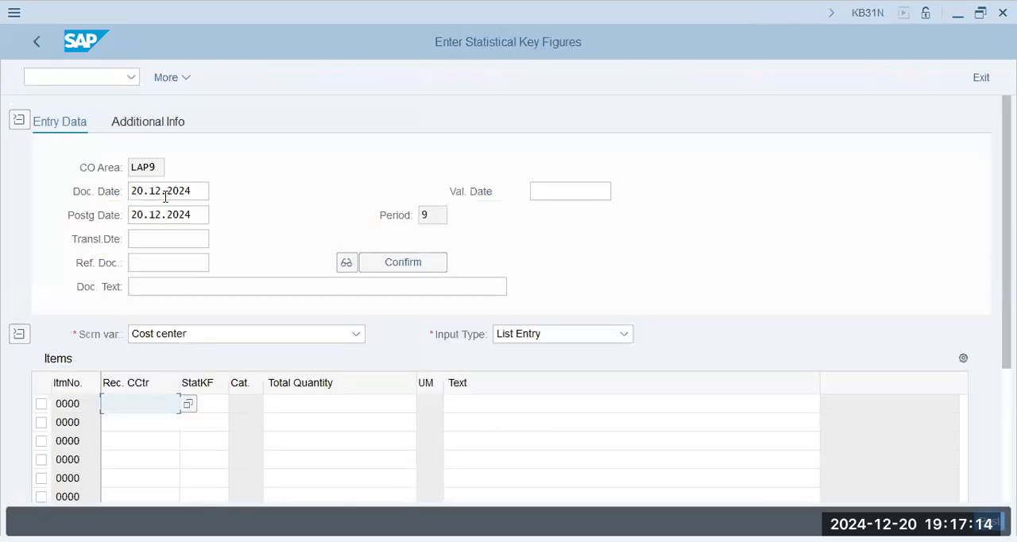
{"action": "left_click_drag", "start_coordinate": [194, 194], "coordinate": [66, 192]}
{"action": "key", "text": "BackSpace"}
{"action": "left_click", "coordinate": [197, 211]}
{"action": "left_click_drag", "start_coordinate": [195, 215], "coordinate": [74, 212]}
{"action": "key", "text": "BackSpace"}
{"action": "left_click", "coordinate": [175, 238]}
{"action": "scroll", "coordinate": [167, 350], "scroll_direction": "down", "scroll_amount": 1}
- Enter P1001, P1002 and P1003 as receiver cost centers in the first three item rows
{"action": "left_click", "coordinate": [147, 362]}
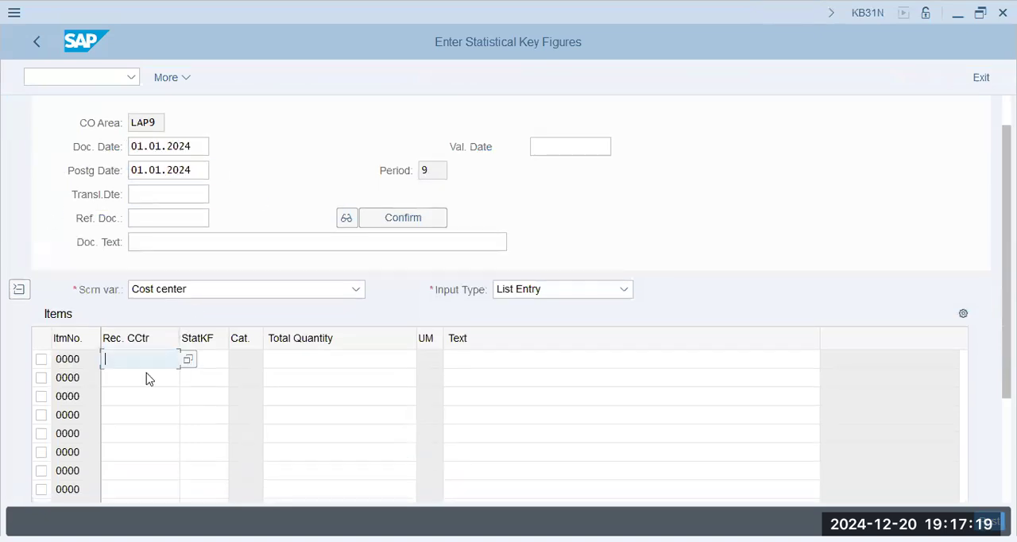
{"action": "key", "text": "Return"}
{"action": "left_click", "coordinate": [150, 377]}
{"action": "left_click", "coordinate": [142, 77]}
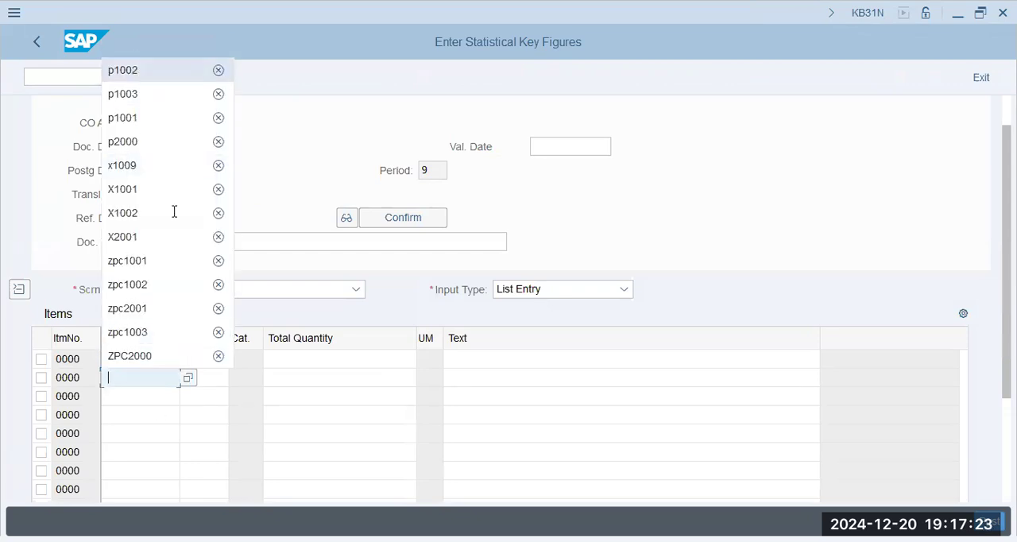
{"action": "left_click", "coordinate": [159, 397]}
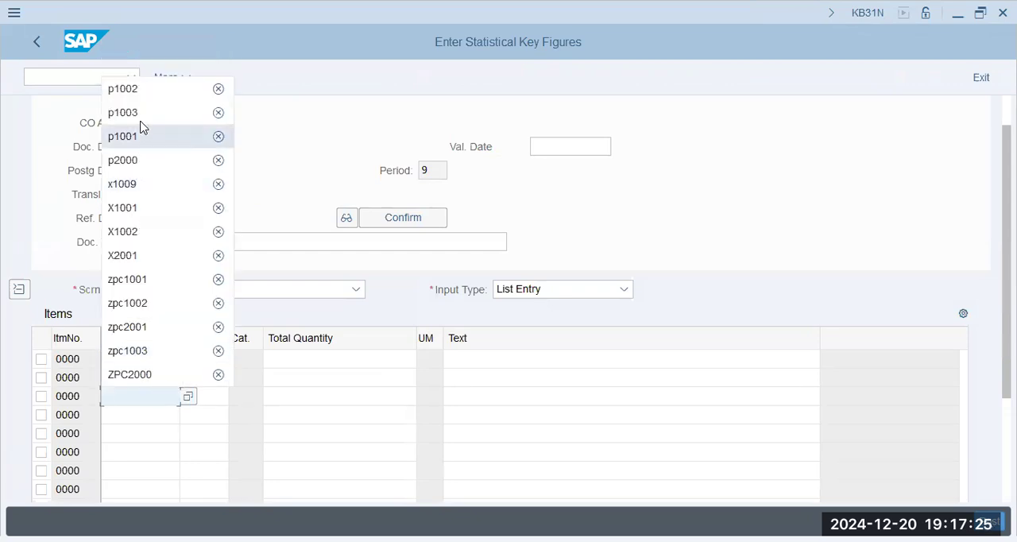
{"action": "left_click", "coordinate": [140, 114]}
- Assign statistical key figure EMP to the item rows of P1001, P1002 and P1003
{"action": "left_click", "coordinate": [223, 398]}
{"action": "key", "text": "Up"}
{"action": "key", "text": "Up"}
{"action": "type", "text": "emp"}
{"action": "key", "text": "Return"}
{"action": "left_click", "coordinate": [225, 402]}
{"action": "type", "text": "emp"}
{"action": "key", "text": "Tab"}
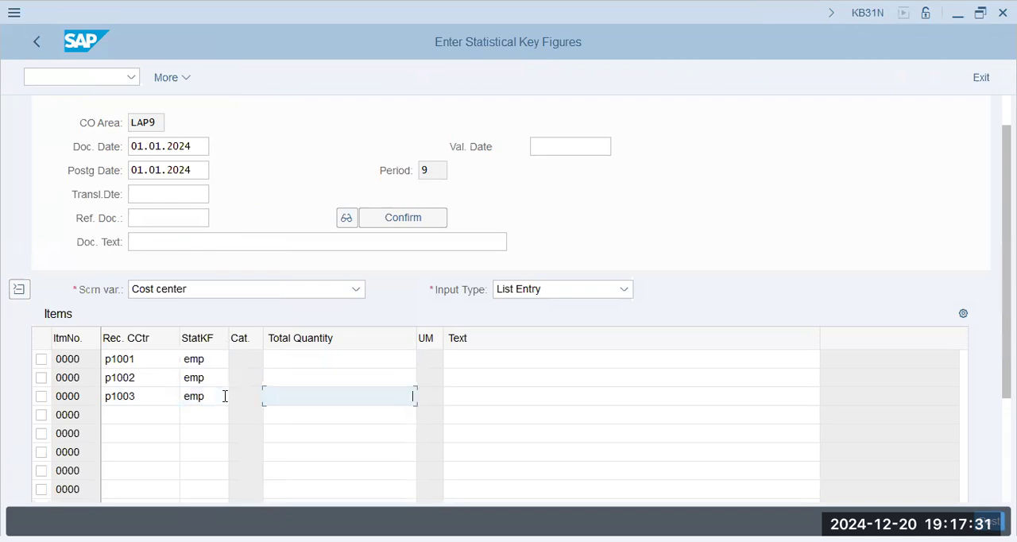
- Enter total quantities of 75 for P1001, 25 for P1002 and 200 for P1003, and try to confirm them in controlling area LAP9
{"action": "key", "text": "Up"}
{"action": "key", "text": "Up"}
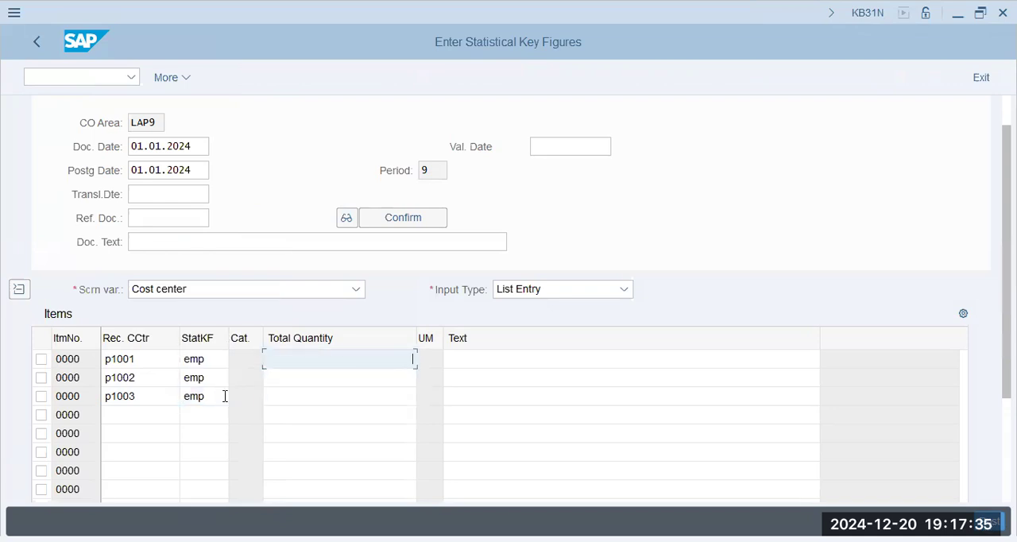
{"action": "key", "text": "alt+Tab"}
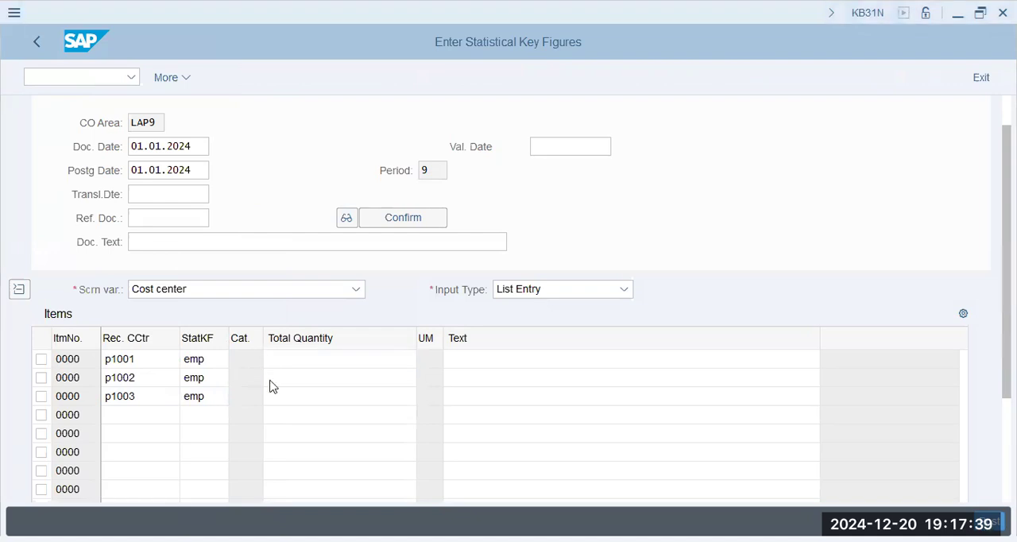
{"action": "key", "text": "alt+Tab"}
{"action": "type", "text": "75"}
{"action": "key", "text": "Down"}
{"action": "type", "text": "2"}
{"action": "key", "text": "Return"}
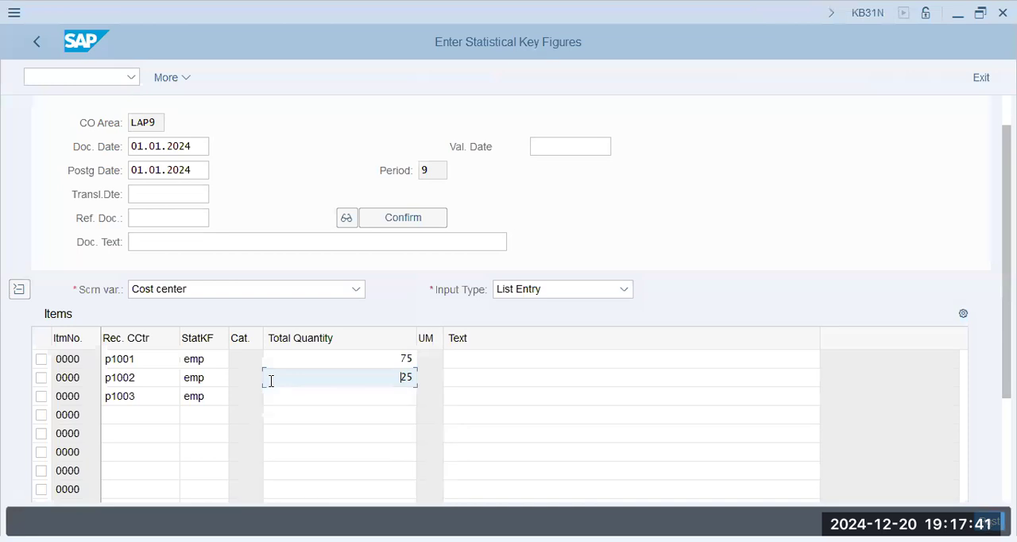
{"action": "key", "text": "Down"}
{"action": "type", "text": "2"}
{"action": "key", "text": "Down"}
{"action": "key", "text": "Down"}
{"action": "key", "text": "Return"}
{"action": "key", "text": "Return"}
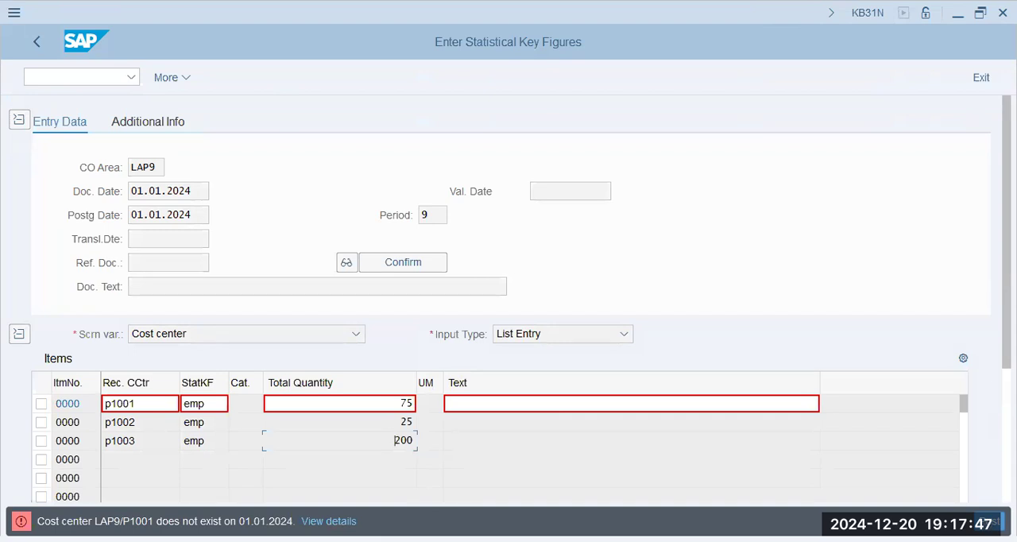
- Set the controlling area to PAP9 with transaction OKKS and reopen the statistical key figure entry with KB31N
{"action": "left_click", "coordinate": [84, 77]}
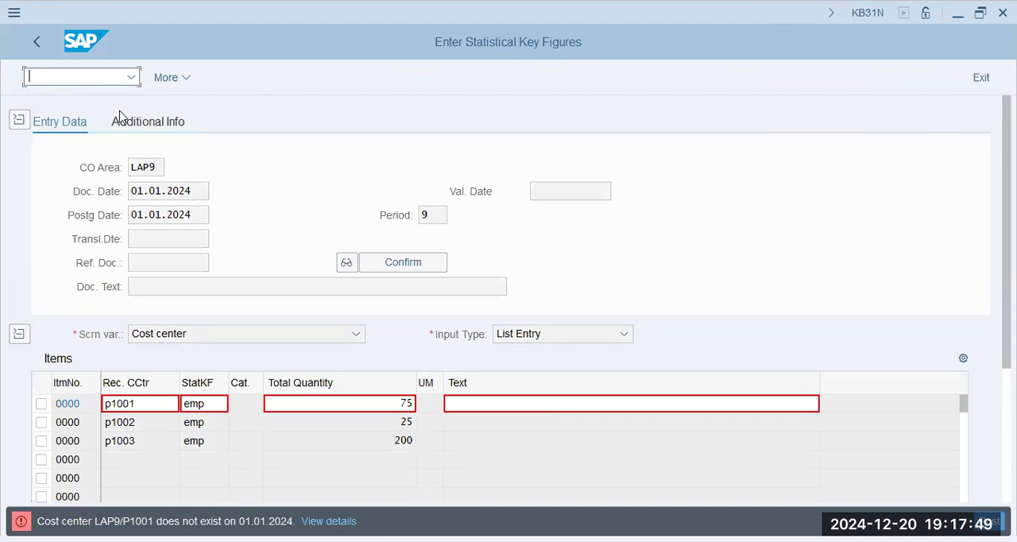
{"action": "type", "text": "/n ks03"}
{"action": "key", "text": "Return"}
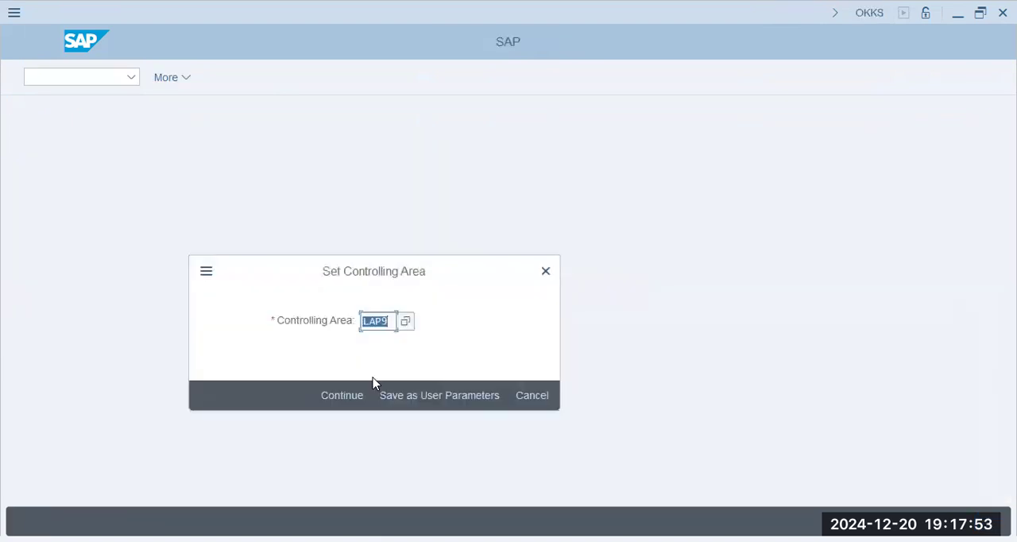
{"action": "type", "text": "pap9"}
{"action": "key", "text": "Return"}
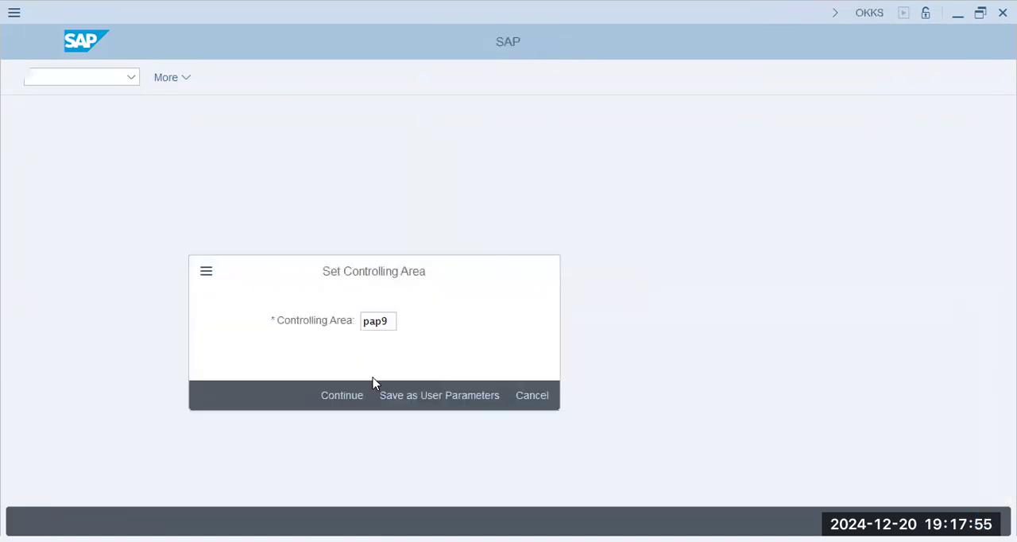
{"action": "type", "text": "ks03"}
{"action": "key", "text": "Return"}
- Set both the document date and the posting date to 01.01.2024
{"action": "left_click", "coordinate": [191, 189]}
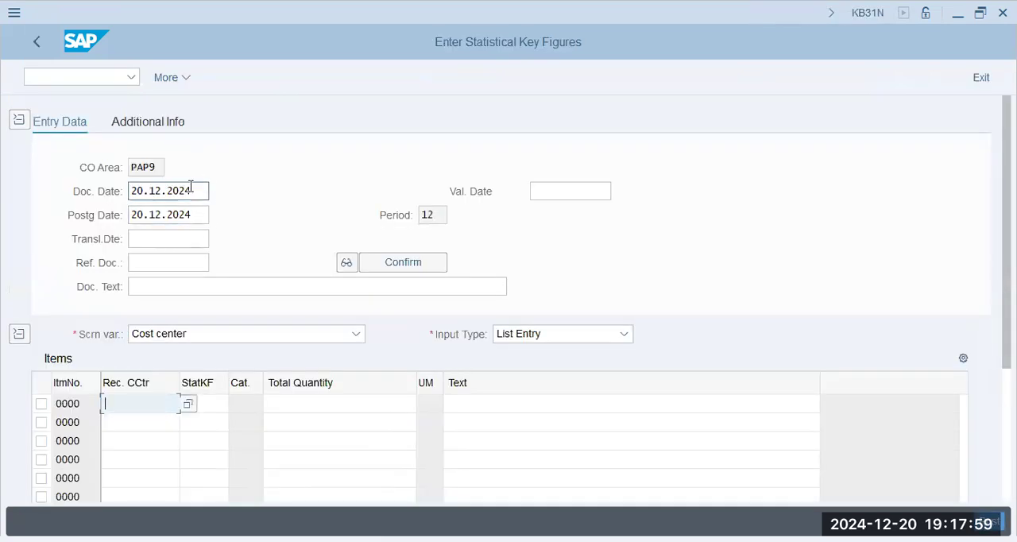
{"action": "left_click_drag", "start_coordinate": [149, 192], "coordinate": [102, 197]}
{"action": "key", "text": "BackSpace"}
{"action": "left_click", "coordinate": [154, 213]}
{"action": "left_click_drag", "start_coordinate": [205, 215], "coordinate": [45, 220]}
{"action": "key", "text": "BackSpace"}
{"action": "left_click", "coordinate": [154, 237]}
- Enter P1001, P1002 and P1003 as receiver cost centers in the first three item rows
{"action": "left_click", "coordinate": [153, 404]}
{"action": "type", "text": "p"}
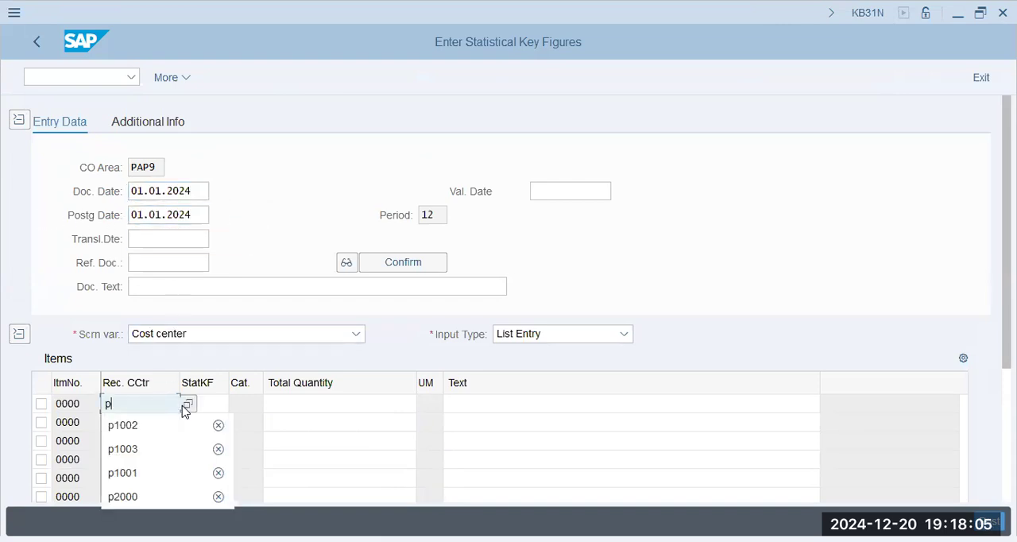
{"action": "key", "text": "Down"}
{"action": "key", "text": "Down"}
{"action": "key", "text": "Return"}
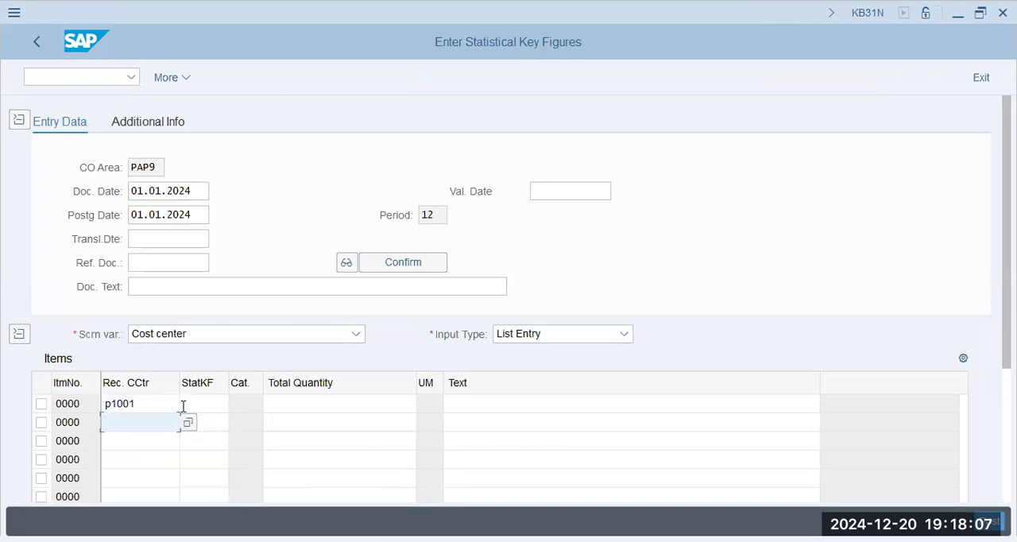
{"action": "type", "text": "p"}
{"action": "key", "text": "Down"}
{"action": "key", "text": "Return"}
{"action": "key", "text": "Down"}
{"action": "type", "text": "p"}
{"action": "key", "text": "Down"}
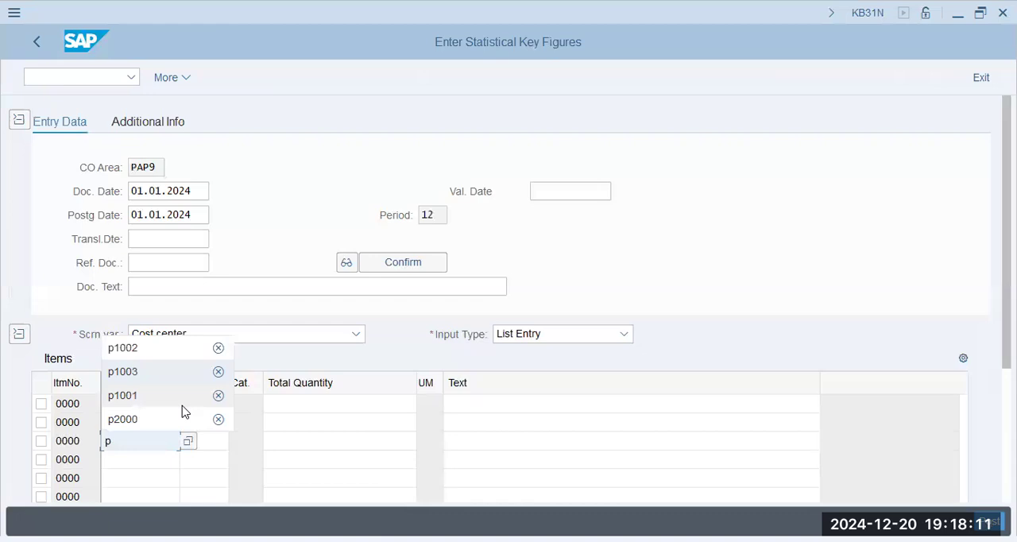
{"action": "key", "text": "Return"}
- Assign statistical key figure EMP to the item rows of P1001, P1002 and P1003
{"action": "key", "text": "Tab"}
{"action": "key", "text": "Up"}
{"action": "key", "text": "Up"}
{"action": "key", "text": "Down"}
{"action": "key", "text": "Return"}
{"action": "key", "text": "Down"}
{"action": "key", "text": "Down"}
{"action": "key", "text": "Down"}
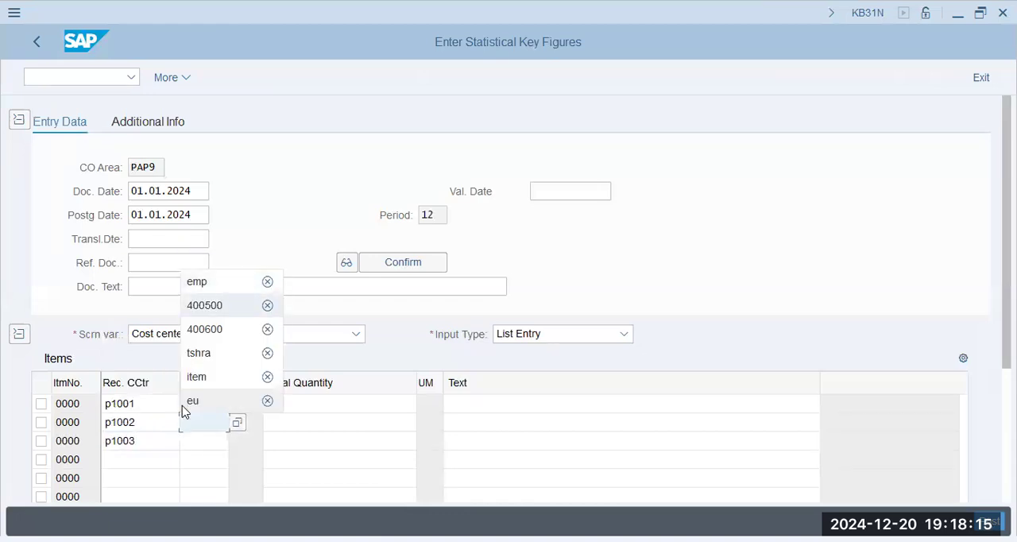
{"action": "key", "text": "Up"}
{"action": "key", "text": "Return"}
{"action": "key", "text": "Down"}
{"action": "key", "text": "space"}
{"action": "key", "text": "Down"}
{"action": "key", "text": "Return"}
{"action": "key", "text": "Tab"}
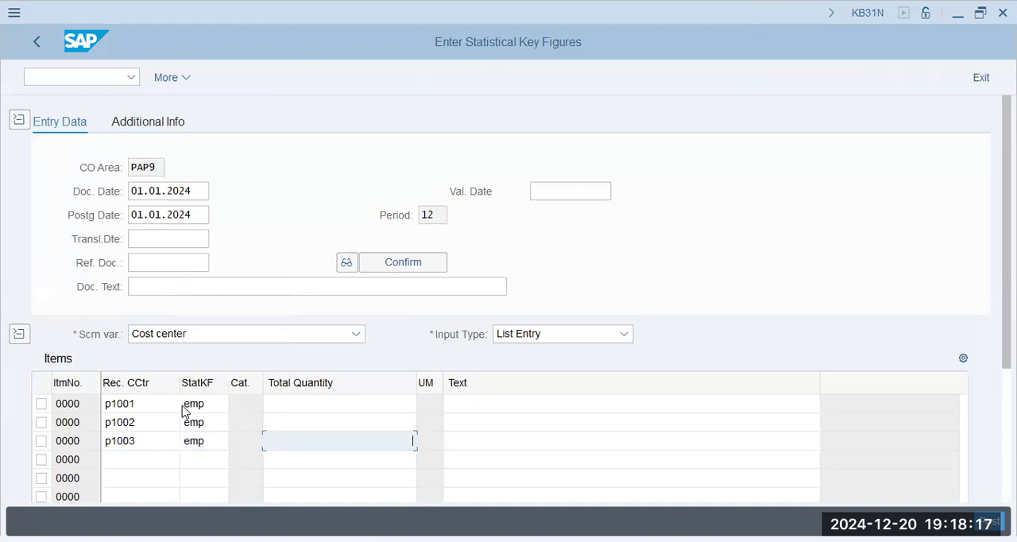
- Set the total quantities to 75 for P1001, 25 for P1002 and 200 for P1003
{"action": "key", "text": "Up"}
{"action": "key", "text": "Up"}
{"action": "type", "text": "7"}
{"action": "key", "text": "Down"}
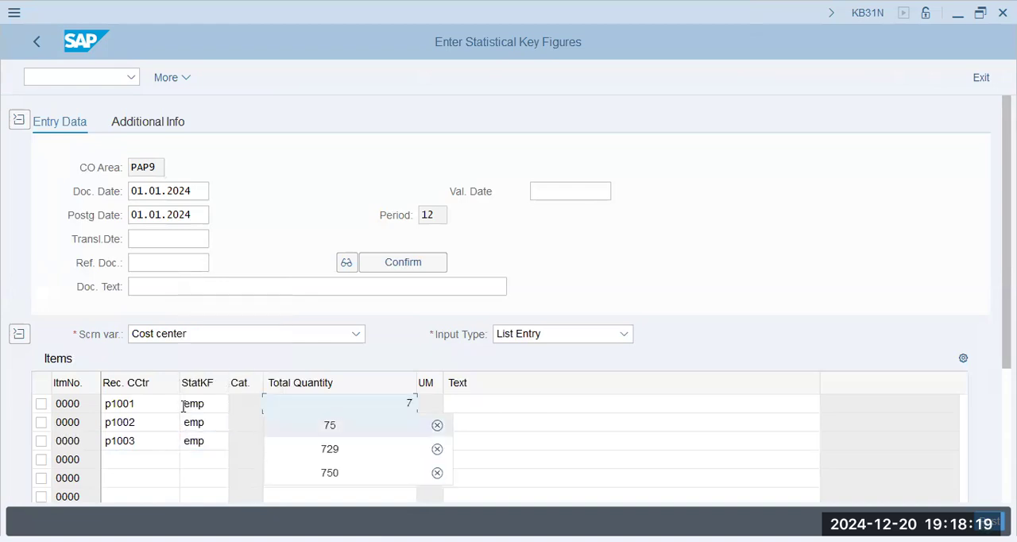
{"action": "key", "text": "Return"}
{"action": "key", "text": "Down"}
{"action": "type", "text": "2"}
{"action": "key", "text": "Down"}
{"action": "key", "text": "Return"}
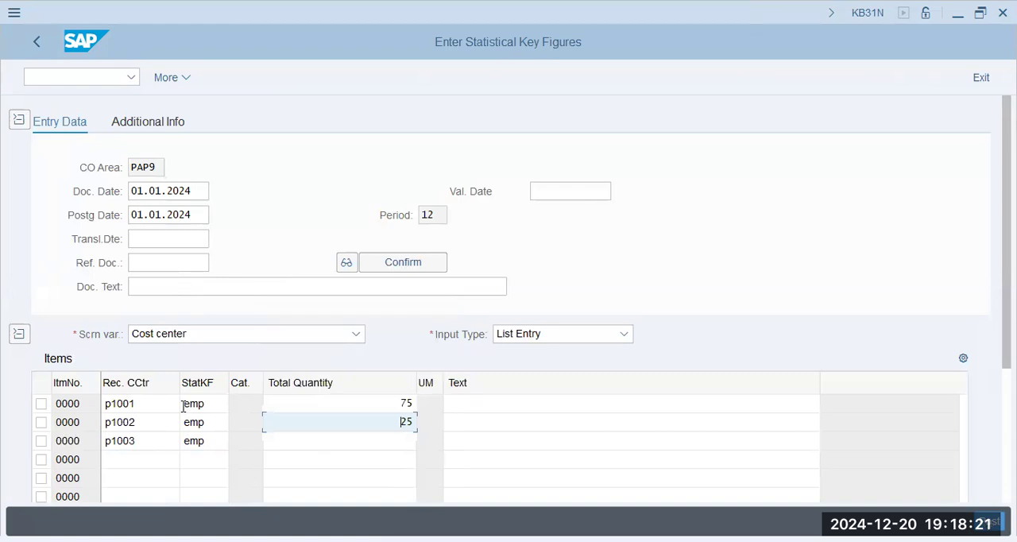
{"action": "key", "text": "Down"}
{"action": "type", "text": "2"}
{"action": "key", "text": "Down"}
{"action": "key", "text": "Down"}
{"action": "key", "text": "Return"}
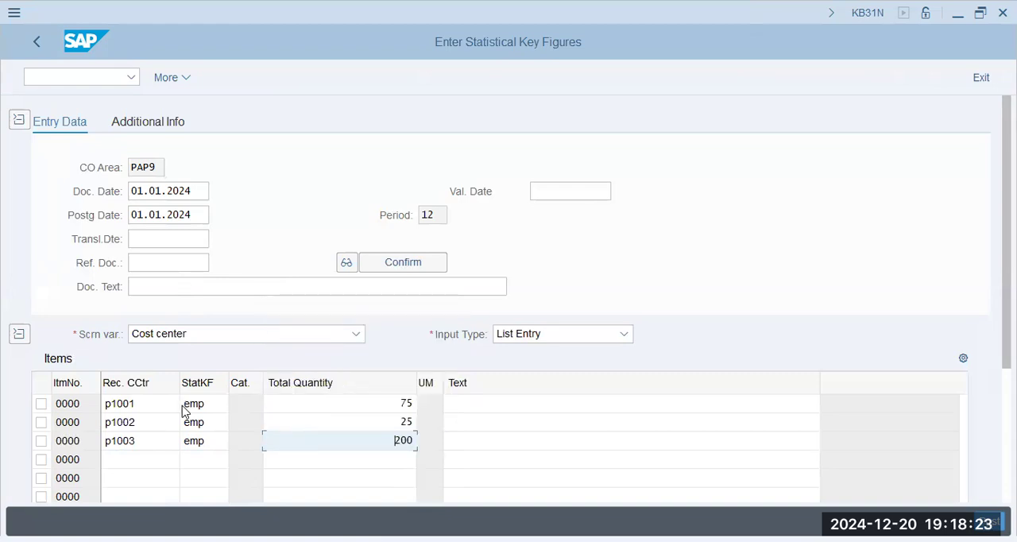
- Post the statistical key figure document and highlight its document number in the status message
{"action": "left_click", "coordinate": [179, 404]}
{"action": "key", "text": "Return"}
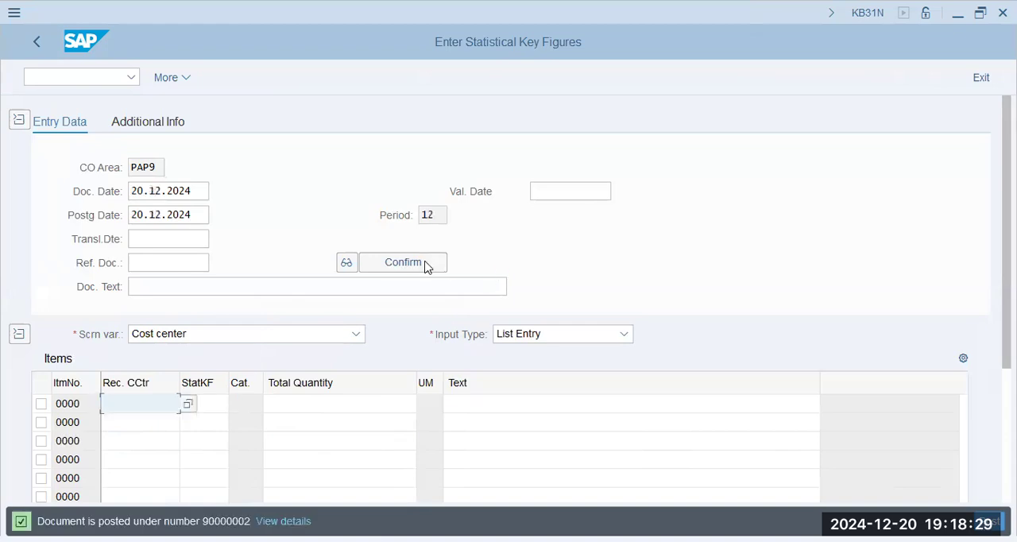
{"action": "left_click_drag", "start_coordinate": [200, 522], "coordinate": [232, 521]}
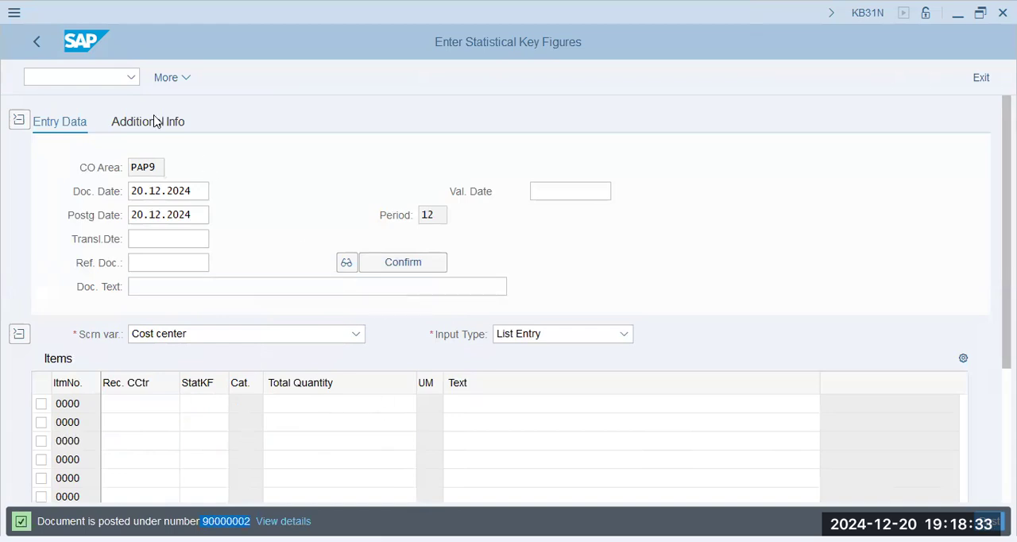
- Open the central G/L account maintenance with transaction FS00
{"action": "left_click", "coordinate": [86, 81]}
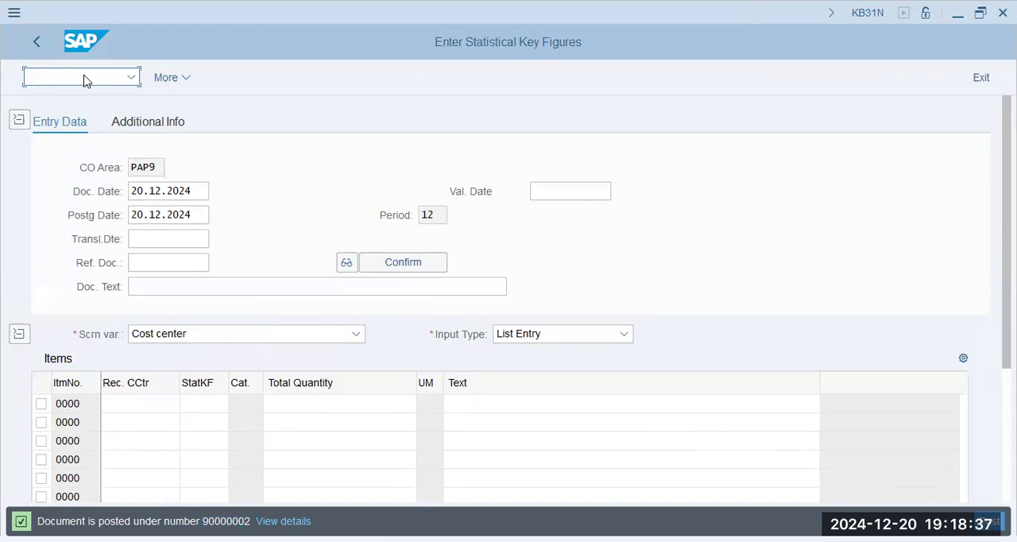
{"action": "key", "text": "alt+Tab"}
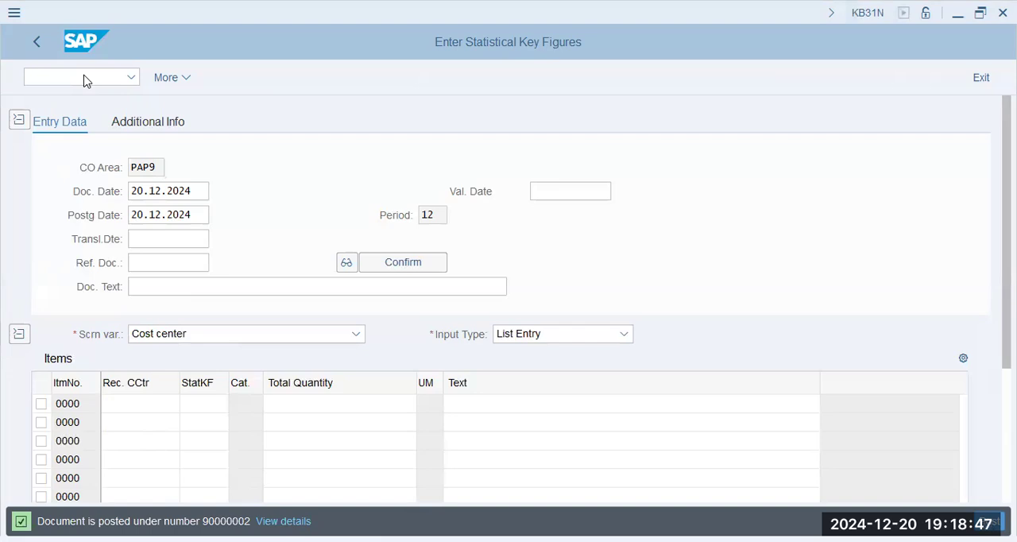
{"action": "left_click", "coordinate": [84, 77]}
{"action": "type", "text": "/n fs00"}
{"action": "key", "text": "Return"}
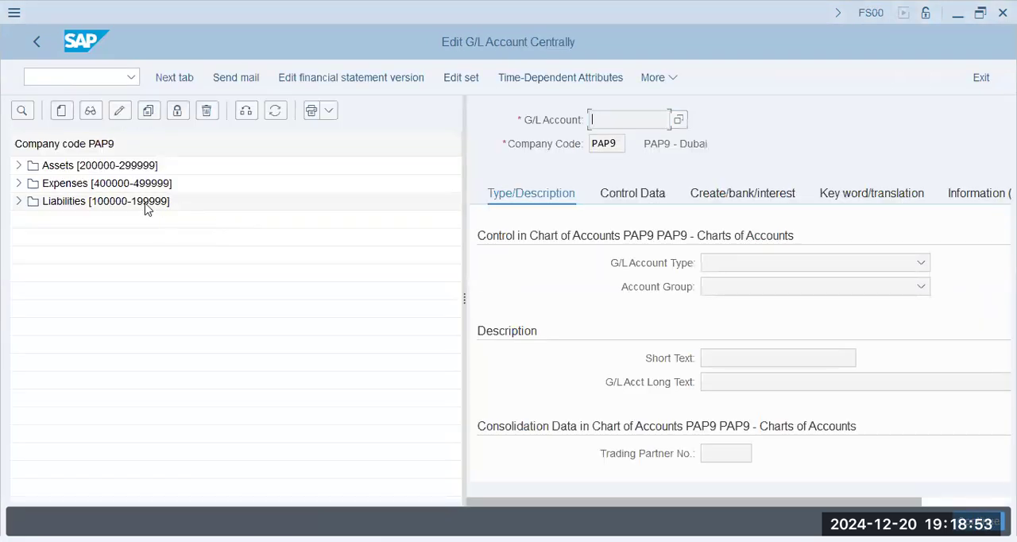
{"action": "left_click", "coordinate": [145, 206]}
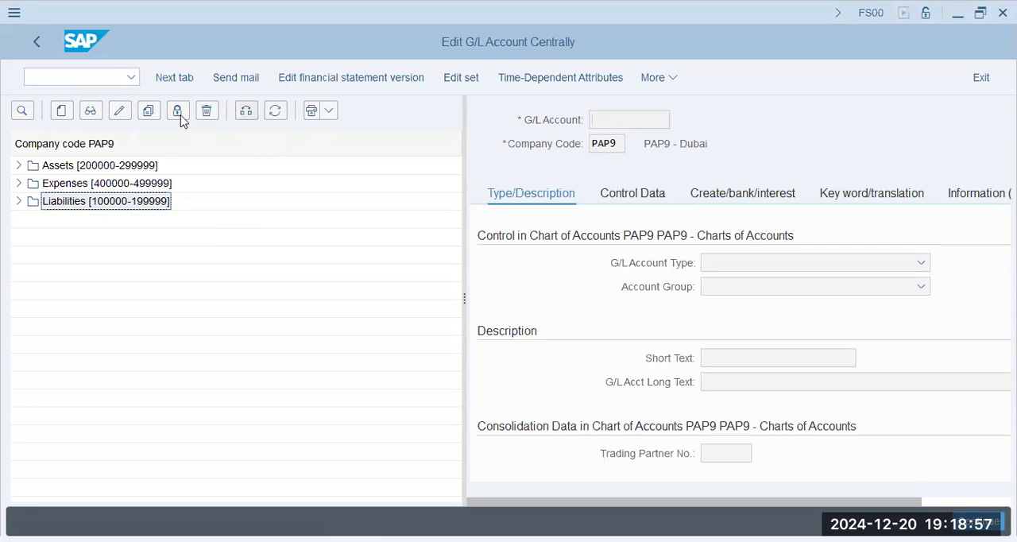
{"action": "left_click", "coordinate": [62, 111]}
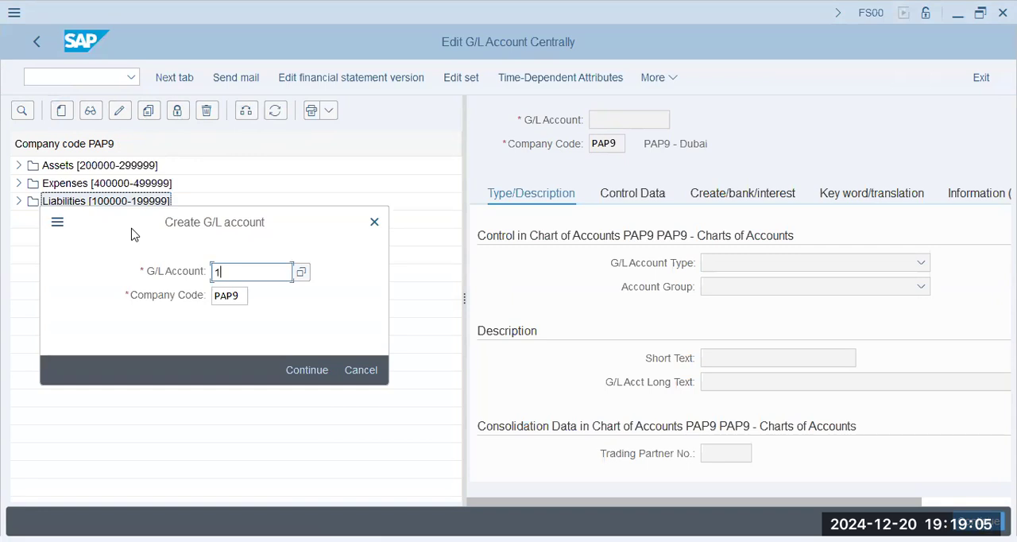
{"action": "key", "text": "alt+Tab"}
{"action": "type", "text": "000000000"}
{"action": "key", "text": "Return"}
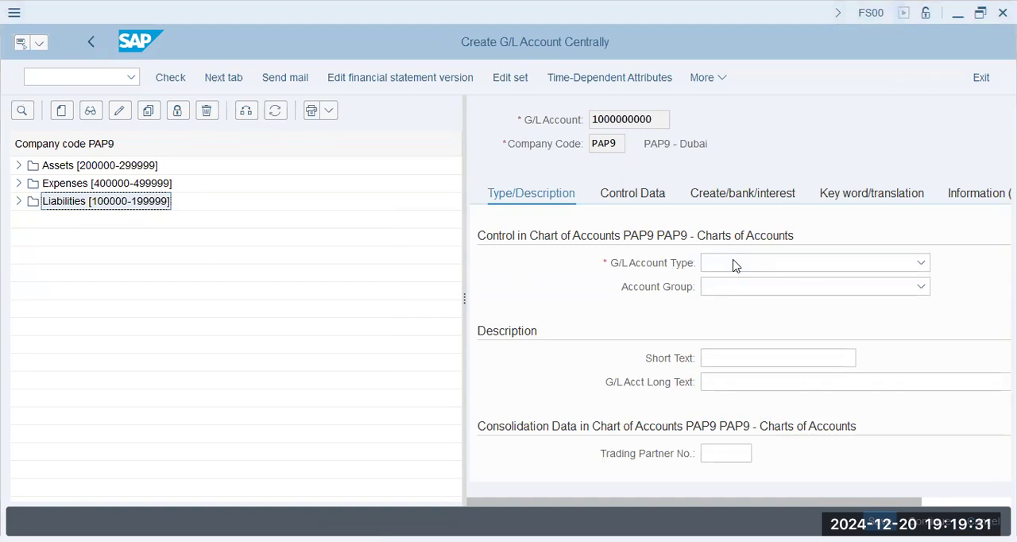
{"action": "left_click", "coordinate": [760, 263]}
{"action": "left_click", "coordinate": [765, 358]}
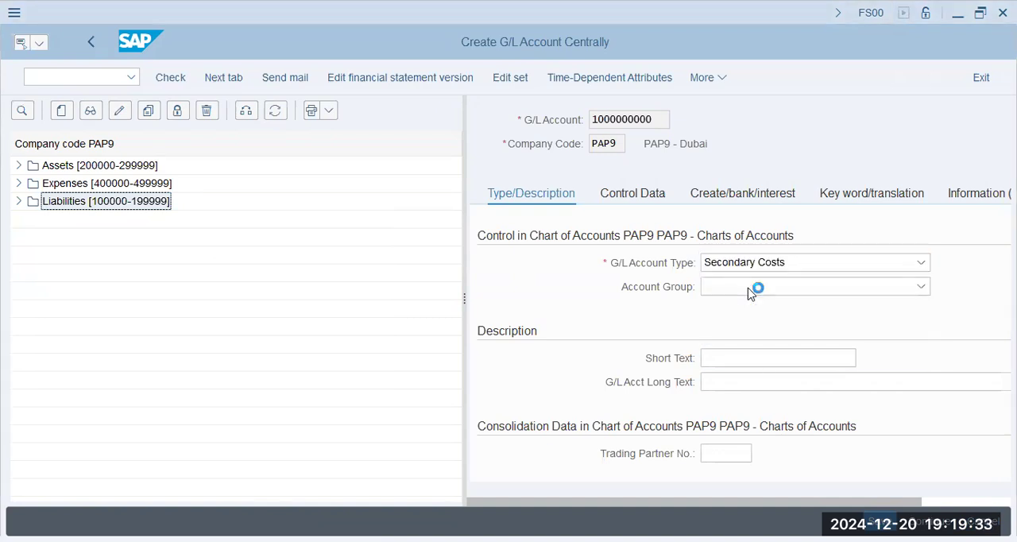
{"action": "left_click", "coordinate": [751, 293]}
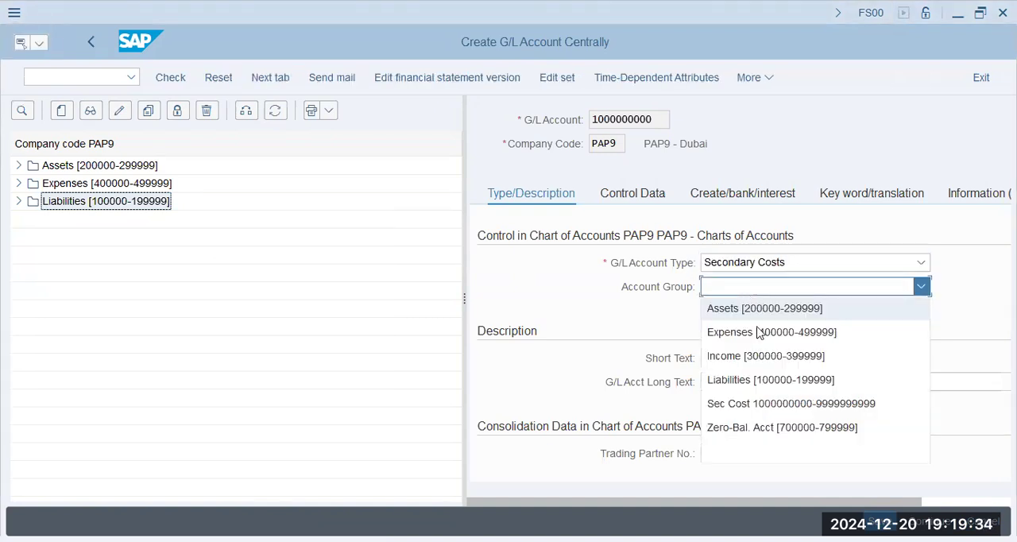
{"action": "left_click", "coordinate": [729, 402]}
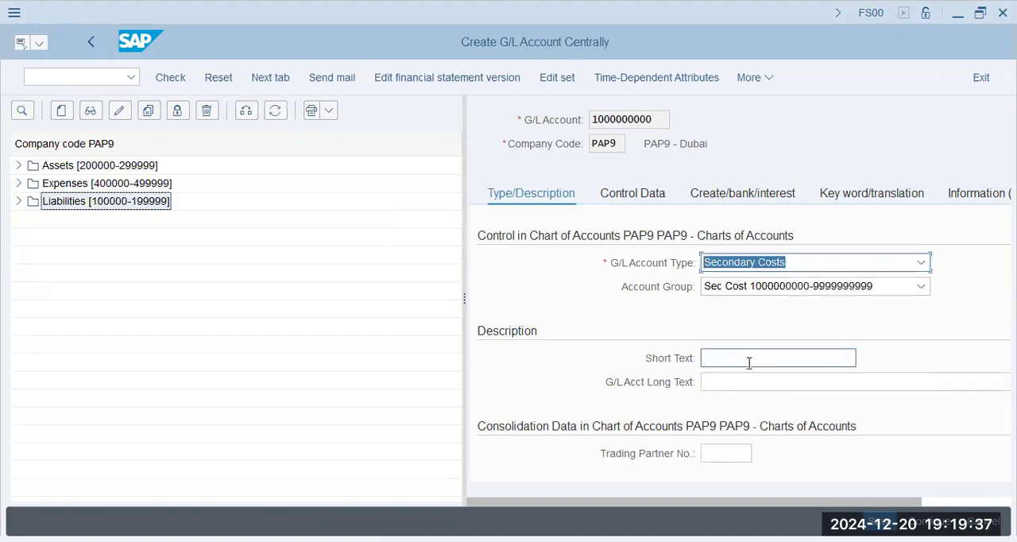
- Enter "Cafetaria" as both the short text and the long text of the G/L account
{"action": "left_click", "coordinate": [740, 357]}
{"action": "type", "text": "Cafetaria"}
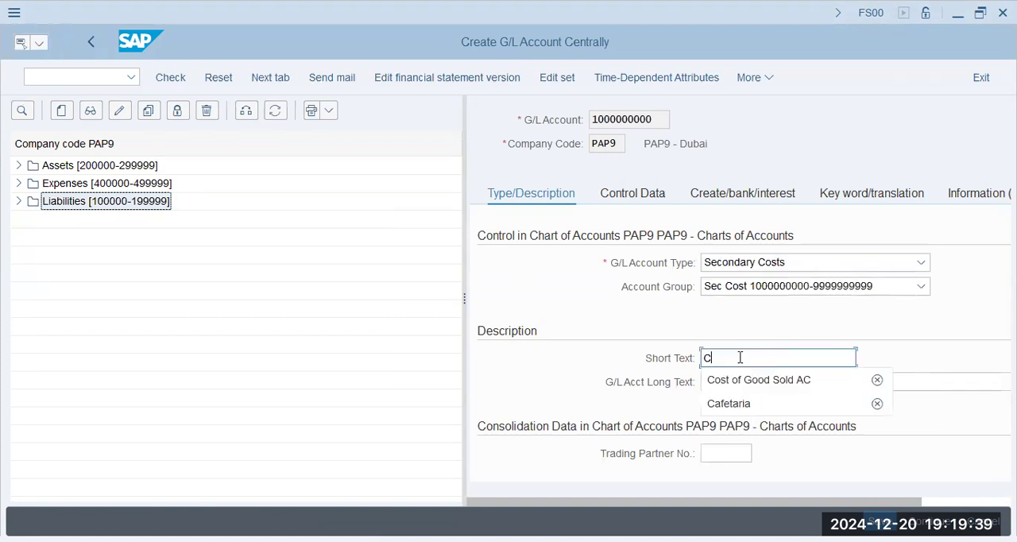
{"action": "key", "text": "Tab"}
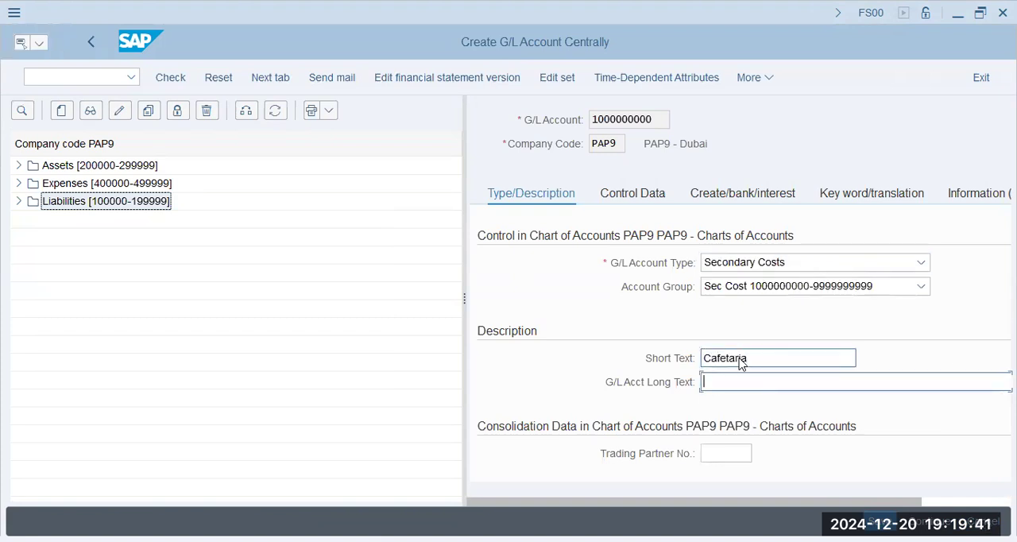
{"action": "type", "text": "Cafetaria"}
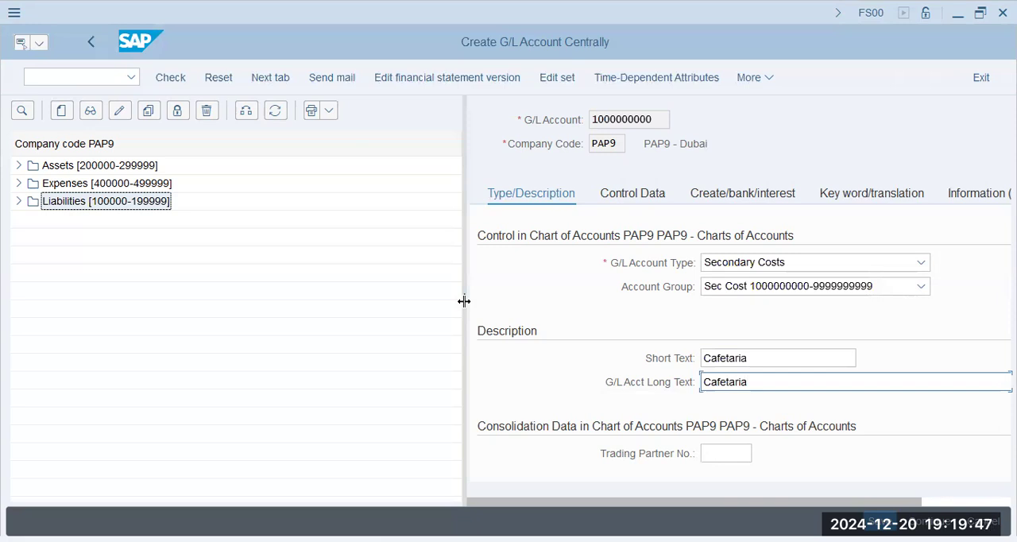
- Set the account's cost element category to 42 (Assessment) in the control data
{"action": "left_click_drag", "start_coordinate": [464, 301], "coordinate": [221, 302]}
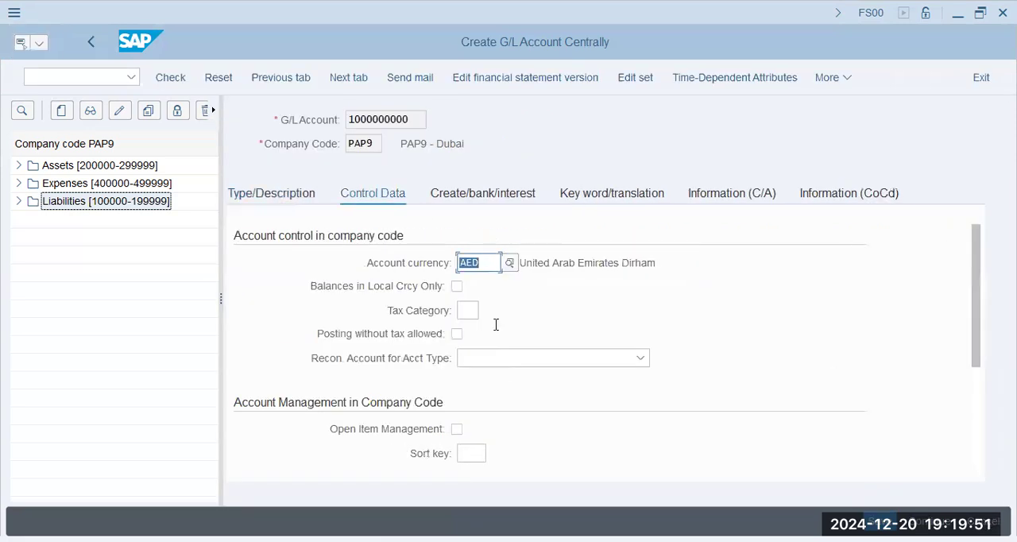
{"action": "scroll", "coordinate": [496, 325], "scroll_direction": "down", "scroll_amount": 5}
{"action": "left_click", "coordinate": [471, 358]}
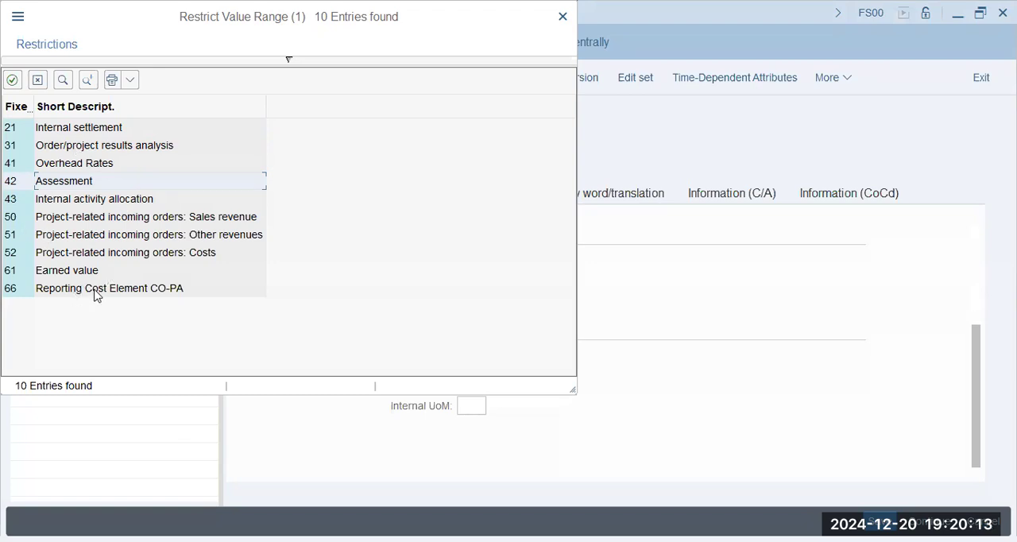
{"action": "double_click", "coordinate": [83, 183]}
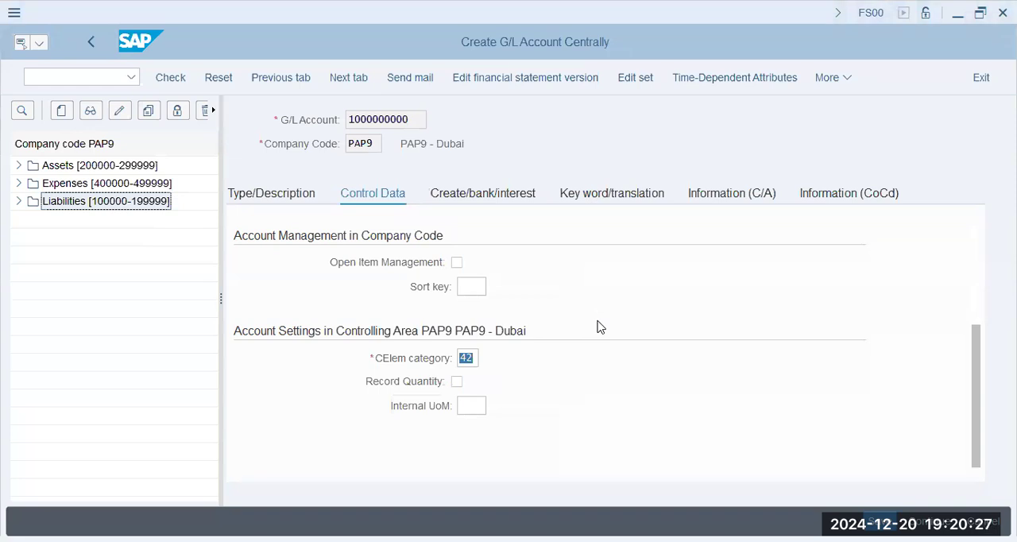
- Assign field status group G001 for document creation in the company code
{"action": "left_click", "coordinate": [484, 225]}
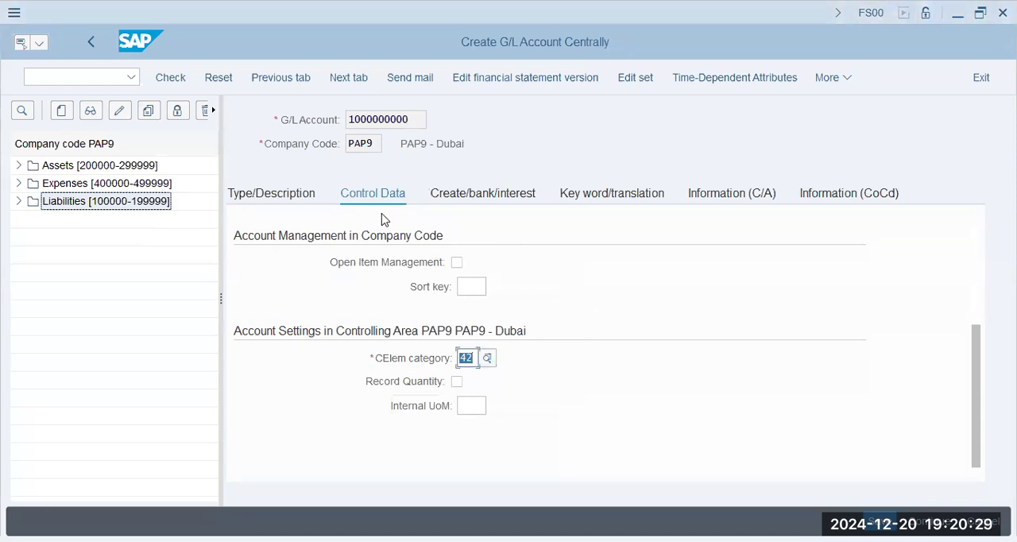
{"action": "left_click", "coordinate": [479, 198]}
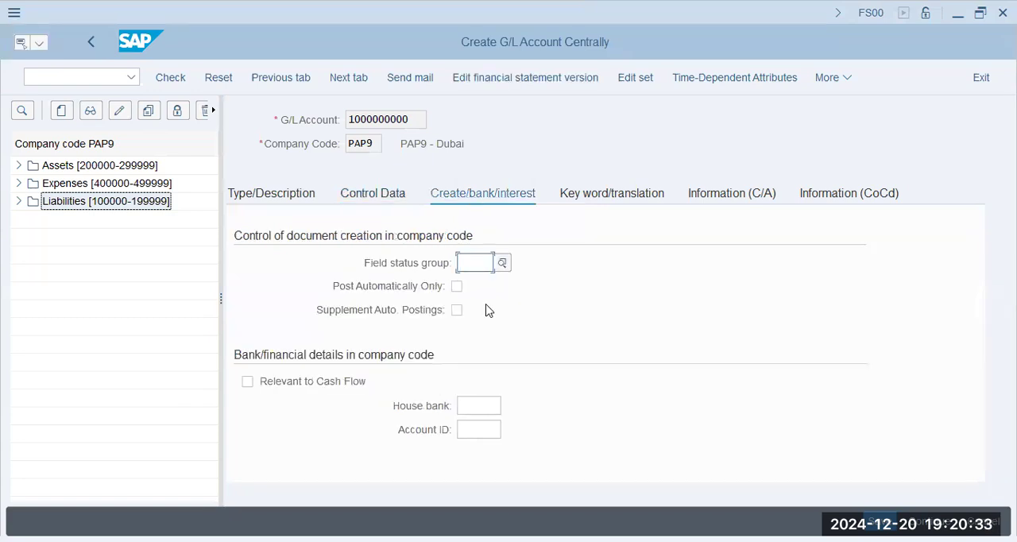
{"action": "type", "text": "g001"}
{"action": "key", "text": "Tab"}
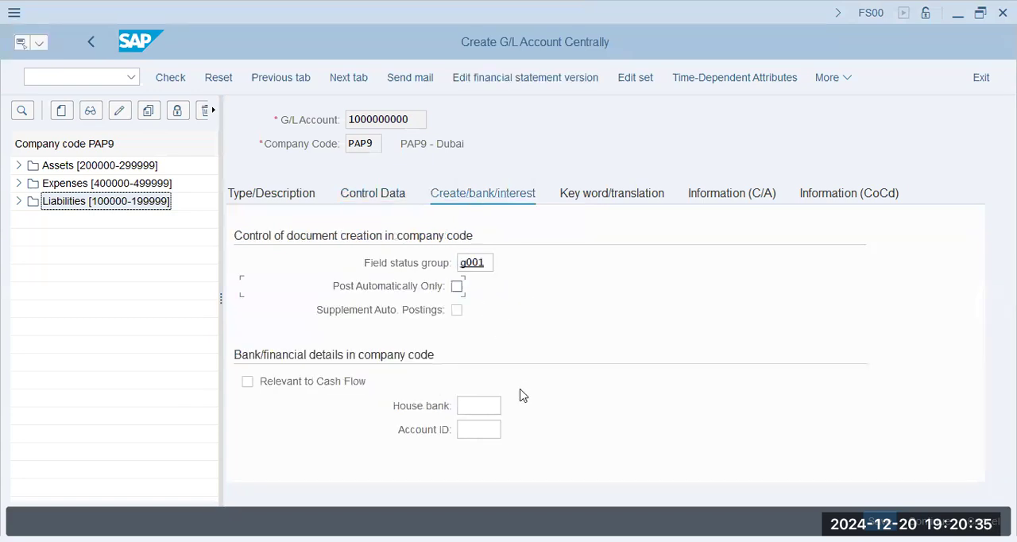
- Set the account's sort key to 001 in the control data and save the G/L account
{"action": "left_click", "coordinate": [400, 198]}
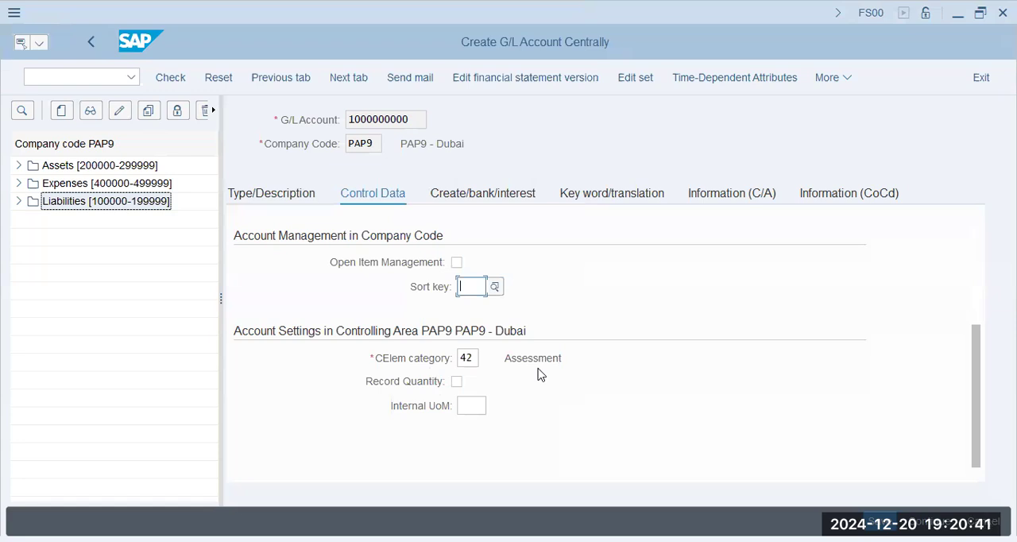
{"action": "type", "text": "001"}
{"action": "key", "text": "Return"}
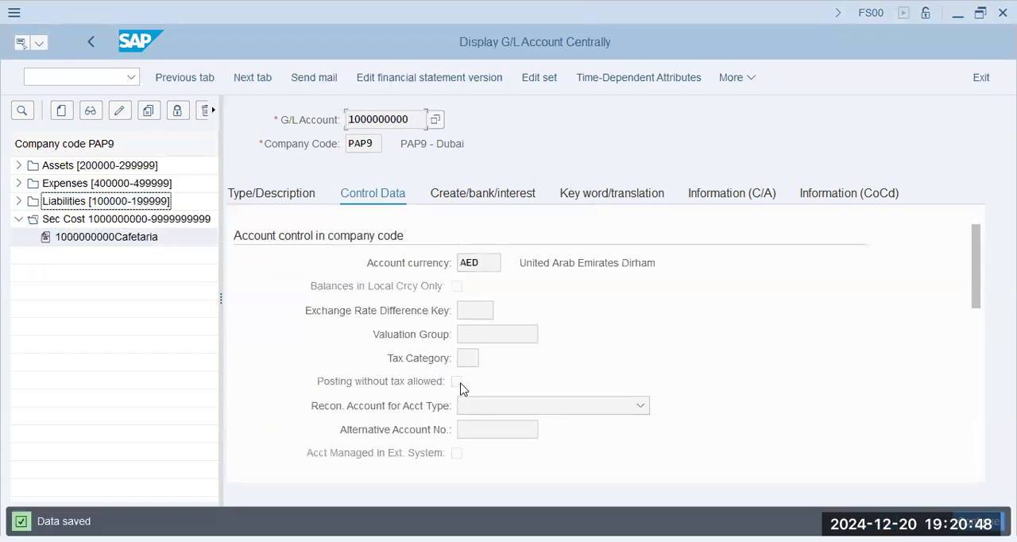
- Review the sort key and cost element category in the saved account's control data
{"action": "left_click", "coordinate": [498, 335]}
{"action": "scroll", "coordinate": [502, 350], "scroll_direction": "down", "scroll_amount": 5}
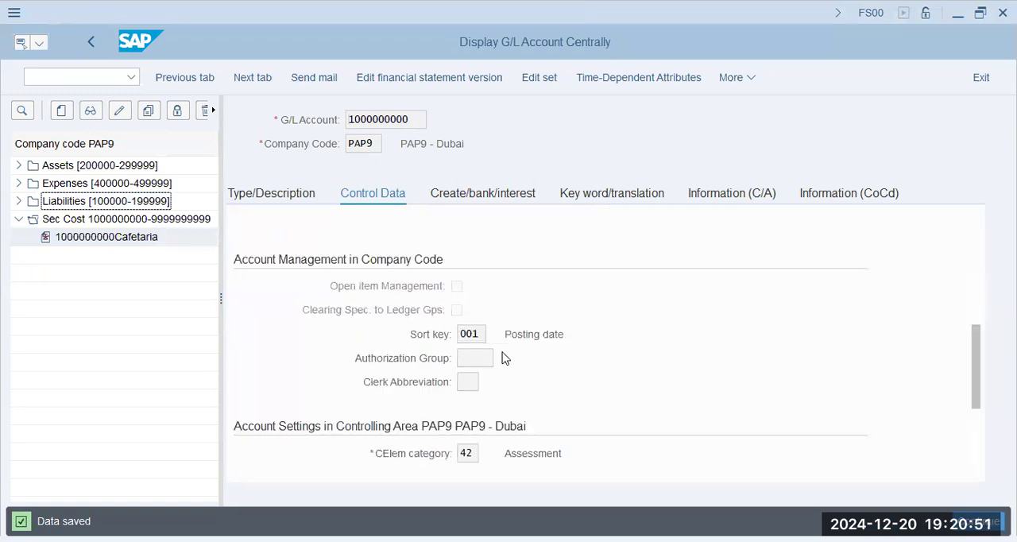
{"action": "left_click_drag", "start_coordinate": [527, 334], "coordinate": [725, 357]}
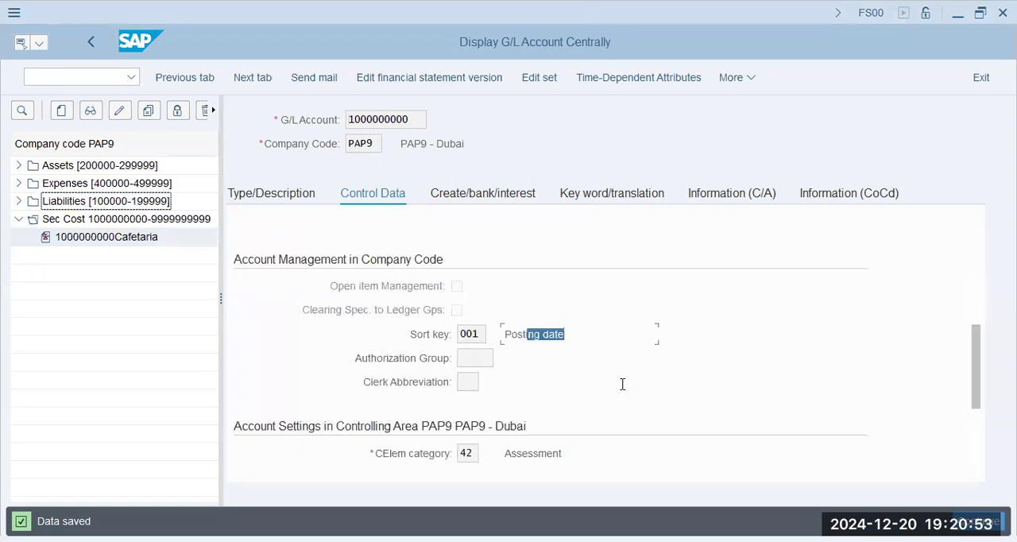
{"action": "scroll", "coordinate": [622, 388], "scroll_direction": "down", "scroll_amount": 5}
{"action": "scroll", "coordinate": [624, 390], "scroll_direction": "up", "scroll_amount": 4}
{"action": "scroll", "coordinate": [622, 391], "scroll_direction": "down", "scroll_amount": 4}
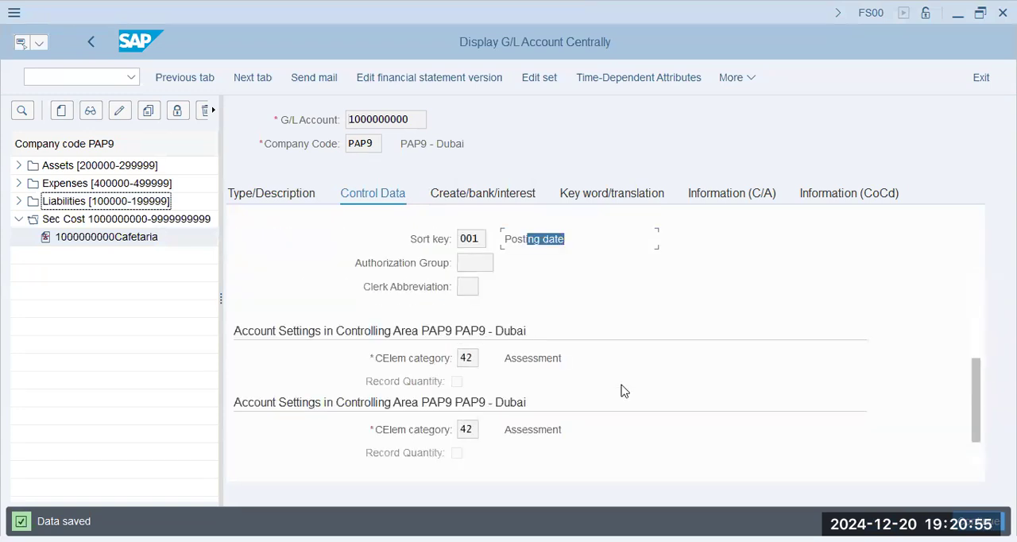
{"action": "left_click", "coordinate": [526, 286]}
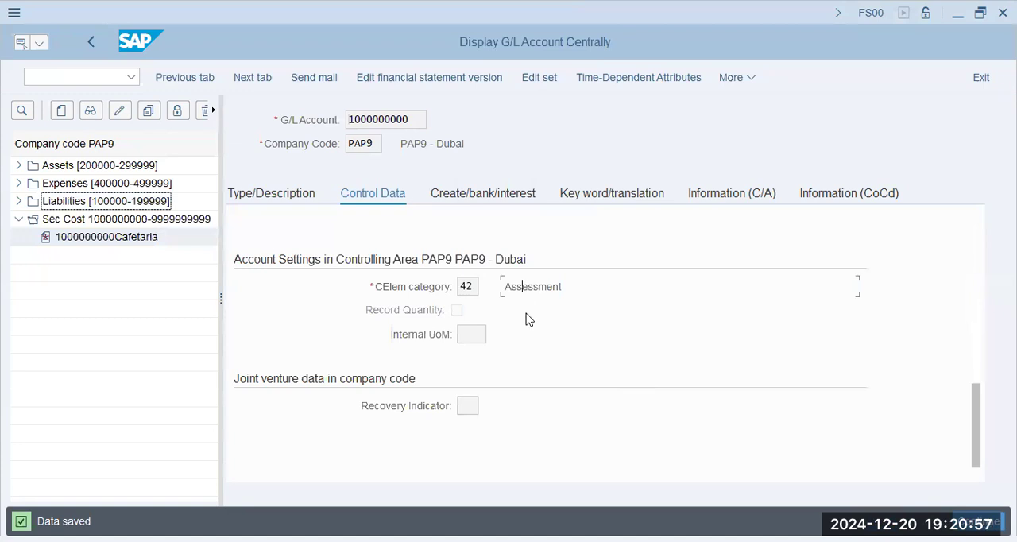
{"action": "key", "text": "alt+Tab"}
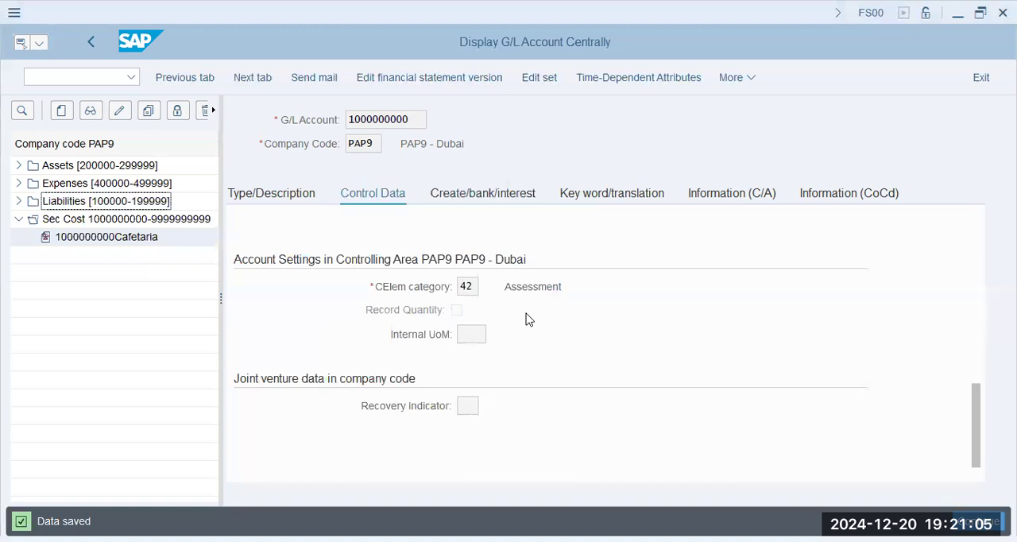
- Open the SAP Customizing Implementation Guide with transaction SPRO
{"action": "left_click", "coordinate": [88, 79]}
{"action": "type", "text": "/n s[pro"}
{"action": "key", "text": "BackSpace"}
{"action": "key", "text": "BackSpace"}
{"action": "key", "text": "BackSpace"}
{"action": "key", "text": "BackSpace"}
{"action": "type", "text": "poro"}
{"action": "key", "text": "BackSpace"}
{"action": "key", "text": "BackSpace"}
{"action": "key", "text": "BackSpace"}
{"action": "type", "text": "ro"}
{"action": "key", "text": "Return"}
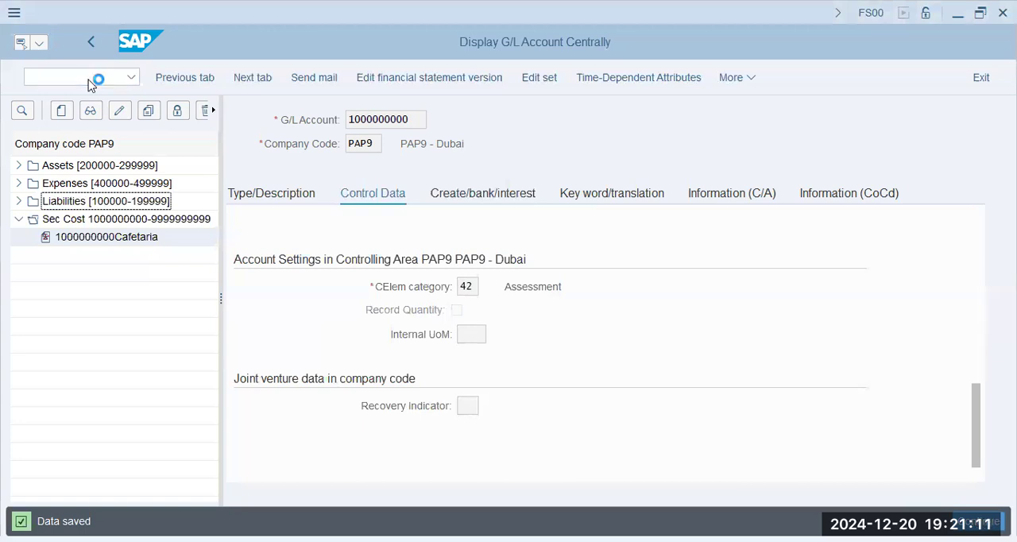
{"action": "left_click", "coordinate": [252, 78]}
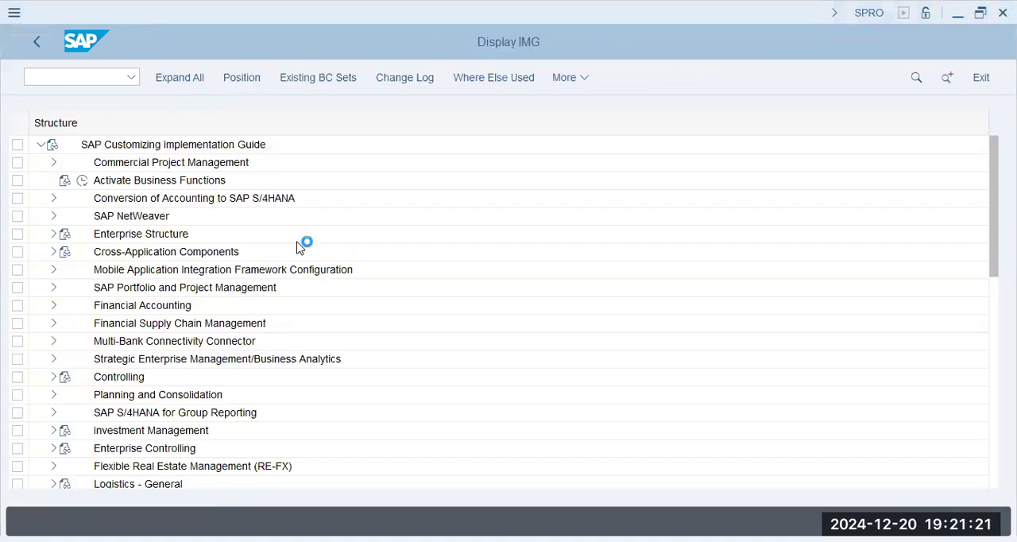
- Expand Controlling, Cost Center Accounting, Actual Postings down to the contents of Period-End Closing in the IMG structure
{"action": "left_click", "coordinate": [52, 377]}
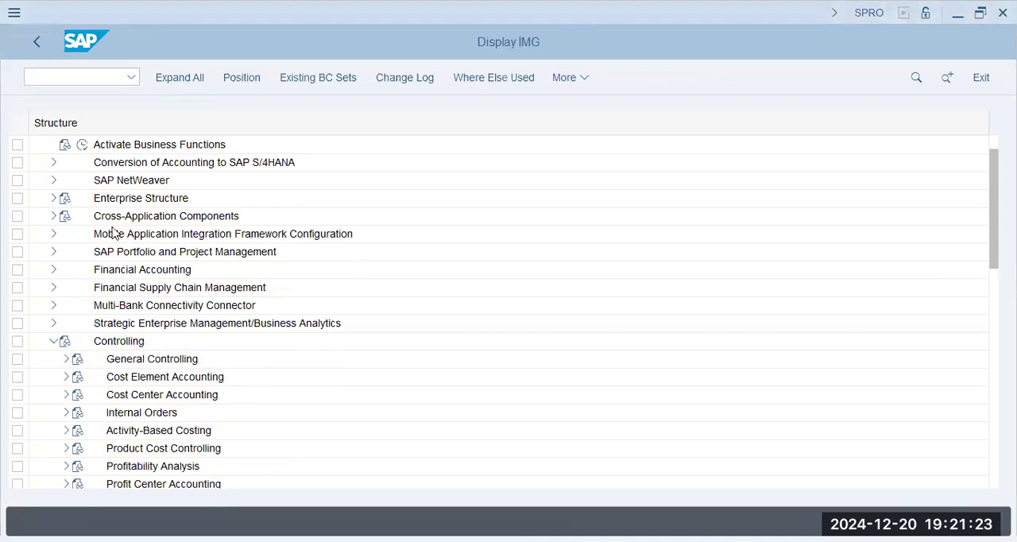
{"action": "scroll", "coordinate": [111, 341], "scroll_direction": "down", "scroll_amount": 2}
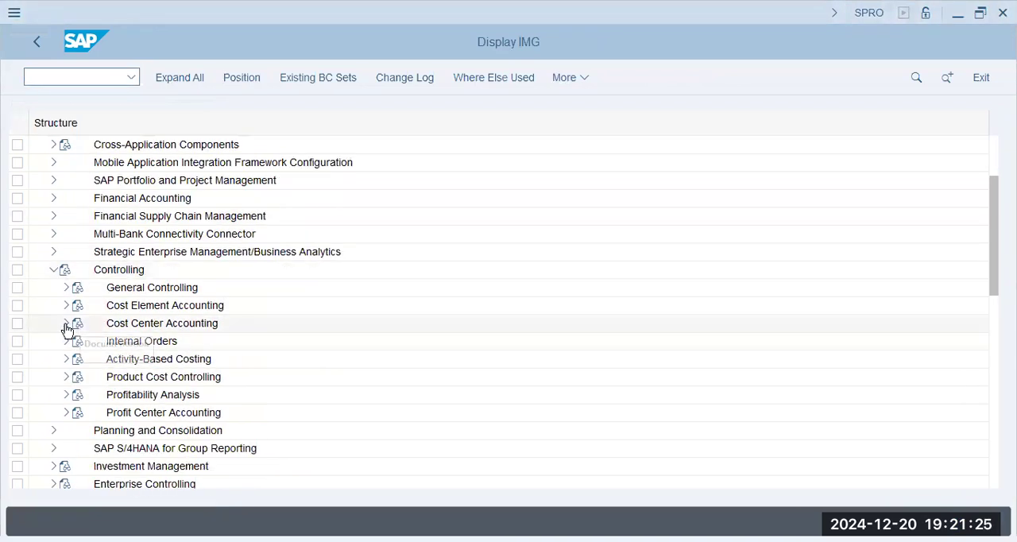
{"action": "left_click", "coordinate": [65, 323]}
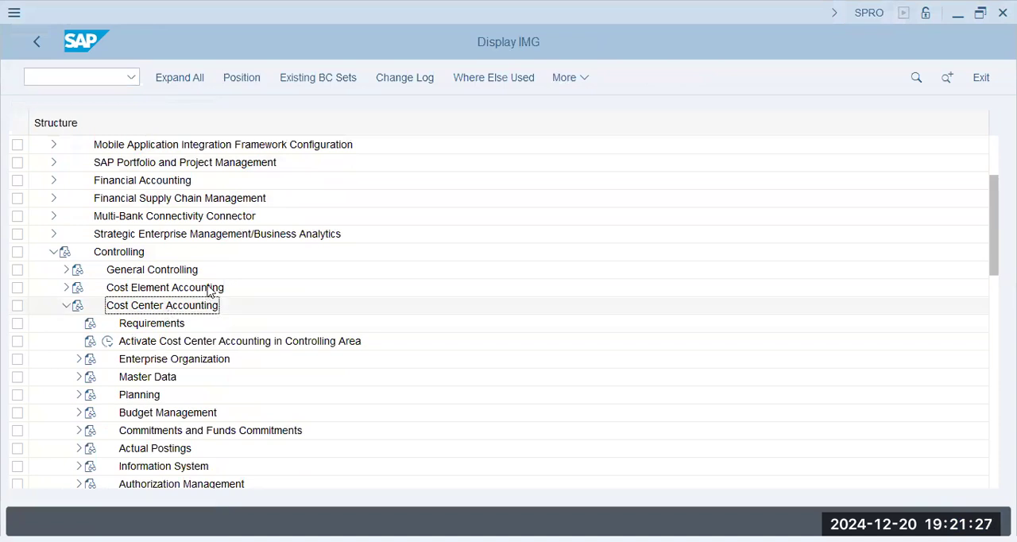
{"action": "scroll", "coordinate": [212, 290], "scroll_direction": "down", "scroll_amount": 1}
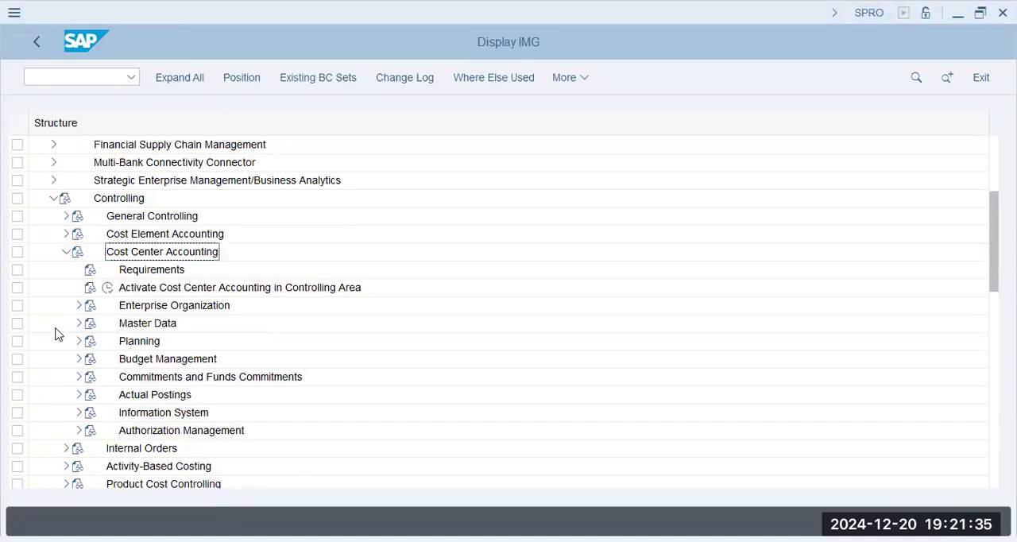
{"action": "left_click", "coordinate": [78, 395]}
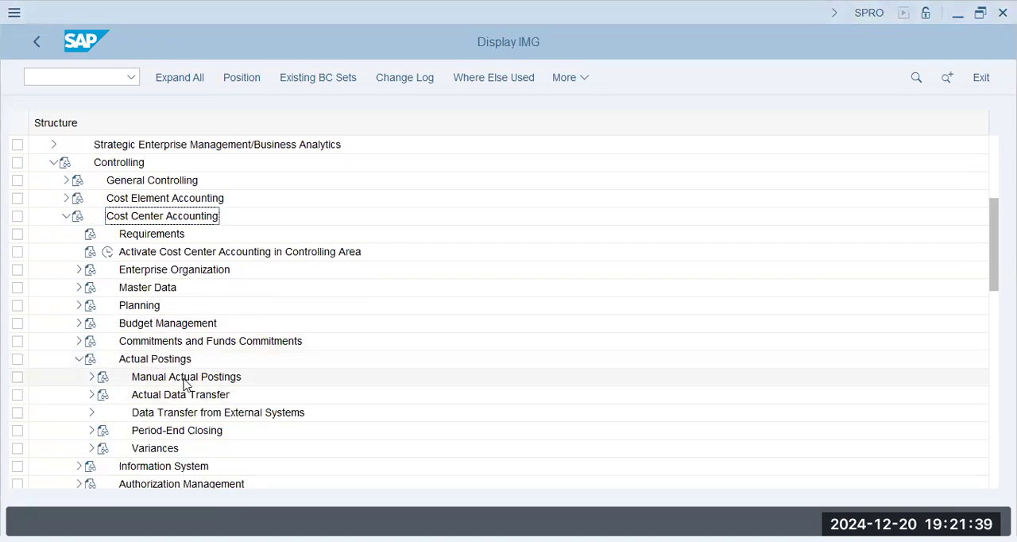
{"action": "left_click", "coordinate": [145, 379]}
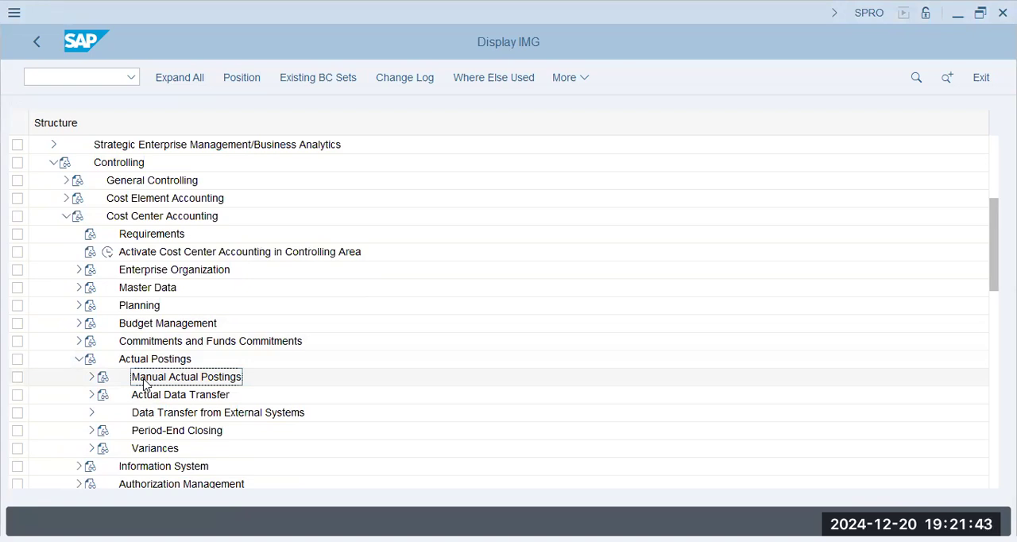
{"action": "left_click", "coordinate": [90, 432]}
- Examine the allocation methods under Period-End Closing, including periodic repostings, distribution, assessment and activity allocation
{"action": "left_click", "coordinate": [199, 396]}
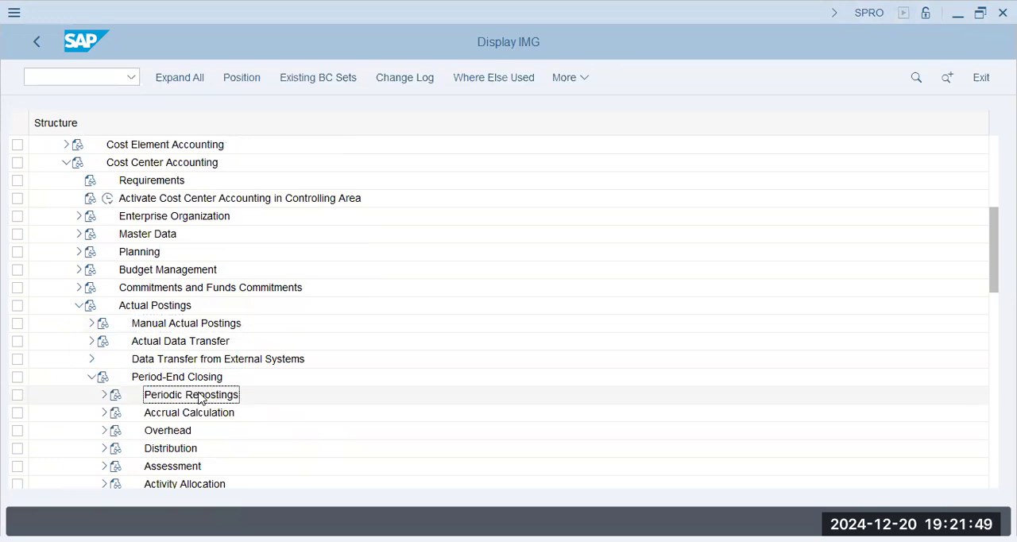
{"action": "left_click", "coordinate": [159, 469]}
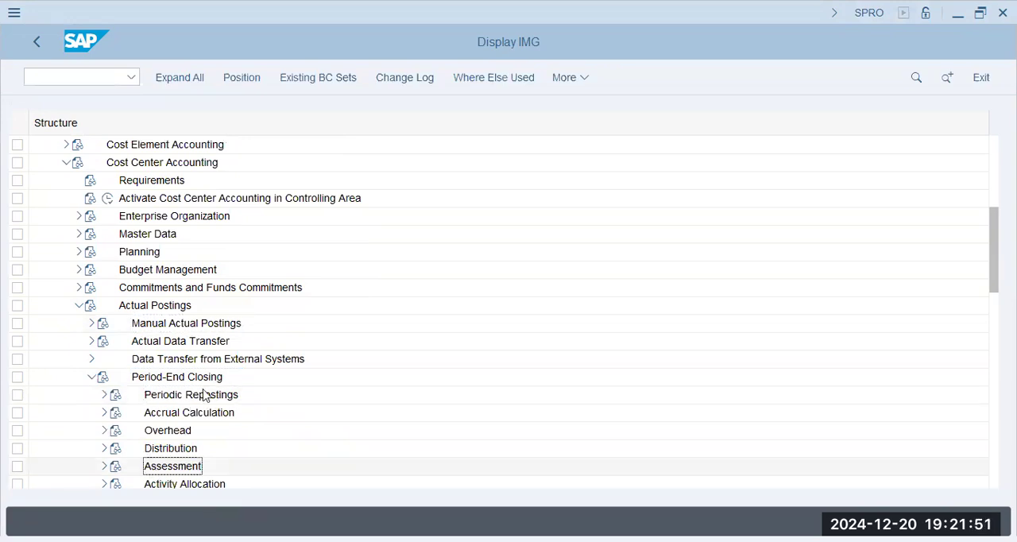
{"action": "left_click", "coordinate": [202, 414]}
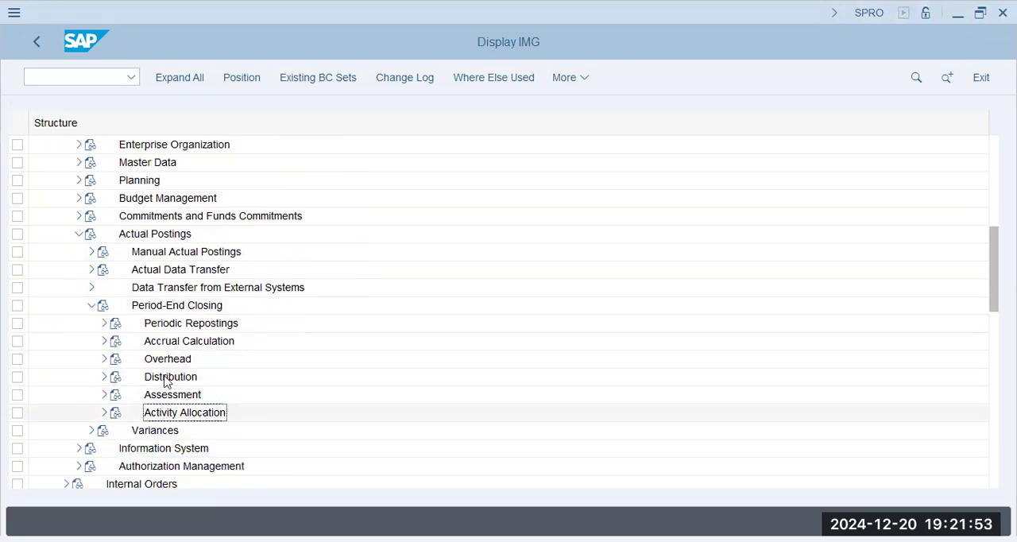
{"action": "left_click", "coordinate": [177, 379]}
{"action": "left_click", "coordinate": [177, 396]}
{"action": "left_click", "coordinate": [190, 419]}
{"action": "left_click", "coordinate": [211, 328]}
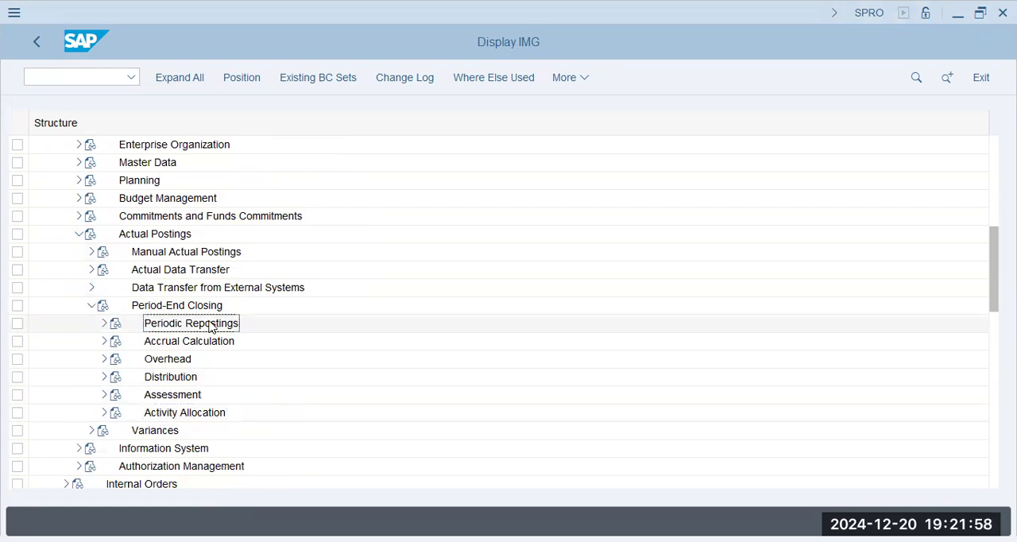
{"action": "left_click", "coordinate": [186, 413]}
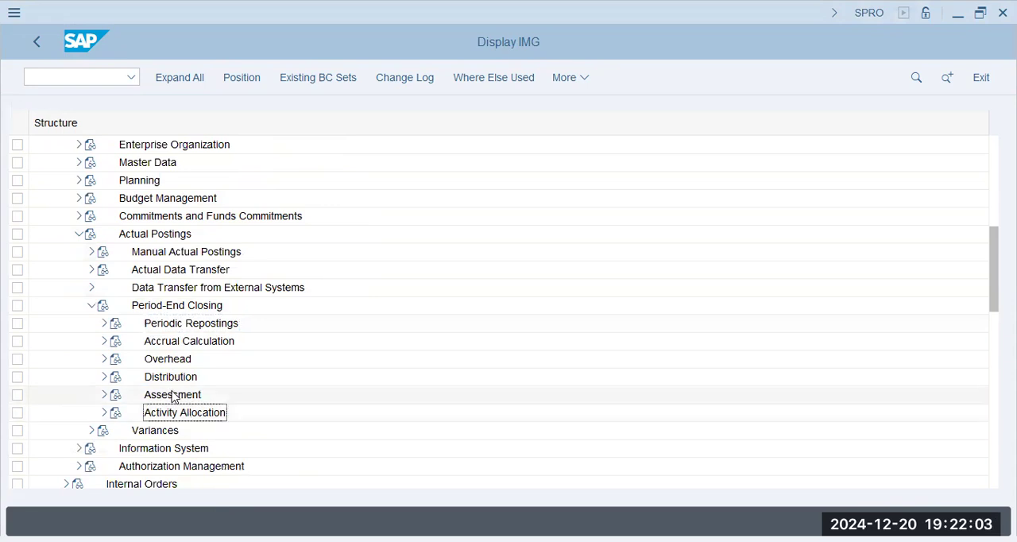
- Open the Create Actual Assessment activity of Maintain Assessment under the Assessment node
{"action": "left_click", "coordinate": [104, 395]}
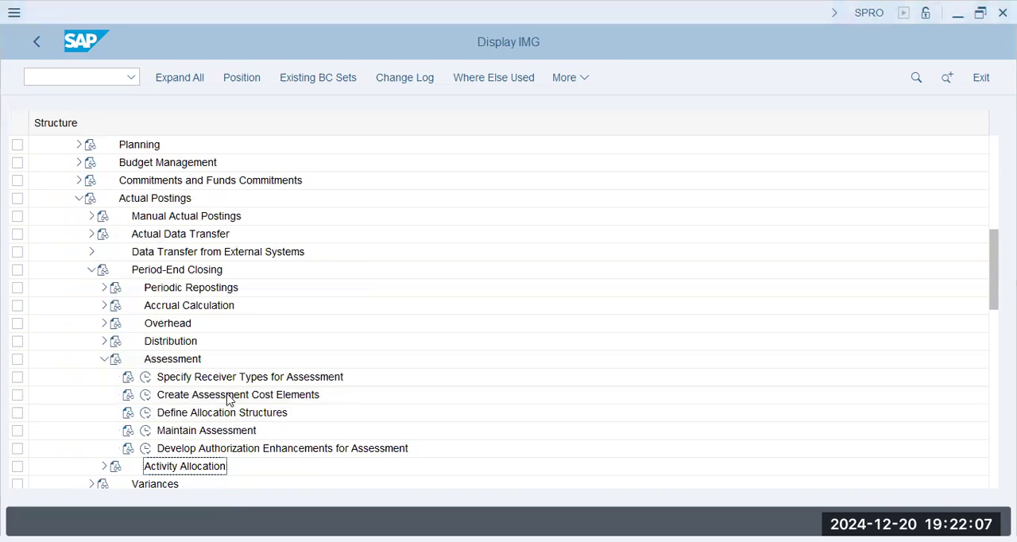
{"action": "left_click", "coordinate": [146, 430]}
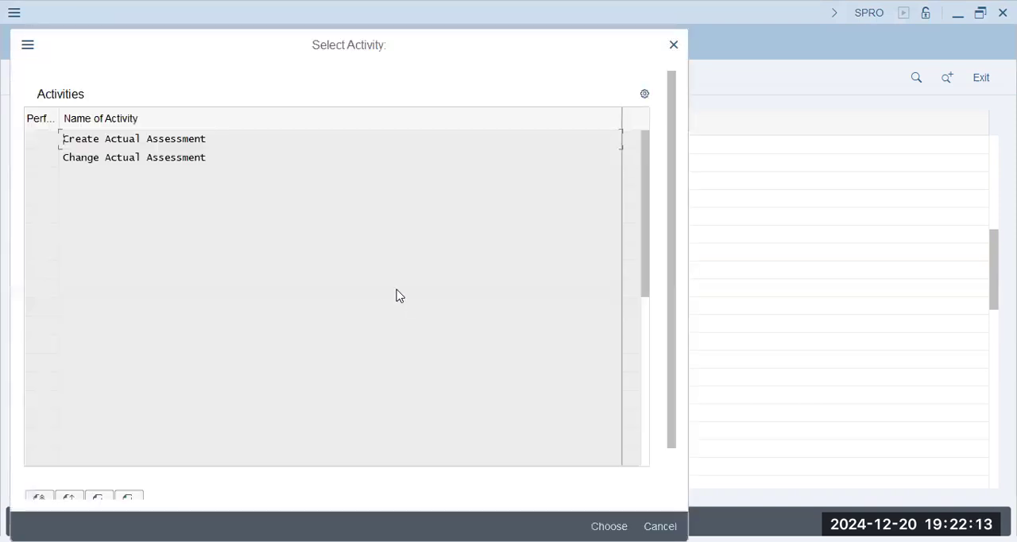
{"action": "left_click", "coordinate": [182, 140]}
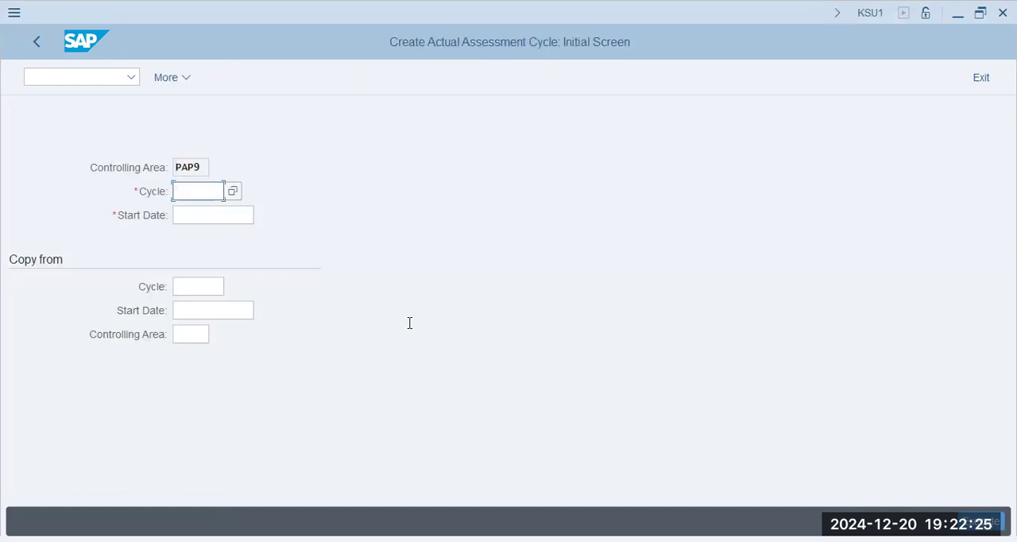
- Create assessment cycle PAP1 with start date 01.01.2024 and proceed to its header data
{"action": "type", "text": "pap1"}
{"action": "key", "text": "Tab"}
{"action": "type", "text": "01"}
{"action": "key", "text": "Tab"}
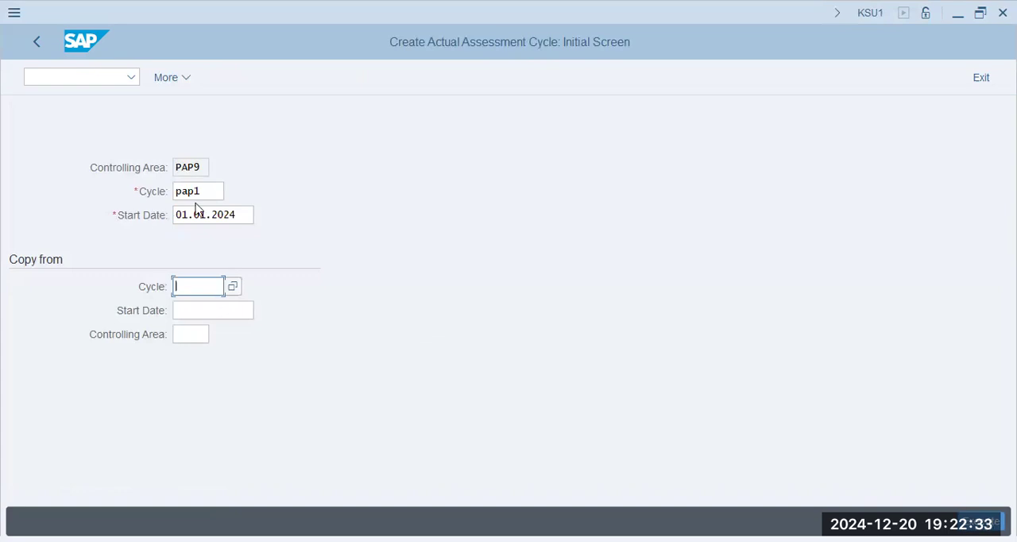
{"action": "key", "text": "Return"}
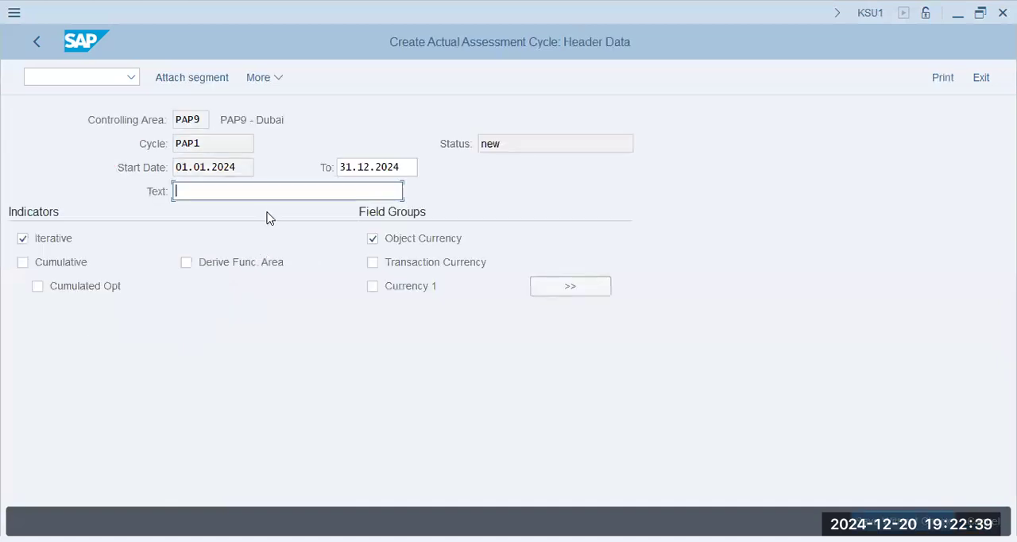
- Describe the cycle as "Assessment of Cafetaria Chgs" and attach a new segment to it
{"action": "type", "text": "Asset"}
{"action": "key", "text": "BackSpace"}
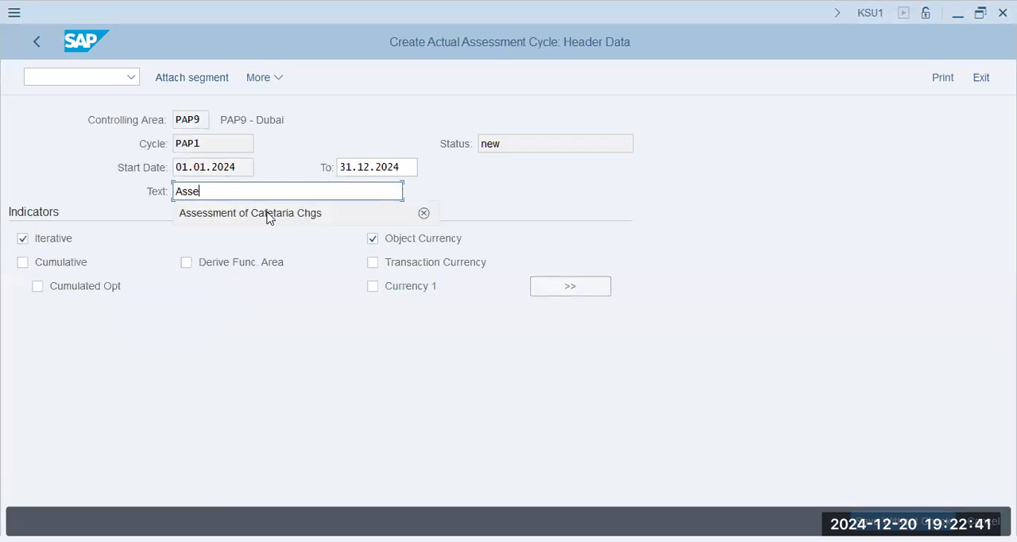
{"action": "left_click", "coordinate": [268, 215]}
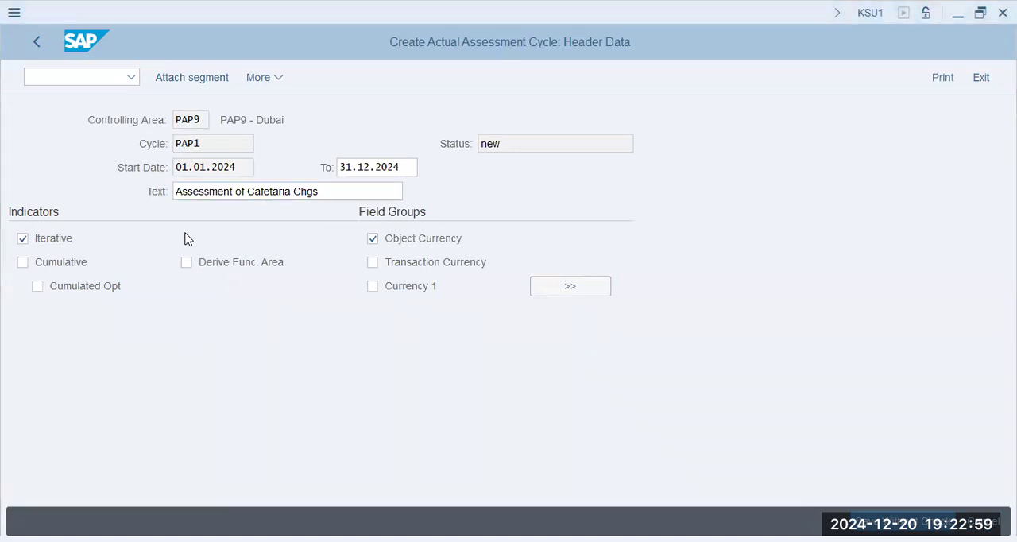
{"action": "left_click", "coordinate": [191, 77]}
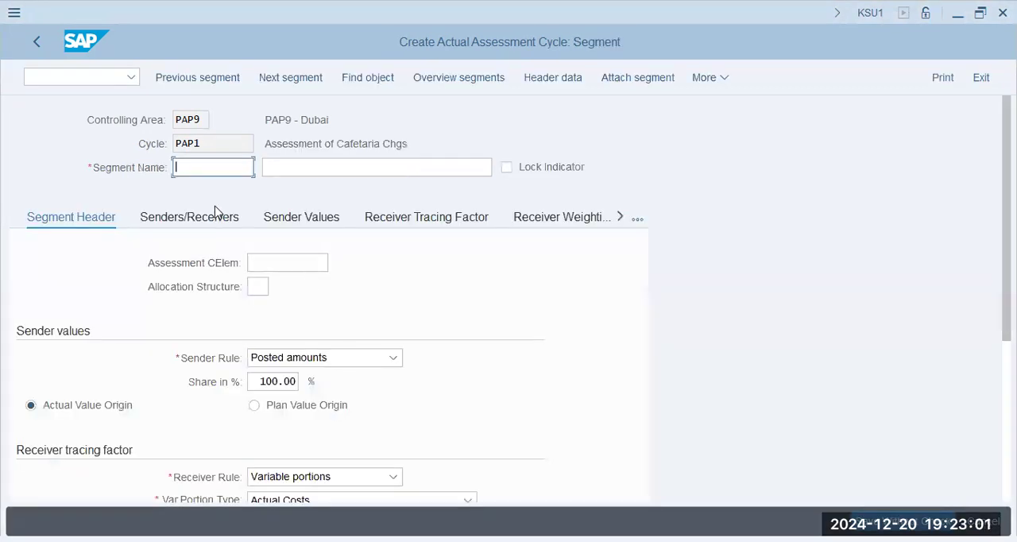
{"action": "key", "text": "alt+Tab"}
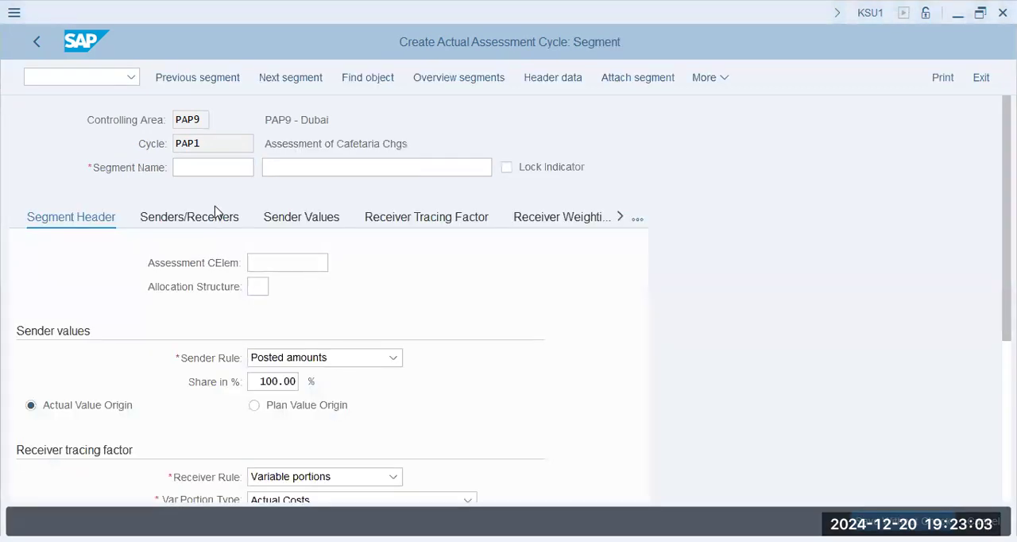
- Name the new segment Sal and describe it as "Salary Assessment"
{"action": "left_click", "coordinate": [758, 336]}
{"action": "type", "text": "Sal"}
{"action": "key", "text": "Tab"}
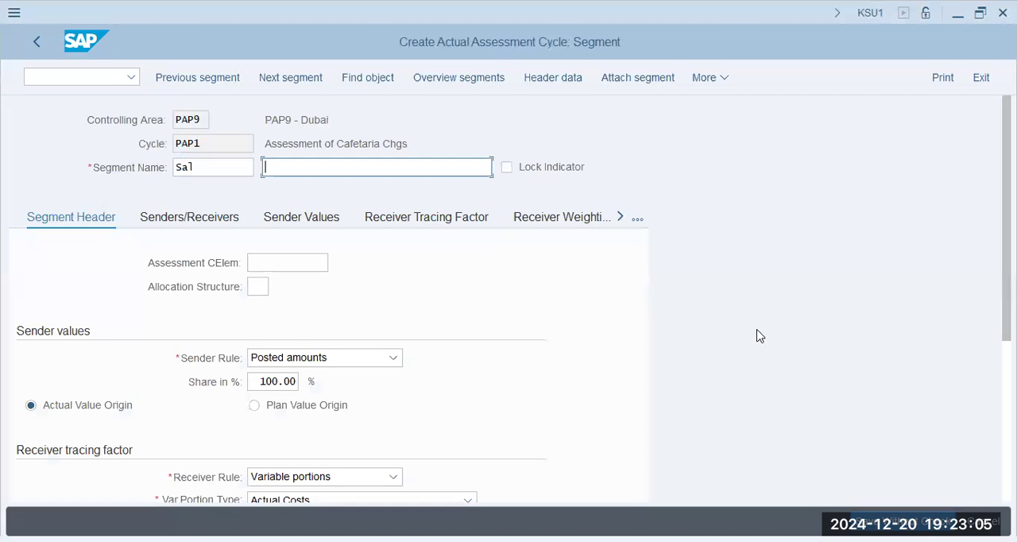
{"action": "type", "text": "Salary"}
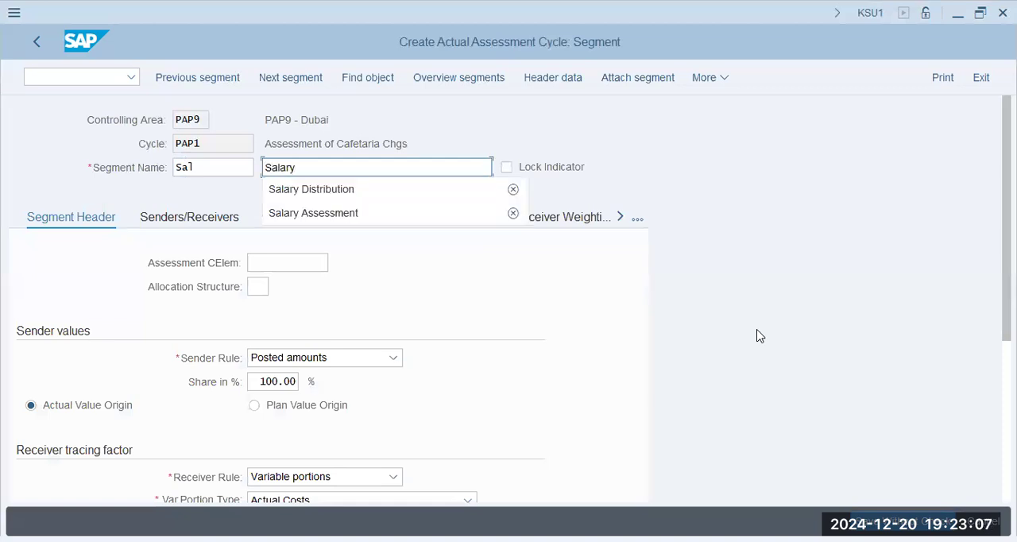
{"action": "key", "text": "shift+Tab"}
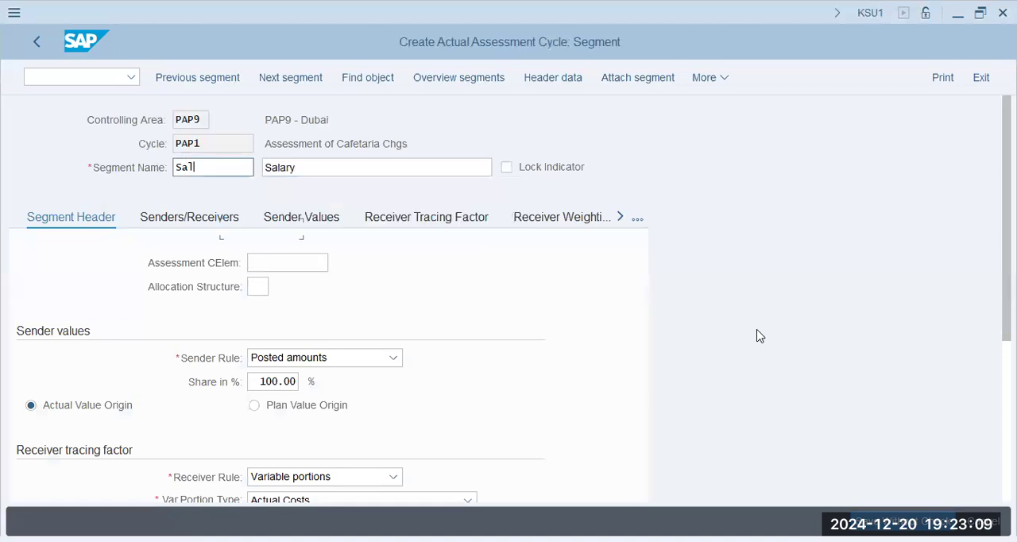
{"action": "key", "text": "Tab"}
{"action": "key", "text": "End"}
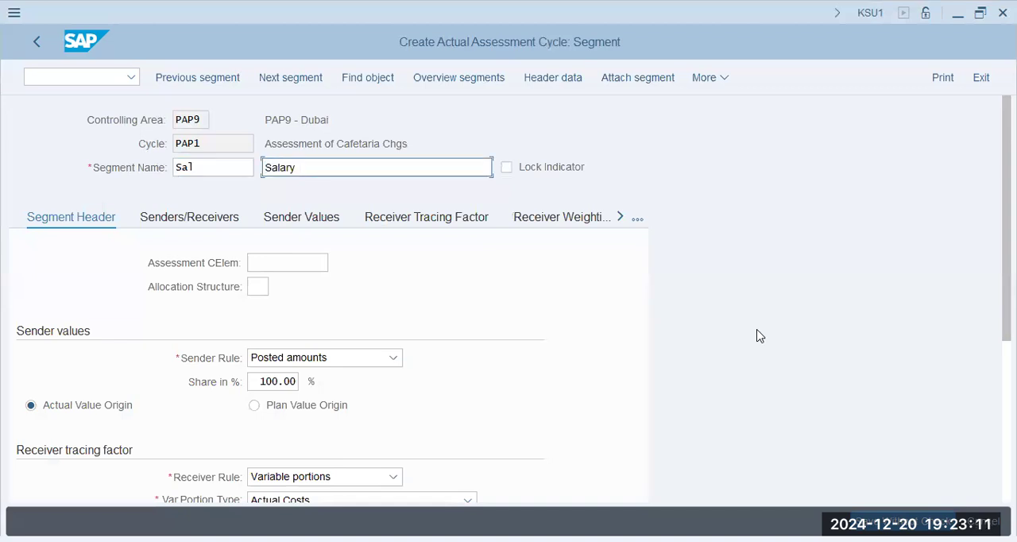
{"action": "type", "text": "Assessment"}
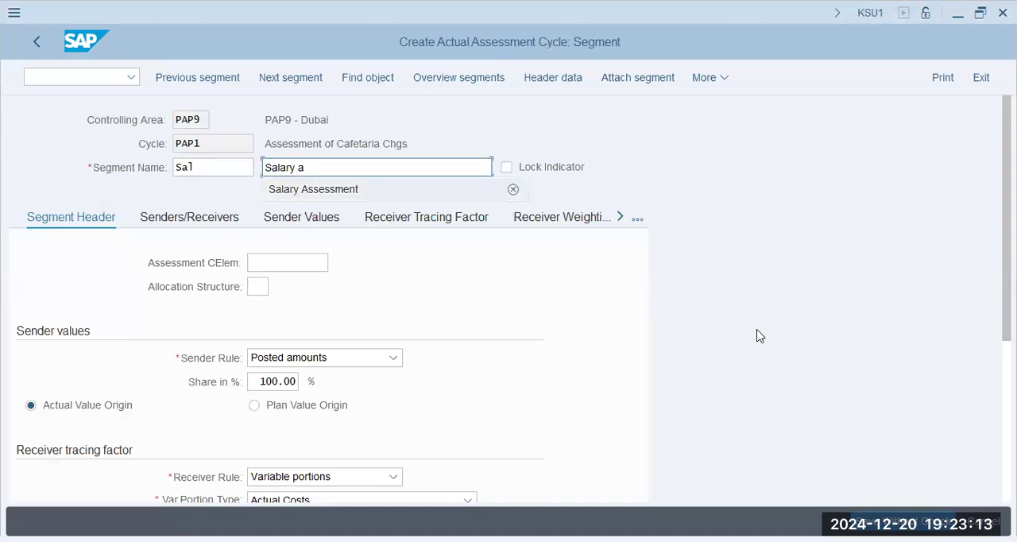
{"action": "key", "text": "Down"}
{"action": "key", "text": "Tab"}
{"action": "key", "text": "Tab"}
{"action": "left_click", "coordinate": [321, 262]}
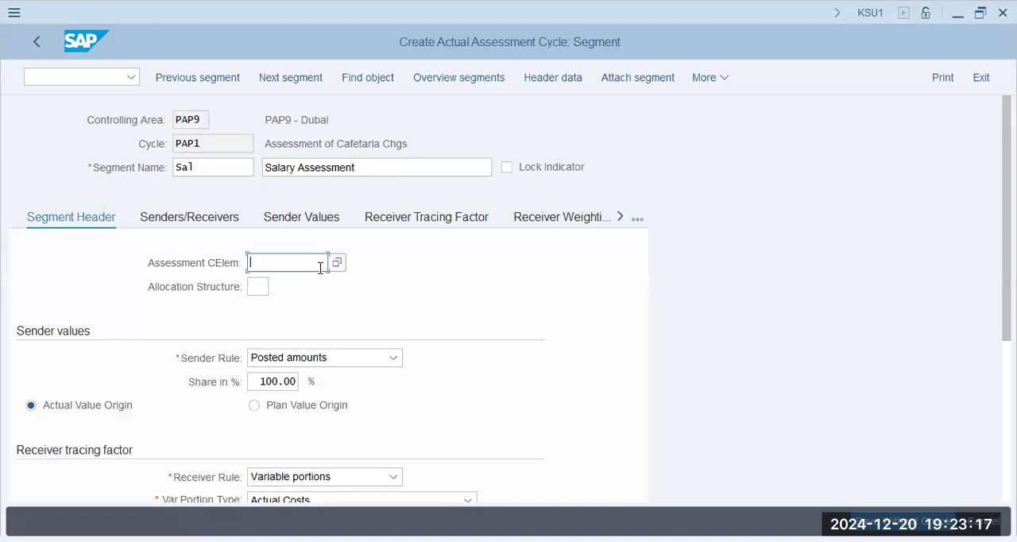
{"action": "type", "text": "1"}
{"action": "key", "text": "Tab"}
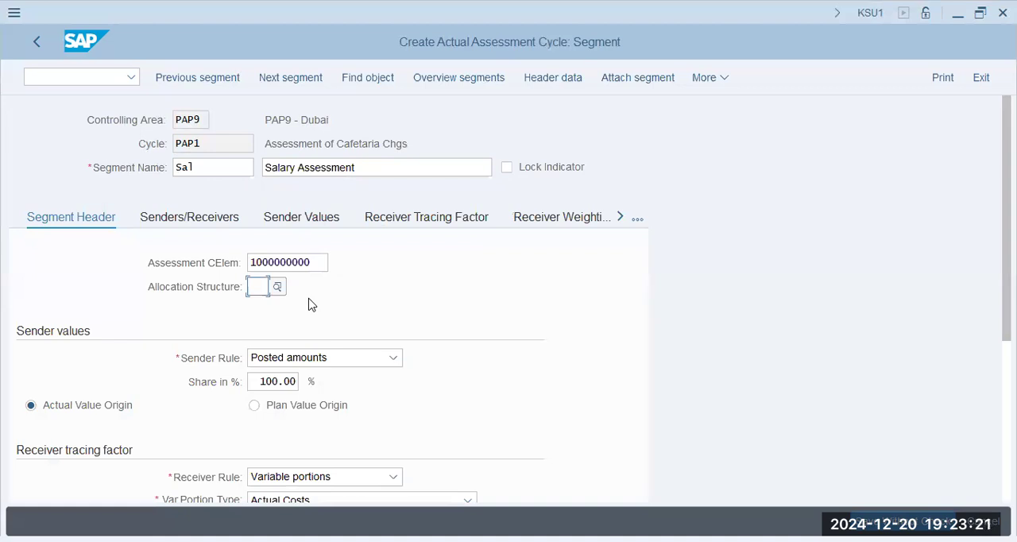
{"action": "key", "text": "alt+Tab"}
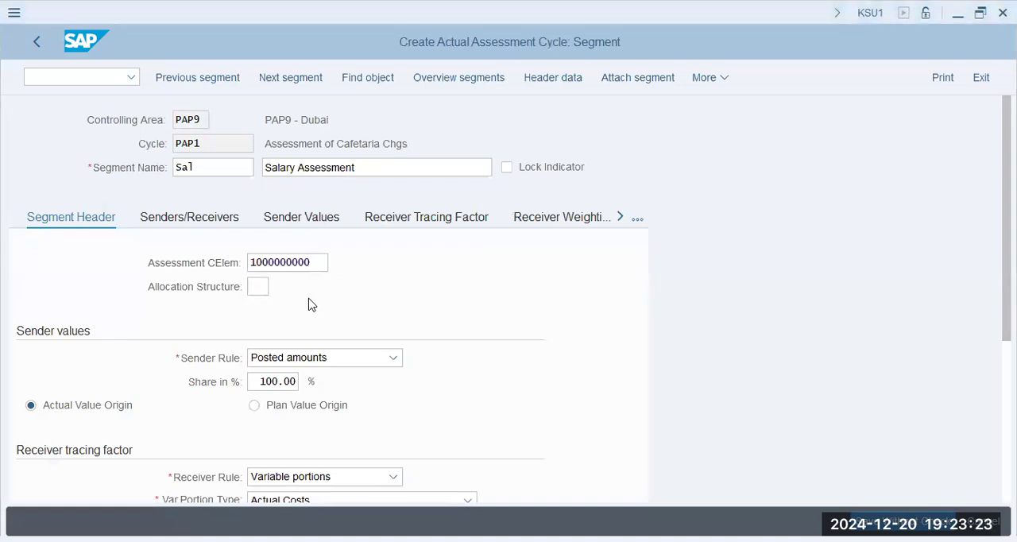
{"action": "left_click", "coordinate": [123, 364]}
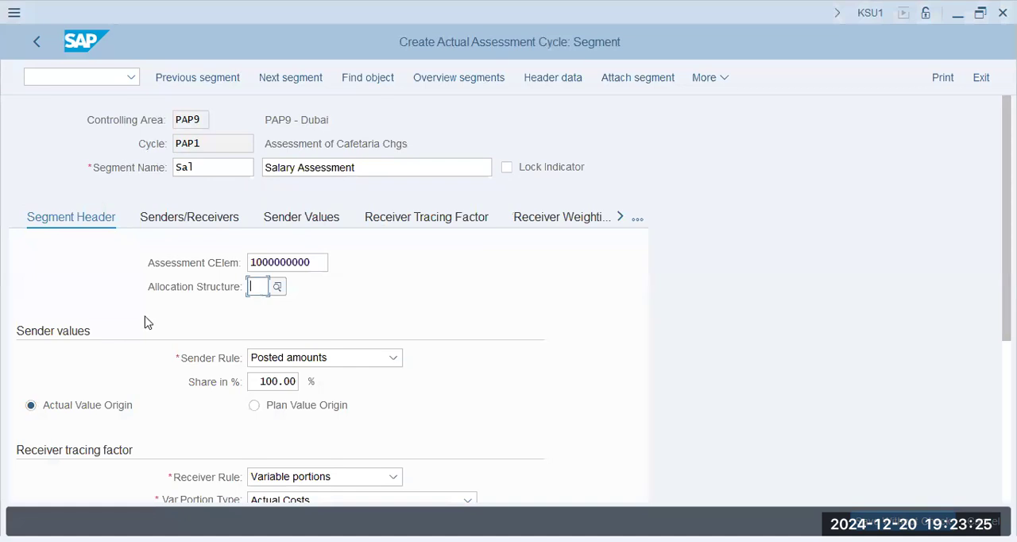
- Review the sender rule and share, and set the receiver variable portion type to Actual Statistical Key Figures
{"action": "scroll", "coordinate": [145, 322], "scroll_direction": "down", "scroll_amount": 3}
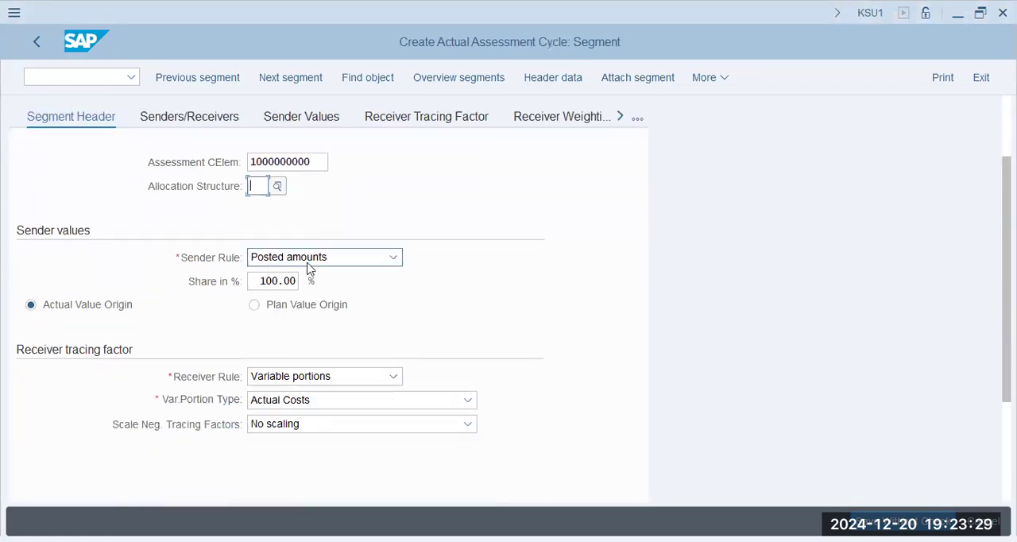
{"action": "left_click", "coordinate": [310, 267]}
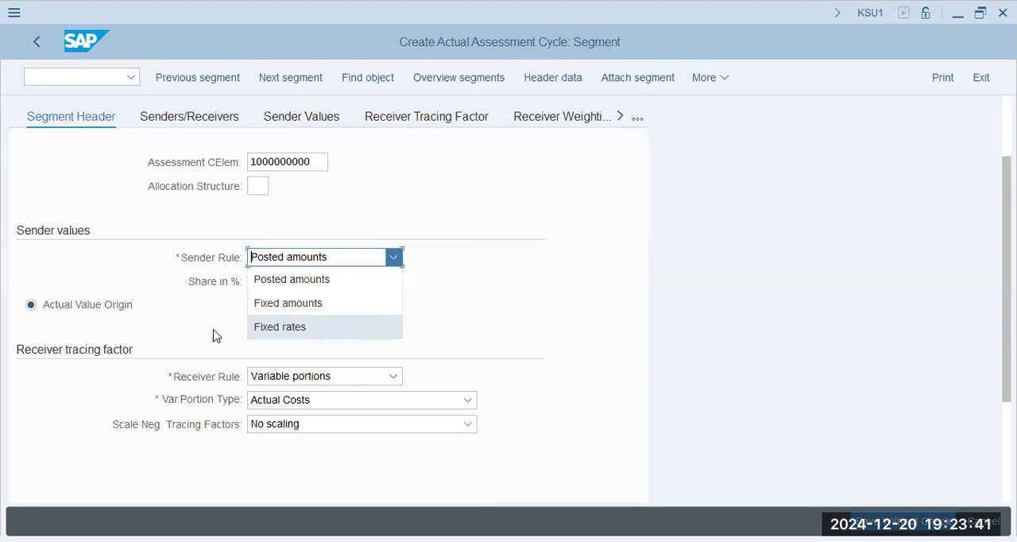
{"action": "left_click", "coordinate": [183, 316]}
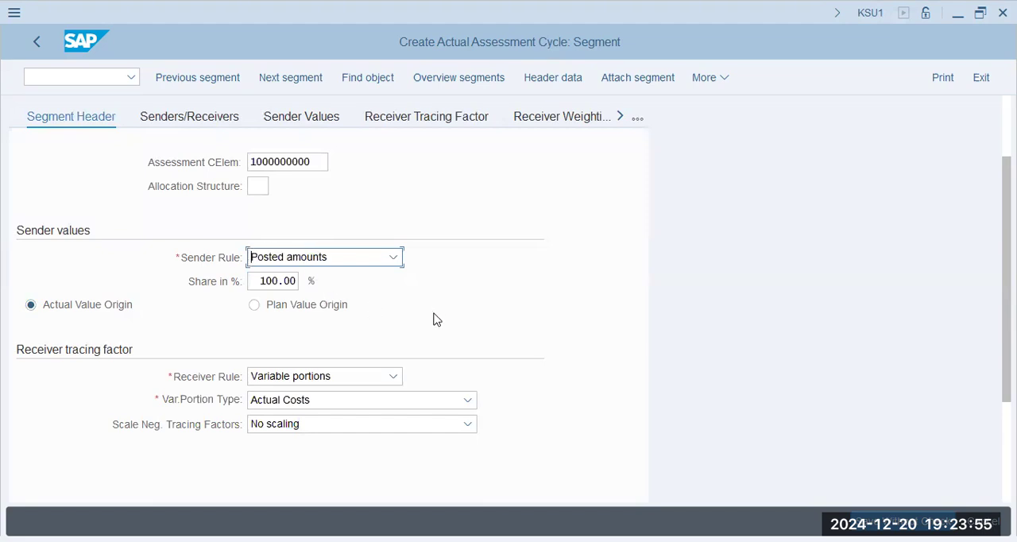
{"action": "left_click_drag", "start_coordinate": [262, 281], "coordinate": [312, 306]}
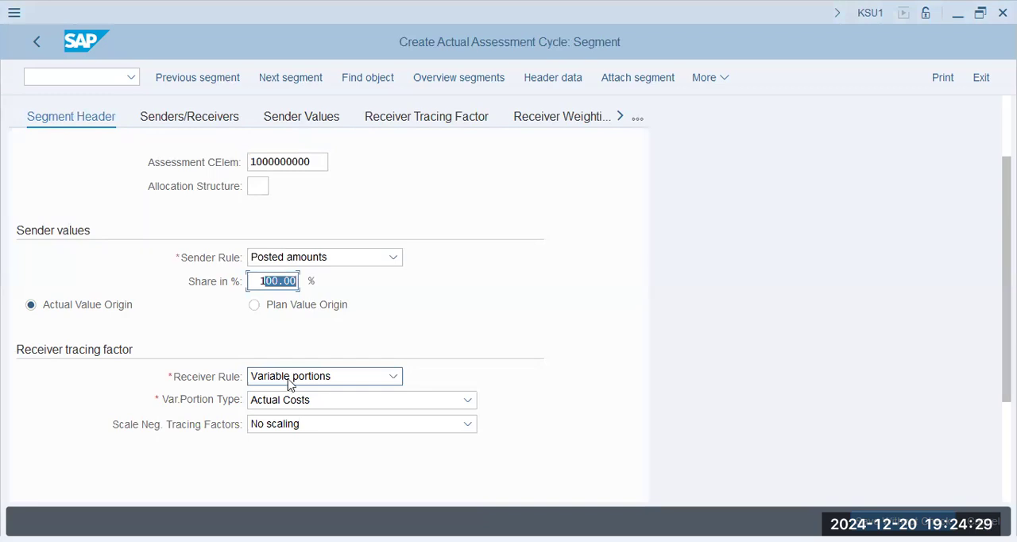
{"action": "left_click", "coordinate": [290, 384]}
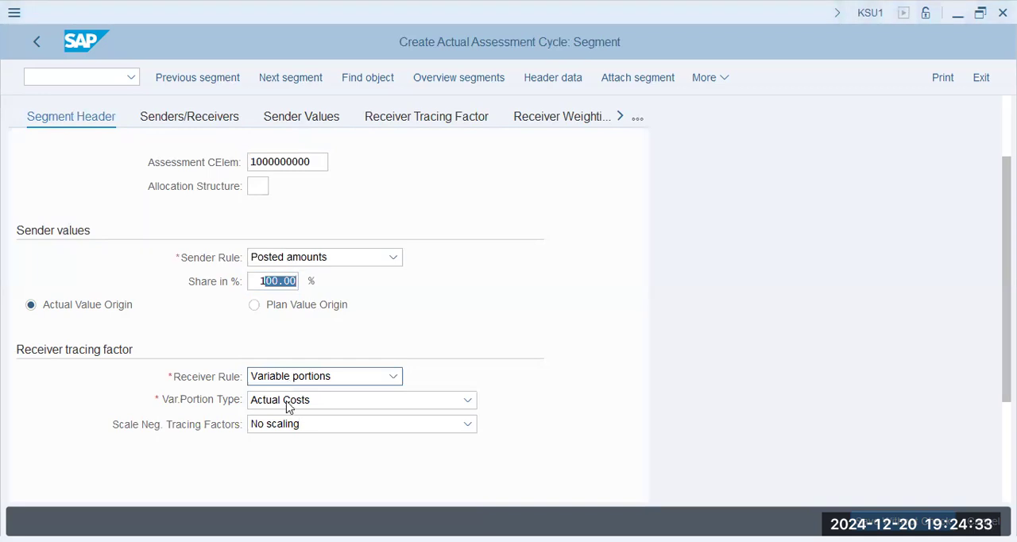
{"action": "left_click", "coordinate": [290, 406]}
{"action": "left_click", "coordinate": [321, 517]}
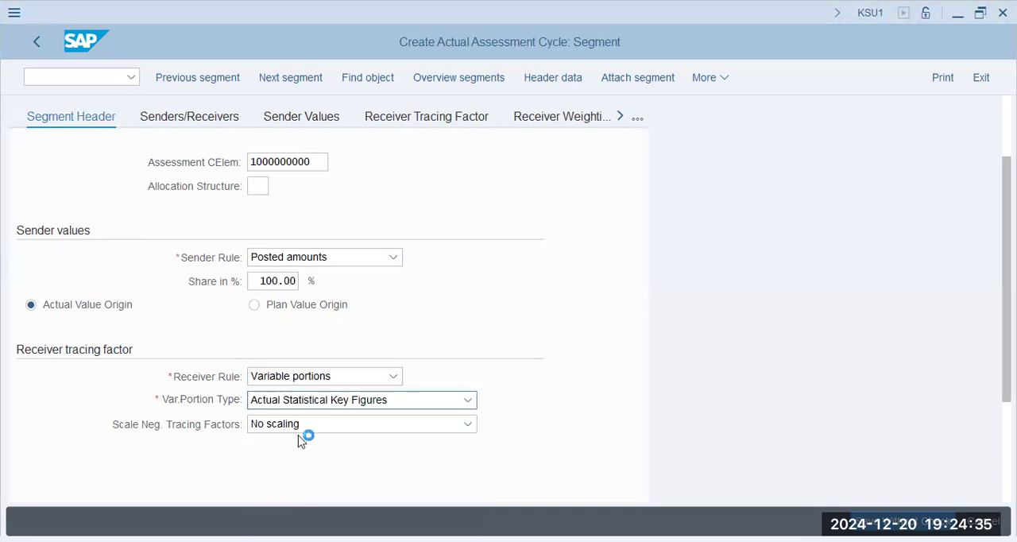
{"action": "scroll", "coordinate": [390, 408], "scroll_direction": "down", "scroll_amount": 1}
{"action": "scroll", "coordinate": [390, 410], "scroll_direction": "down", "scroll_amount": 2}
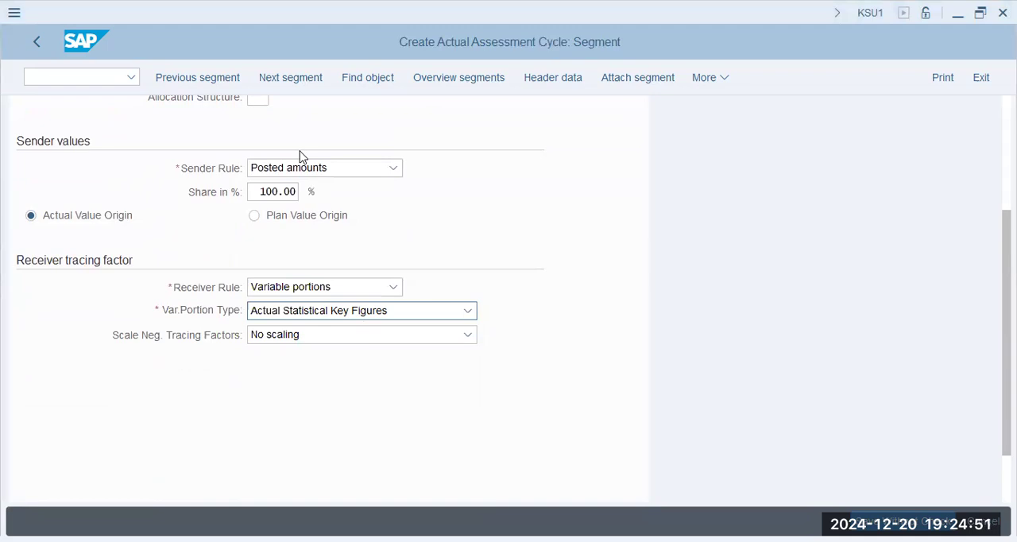
- Define the salary segment's sender as cost center P1004 with cost element 400500
{"action": "scroll", "coordinate": [299, 155], "scroll_direction": "up", "scroll_amount": 3}
{"action": "left_click", "coordinate": [163, 197]}
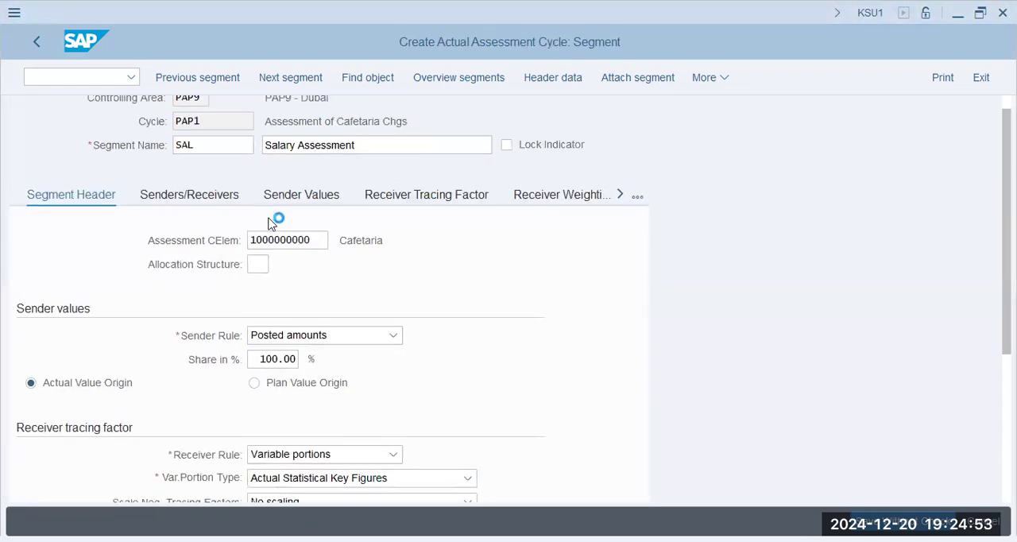
{"action": "left_click", "coordinate": [188, 312]}
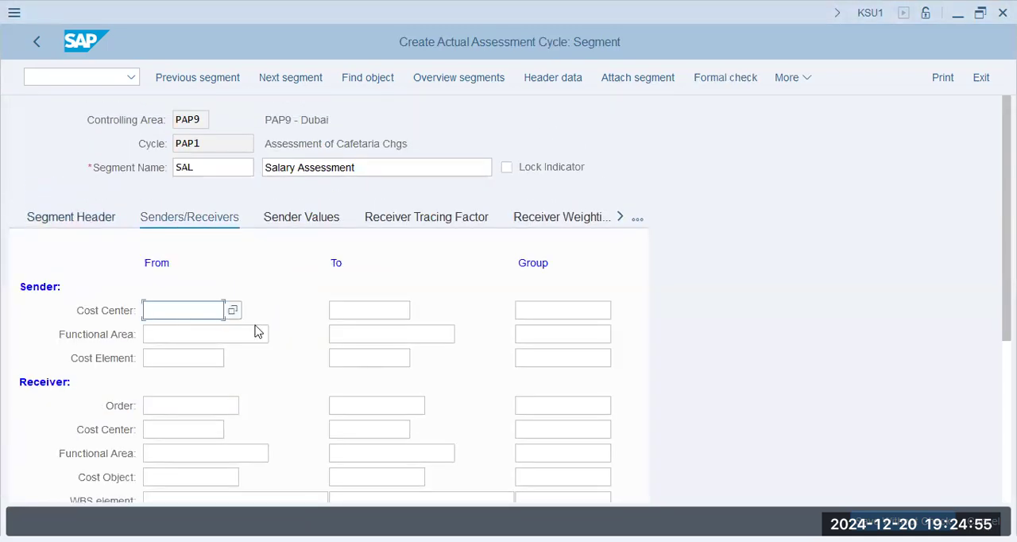
{"action": "type", "text": "p1004"}
{"action": "key", "text": "Tab"}
{"action": "key", "text": "shift+Tab"}
{"action": "left_click", "coordinate": [201, 357]}
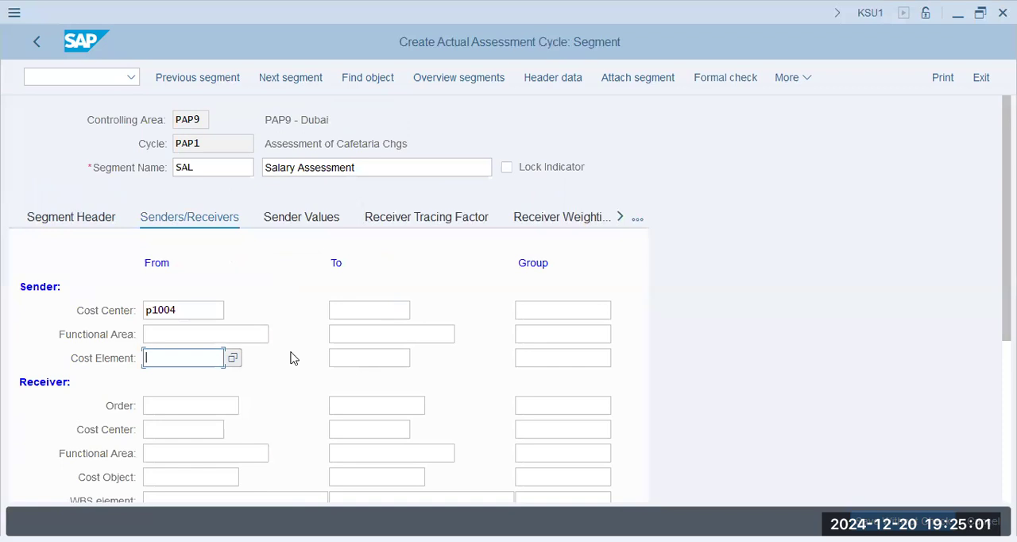
{"action": "type", "text": "400500"}
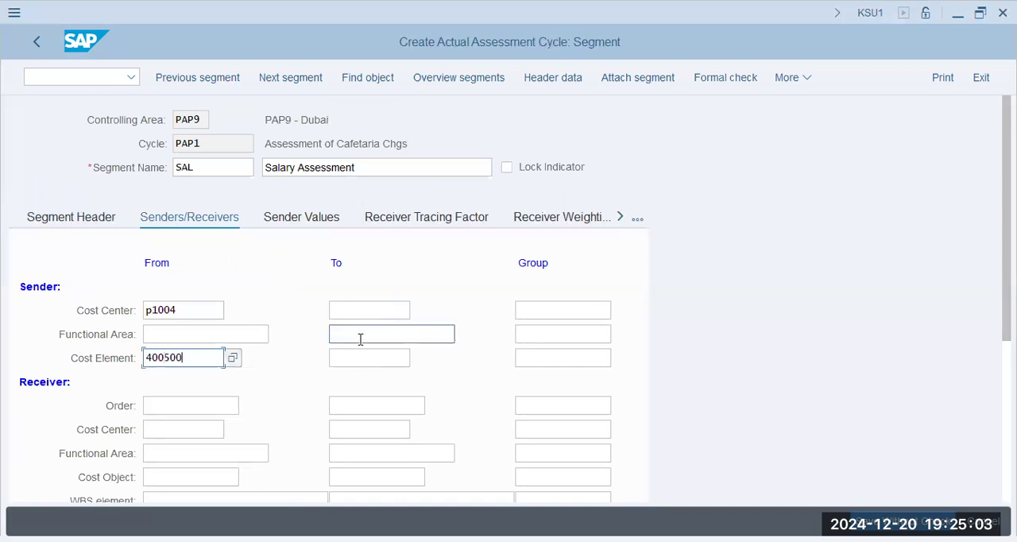
{"action": "left_click_drag", "start_coordinate": [202, 357], "coordinate": [26, 356]}
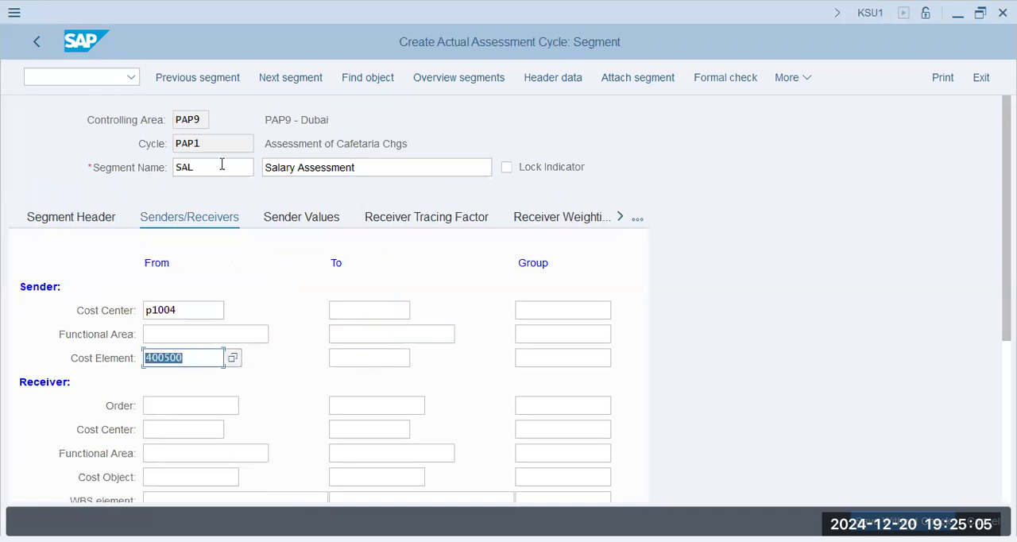
{"action": "left_click_drag", "start_coordinate": [221, 164], "coordinate": [158, 168]}
{"action": "left_click_drag", "start_coordinate": [390, 165], "coordinate": [136, 166]}
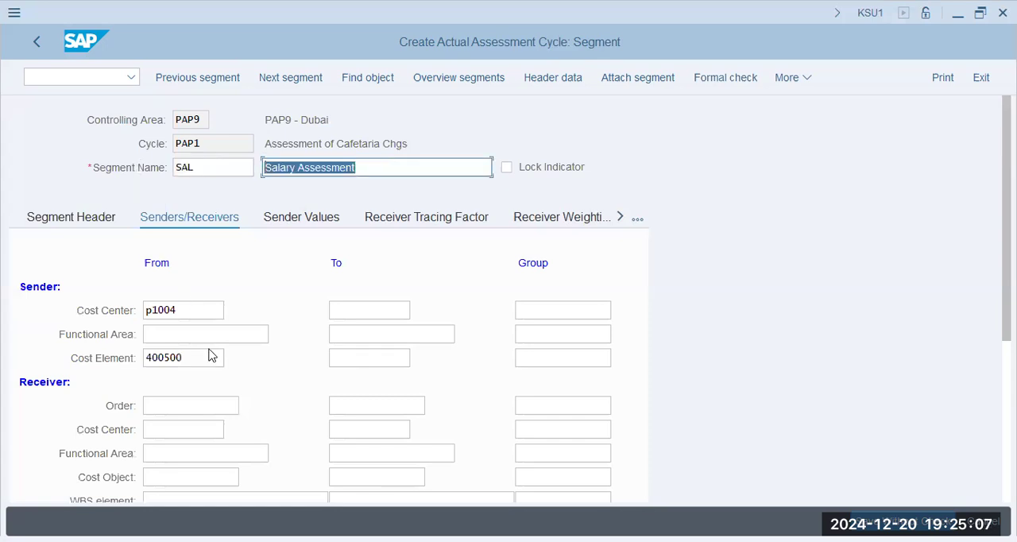
{"action": "left_click", "coordinate": [98, 356]}
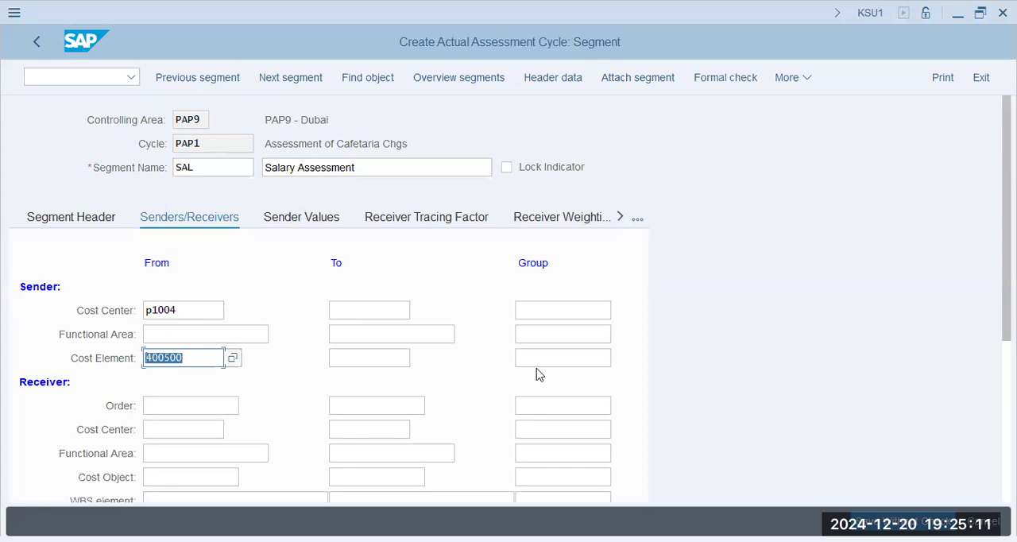
- Set the receiver cost center group of the salary segment to prod
{"action": "scroll", "coordinate": [180, 314], "scroll_direction": "down", "scroll_amount": 2}
{"action": "left_click", "coordinate": [178, 305]}
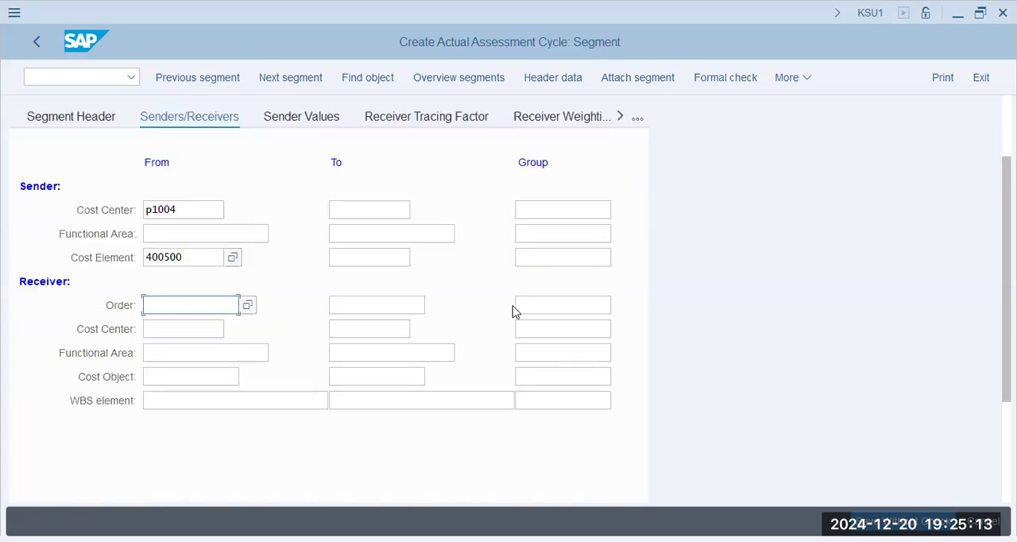
{"action": "left_click", "coordinate": [542, 305]}
{"action": "key", "text": "Tab"}
{"action": "key", "text": "Tab"}
{"action": "key", "text": "Tab"}
{"action": "type", "text": "prod"}
{"action": "key", "text": "Tab"}
{"action": "left_click", "coordinate": [572, 333]}
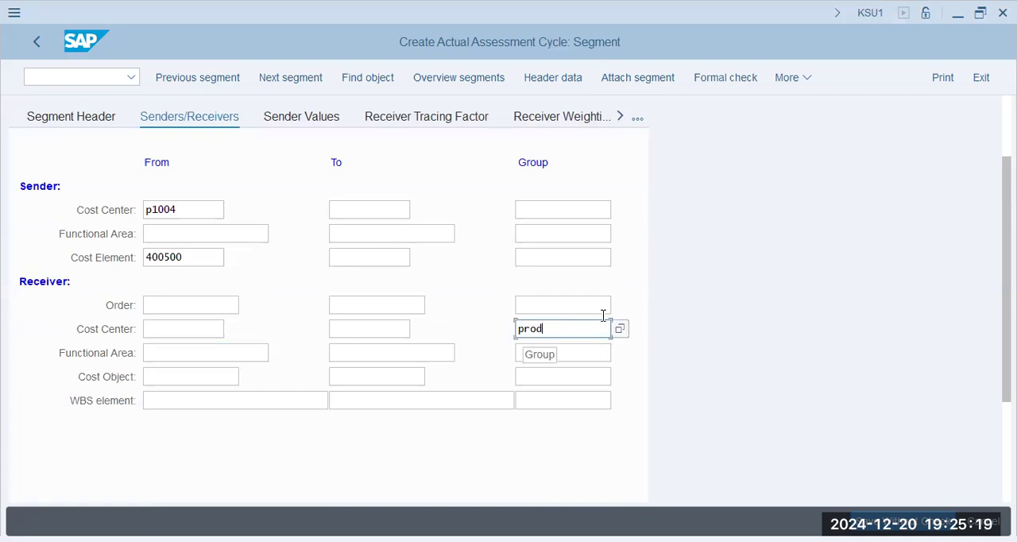
{"action": "key", "text": "alt+Tab"}
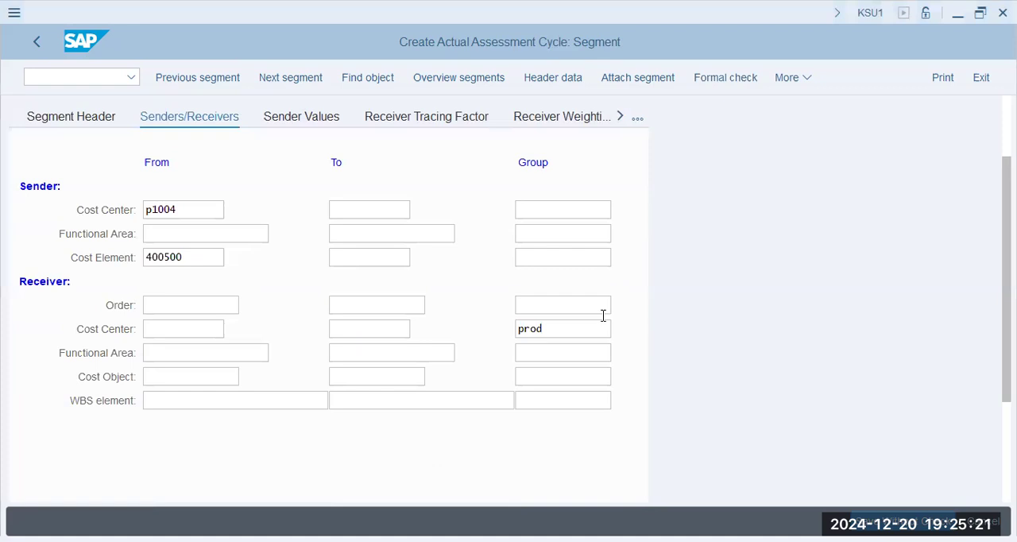
- Use statistical key figure EMP as the selection criterion for the salary segment's receiver tracing factor
{"action": "left_click", "coordinate": [426, 118]}
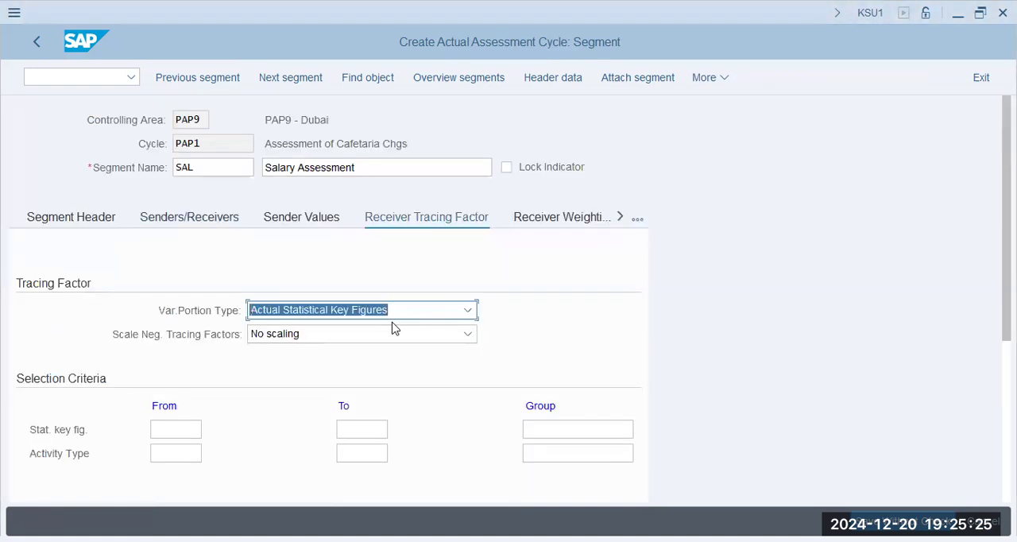
{"action": "scroll", "coordinate": [350, 377], "scroll_direction": "down", "scroll_amount": 1}
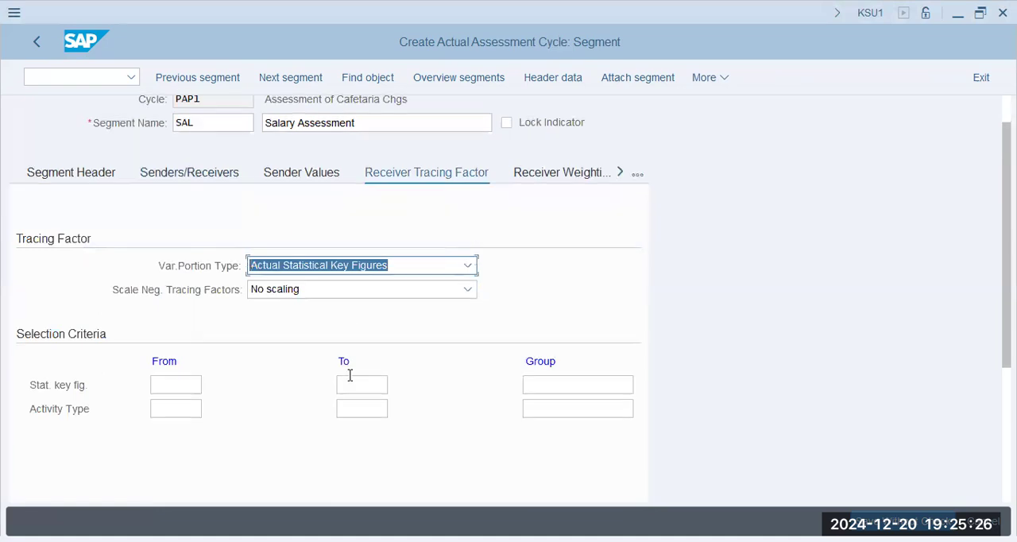
{"action": "left_click", "coordinate": [173, 384]}
{"action": "type", "text": "emp"}
{"action": "key", "text": "Tab"}
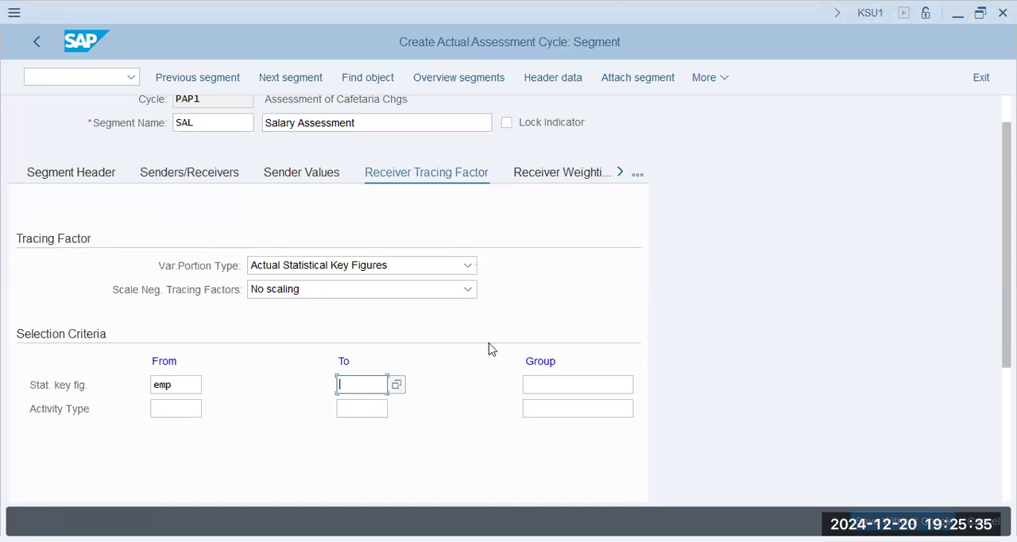
{"action": "left_click", "coordinate": [312, 84]}
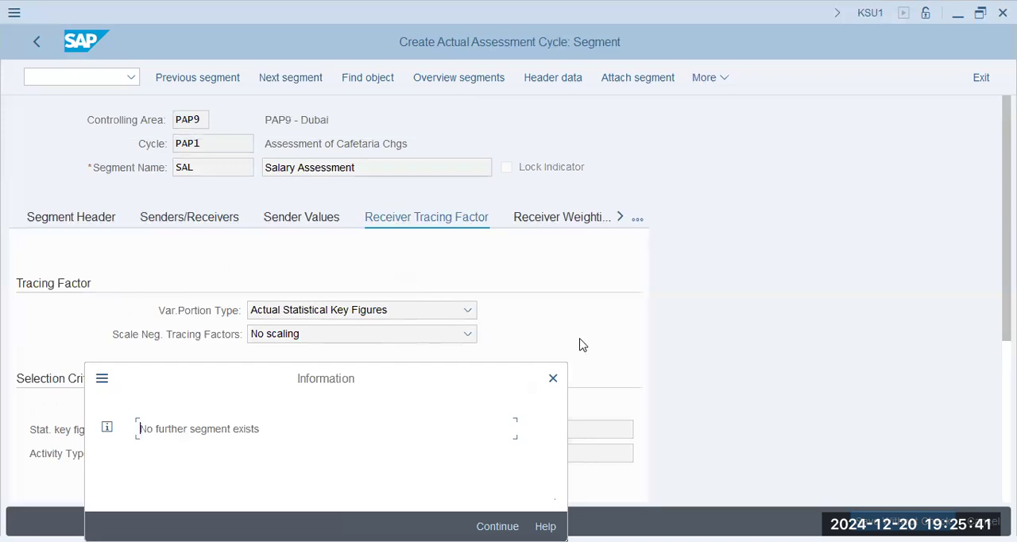
{"action": "key", "text": "Return"}
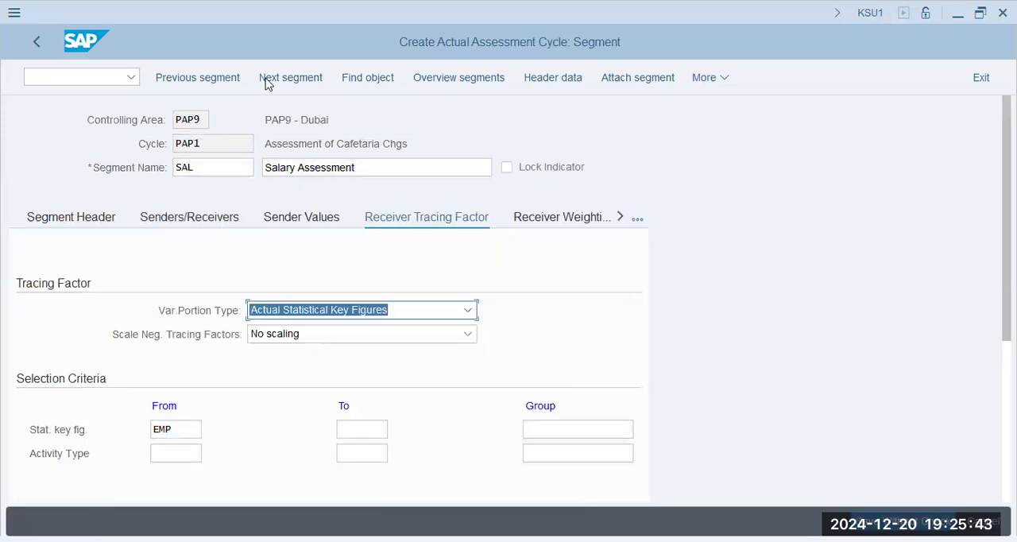
- Attach another segment to the cycle, named Rent and described as "Rental Assessment"
{"action": "left_click", "coordinate": [607, 77]}
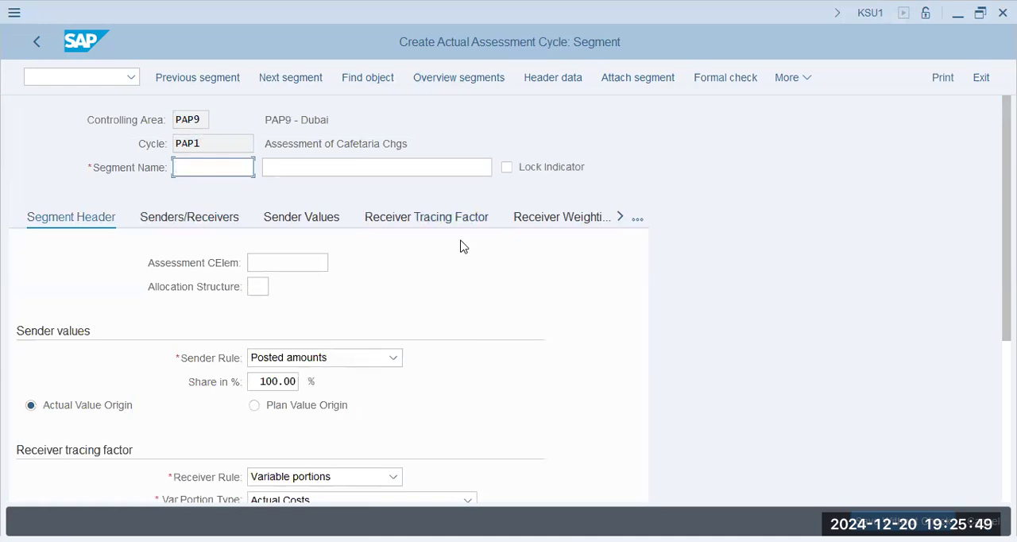
{"action": "type", "text": "Rent"}
{"action": "key", "text": "Tab"}
{"action": "type", "text": "Re"}
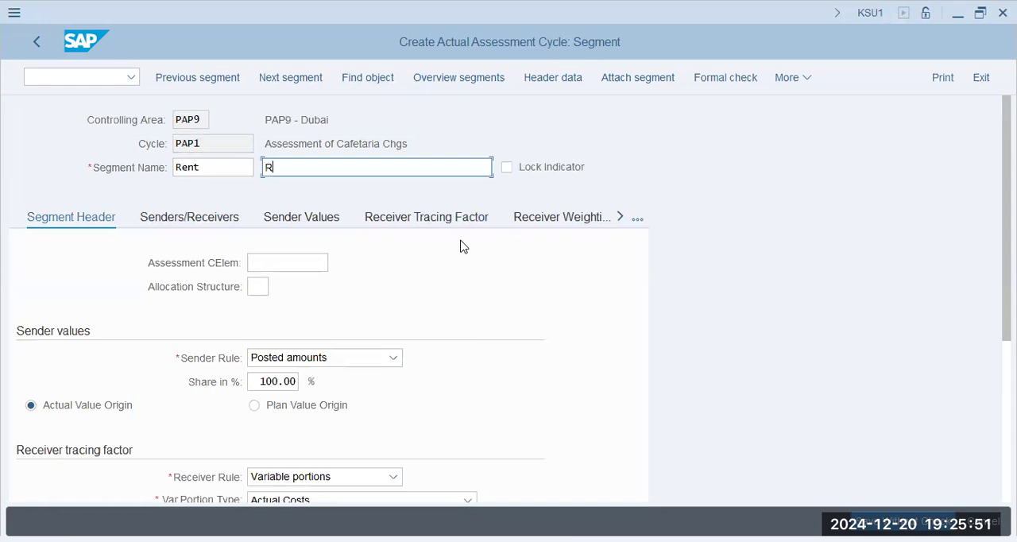
{"action": "key", "text": "Down"}
{"action": "key", "text": "Down"}
{"action": "key", "text": "Down"}
{"action": "key", "text": "Return"}
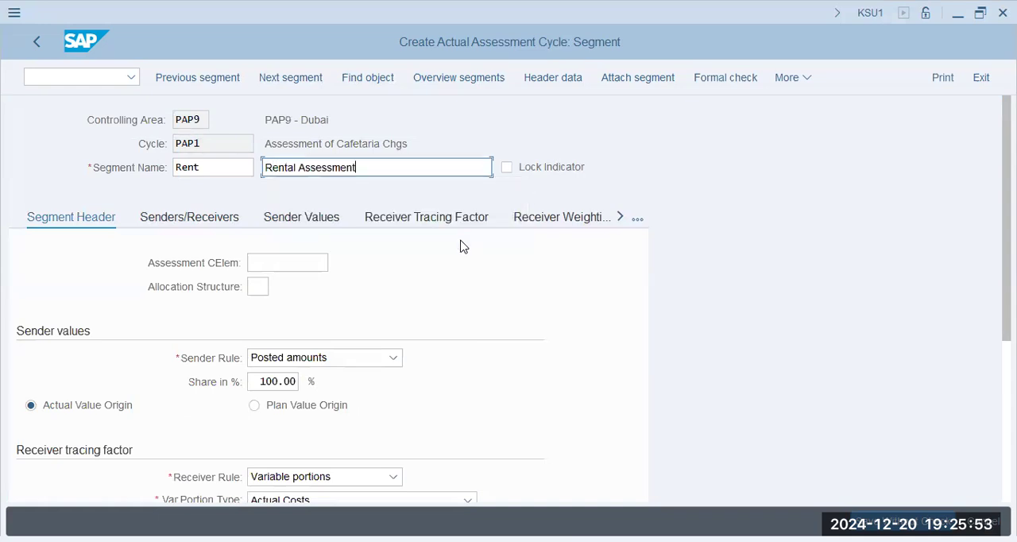
{"action": "key", "text": "Tab"}
{"action": "key", "text": "Tab"}
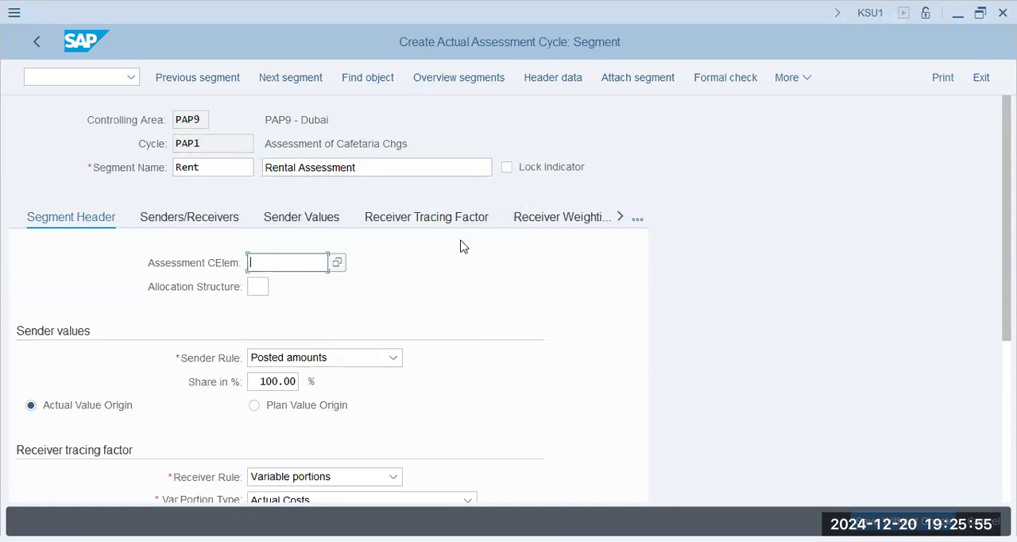
{"action": "key", "text": "ctrl+v"}
{"action": "key", "text": "Tab"}
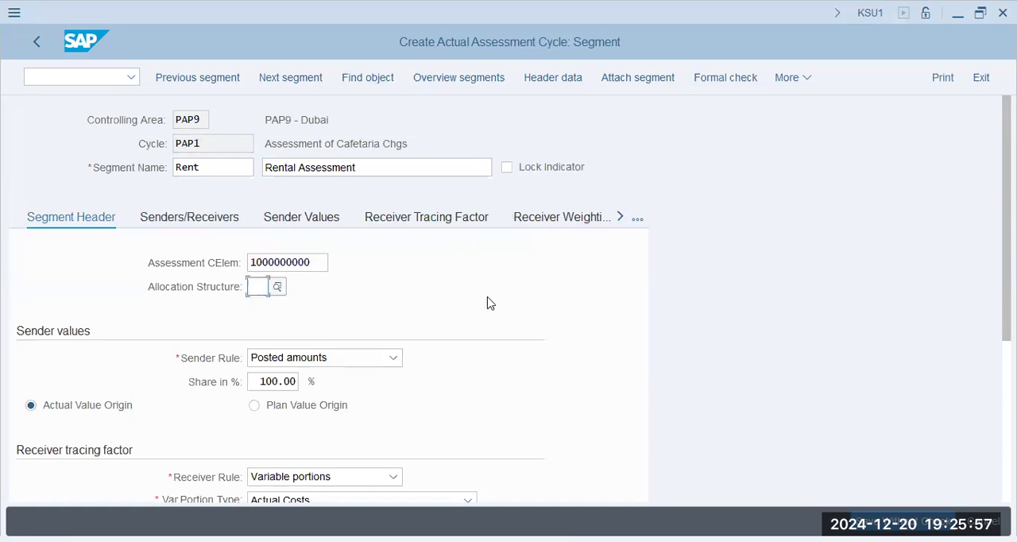
{"action": "scroll", "coordinate": [359, 345], "scroll_direction": "down", "scroll_amount": 2}
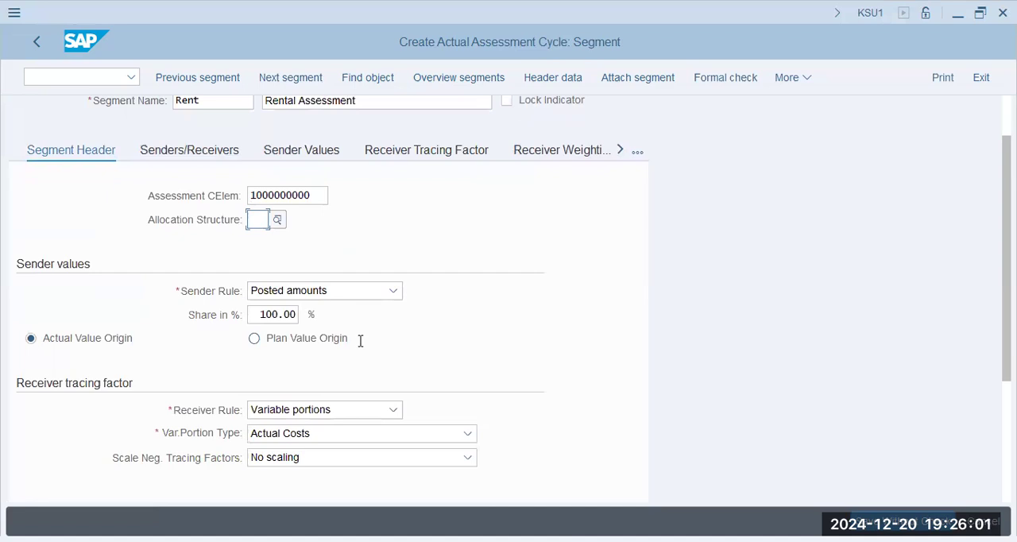
{"action": "left_click", "coordinate": [311, 439]}
{"action": "scroll", "coordinate": [320, 487], "scroll_direction": "down", "scroll_amount": 3}
{"action": "scroll", "coordinate": [320, 486], "scroll_direction": "up", "scroll_amount": 3}
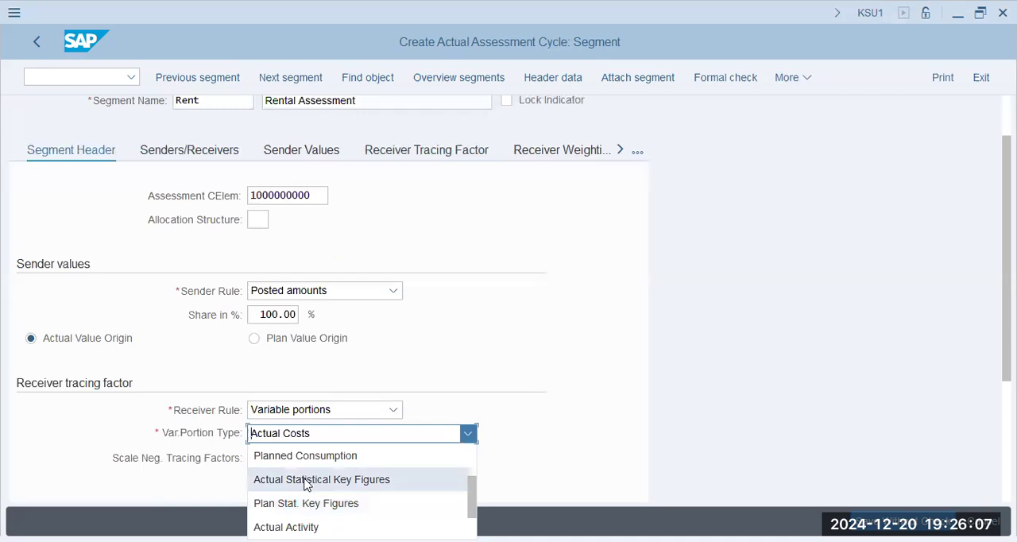
{"action": "left_click", "coordinate": [306, 480]}
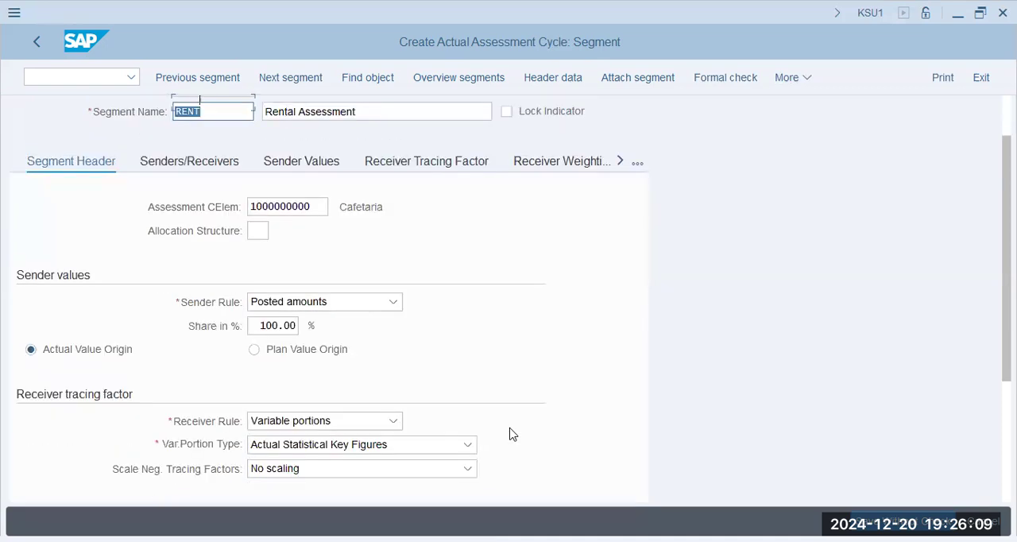
- Define the Rent segment's sender as cost center P1004 with cost element 400600
{"action": "scroll", "coordinate": [512, 434], "scroll_direction": "down", "scroll_amount": 1}
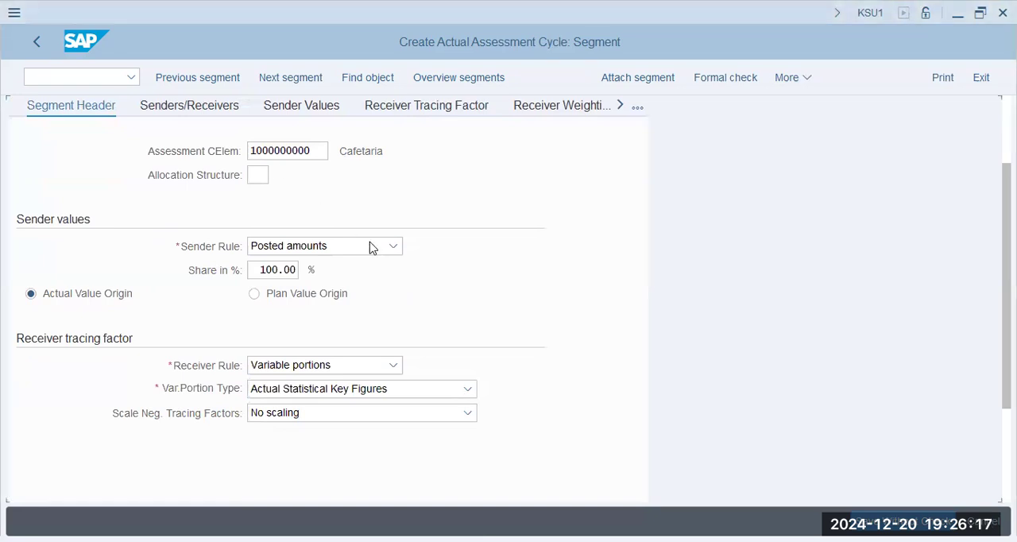
{"action": "left_click", "coordinate": [189, 106]}
{"action": "left_click", "coordinate": [195, 310]}
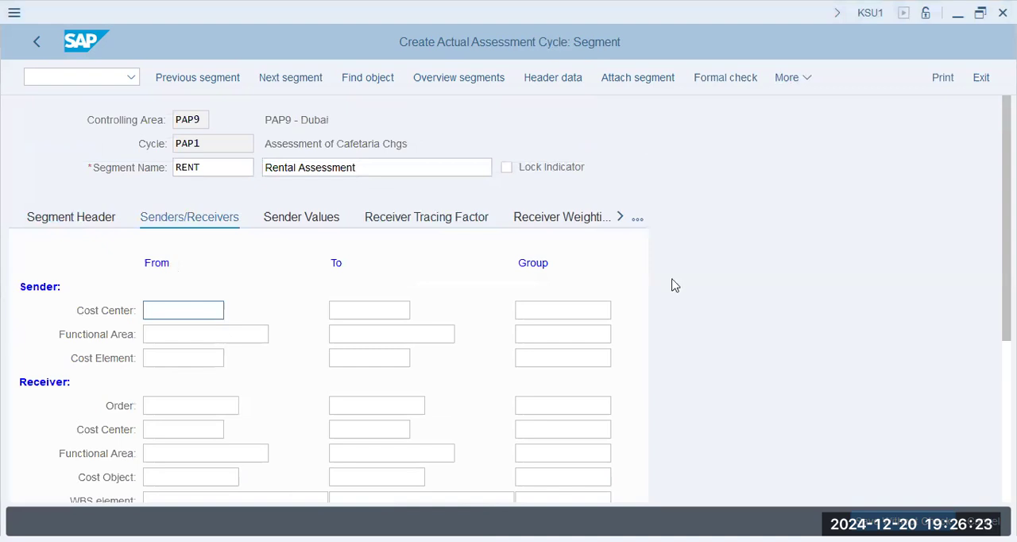
{"action": "type", "text": "p1004"}
{"action": "key", "text": "Tab"}
{"action": "key", "text": "shift+Tab"}
{"action": "key", "text": "Down"}
{"action": "key", "text": "Down"}
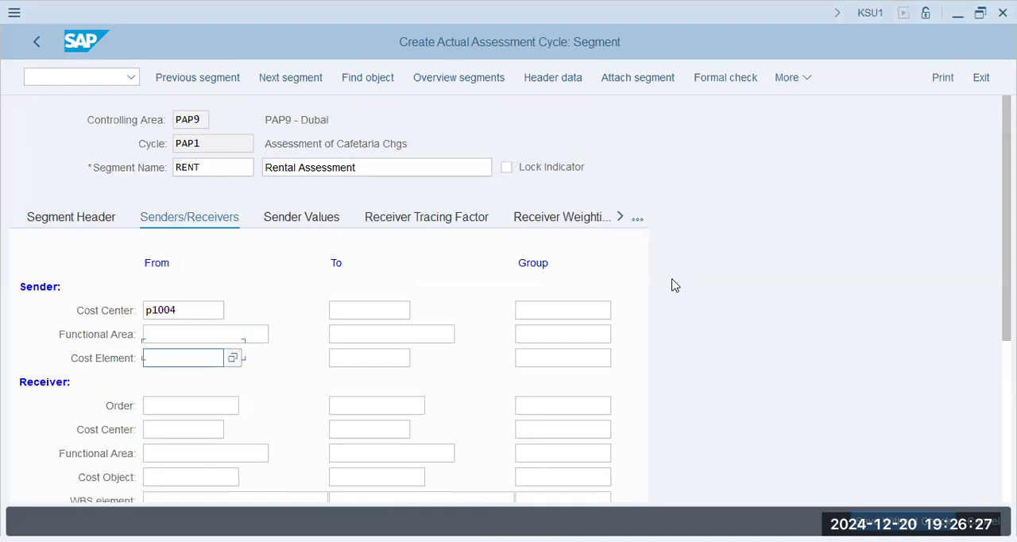
{"action": "type", "text": "400600"}
{"action": "key", "text": "Tab"}
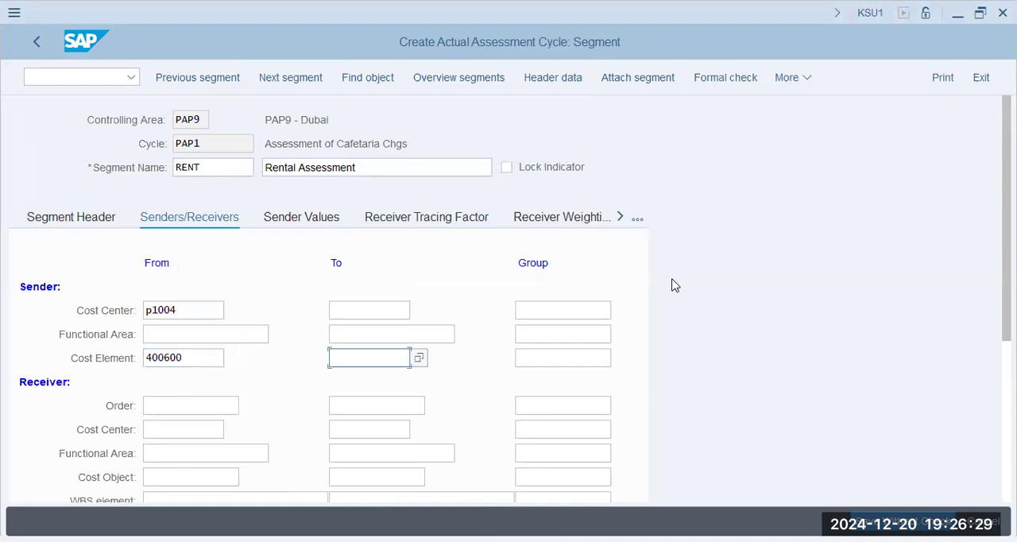
- Set the receiver cost center group of the Rent segment to prod
{"action": "left_click", "coordinate": [572, 434]}
{"action": "type", "text": "prod"}
{"action": "key", "text": "Tab"}
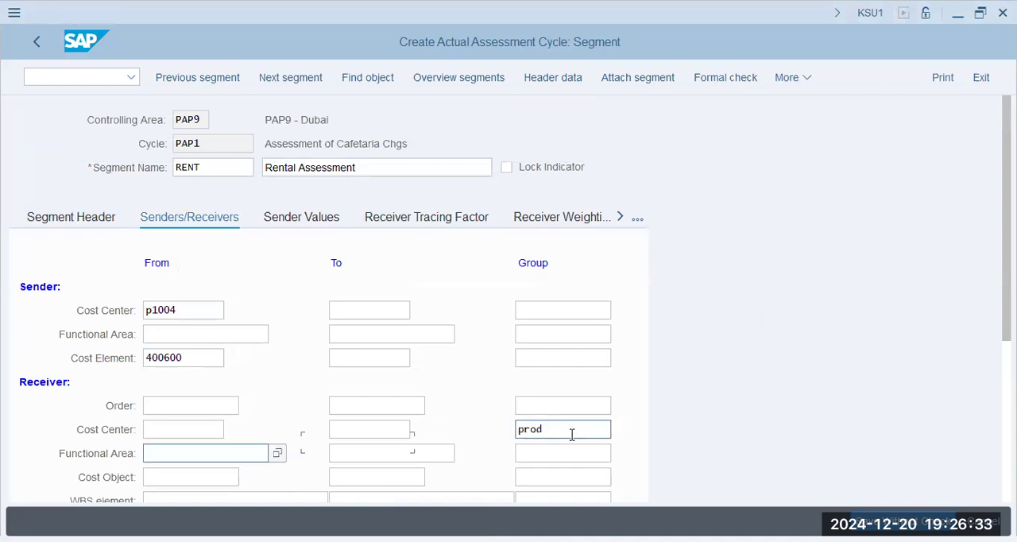
- Use statistical key figure EMP as the selection criterion for the Rent segment's receiver tracing factor
{"action": "left_click", "coordinate": [407, 216]}
{"action": "left_click", "coordinate": [186, 430]}
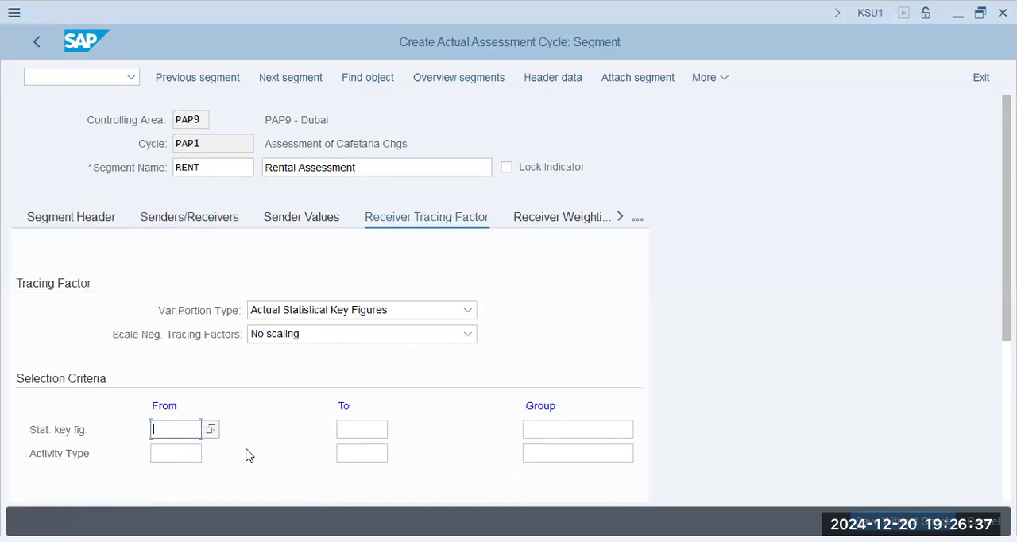
{"action": "type", "text": "e"}
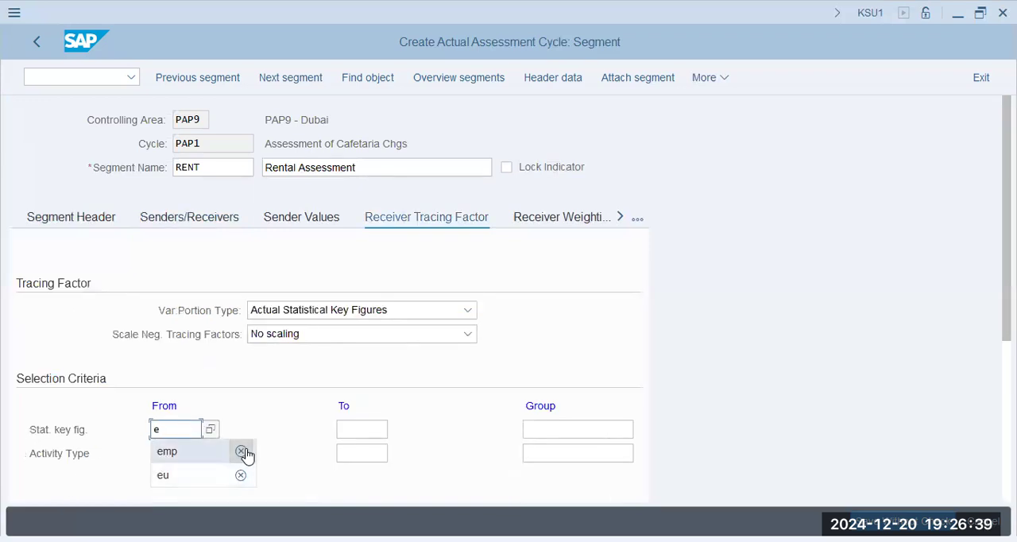
{"action": "left_click", "coordinate": [245, 453]}
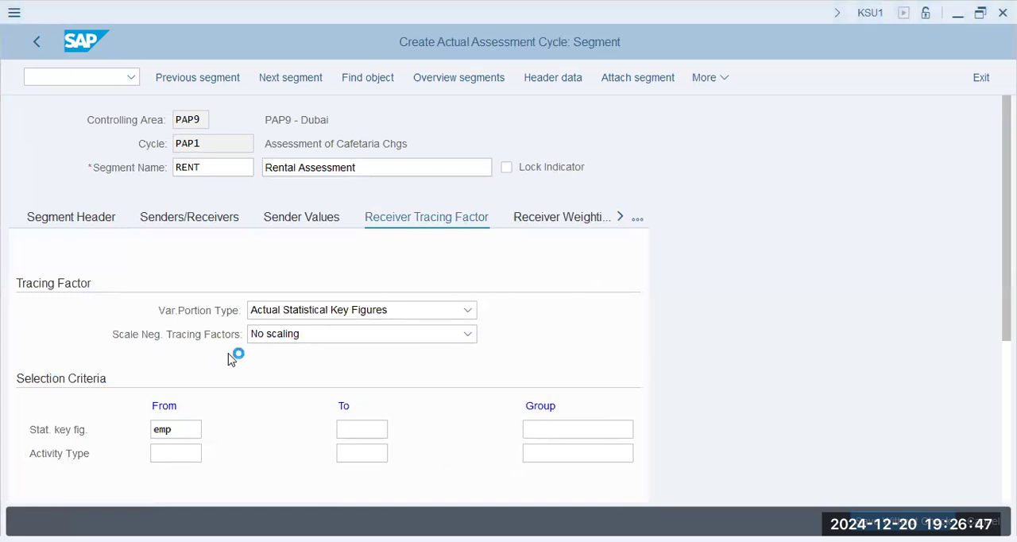
- Save assessment cycle PAP1 under the PAP9 Group - FICO Config customizing request
{"action": "left_click", "coordinate": [492, 351]}
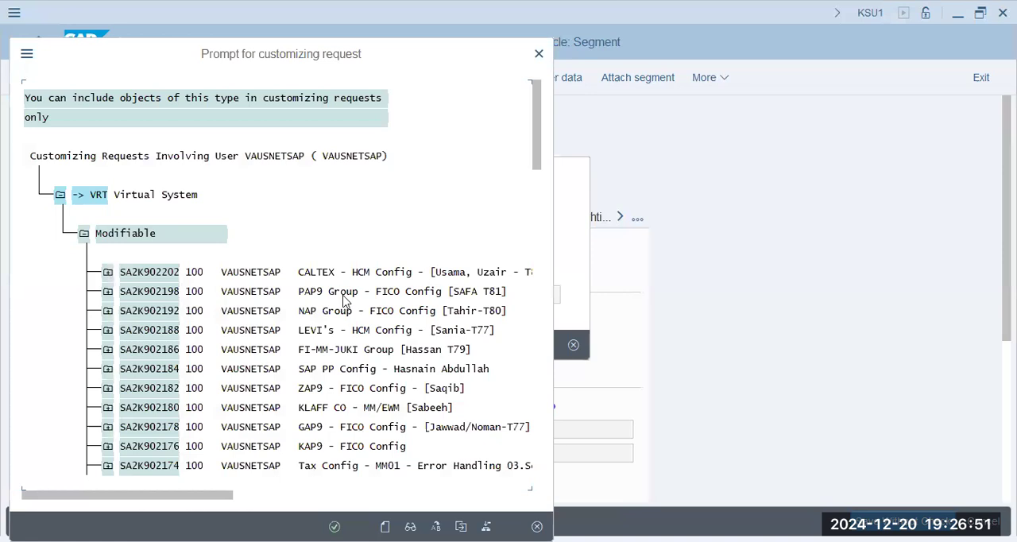
{"action": "left_click", "coordinate": [339, 346]}
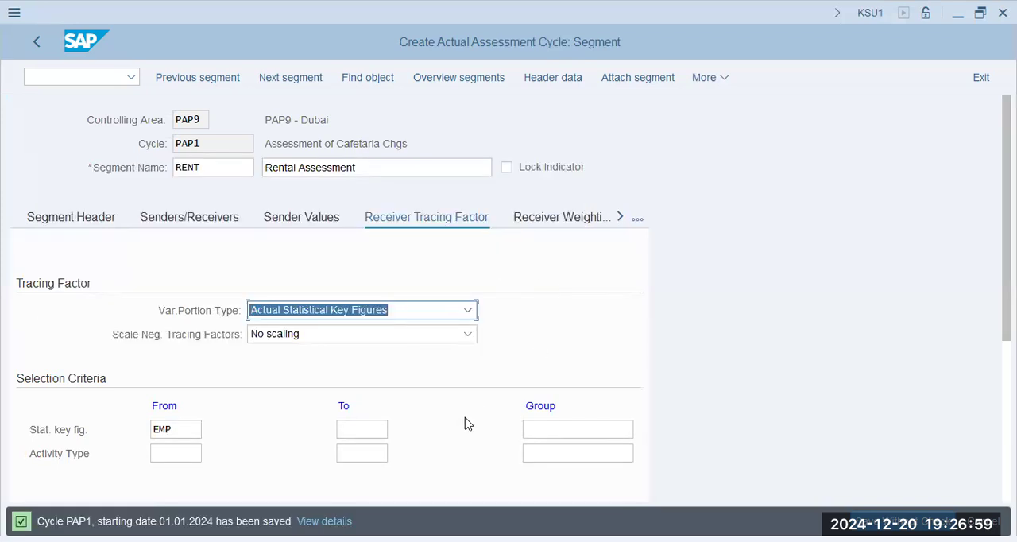
{"action": "left_click_drag", "start_coordinate": [73, 521], "coordinate": [242, 521]}
{"action": "left_click", "coordinate": [242, 522]}
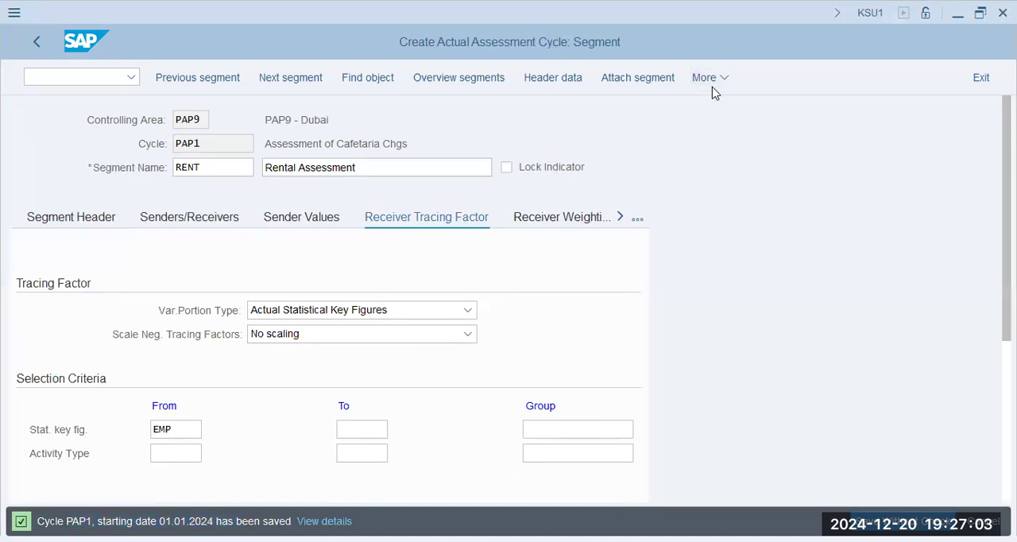